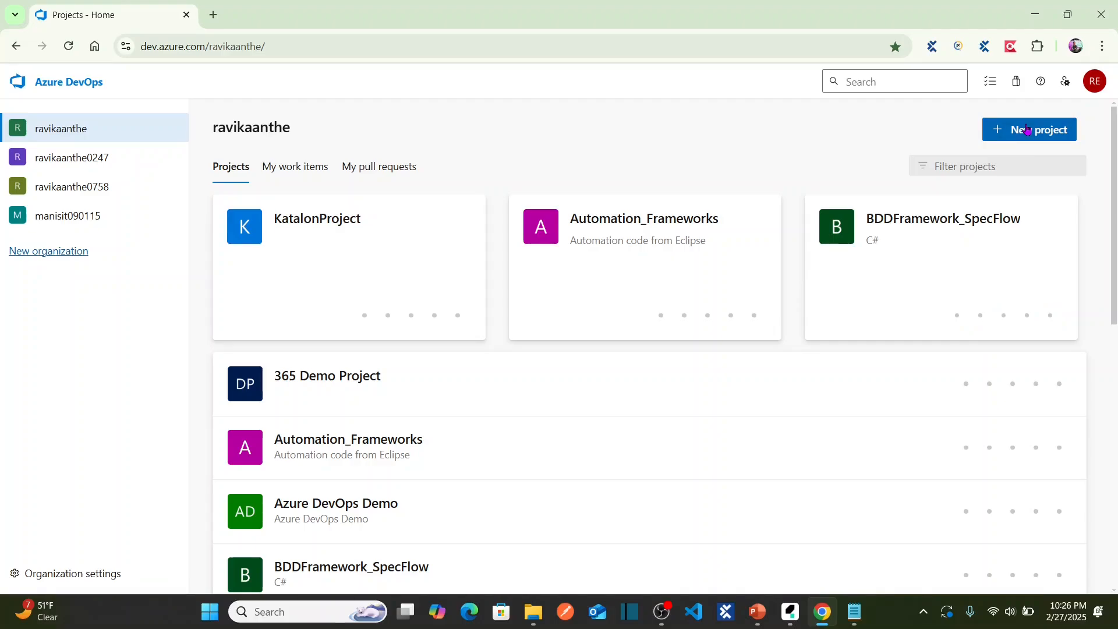
Create a new Azure DevOps project named KatalonDemo, keeping Private visibility.
{"action": "left_click", "coordinate": [1026, 129]}
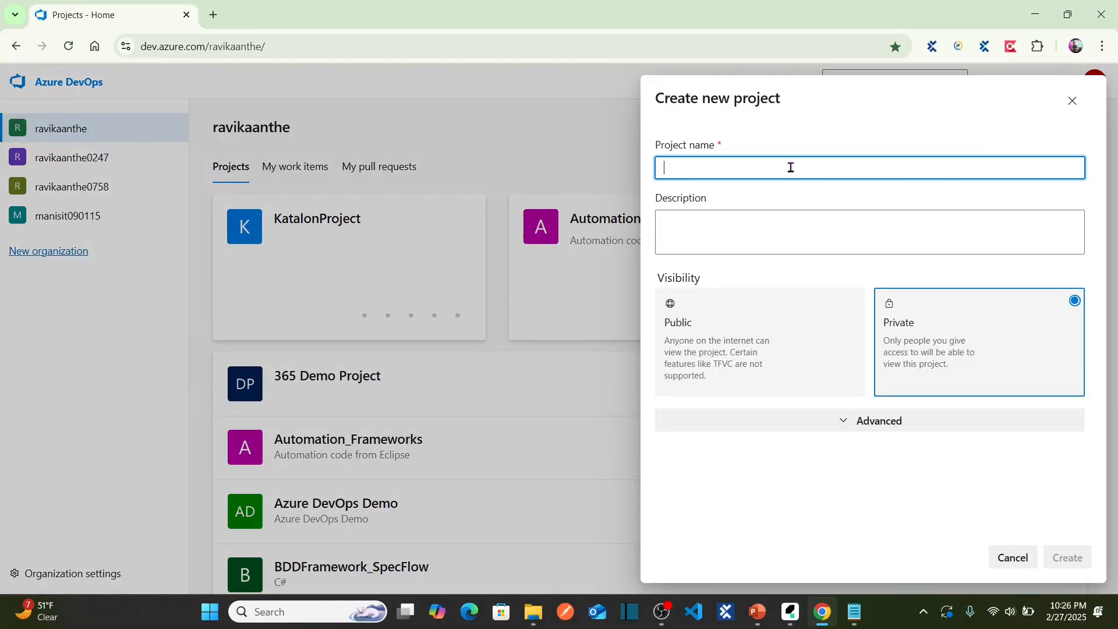
{"action": "type", "text": "Katalo"}
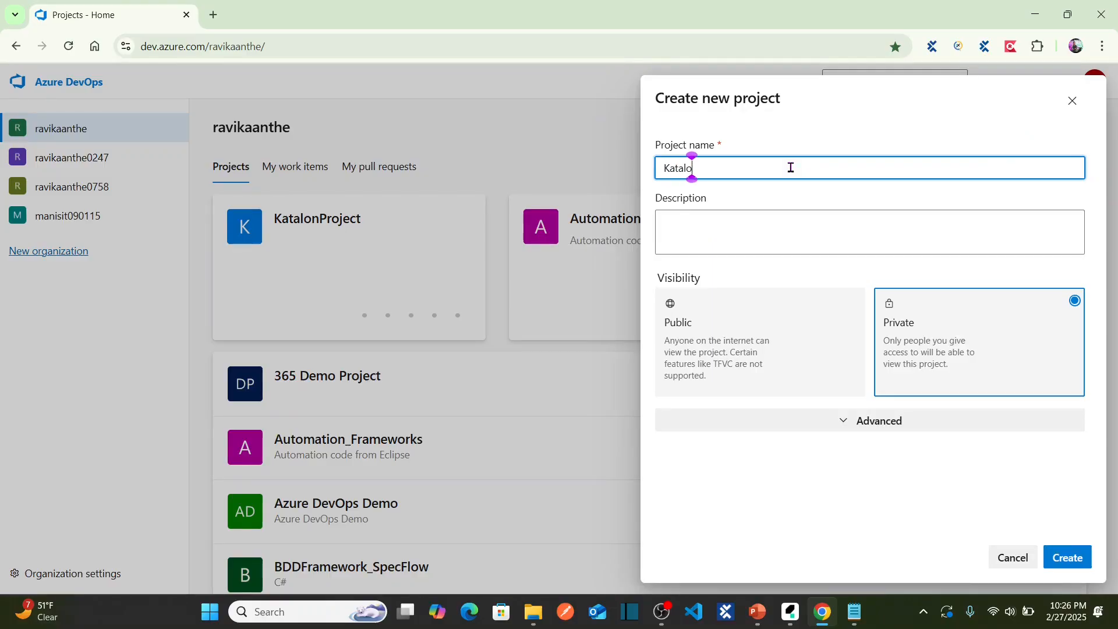
{"action": "type", "text": "nDemo"}
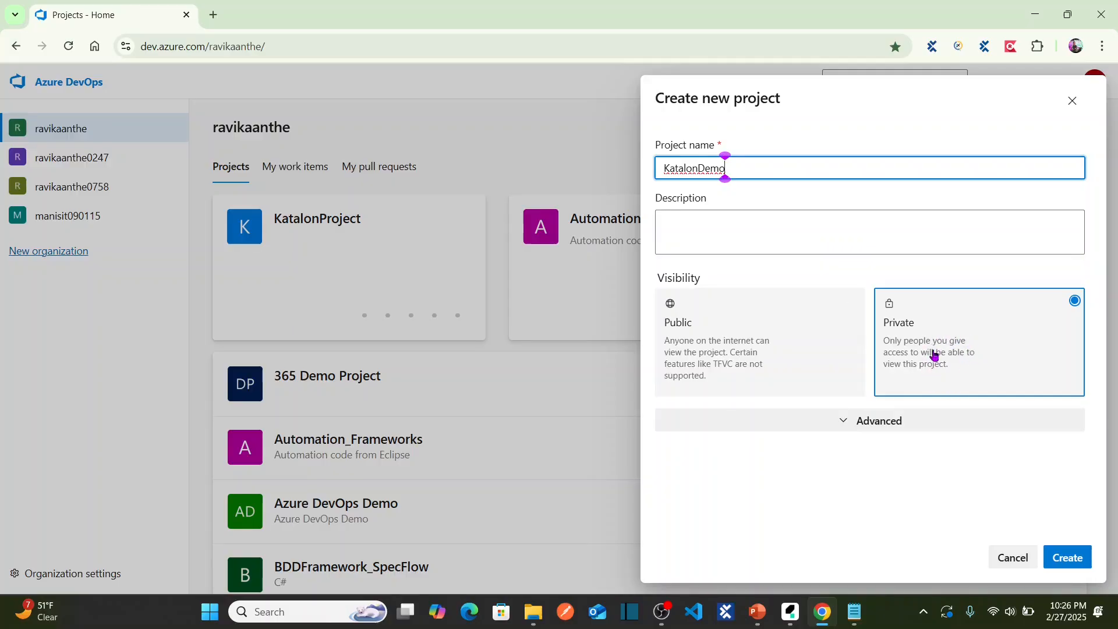
{"action": "left_click", "coordinate": [1065, 566]}
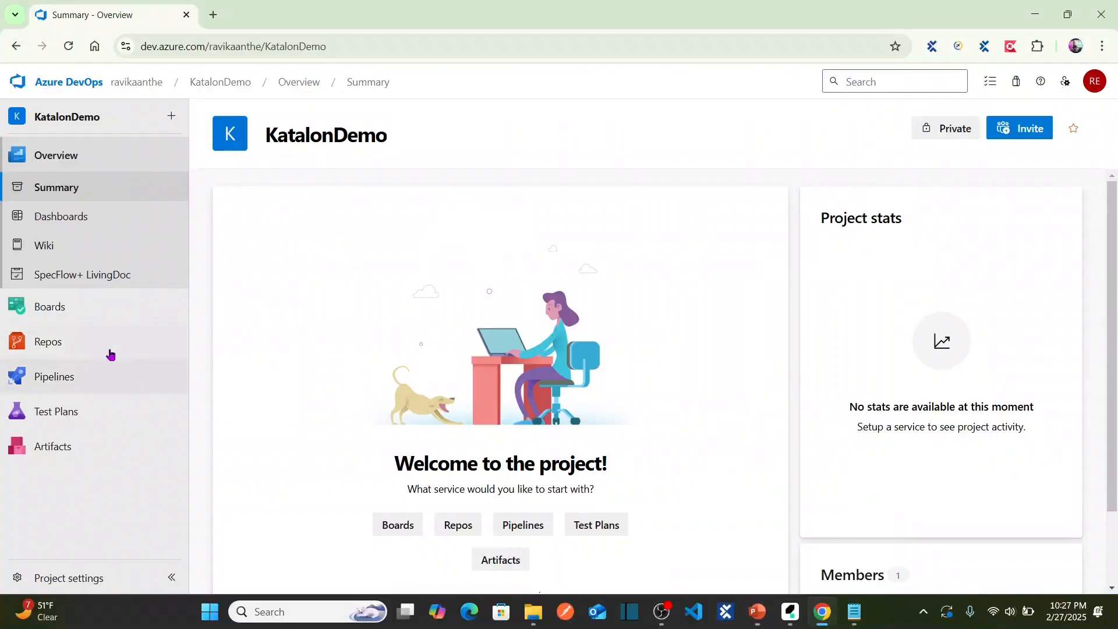
Open the Files page of the empty KatalonDemo repo and copy its HTTPS clone URL.
{"action": "mouse_move", "coordinate": [59, 350]}
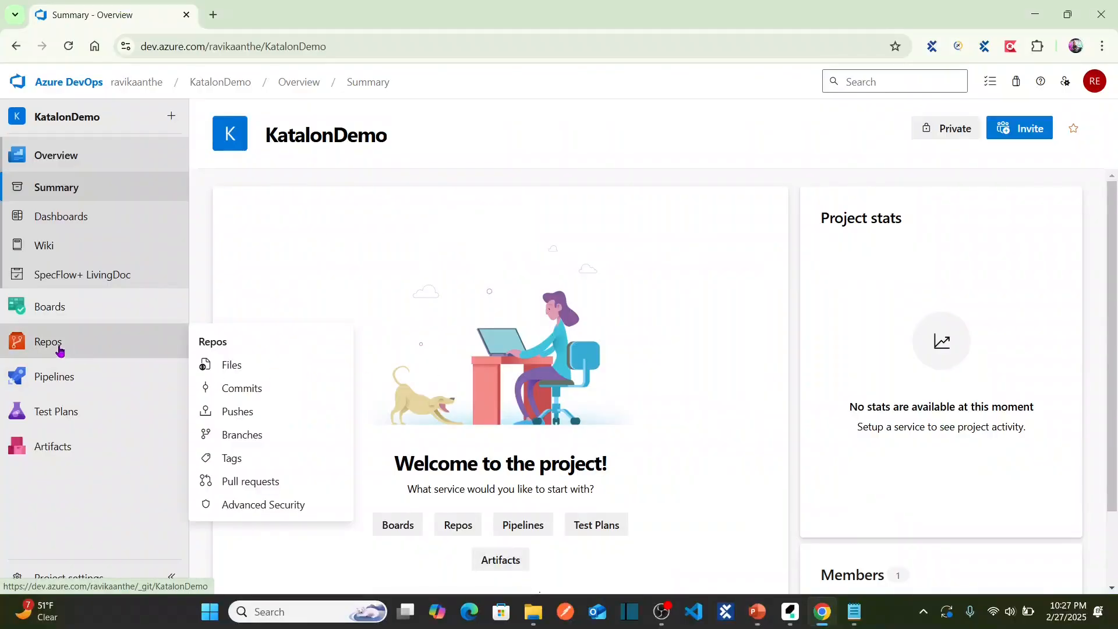
{"action": "left_click", "coordinate": [59, 348]}
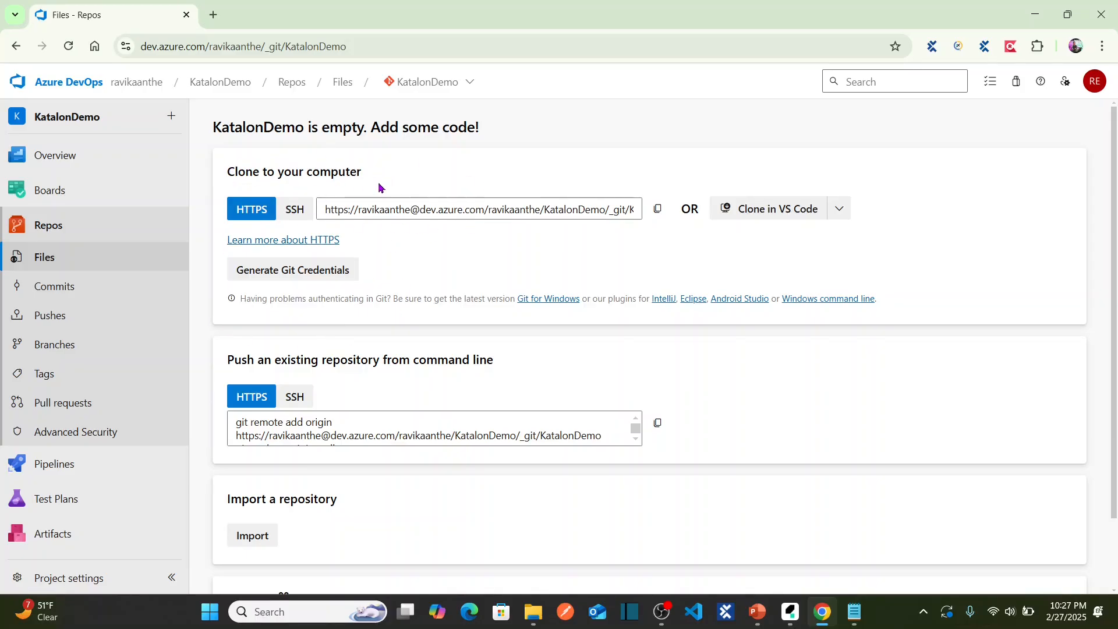
{"action": "left_click", "coordinate": [658, 210]}
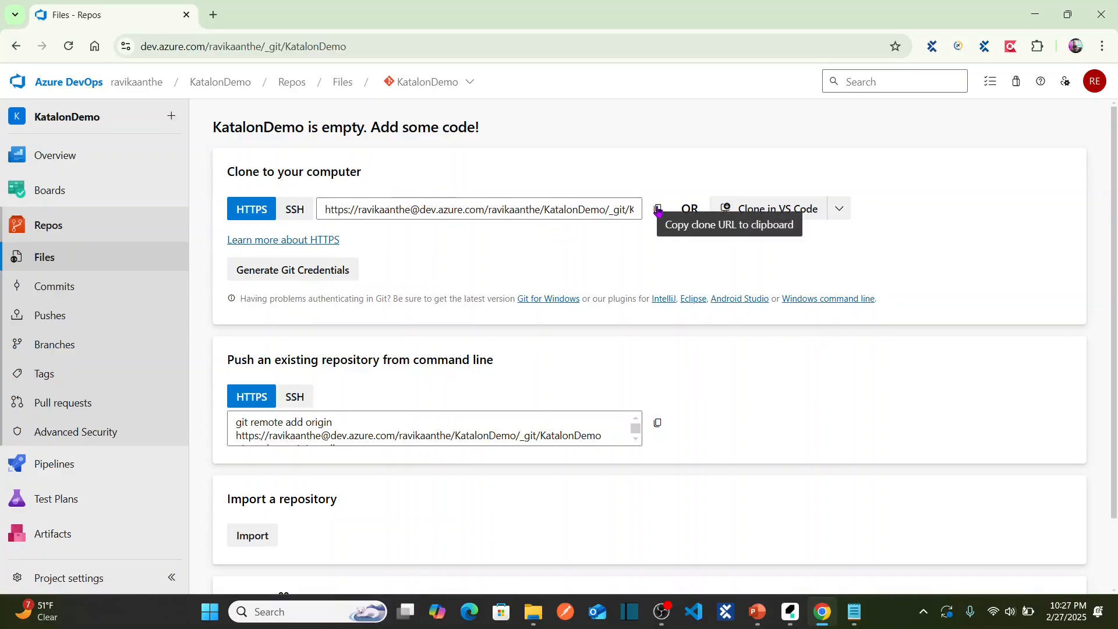
{"action": "left_click", "coordinate": [658, 209]}
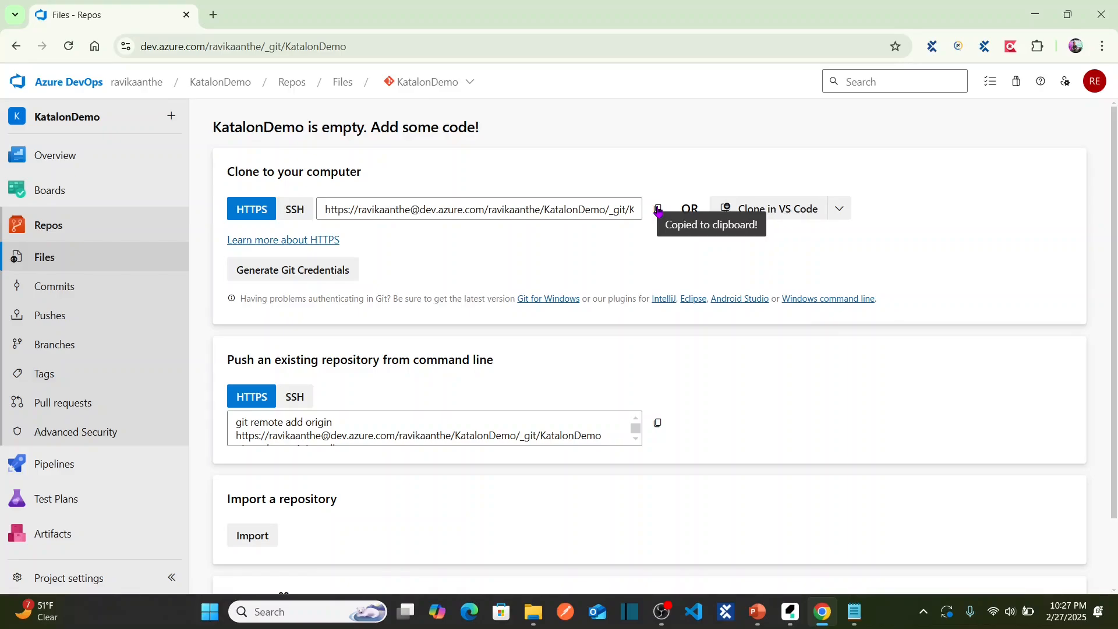
{"action": "key", "text": "alt+Tab"}
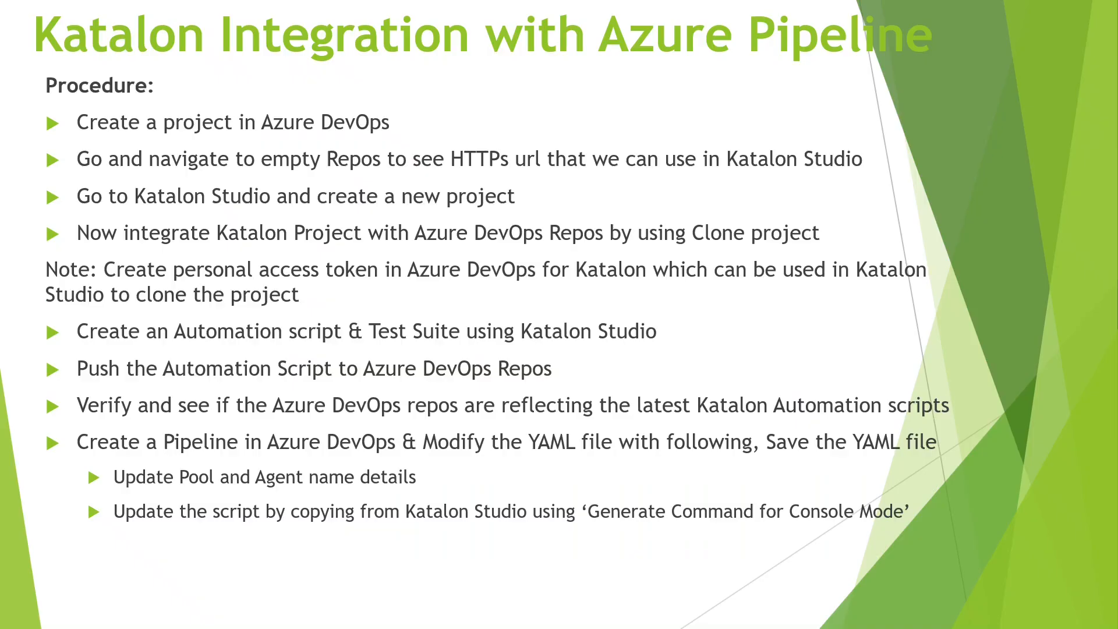
{"action": "key", "text": "alt+Tab"}
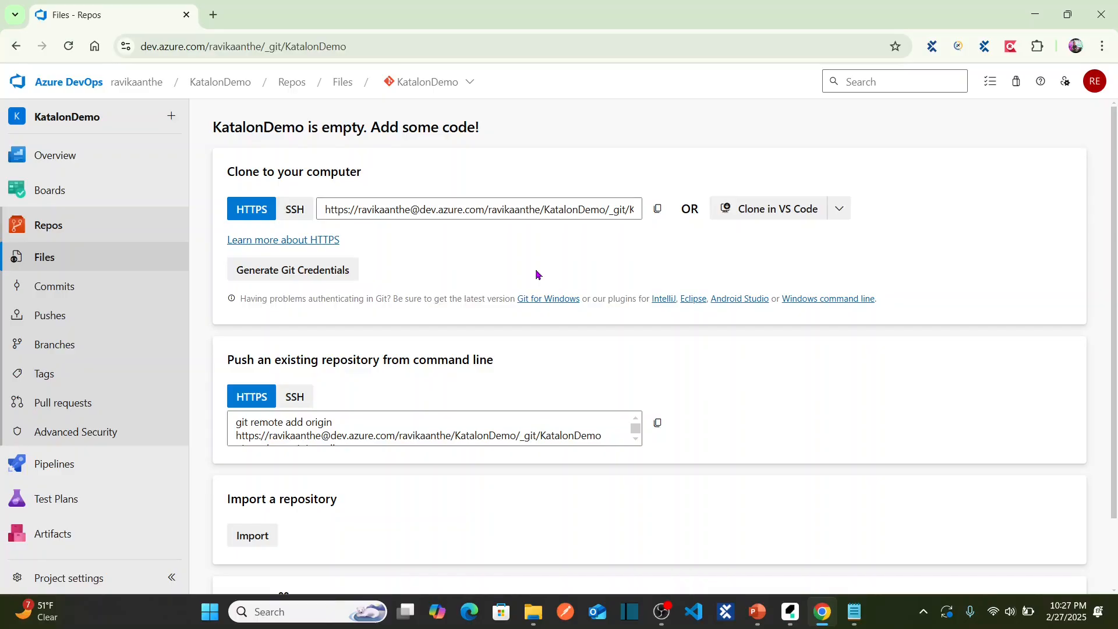
{"action": "mouse_move", "coordinate": [790, 610]}
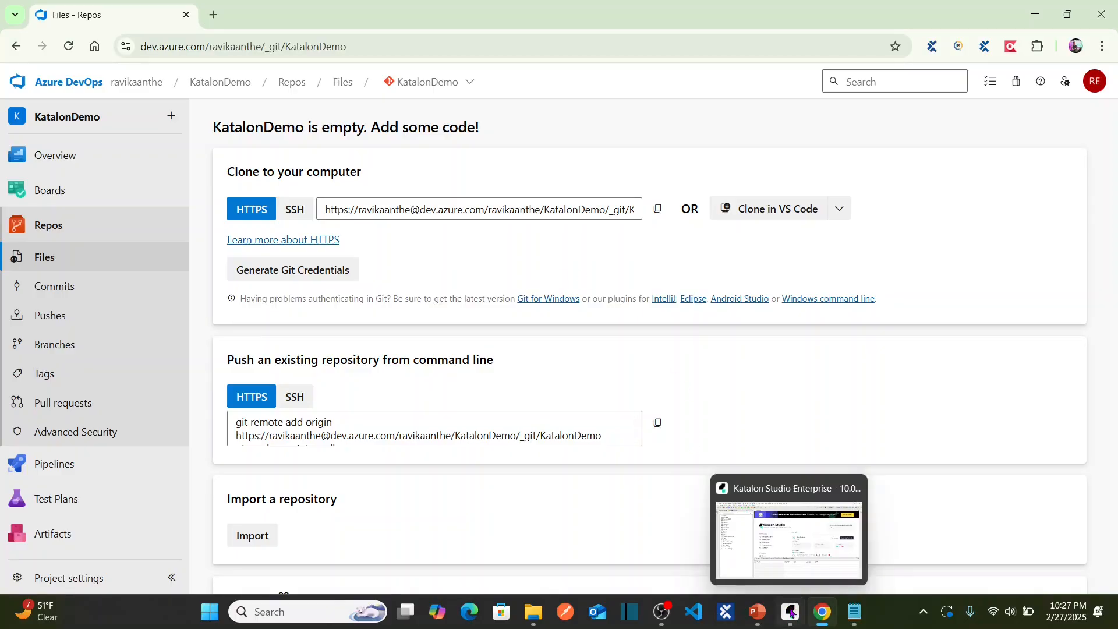
Create a blank Web project named KatalonDemo in Katalon Studio from File > New > Project.
{"action": "left_click", "coordinate": [790, 611]}
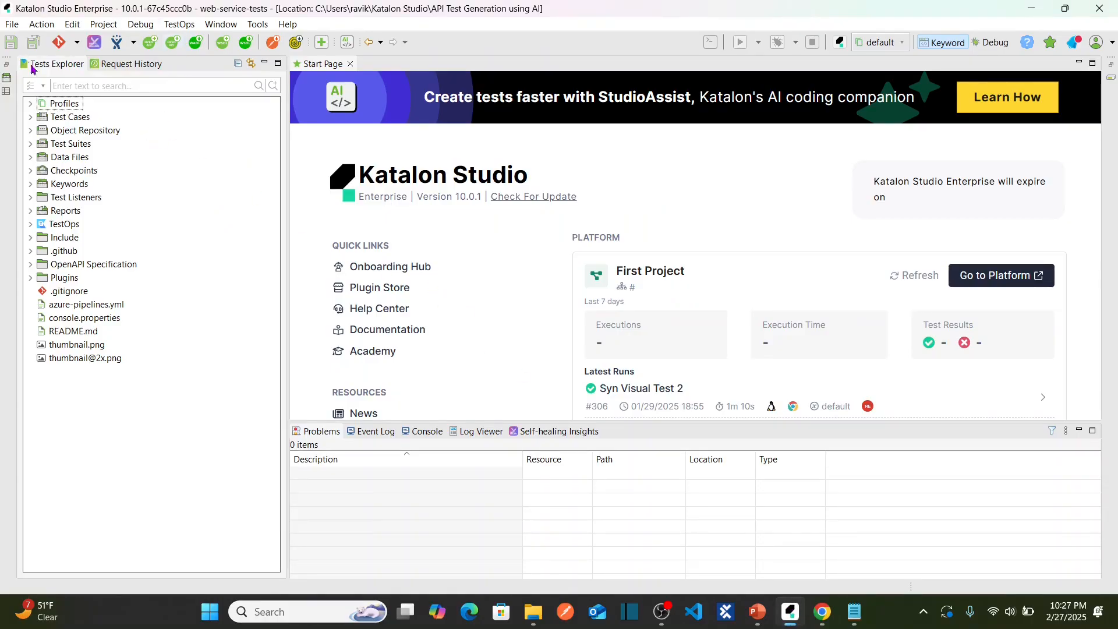
{"action": "left_click", "coordinate": [13, 26]}
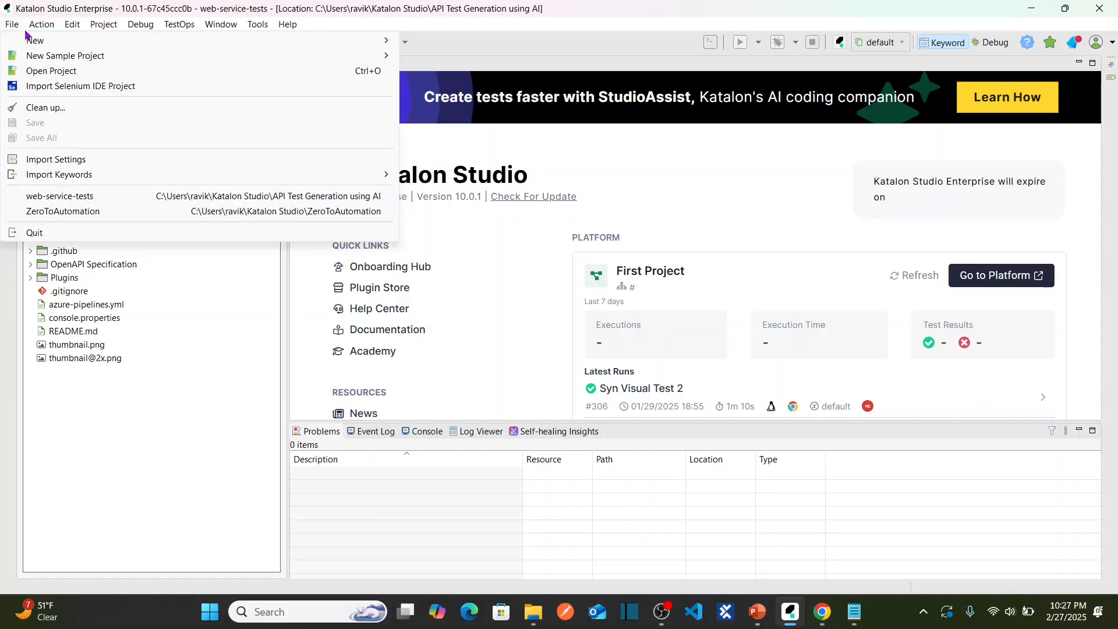
{"action": "mouse_move", "coordinate": [35, 44]}
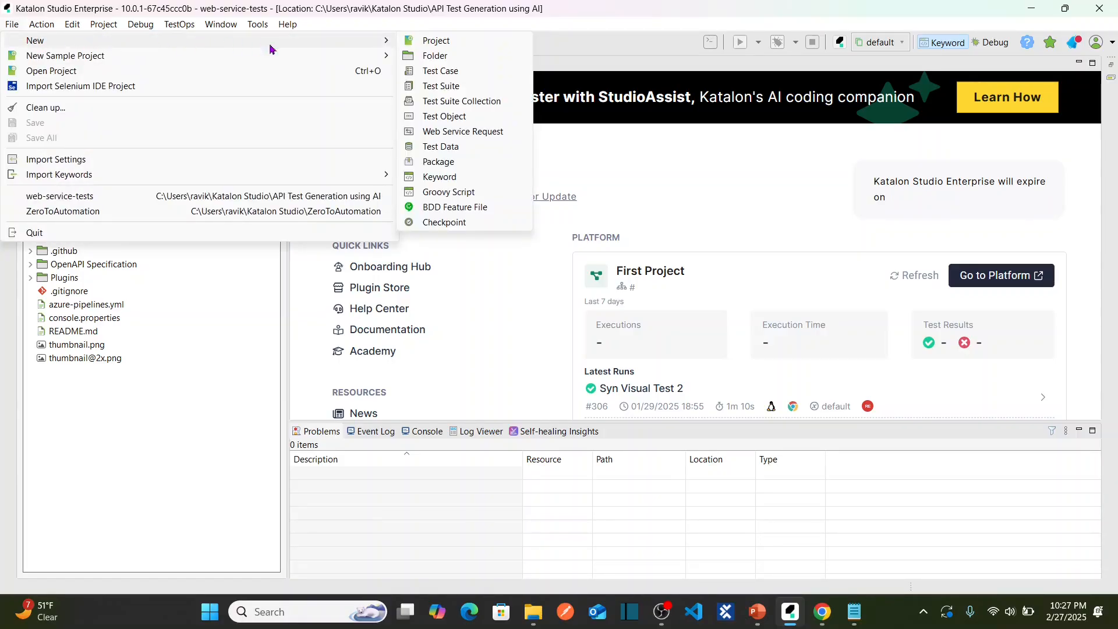
{"action": "left_click", "coordinate": [444, 49]}
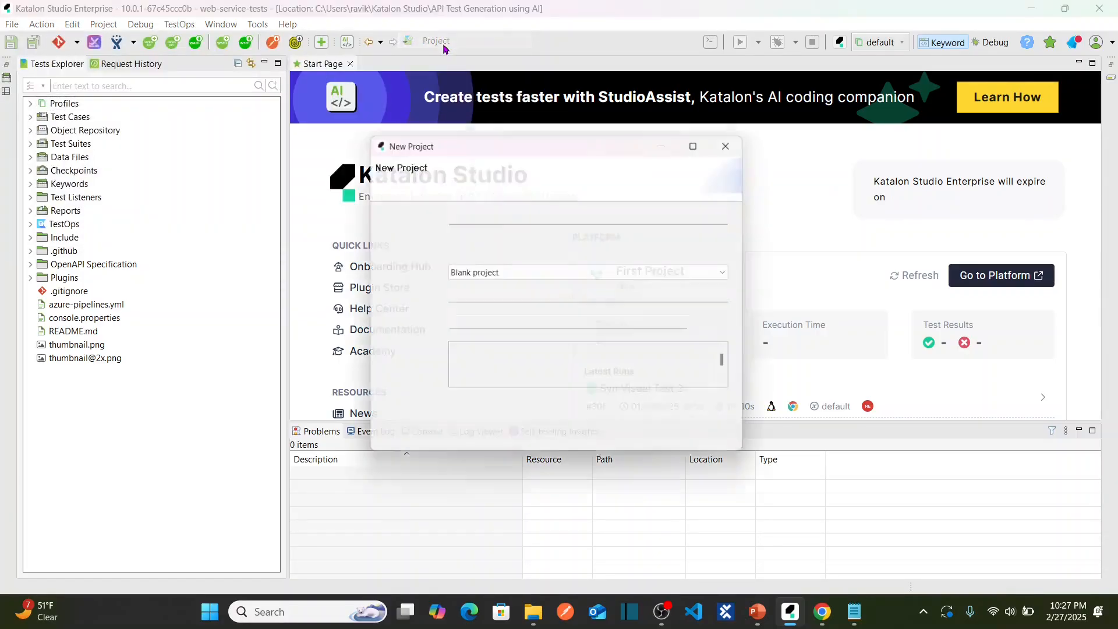
{"action": "left_click", "coordinate": [491, 210]}
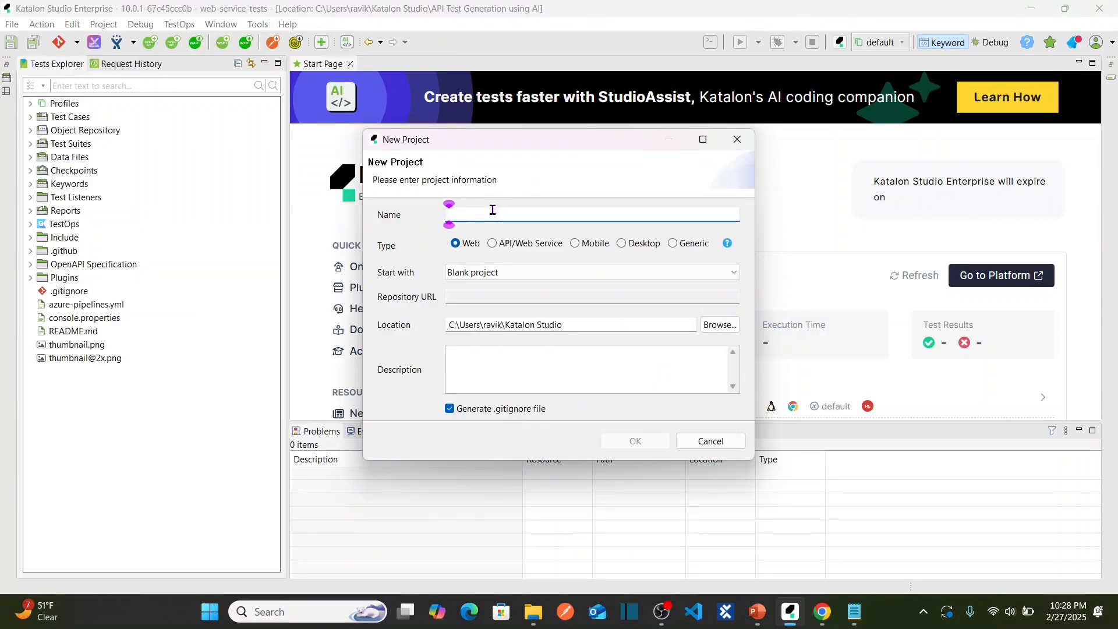
{"action": "type", "text": "Katalon"}
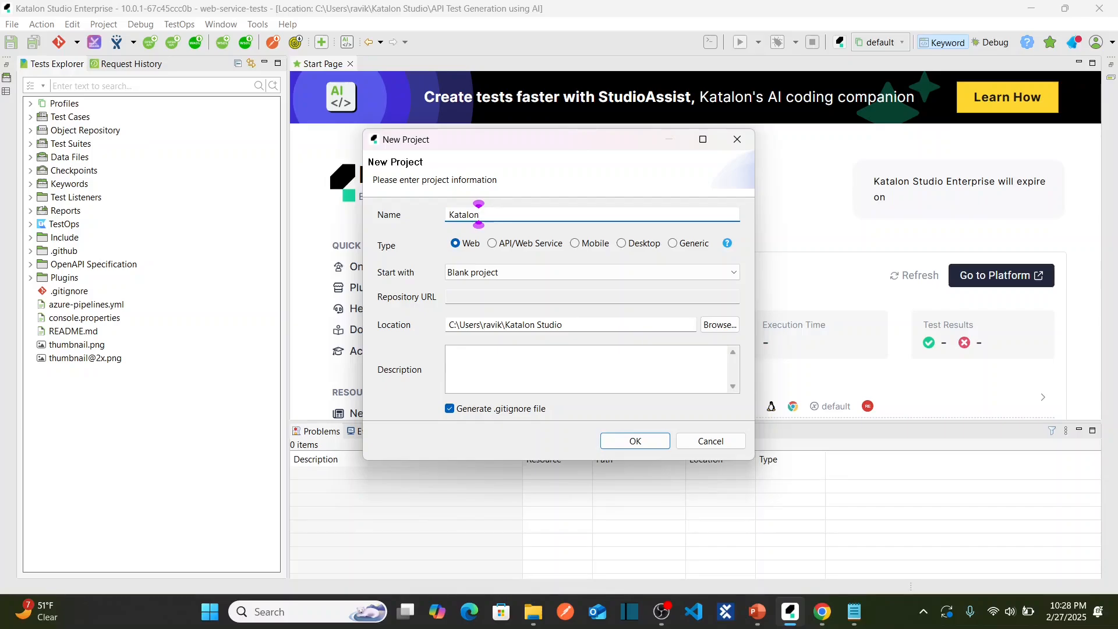
{"action": "type", "text": "Demo"}
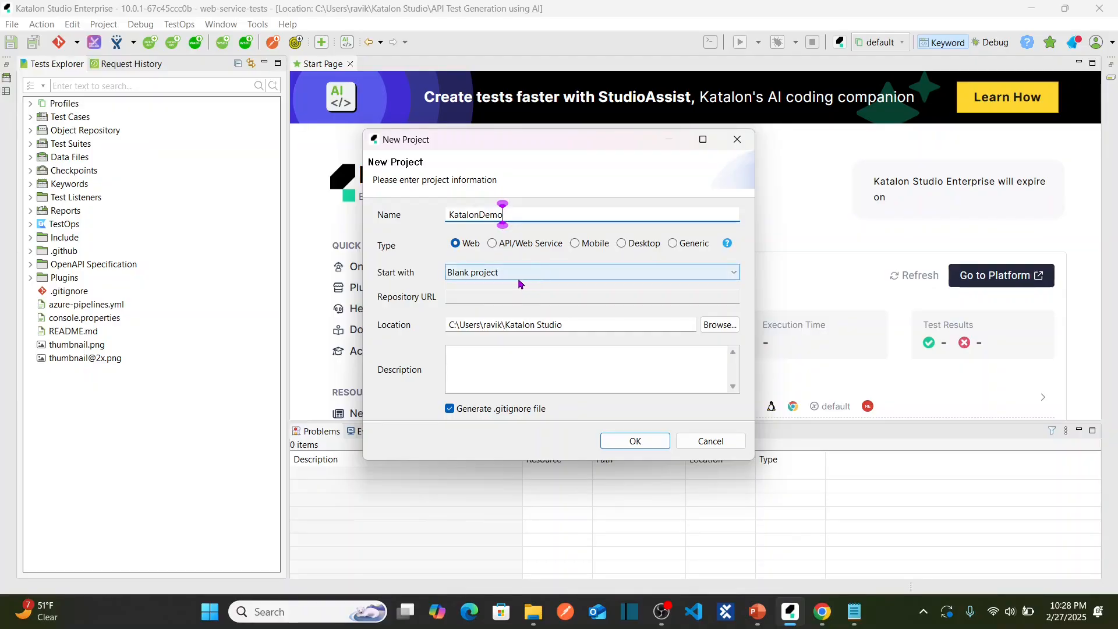
{"action": "left_click", "coordinate": [635, 441]}
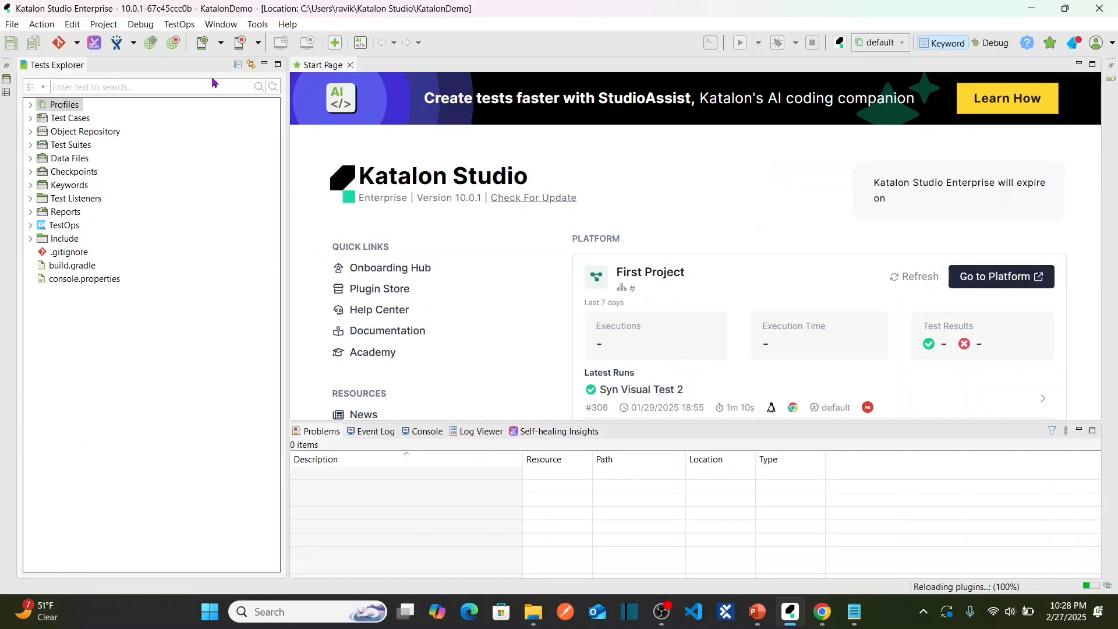
{"action": "left_click", "coordinate": [31, 132]}
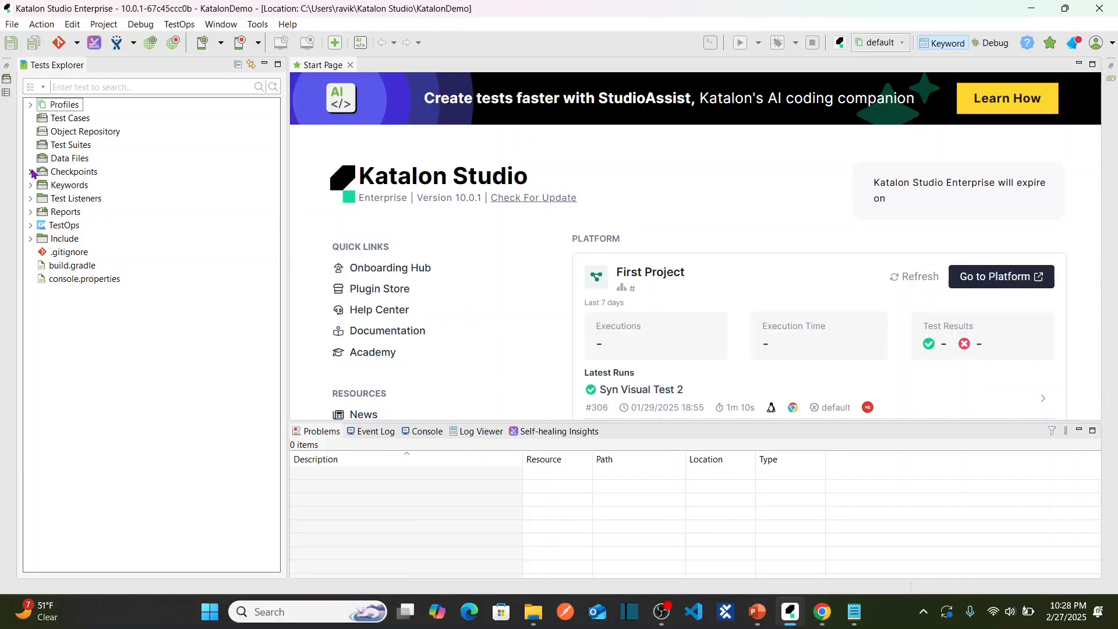
{"action": "left_click", "coordinate": [32, 173]}
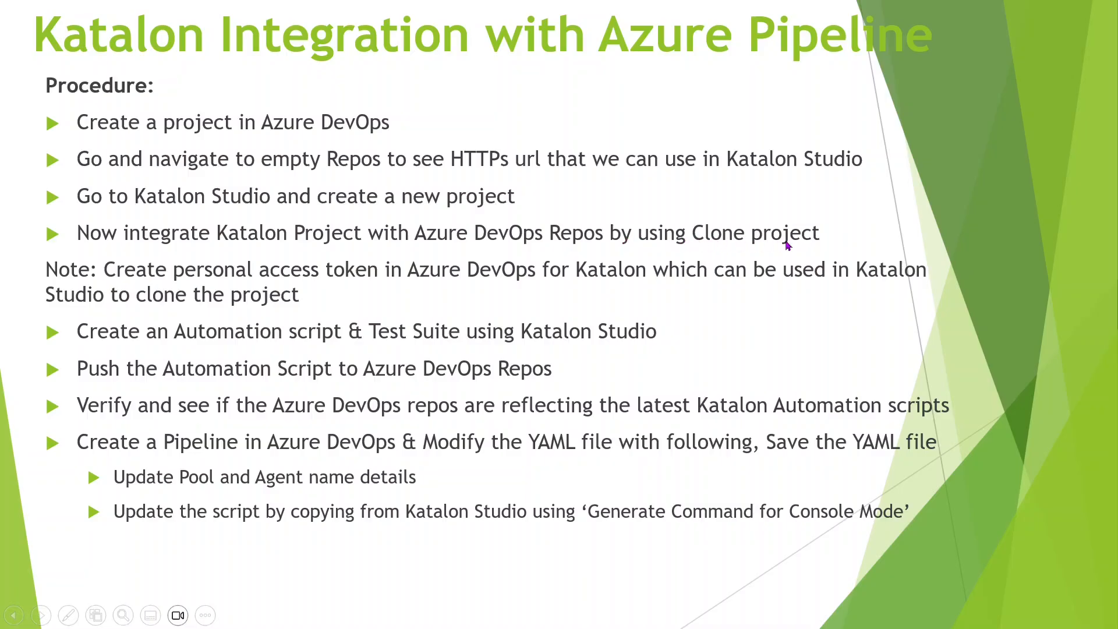
{"action": "key", "text": "alt+Tab"}
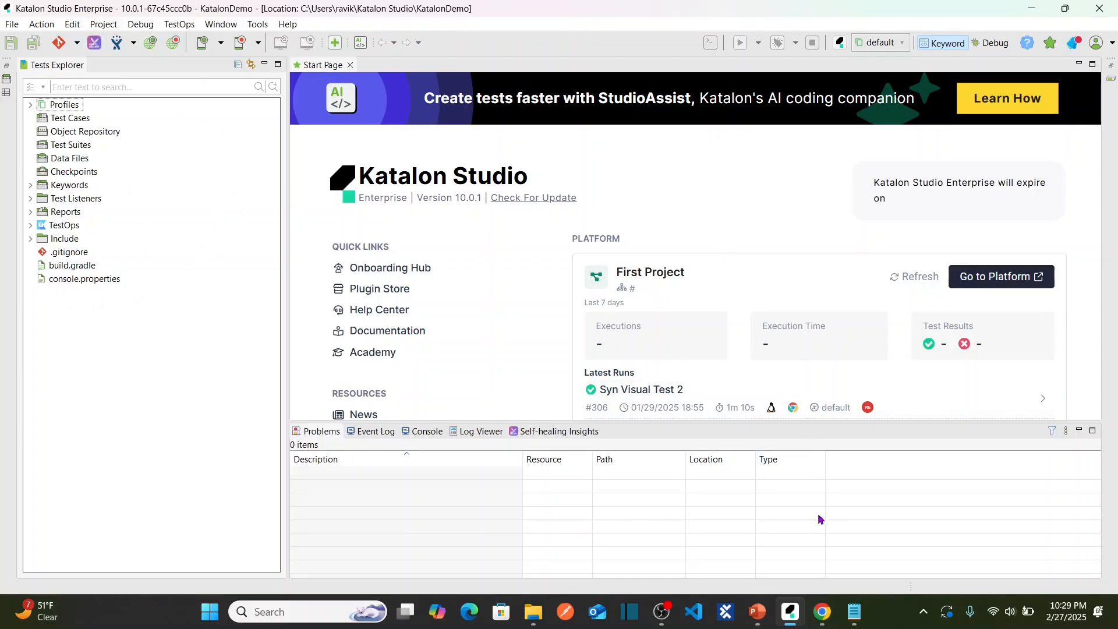
{"action": "left_click", "coordinate": [822, 612]}
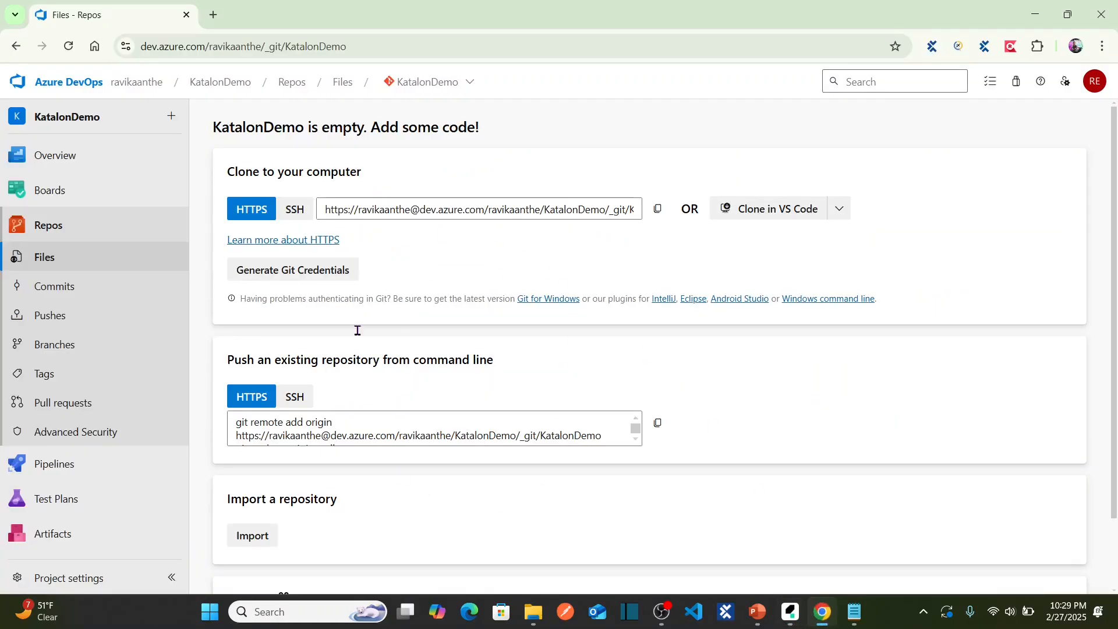
{"action": "key", "text": "alt+Tab"}
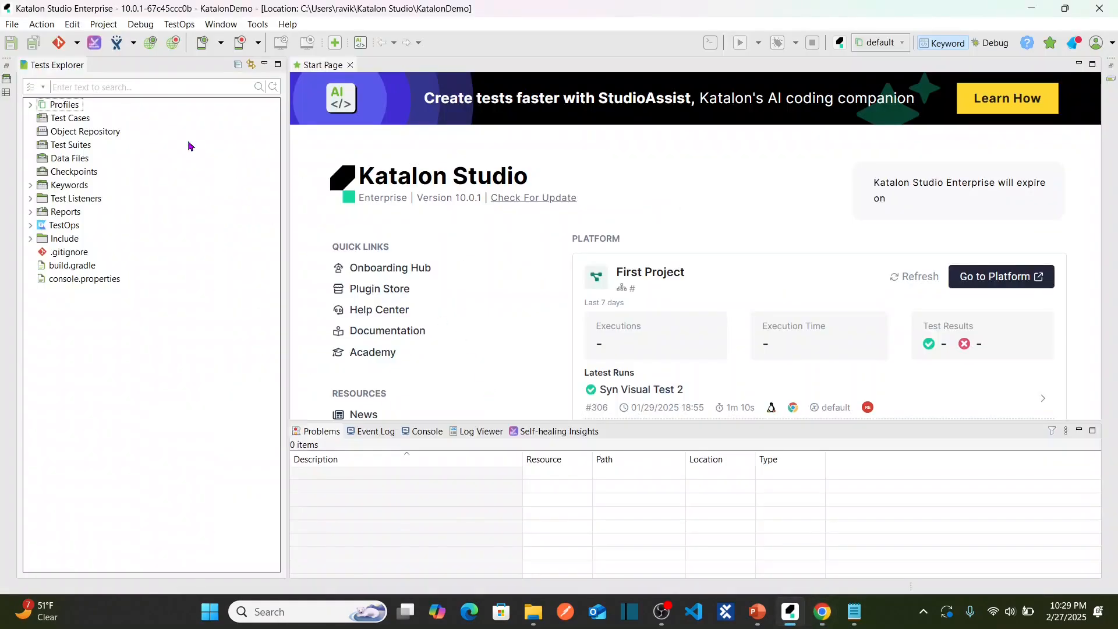
Start a Git clone in Katalon and paste the KatalonDemo clone URL as the repository.
{"action": "left_click", "coordinate": [77, 43]}
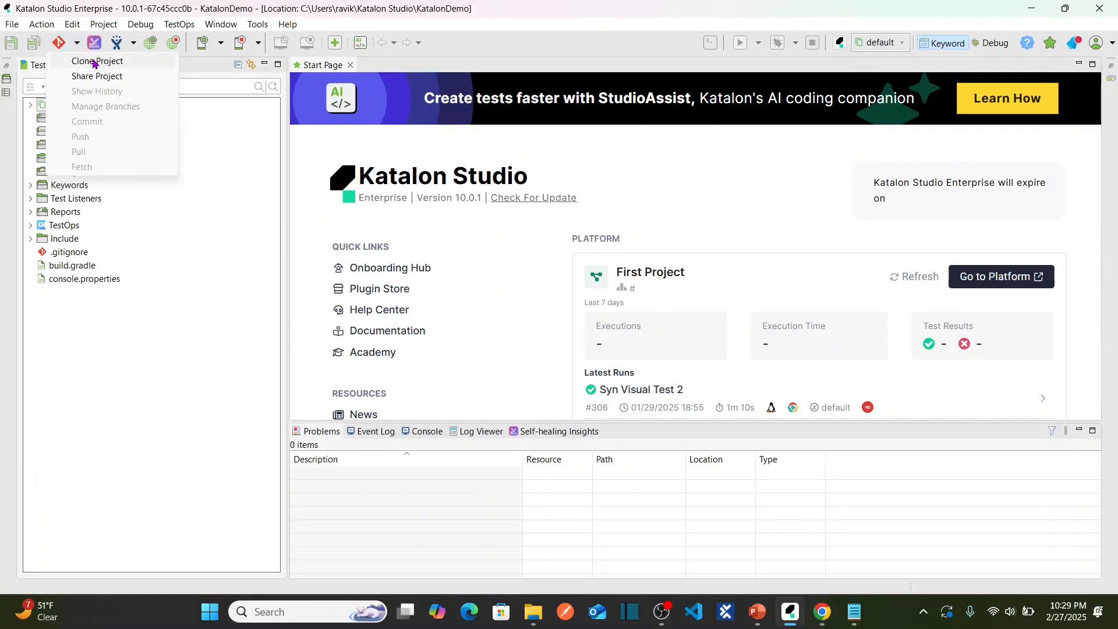
{"action": "left_click", "coordinate": [93, 62]}
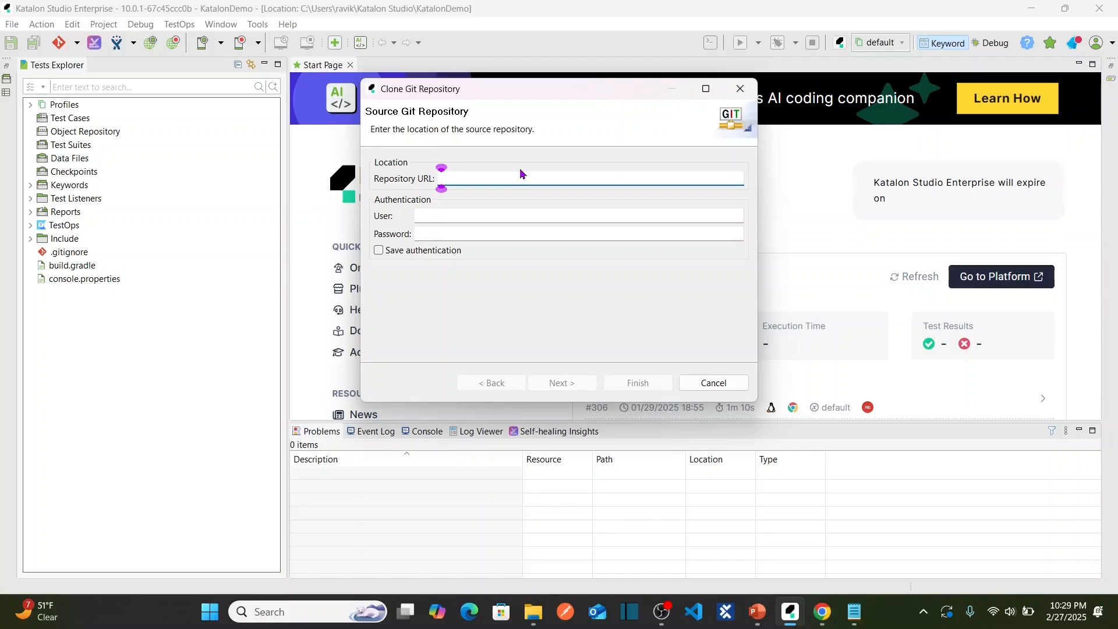
{"action": "key", "text": "alt+Tab"}
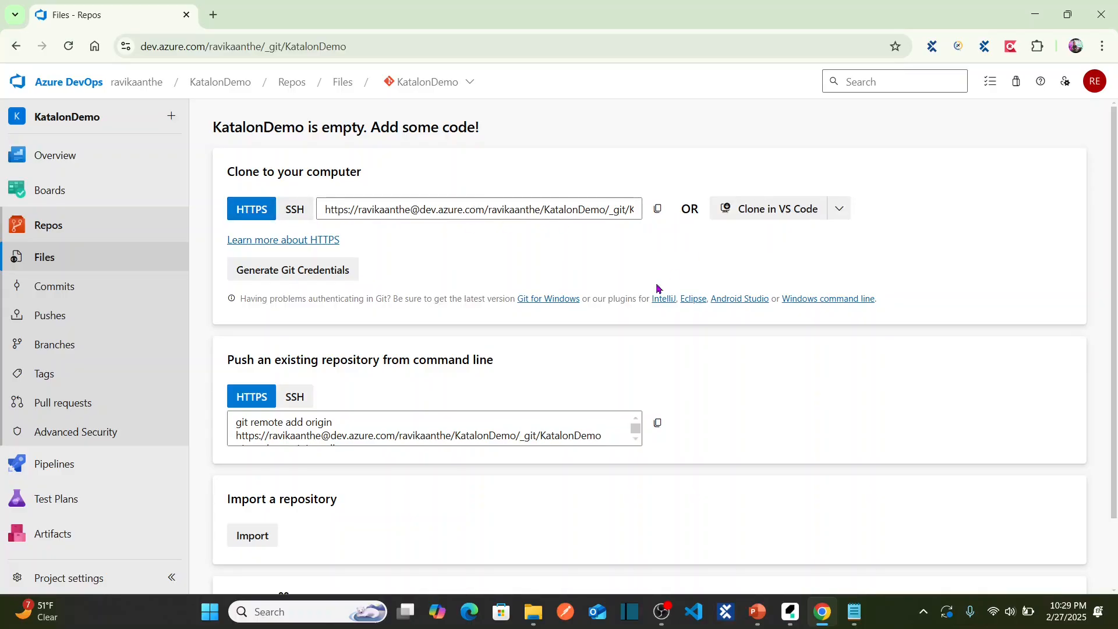
{"action": "key", "text": "alt+Tab"}
{"action": "key", "text": "ctrl+v"}
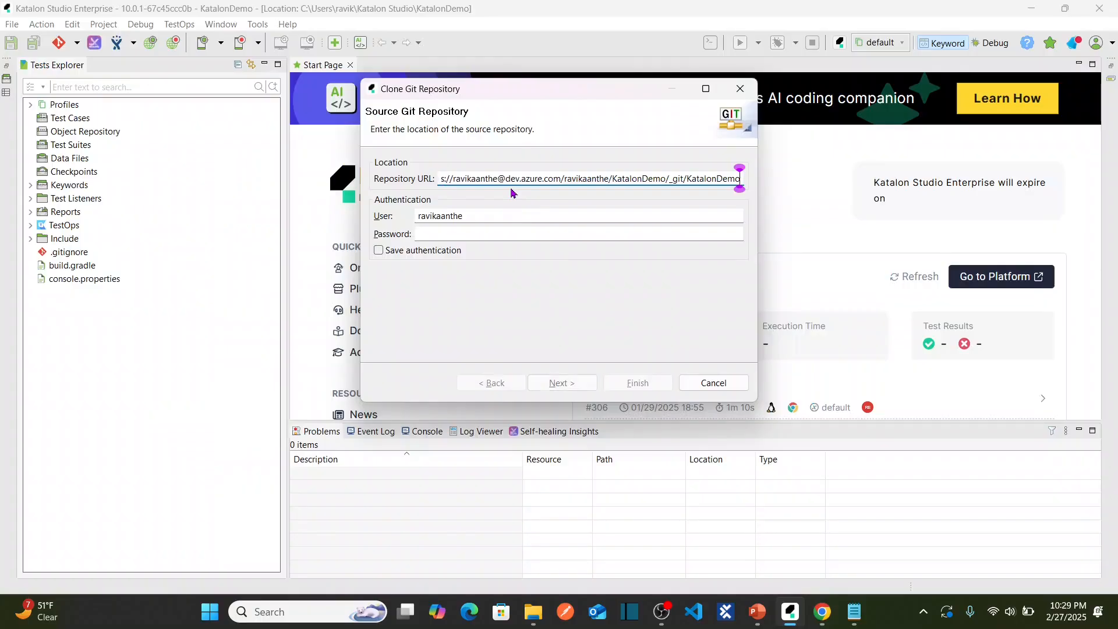
{"action": "left_click", "coordinate": [516, 235]}
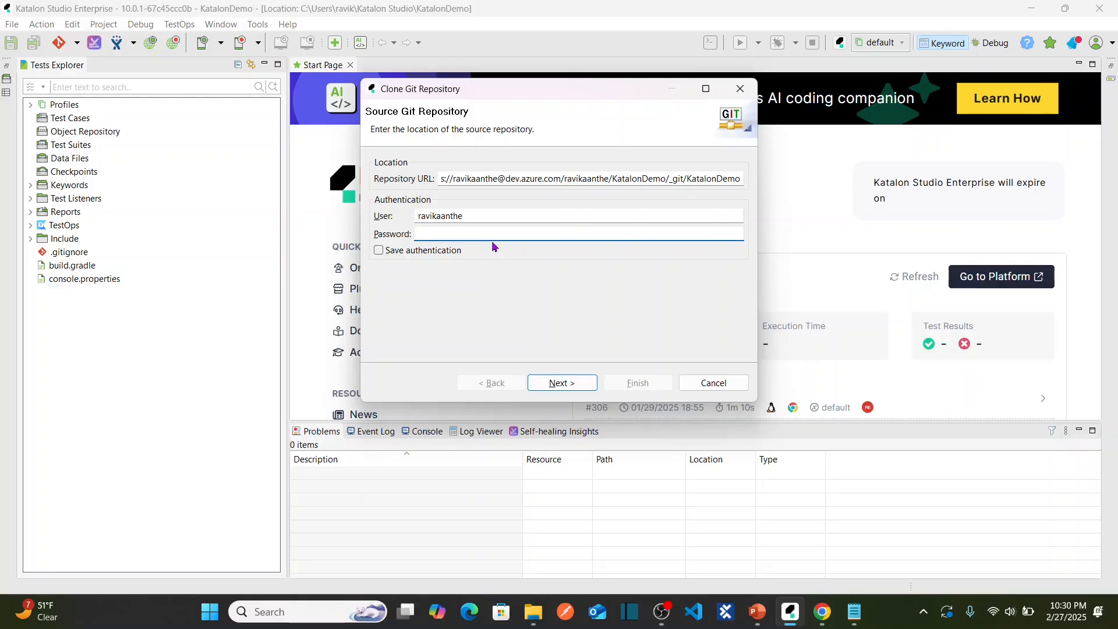
Check the procedure slide, then bring up the Azure DevOps Repos page in Chrome.
{"action": "key", "text": "alt+Tab"}
{"action": "key", "text": "Tab"}
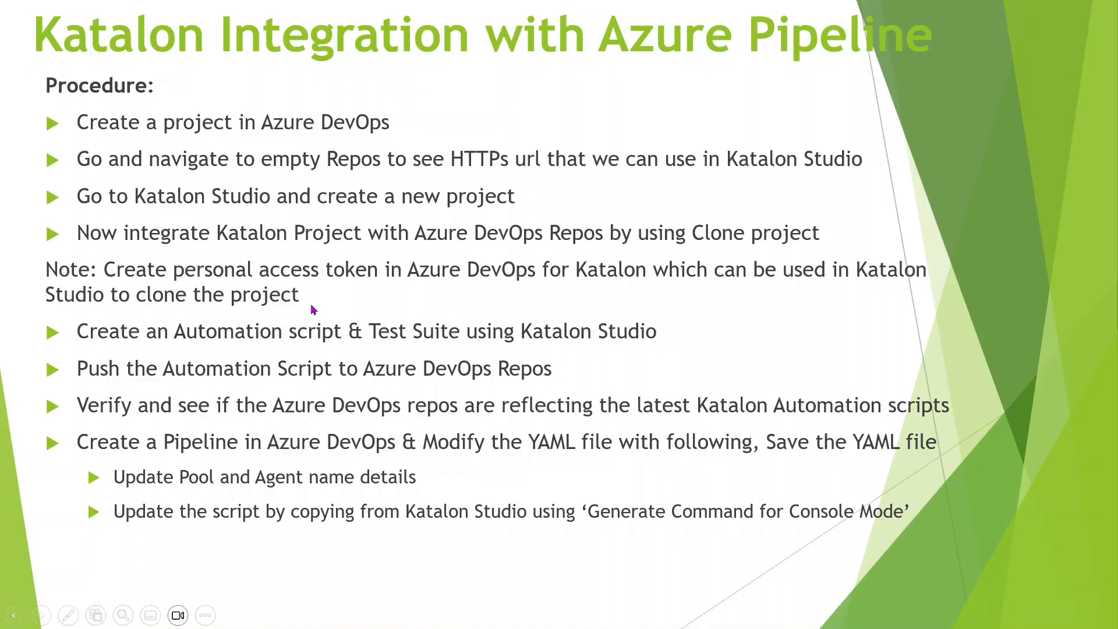
{"action": "key", "text": "alt+Tab"}
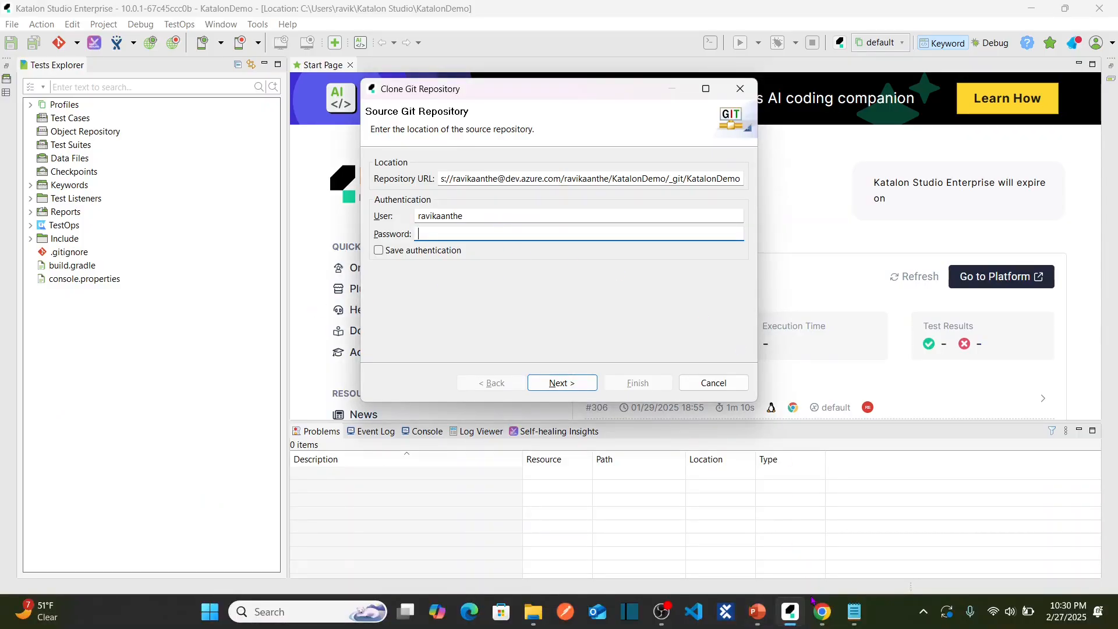
{"action": "left_click", "coordinate": [821, 611]}
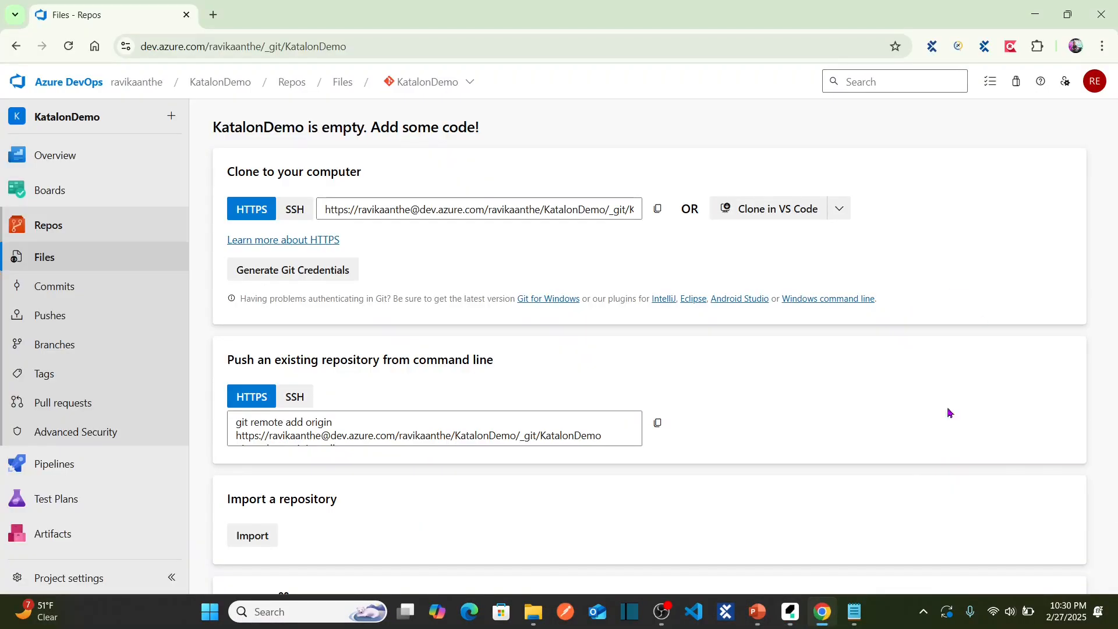
Go from the account menu through User settings to the Personal access tokens page.
{"action": "left_click", "coordinate": [1093, 84]}
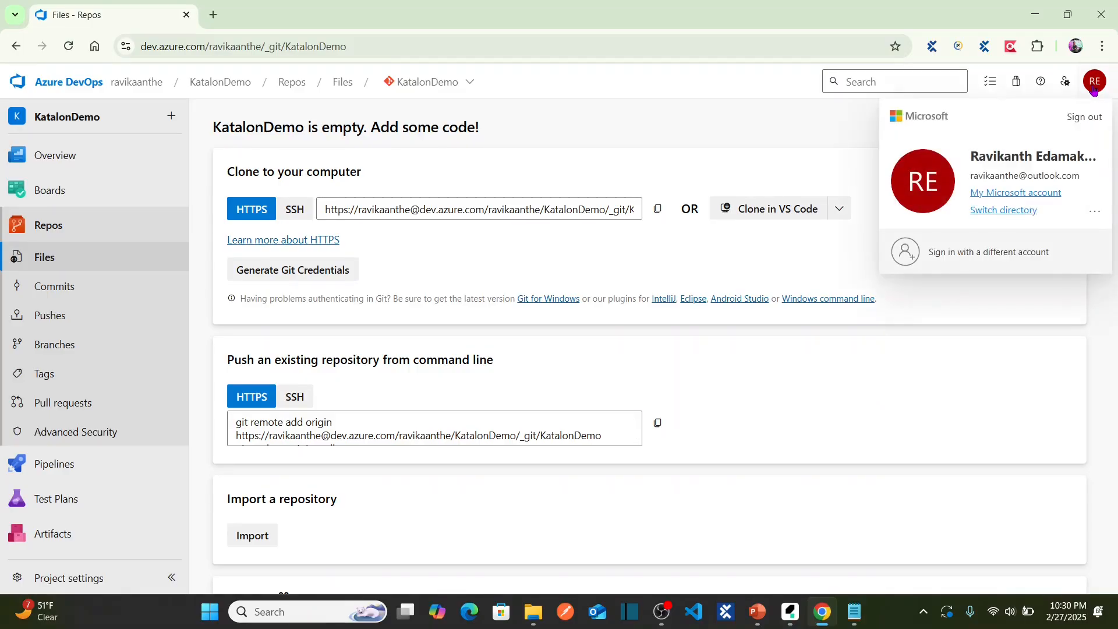
{"action": "left_click", "coordinate": [1094, 214]}
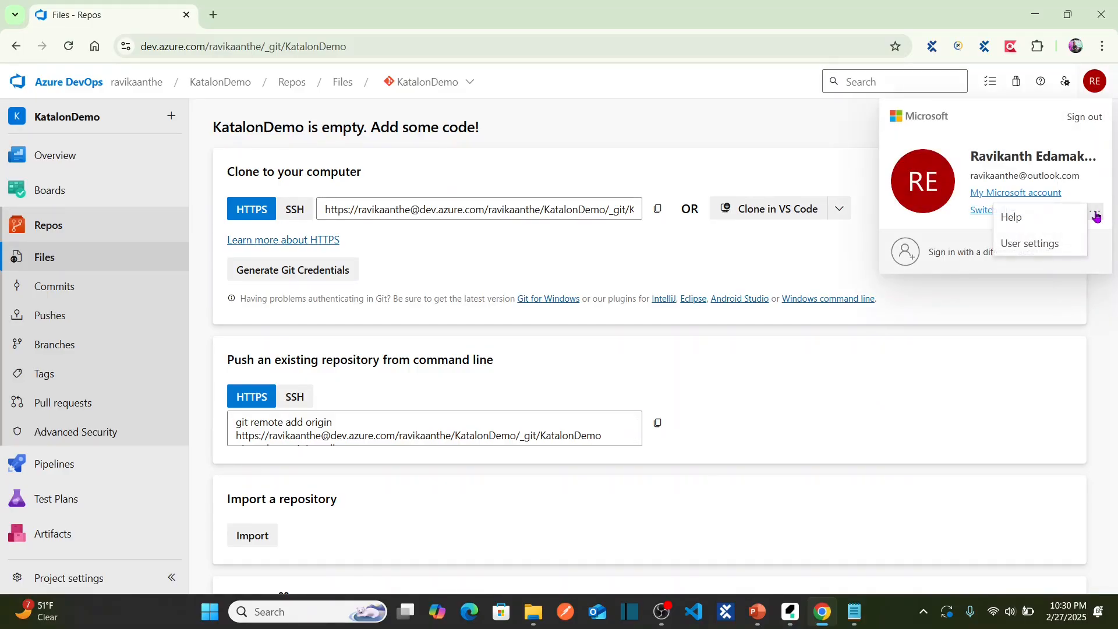
{"action": "left_click", "coordinate": [1036, 248]}
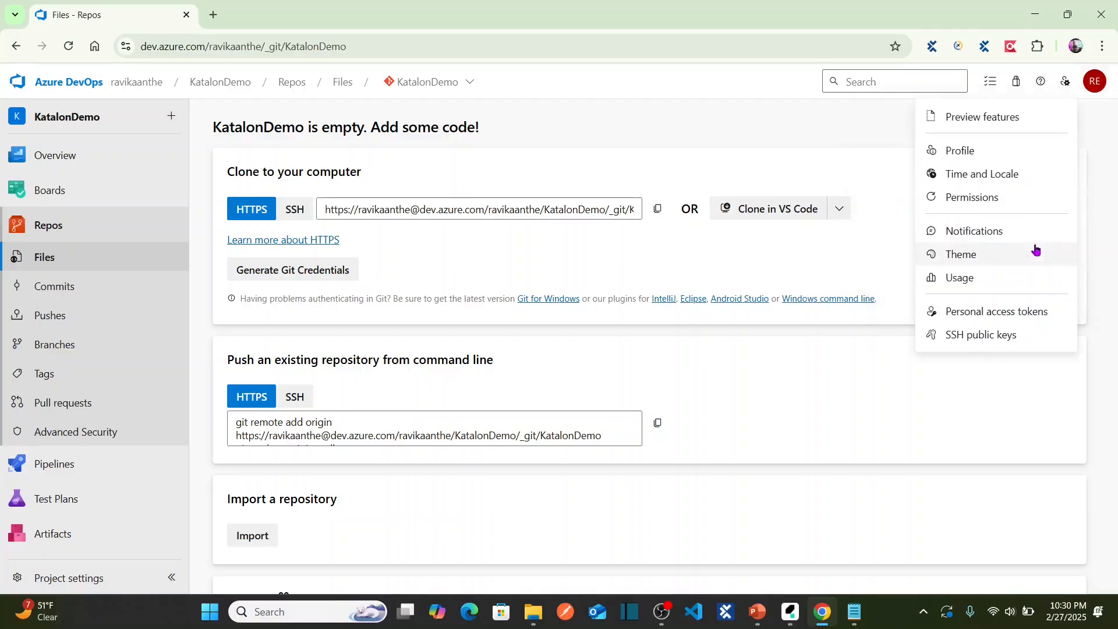
{"action": "left_click", "coordinate": [971, 317]}
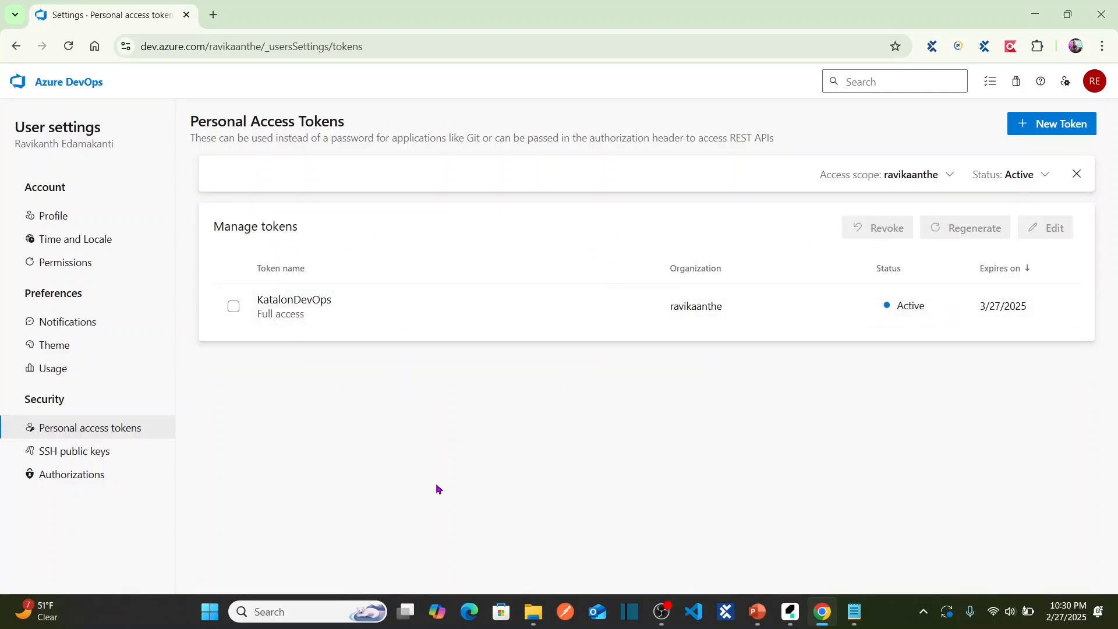
Create a full-access token named KatalonToken, expiring 3/29/2025, and copy its value.
{"action": "left_click", "coordinate": [1023, 134]}
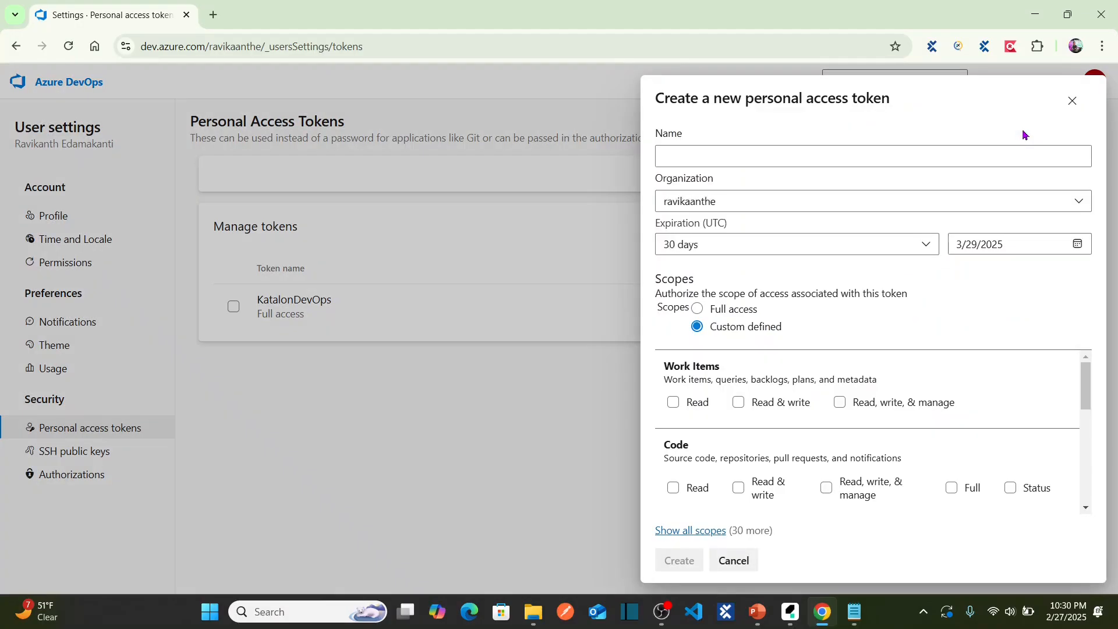
{"action": "left_click", "coordinate": [894, 155]}
{"action": "type", "text": "K"}
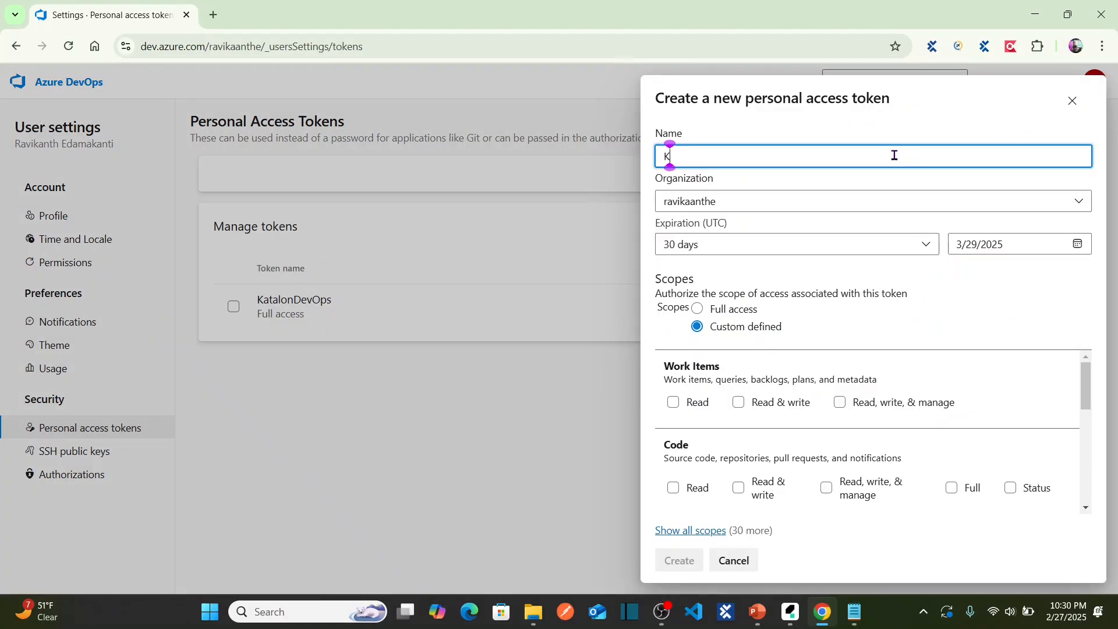
{"action": "type", "text": "atalonToken"}
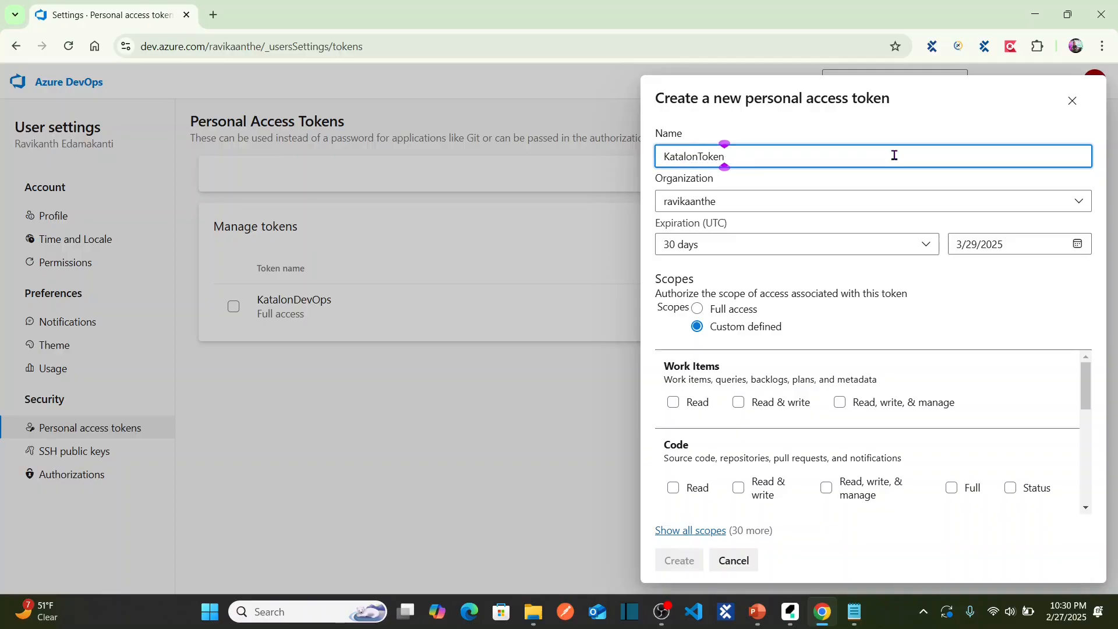
{"action": "left_click", "coordinate": [698, 310]}
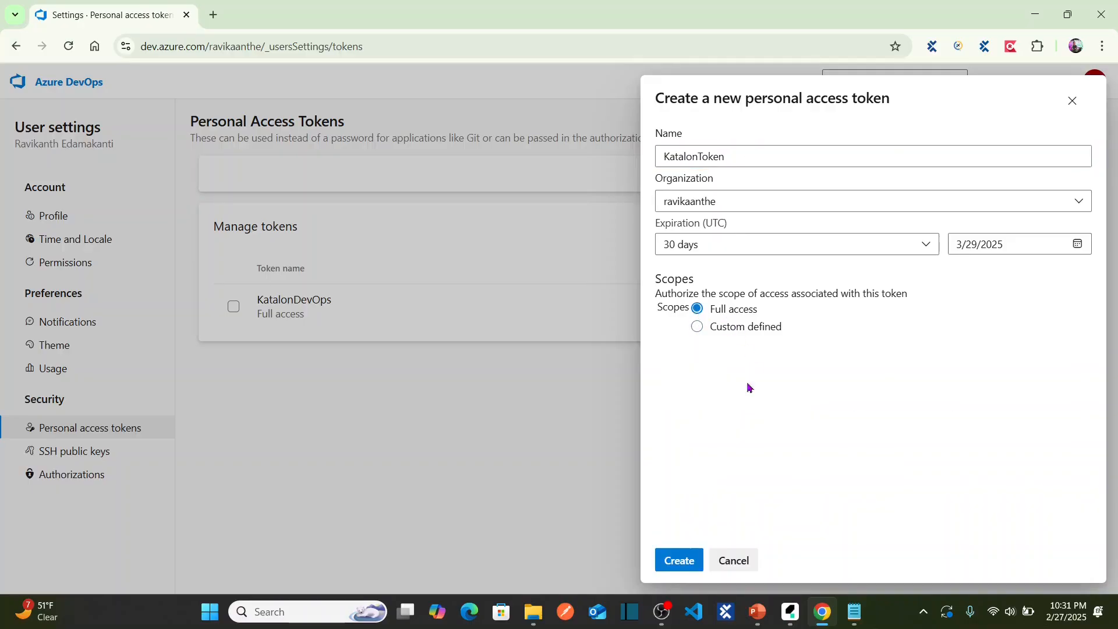
{"action": "left_click", "coordinate": [678, 562]}
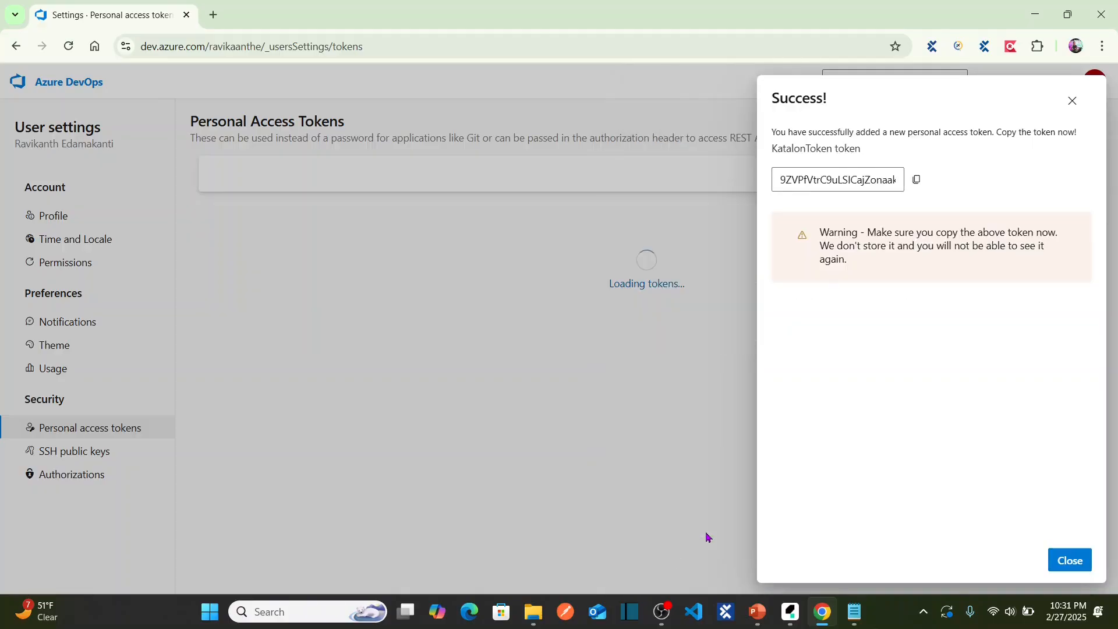
{"action": "left_click", "coordinate": [917, 182]}
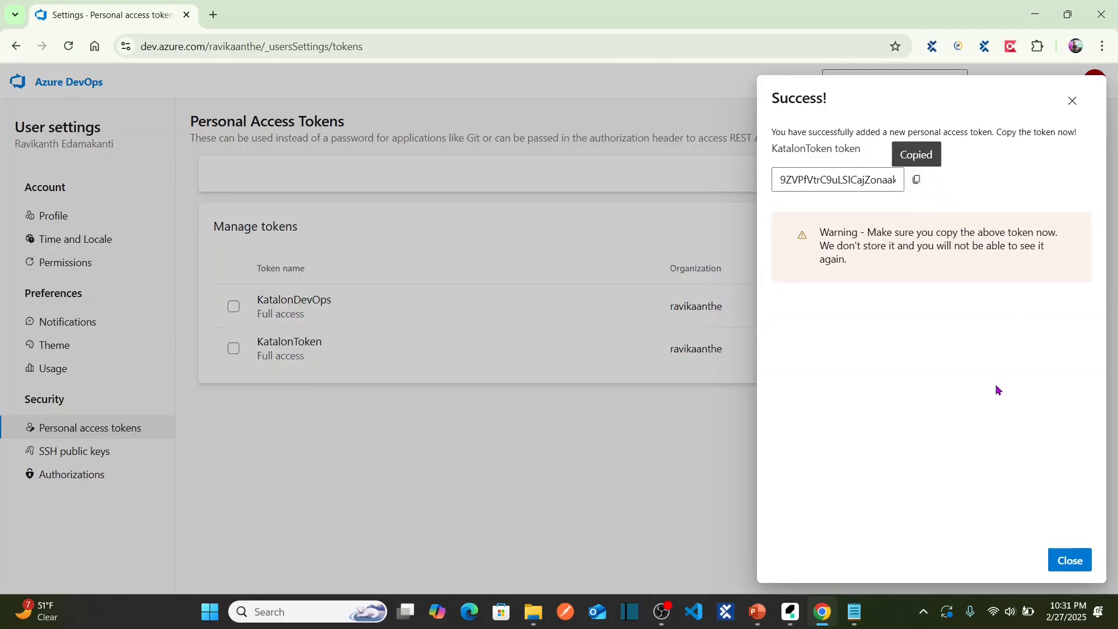
{"action": "left_click", "coordinate": [1070, 561]}
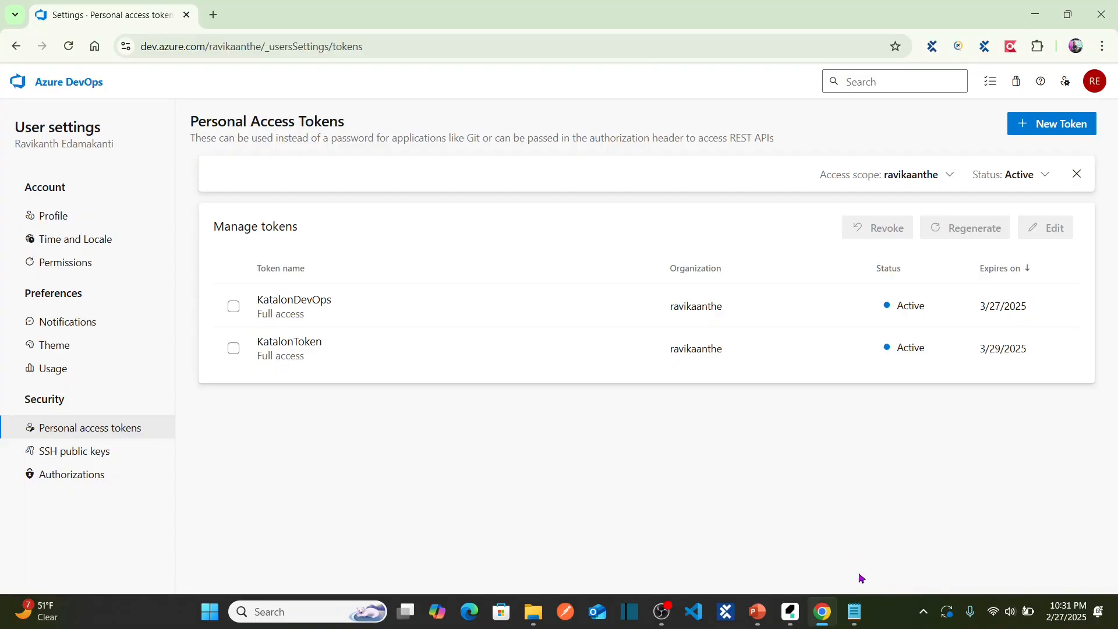
Paste the copied access token into a new Notepad note, then return to the browser.
{"action": "key", "text": "super+r"}
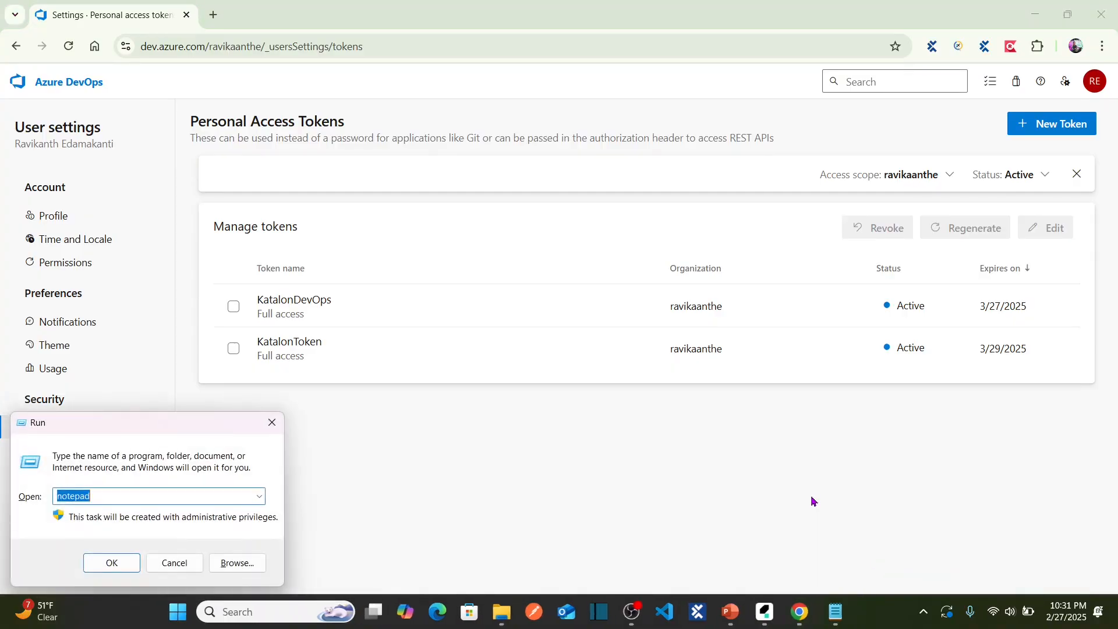
{"action": "key", "text": "Return"}
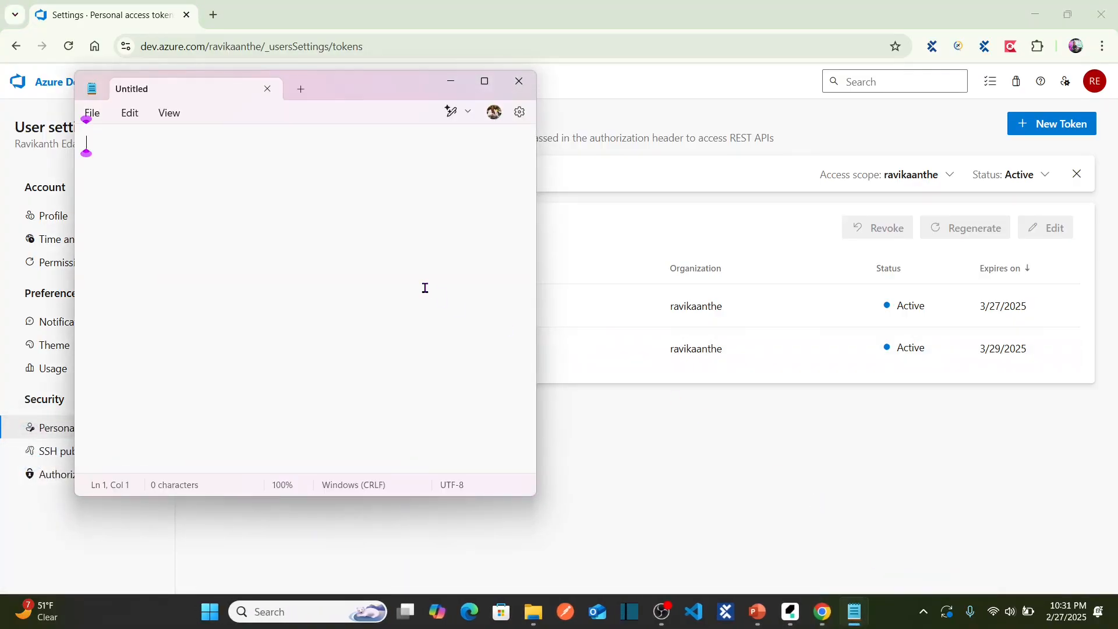
{"action": "key", "text": "ctrl+v"}
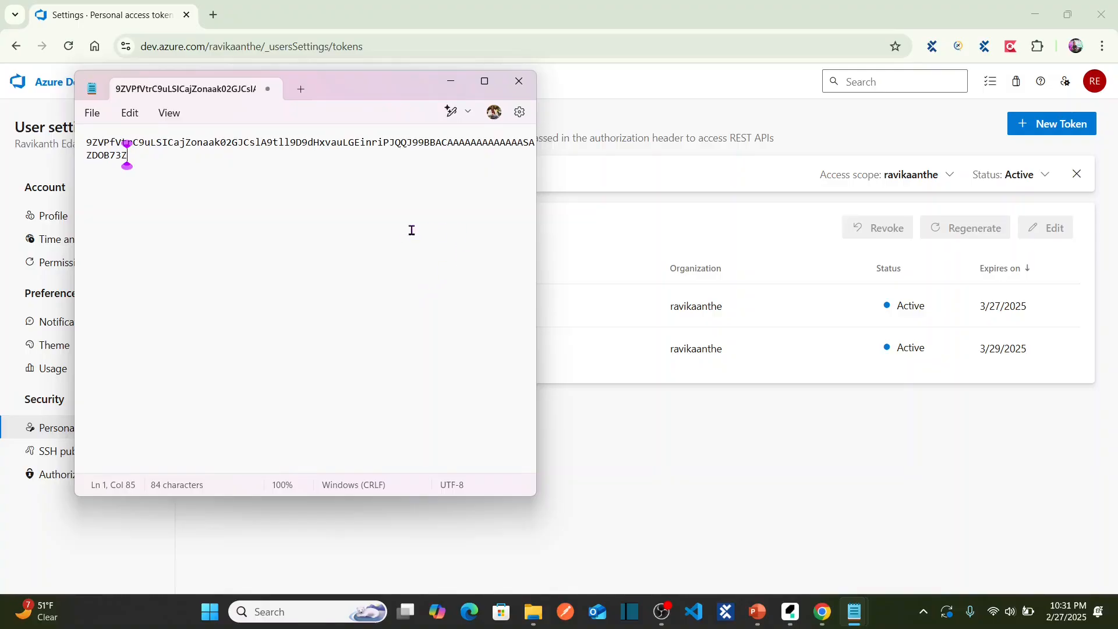
{"action": "key", "text": "alt+Tab"}
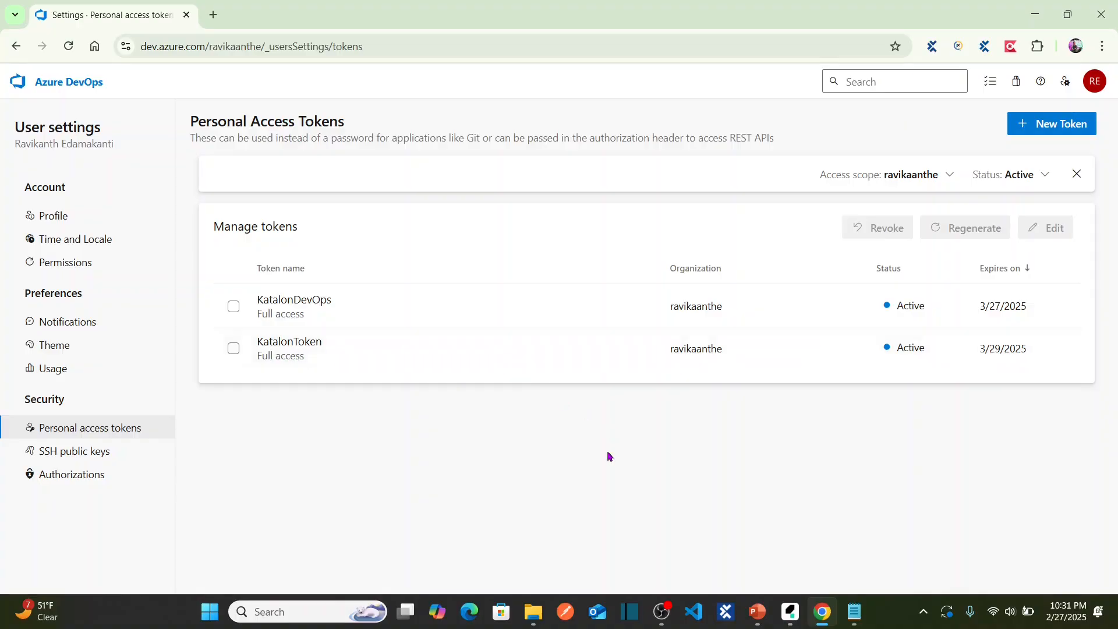
Paste the access token as the clone password and advance to Branch Selection.
{"action": "left_click", "coordinate": [792, 617]}
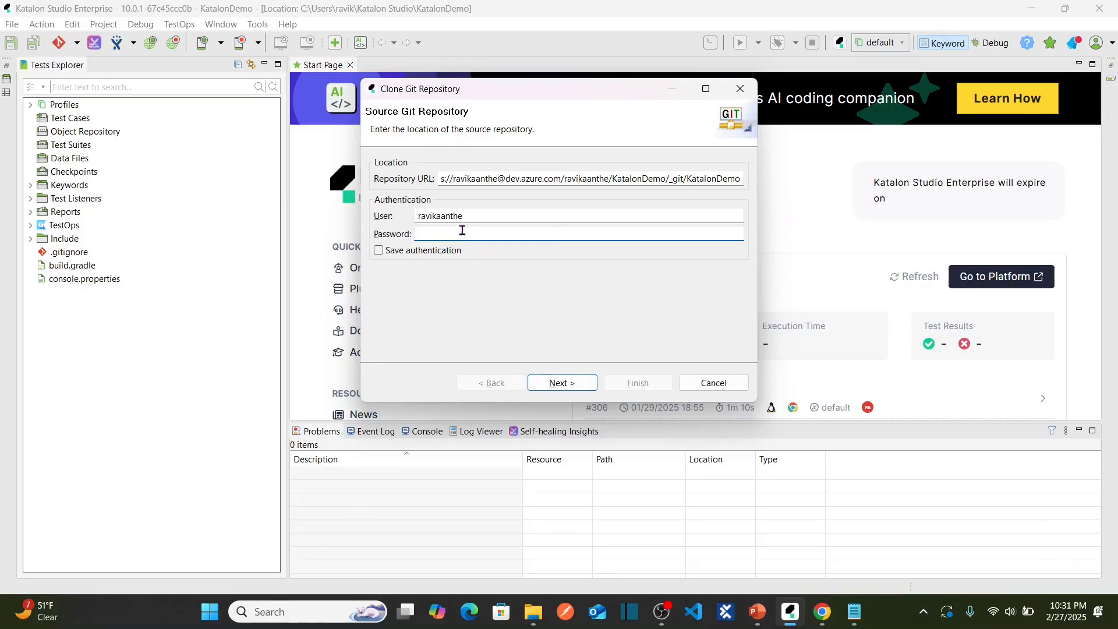
{"action": "key", "text": "ctrl+v"}
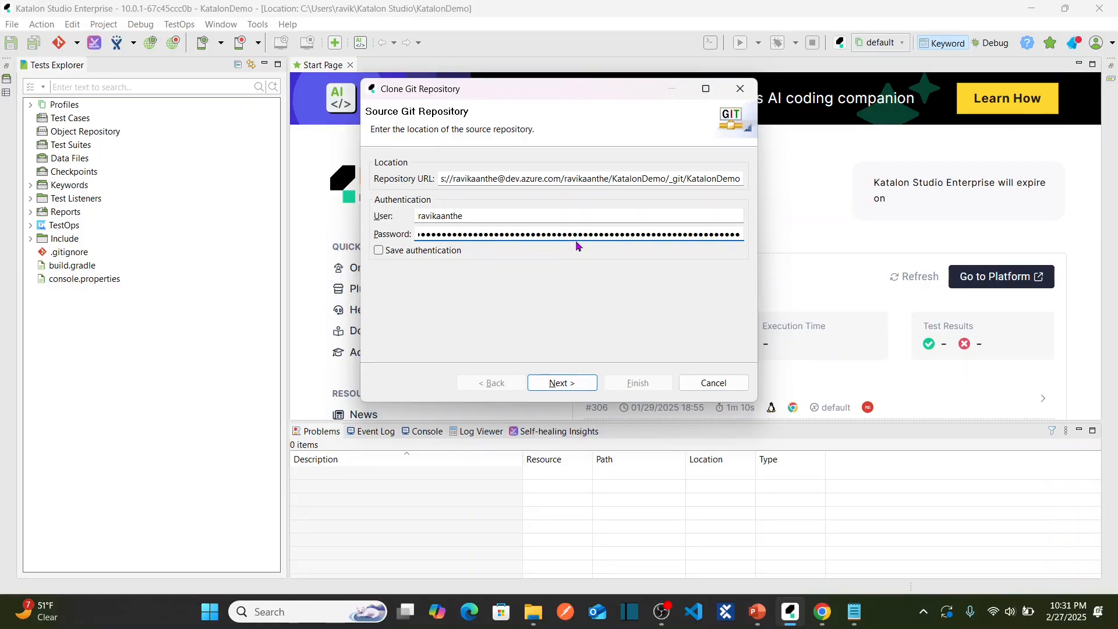
{"action": "left_click", "coordinate": [585, 382]}
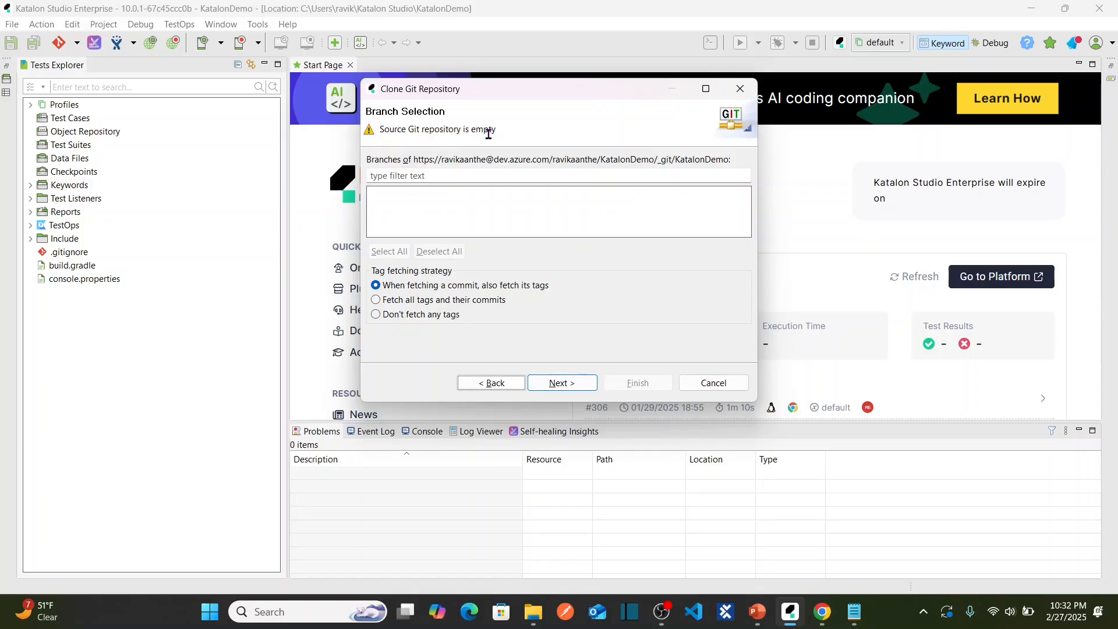
Take the browser back to the KatalonDemo Repos page, then return to Katalon's clone dialog.
{"action": "key", "text": "alt+Tab"}
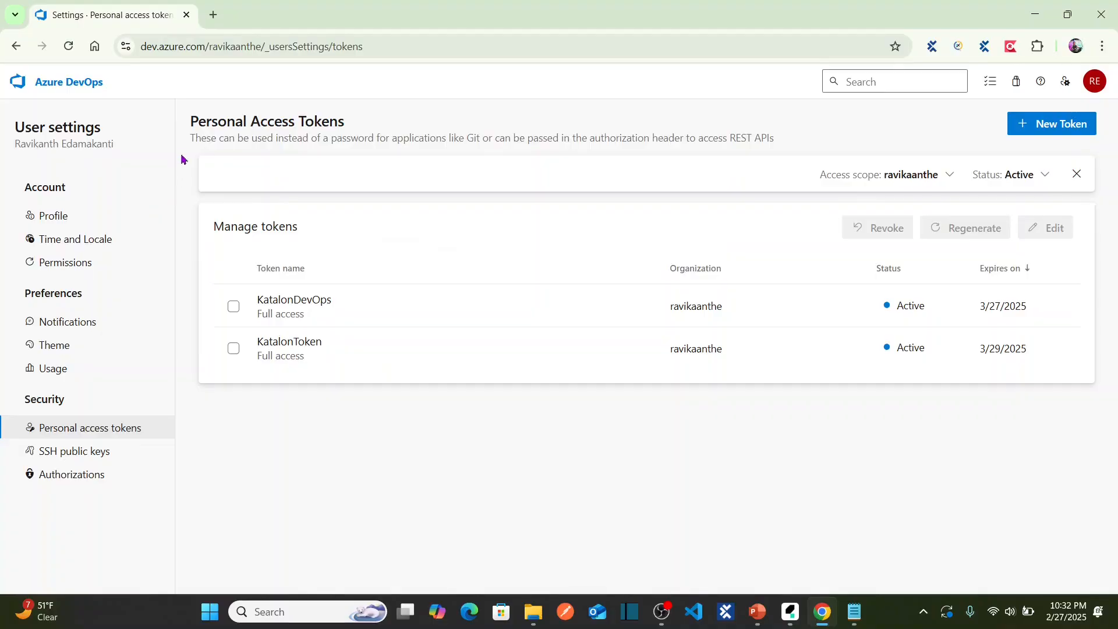
{"action": "left_click", "coordinate": [17, 47]}
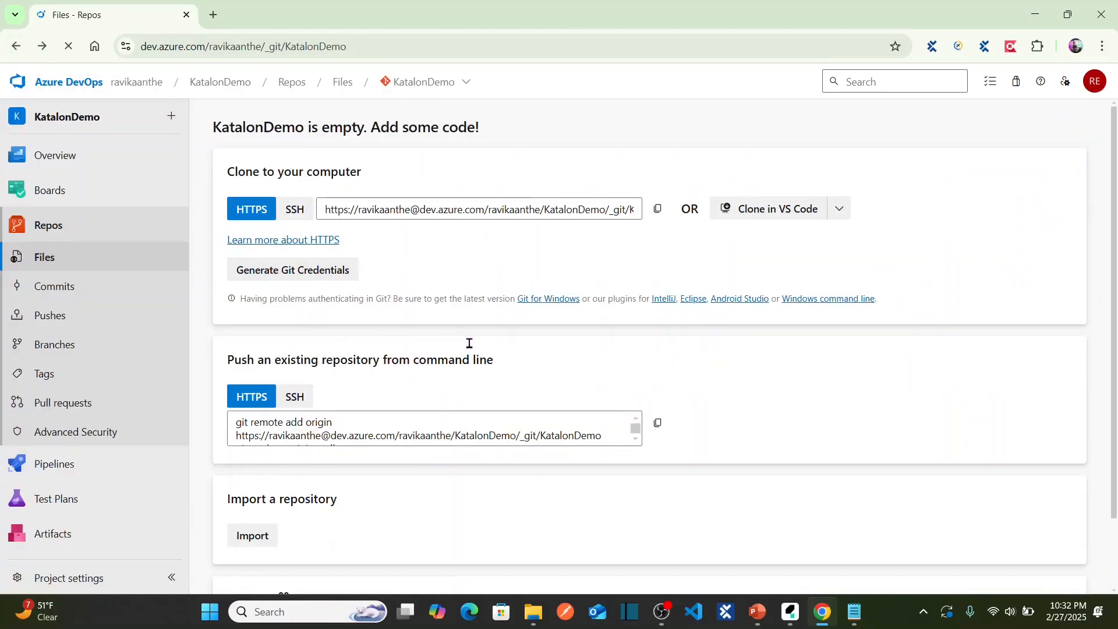
{"action": "key", "text": "alt+Tab"}
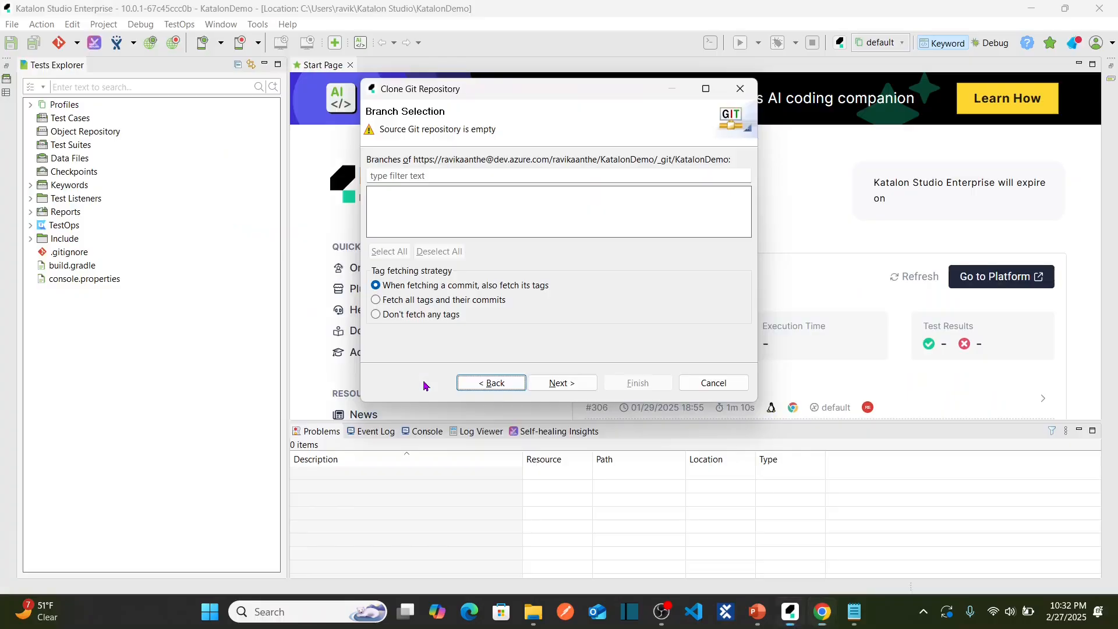
Keep the default local KatalonDemo git folder as destination and finish the clone.
{"action": "left_click", "coordinate": [567, 384]}
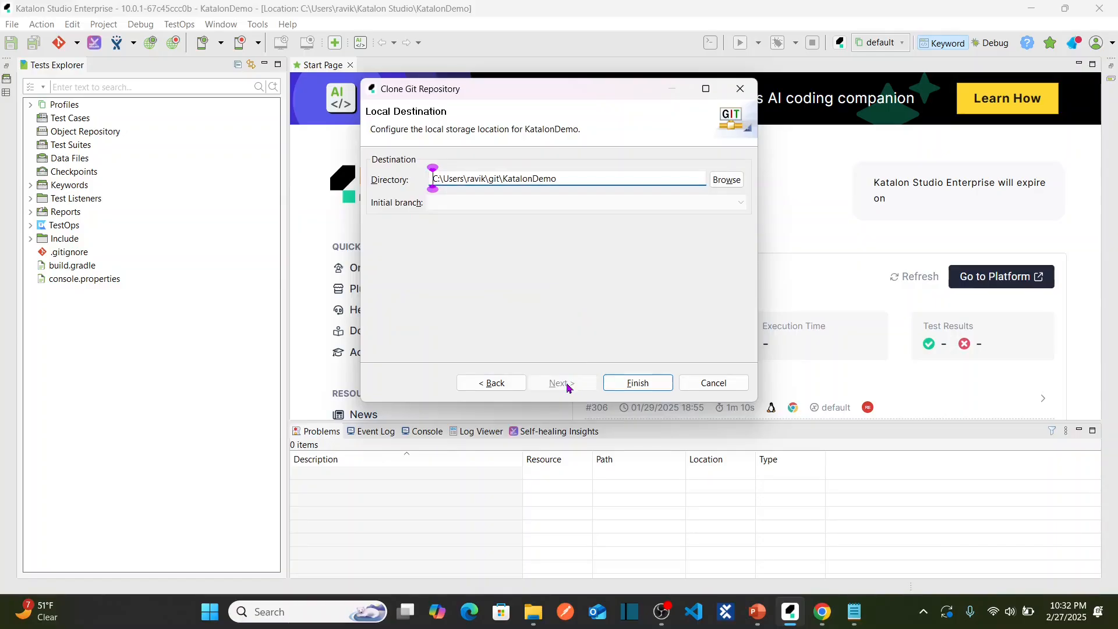
{"action": "left_click", "coordinate": [642, 386]}
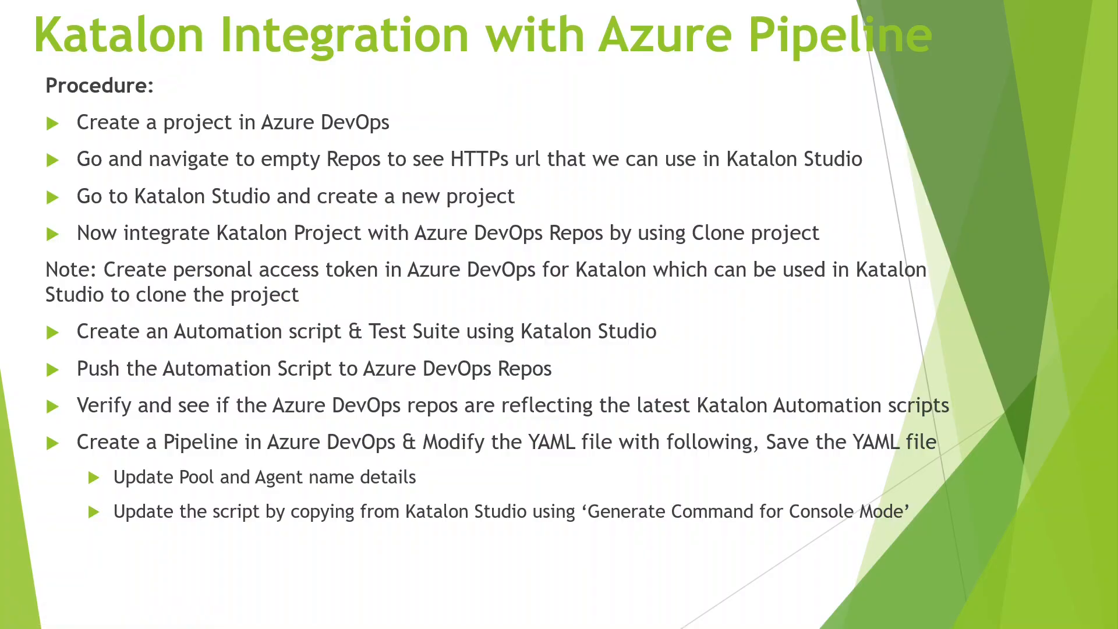
Glance at the Azure DevOps Repos page and procedure slide, then return to the cloned project in Katalon.
{"action": "key", "text": "alt+Tab"}
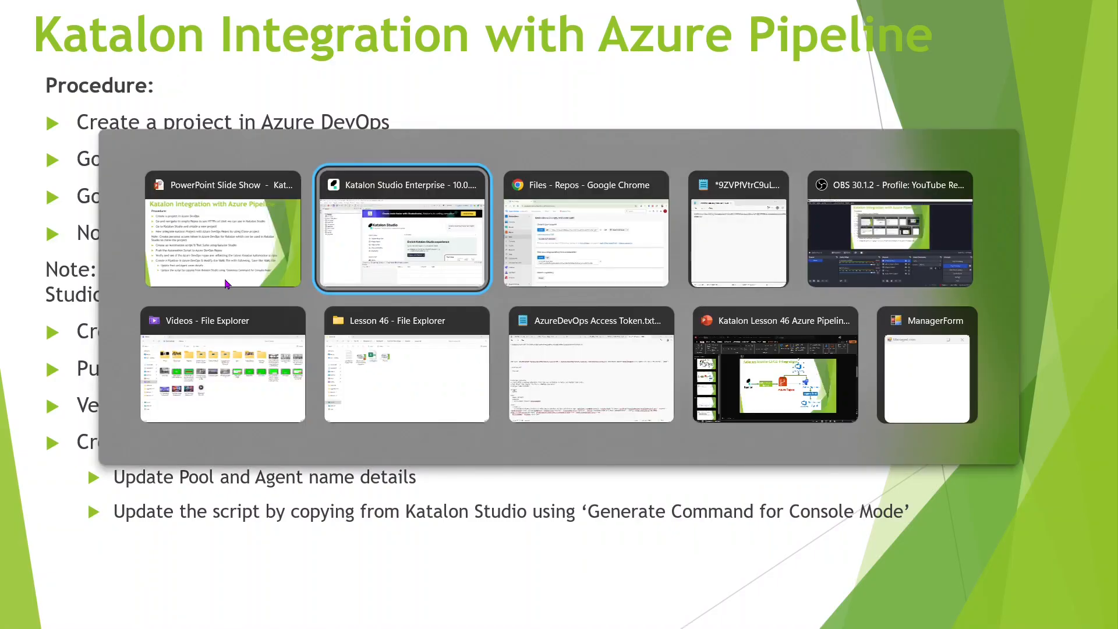
{"action": "key", "text": "alt+Tab"}
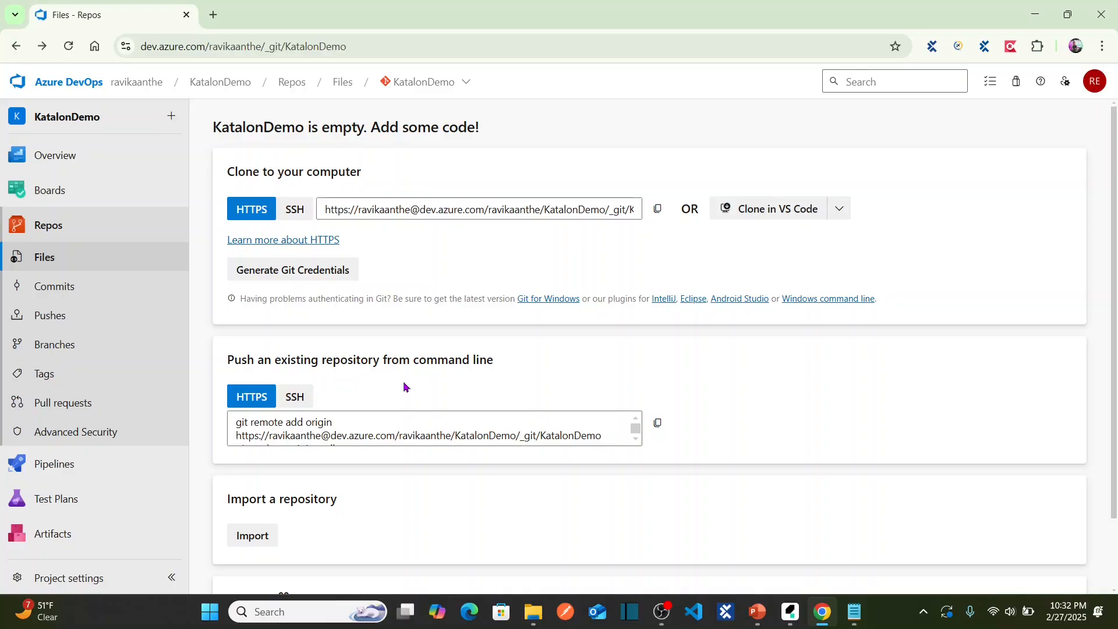
{"action": "key", "text": "alt+Tab"}
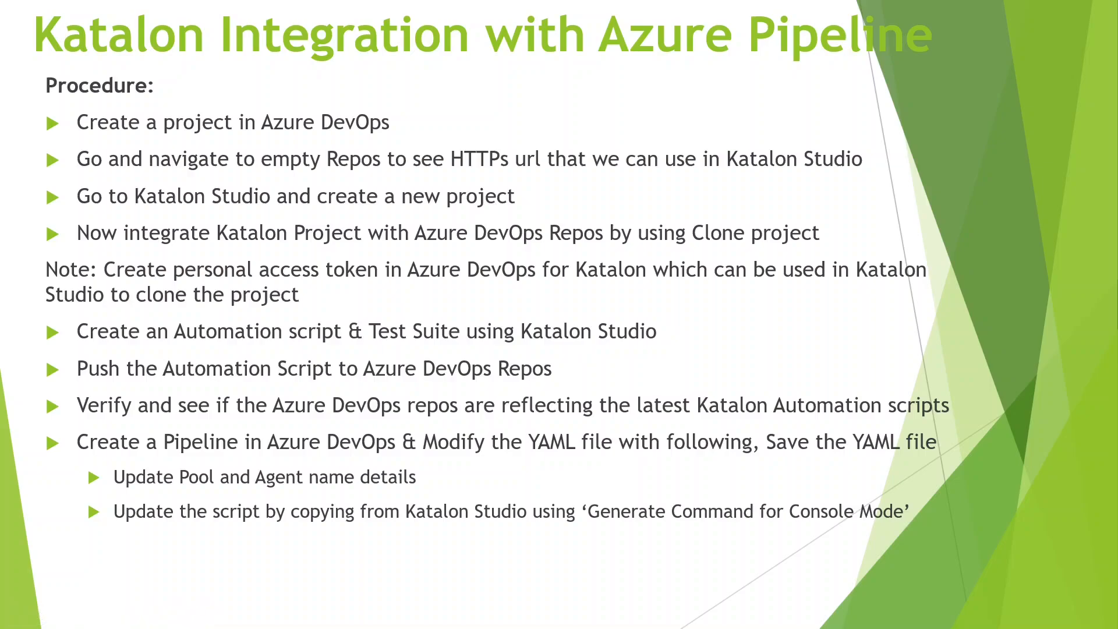
{"action": "key", "text": "alt+Tab"}
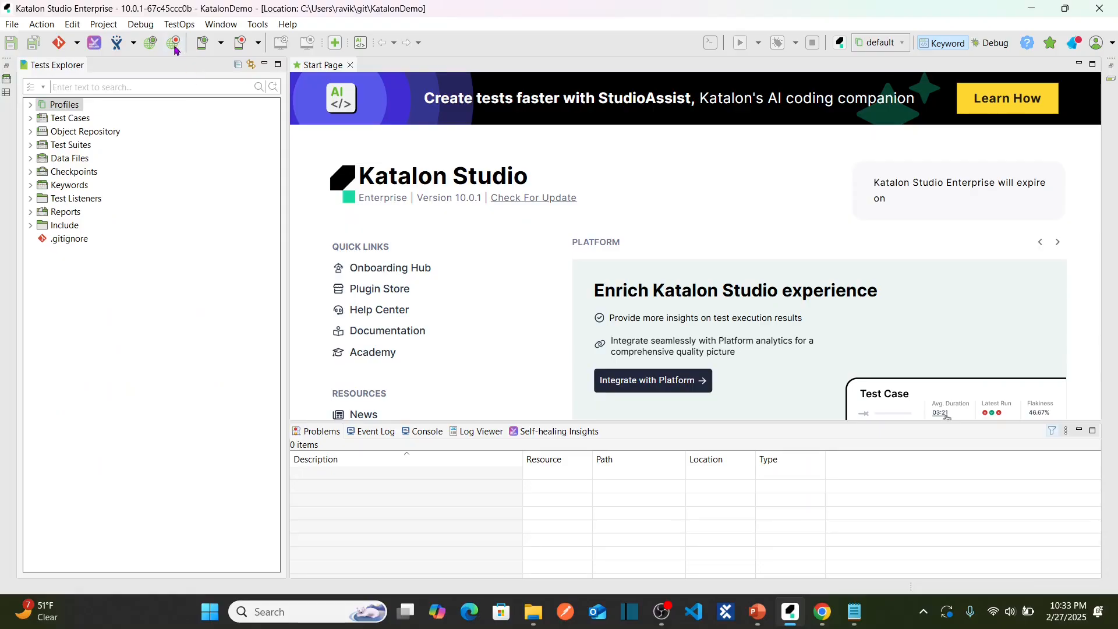
{"action": "left_click", "coordinate": [173, 44]}
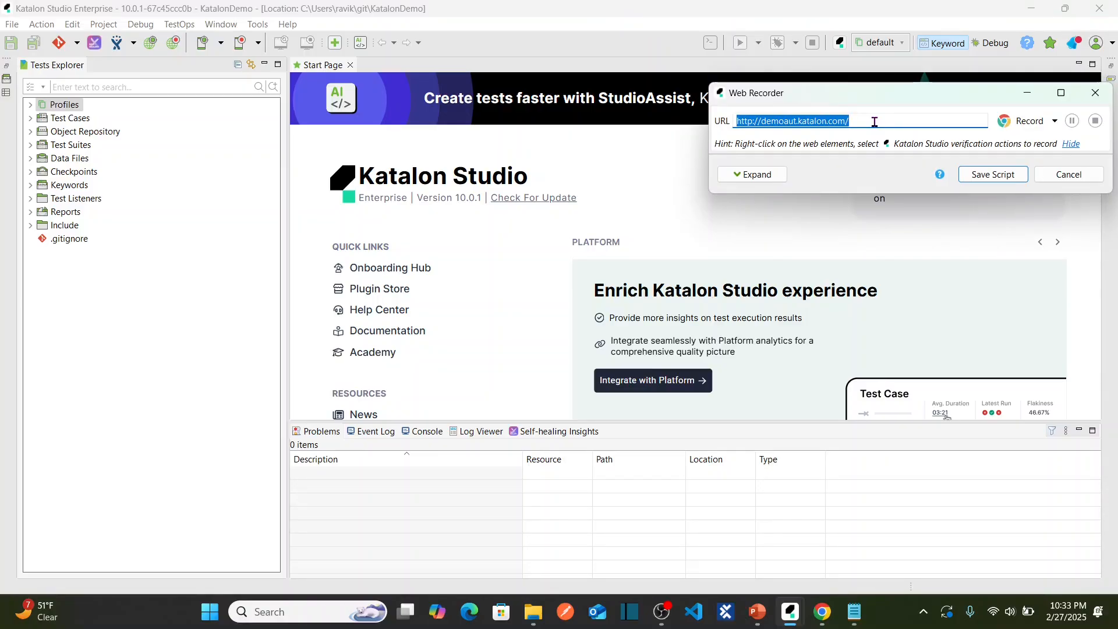
{"action": "key", "text": "ctrl+v"}
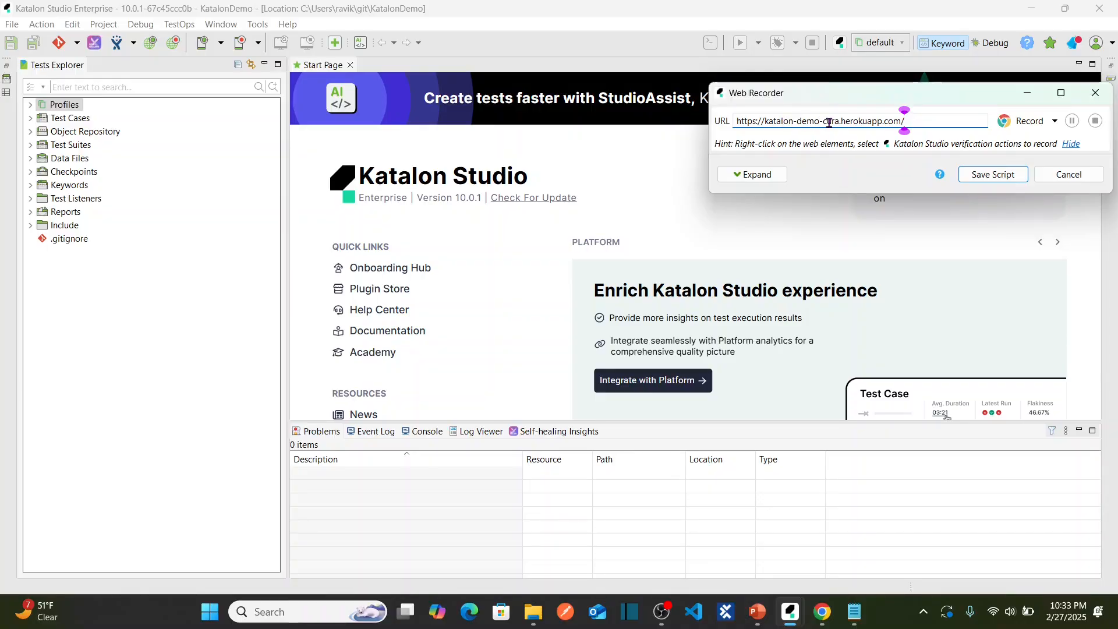
{"action": "left_click", "coordinate": [1013, 124]}
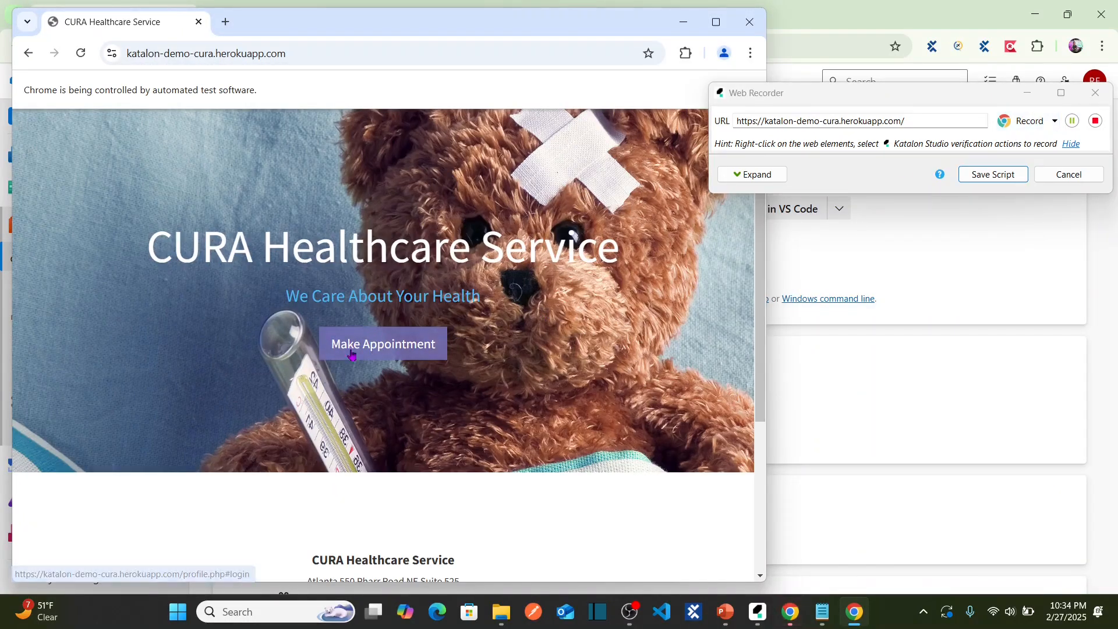
Log in to the CURA site through Make Appointment with the demo username and password.
{"action": "left_click", "coordinate": [386, 344]}
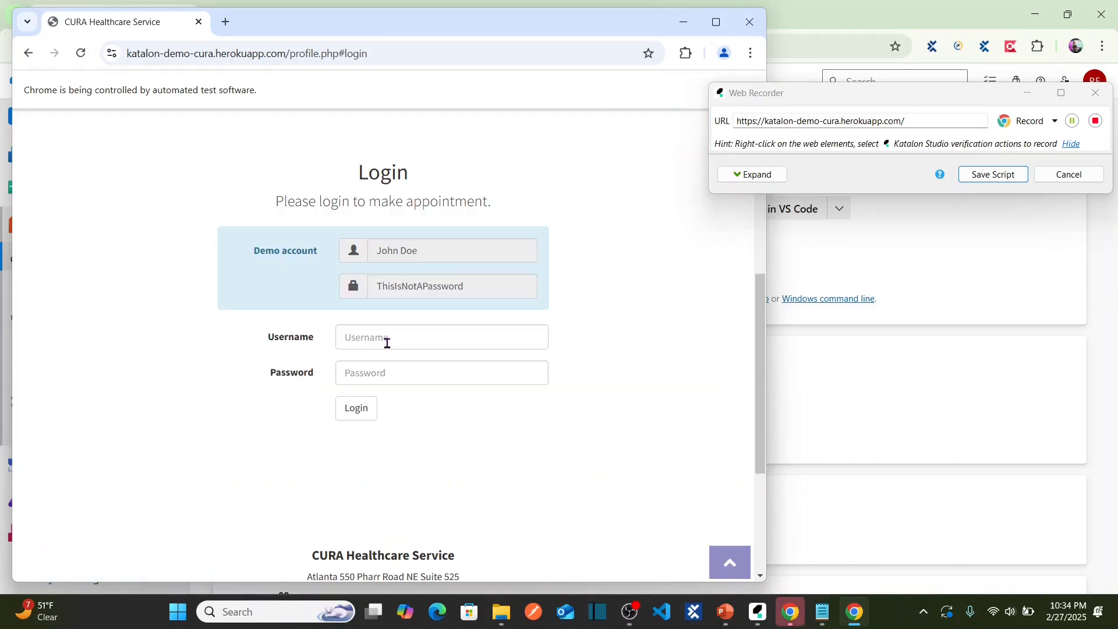
{"action": "left_click", "coordinate": [397, 335]}
{"action": "type", "text": "John Doe"}
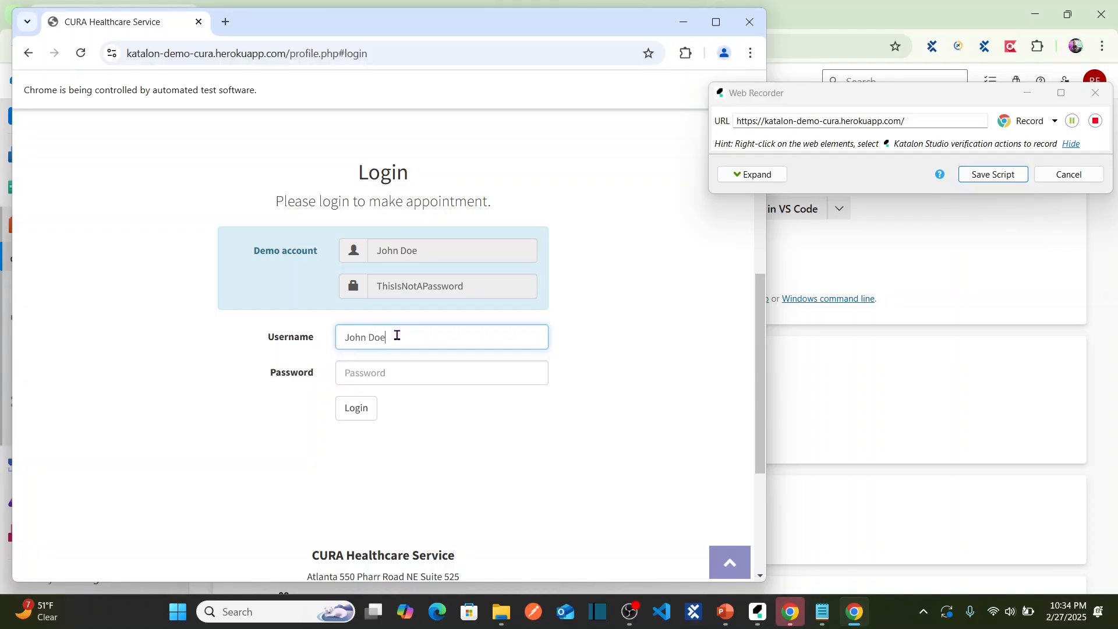
{"action": "left_click", "coordinate": [383, 372]}
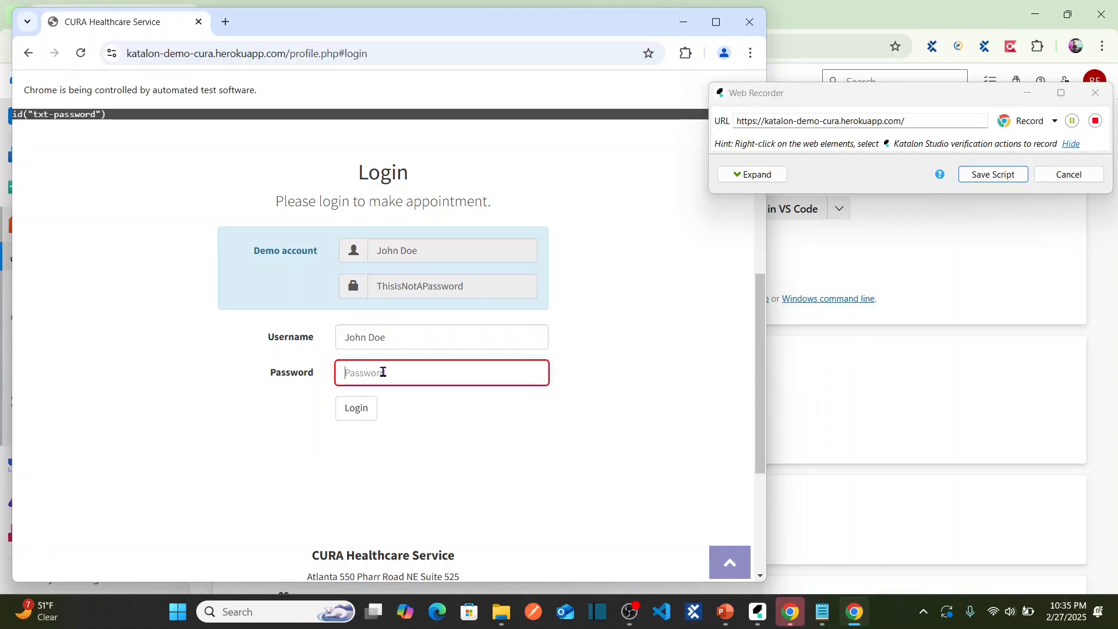
{"action": "type", "text": "Th"}
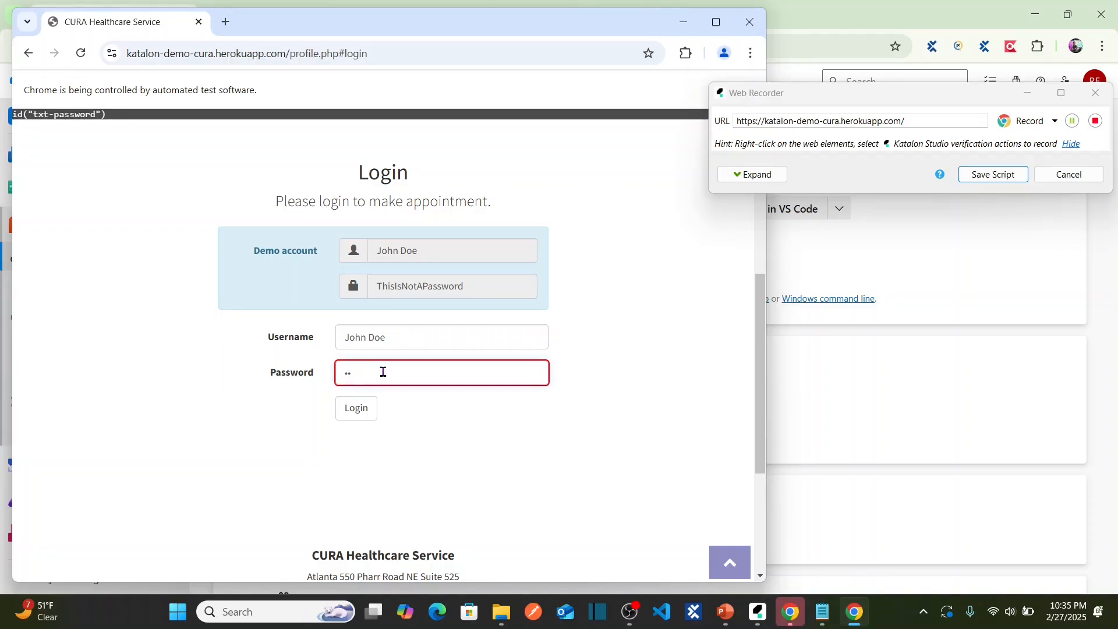
{"action": "type", "text": "isIsNotA"}
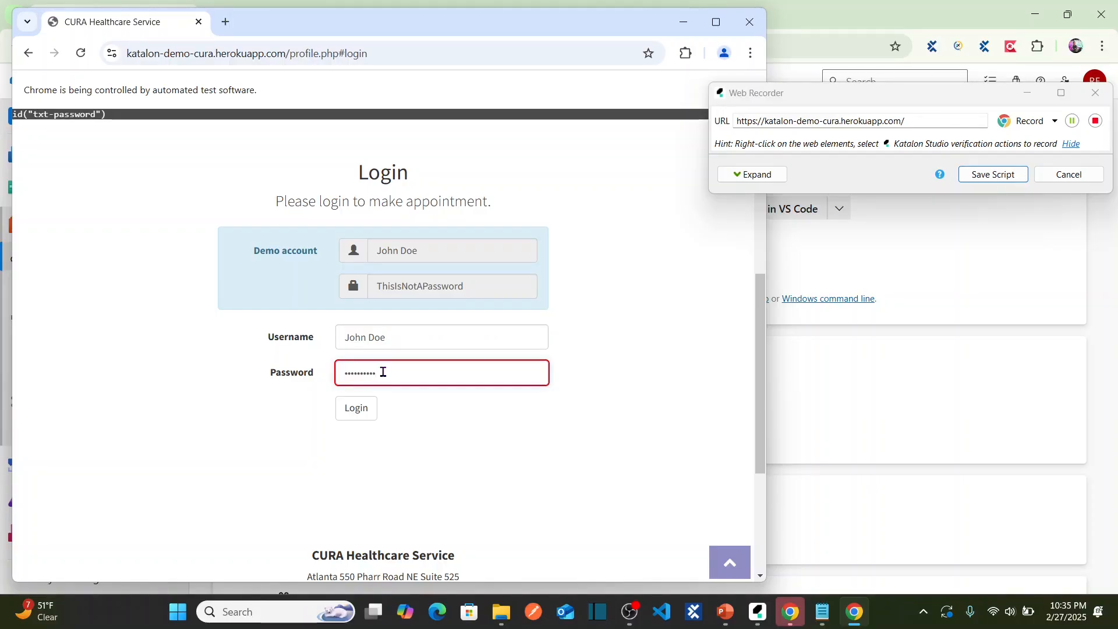
{"action": "type", "text": "Password"}
{"action": "left_click", "coordinate": [358, 409]}
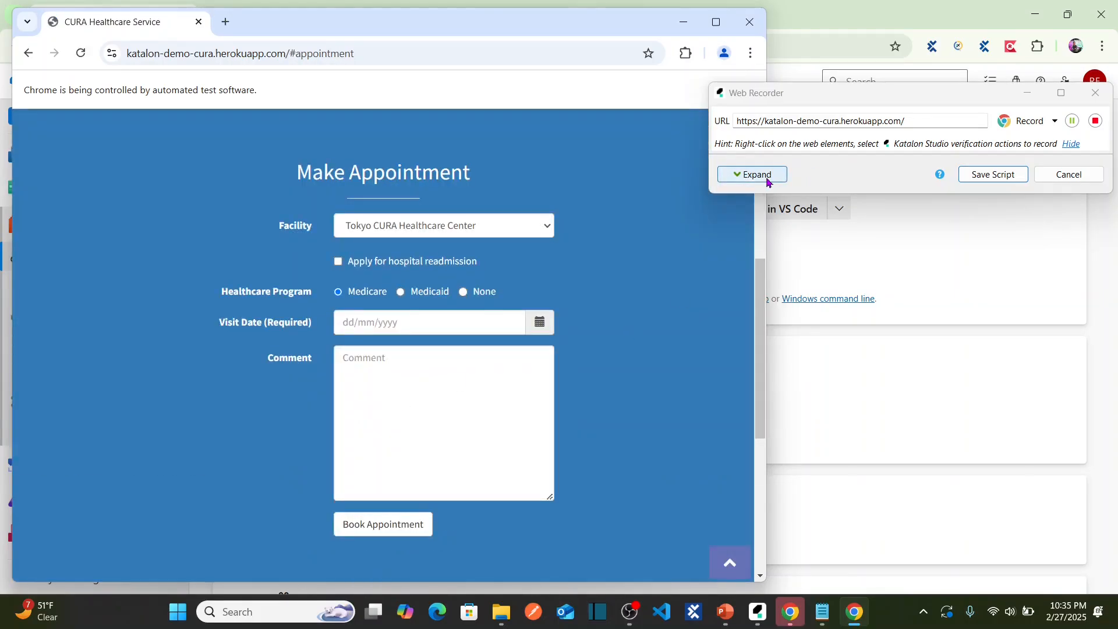
Record a Verify Element Present check on the Make Appointment heading.
{"action": "left_click", "coordinate": [763, 175]}
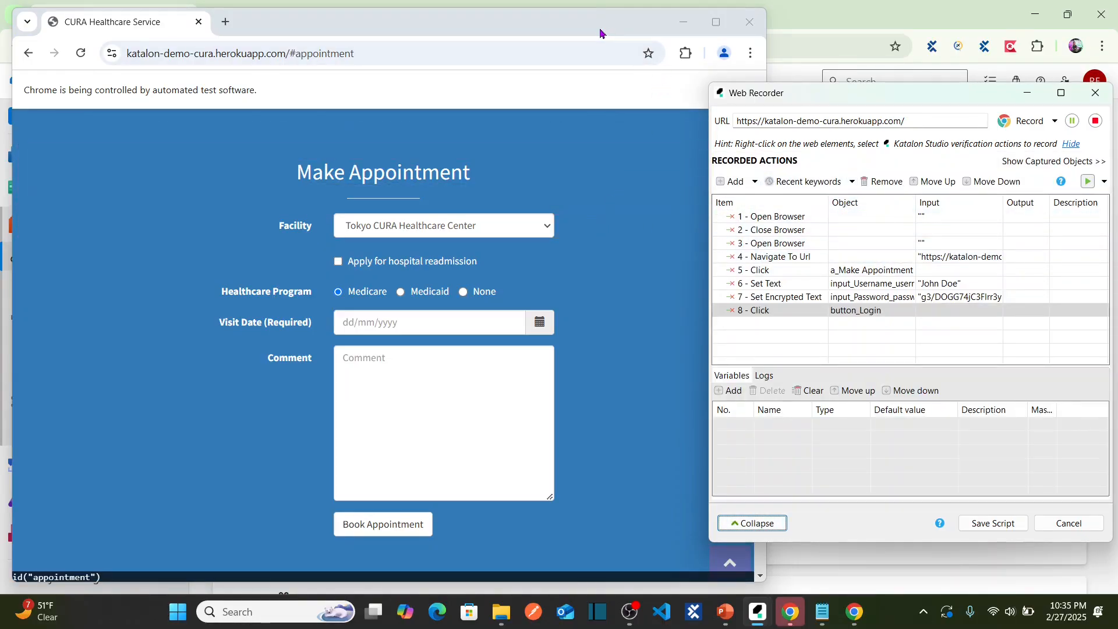
{"action": "left_click_drag", "start_coordinate": [598, 28], "coordinate": [524, 52]}
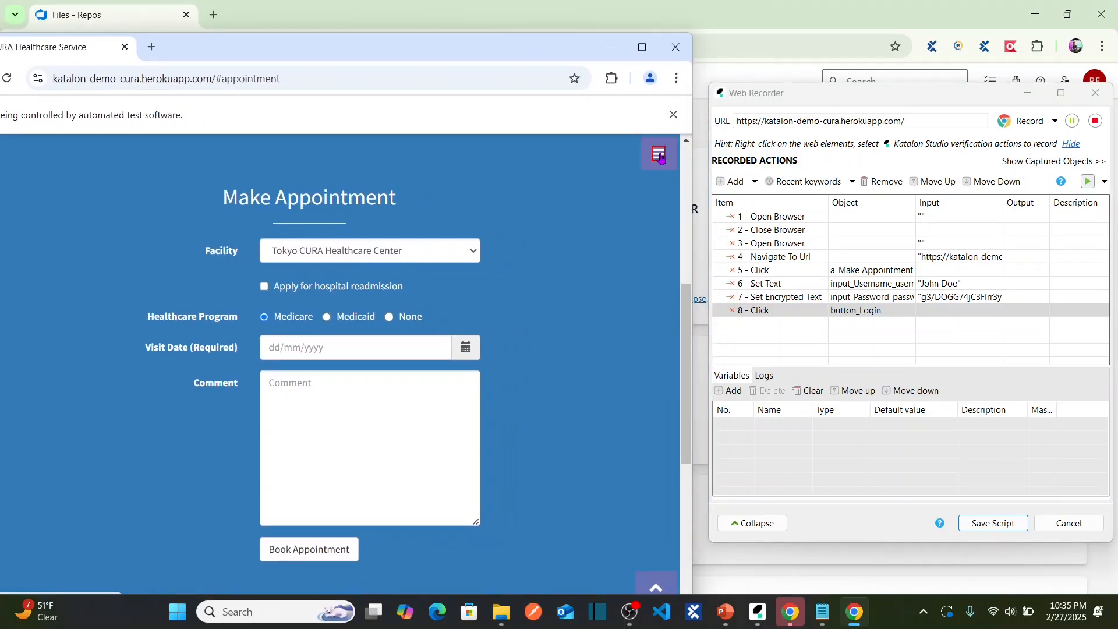
{"action": "right_click", "coordinate": [325, 200]}
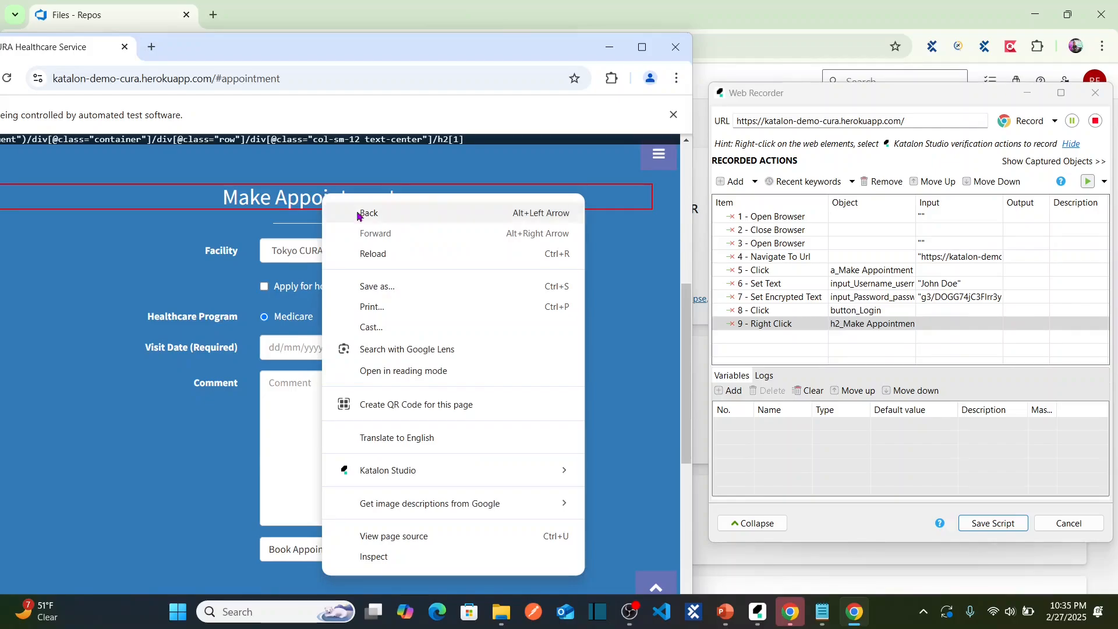
{"action": "mouse_move", "coordinate": [558, 473]}
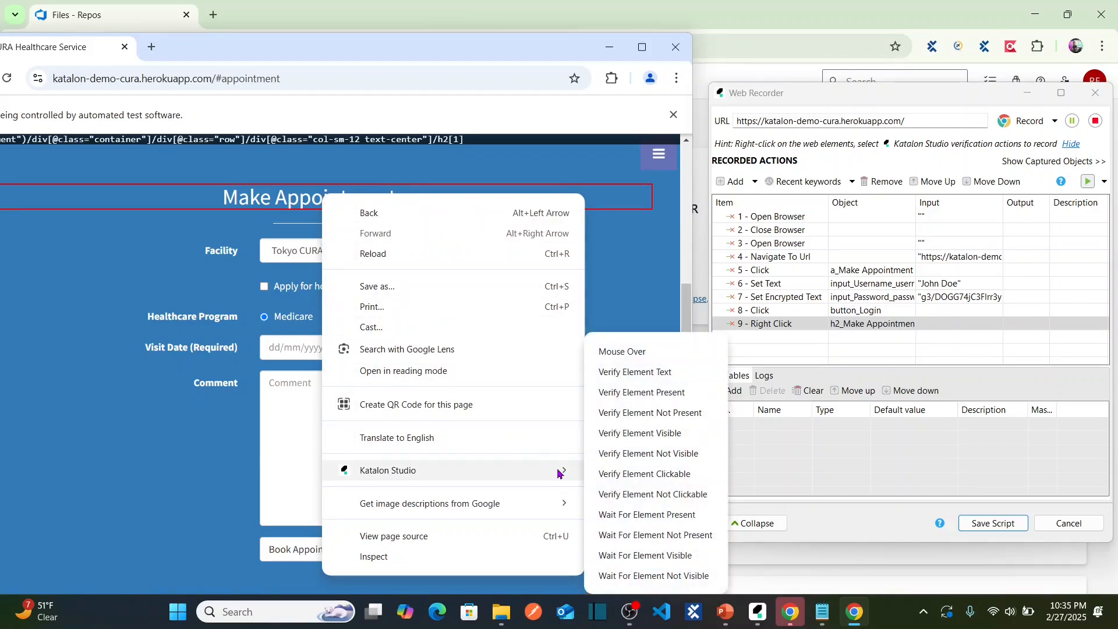
{"action": "left_click", "coordinate": [656, 394]}
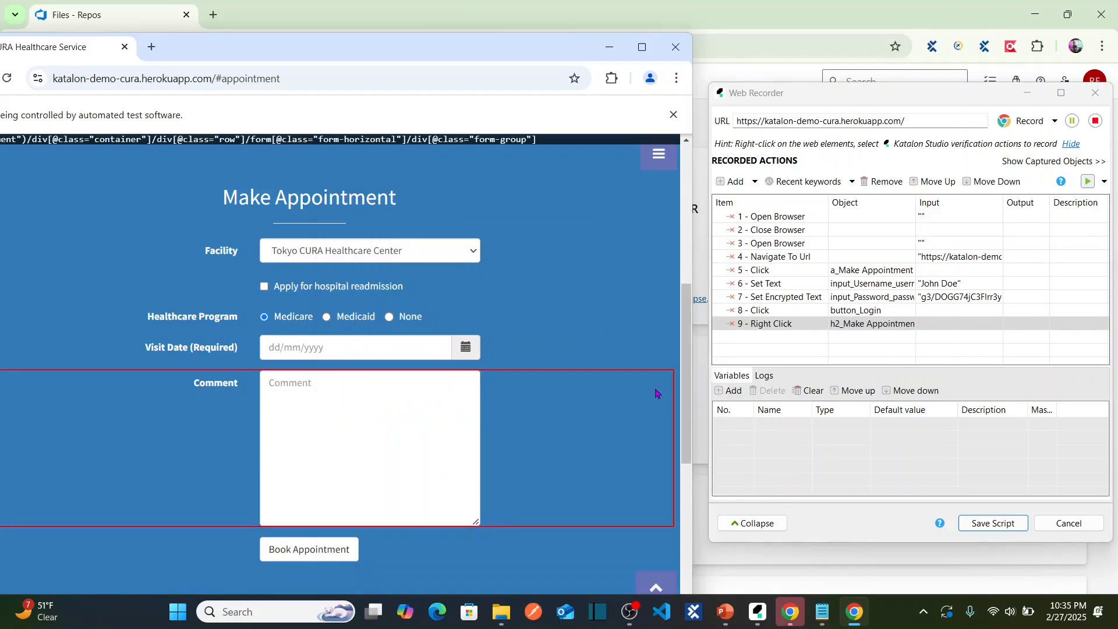
Log out through the sidebar menu and stop recording, closing the browser.
{"action": "left_click", "coordinate": [656, 157]}
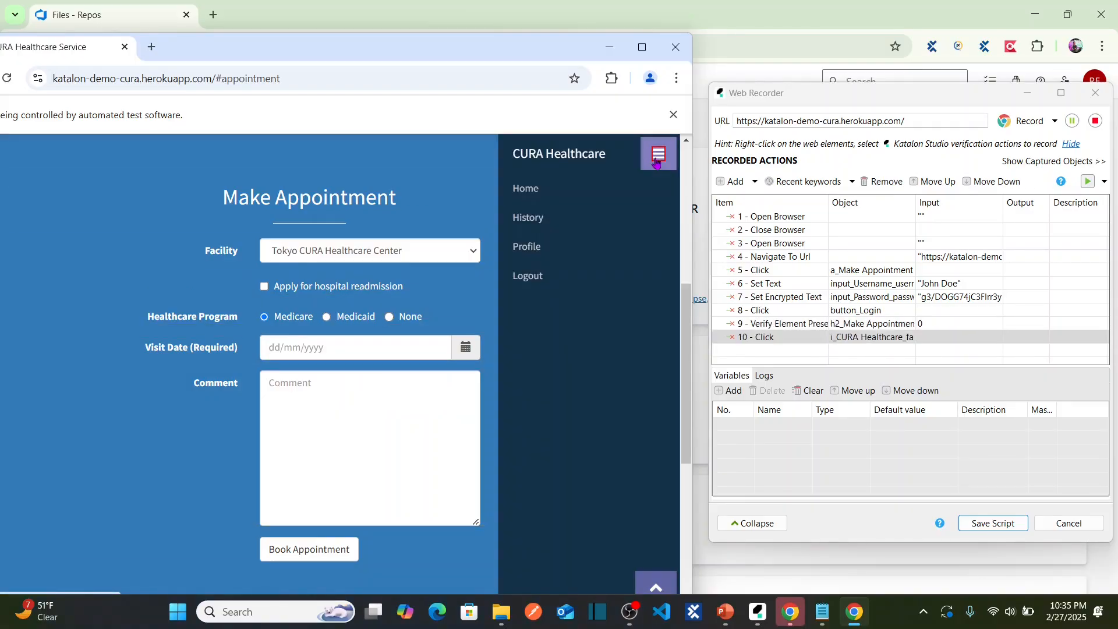
{"action": "left_click", "coordinate": [542, 274]}
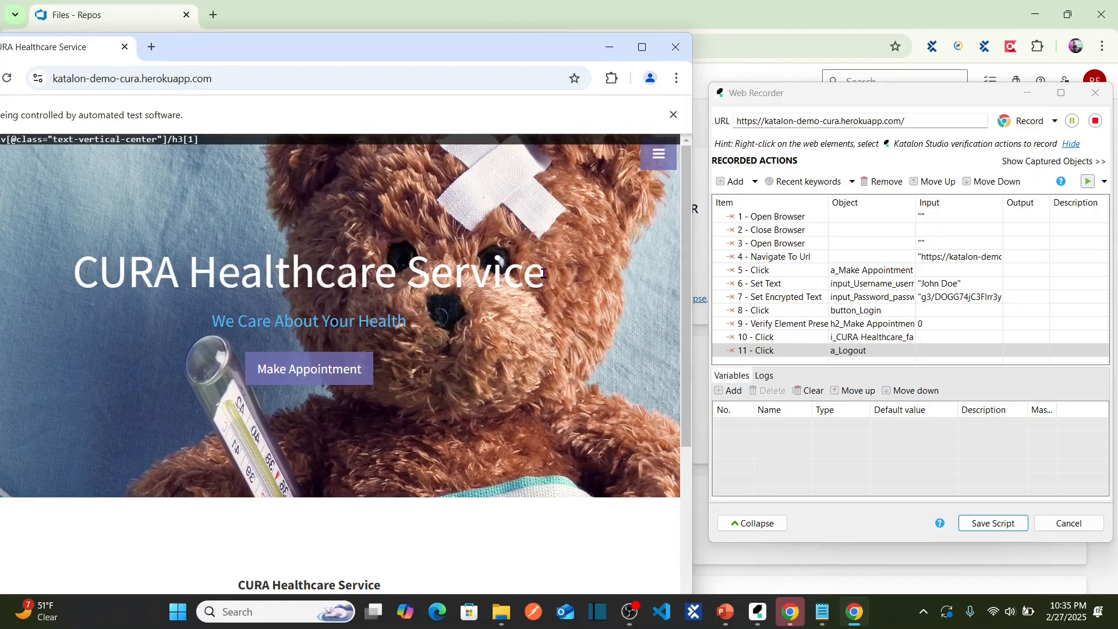
{"action": "left_click", "coordinate": [1094, 122]}
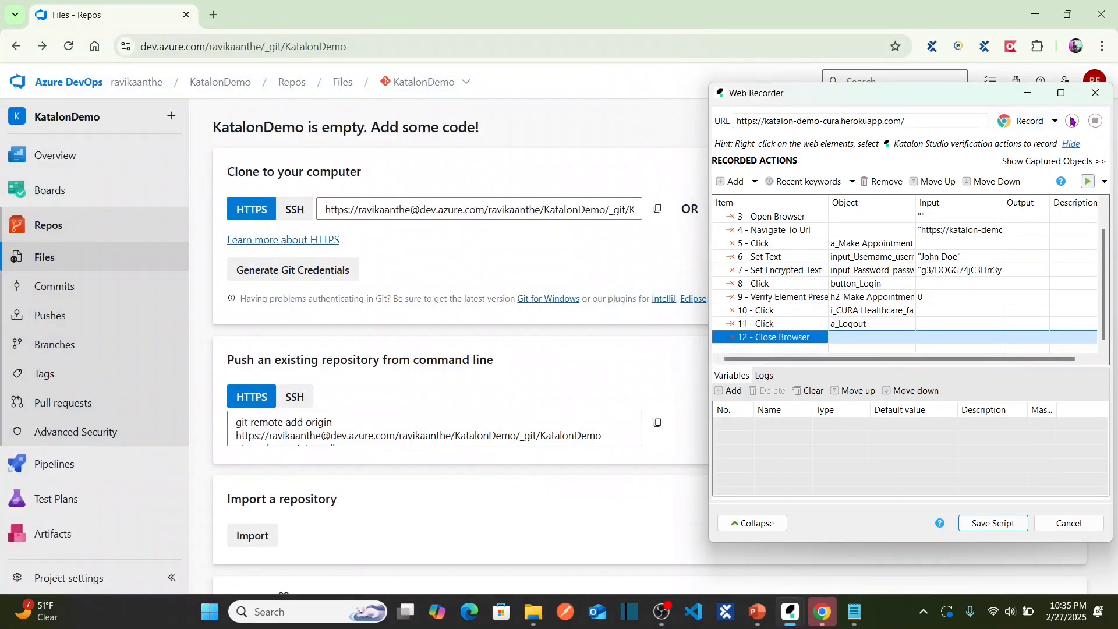
{"action": "left_click", "coordinate": [1061, 94]}
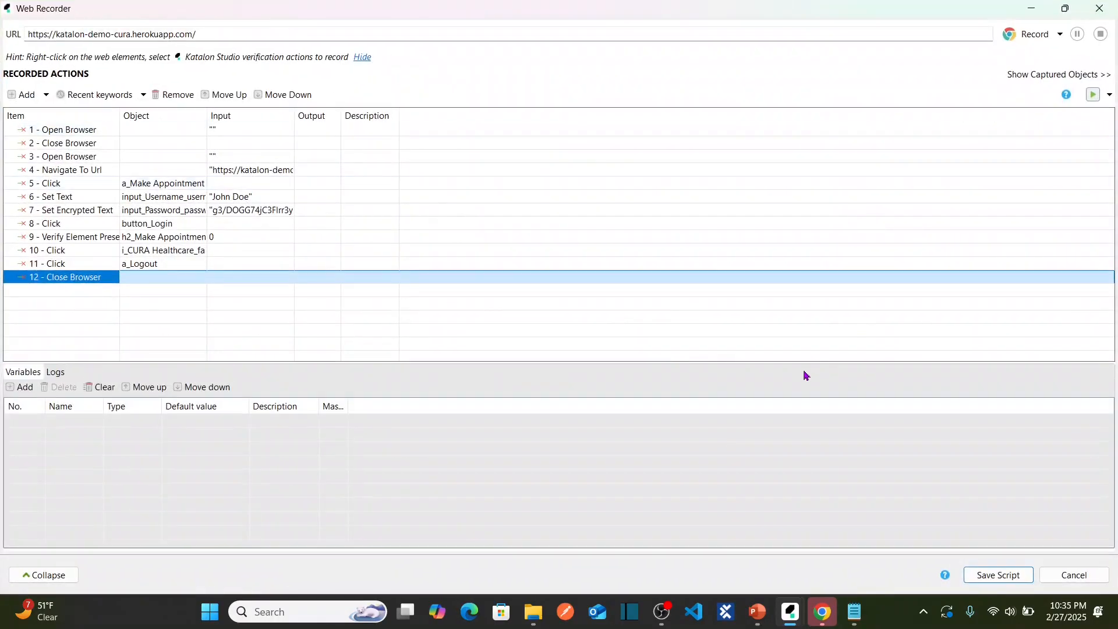
Store the recording's captured objects in a new KatalonDemo folder.
{"action": "left_click", "coordinate": [999, 575]}
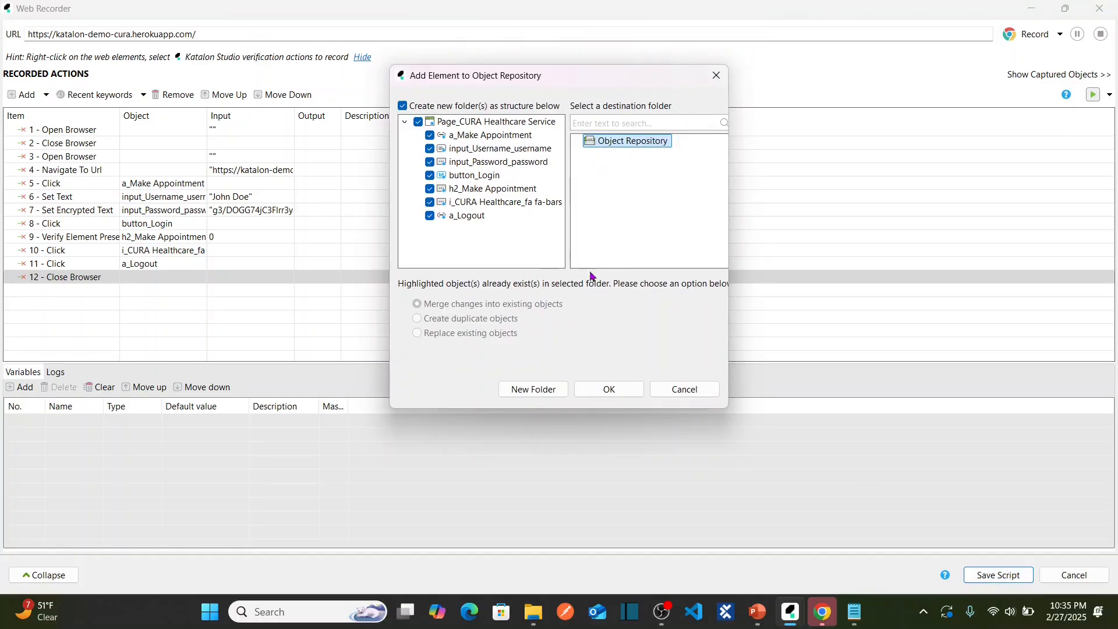
{"action": "left_click", "coordinate": [536, 392]}
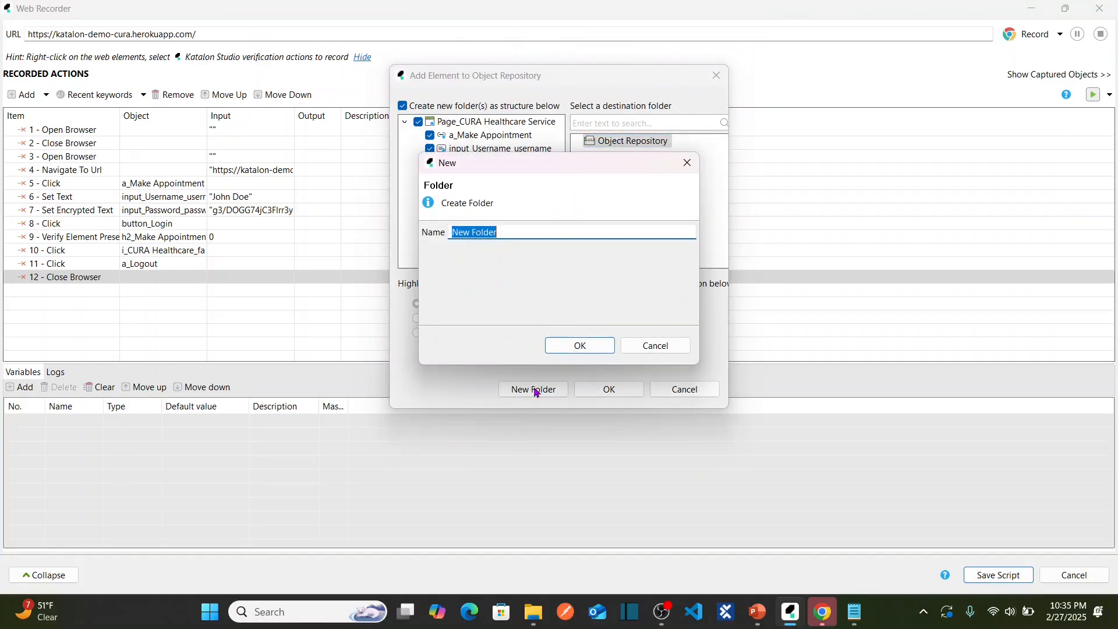
{"action": "type", "text": "KatalonDemo"}
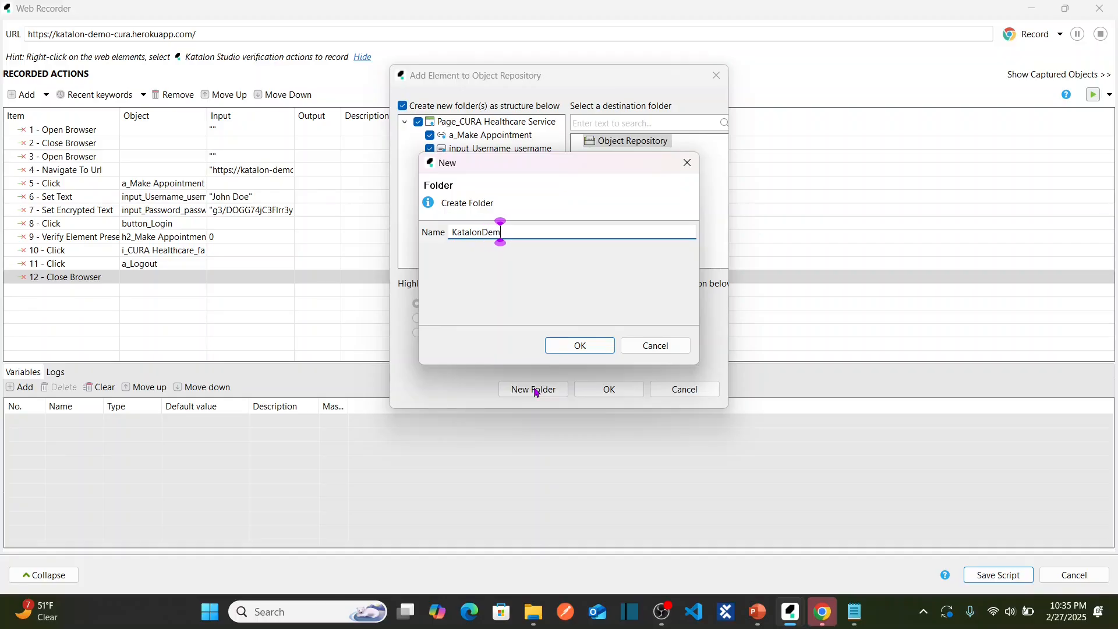
{"action": "left_click", "coordinate": [580, 353]}
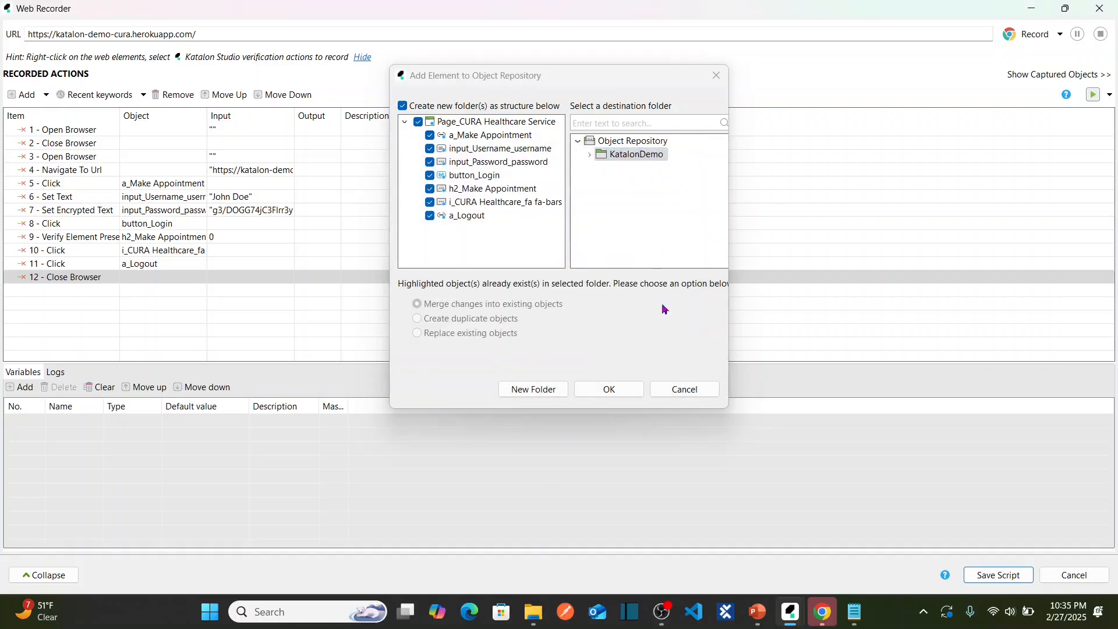
{"action": "left_click", "coordinate": [611, 389]}
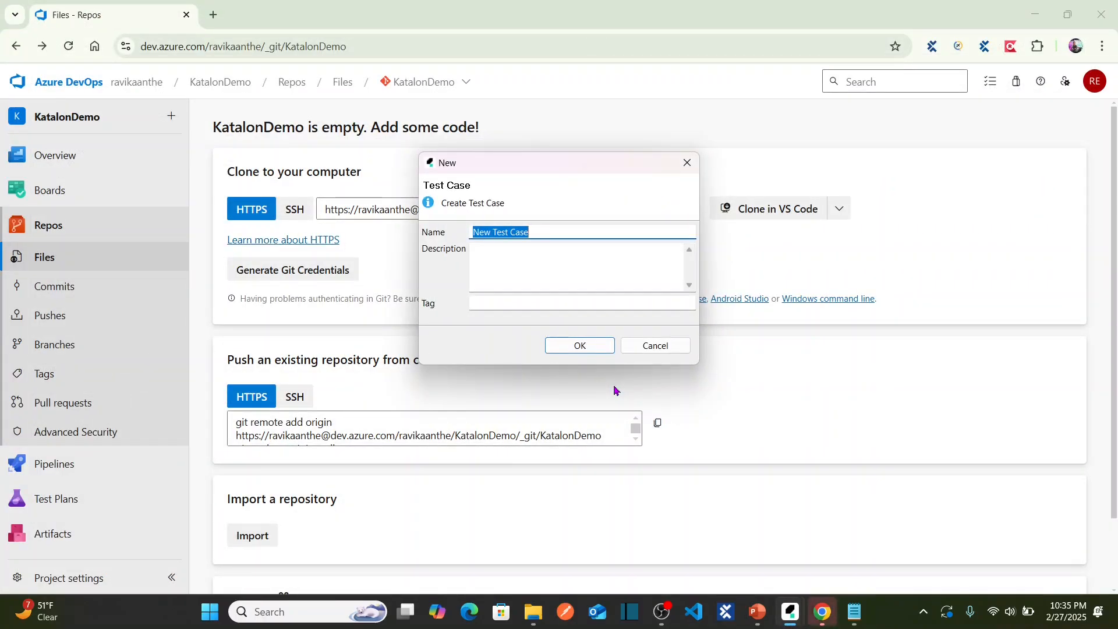
Create the test case named 'Cura Login Test' from the recorded steps.
{"action": "left_click", "coordinate": [1034, 15]}
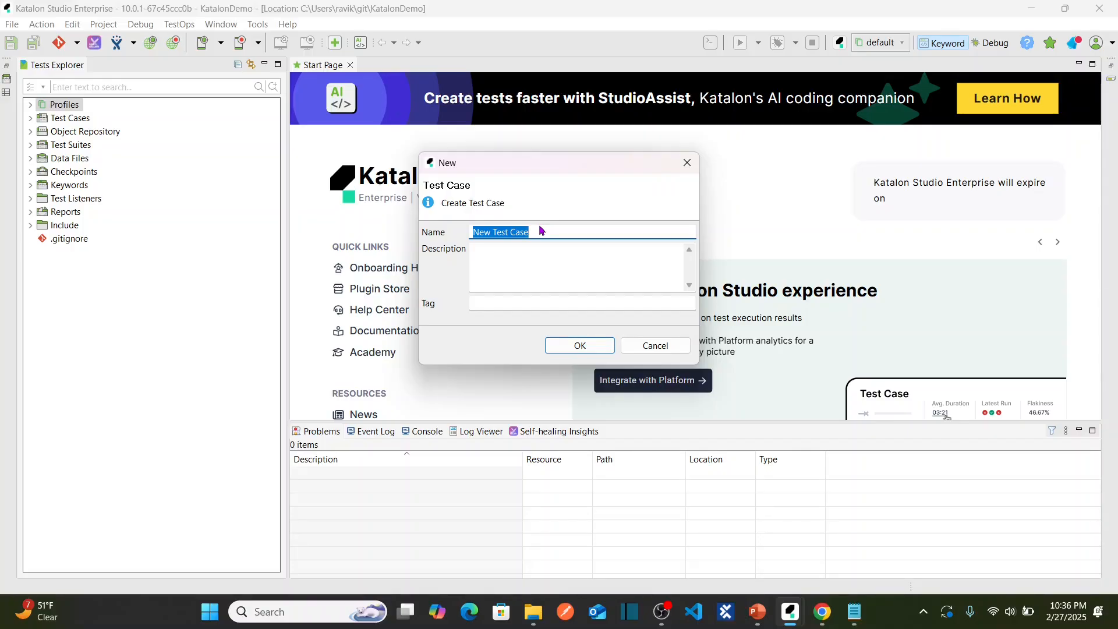
{"action": "type", "text": "Cura"}
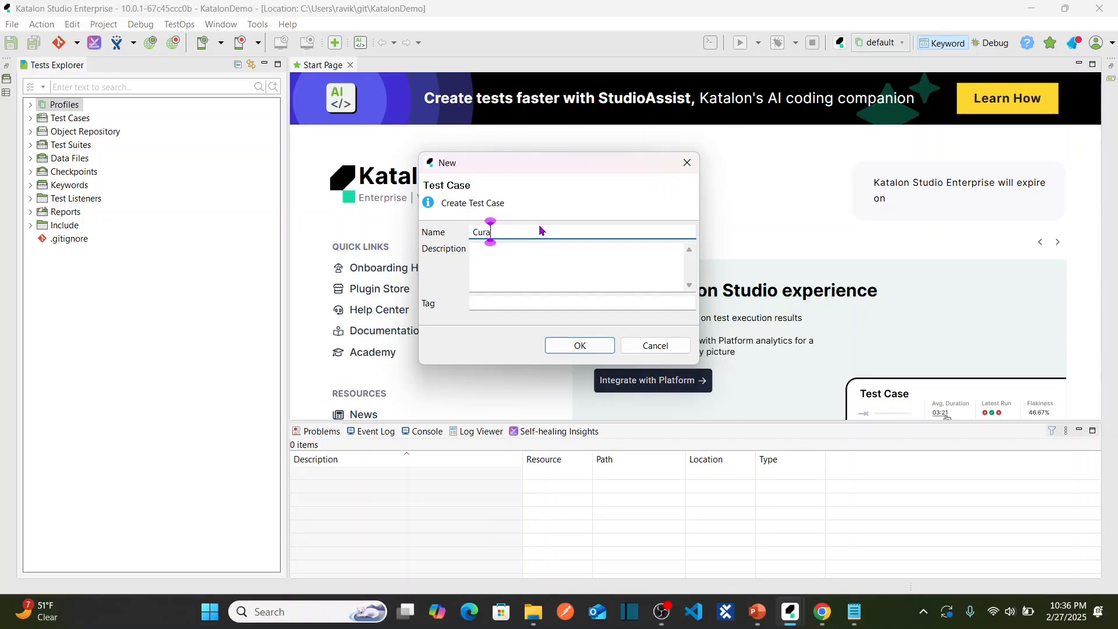
{"action": "type", "text": " Login Test"}
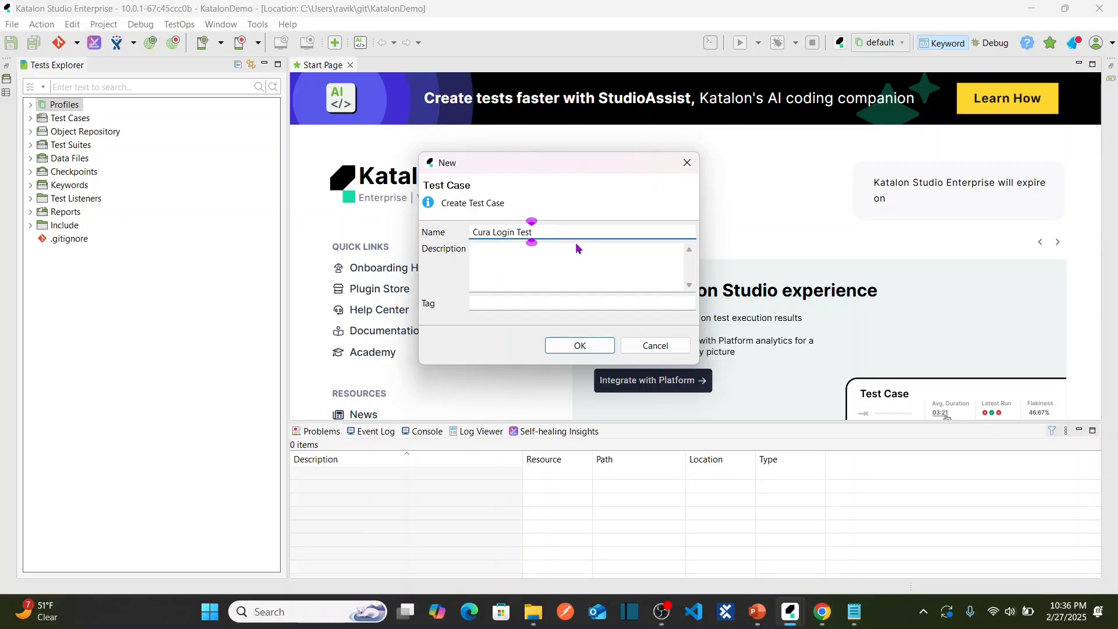
{"action": "left_click", "coordinate": [579, 346]}
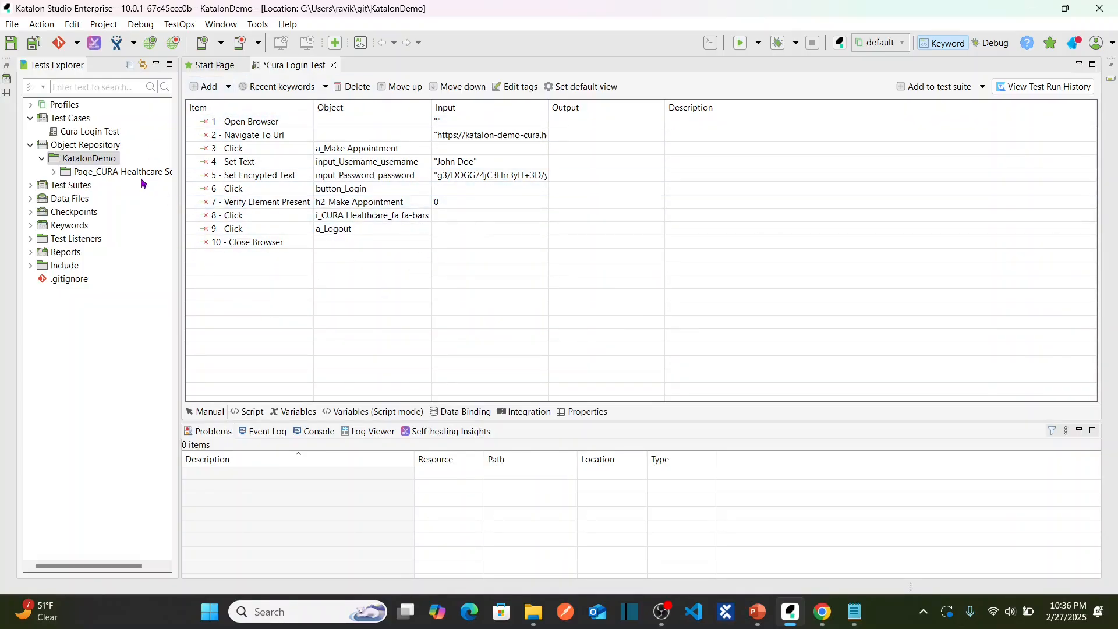
{"action": "left_click", "coordinate": [78, 133]}
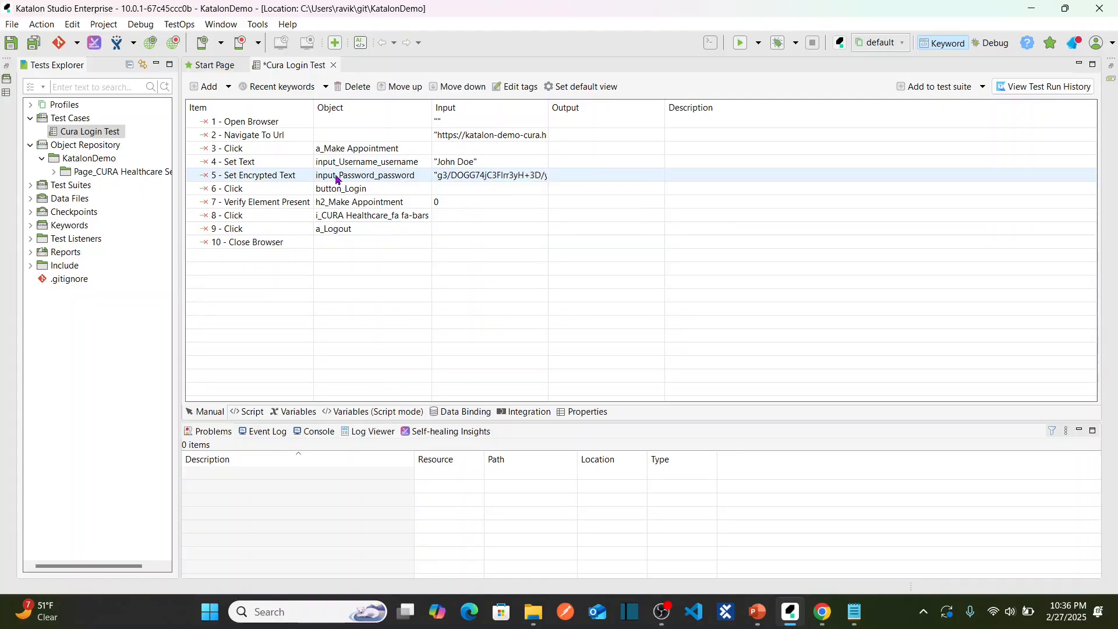
{"action": "left_click", "coordinate": [473, 163]}
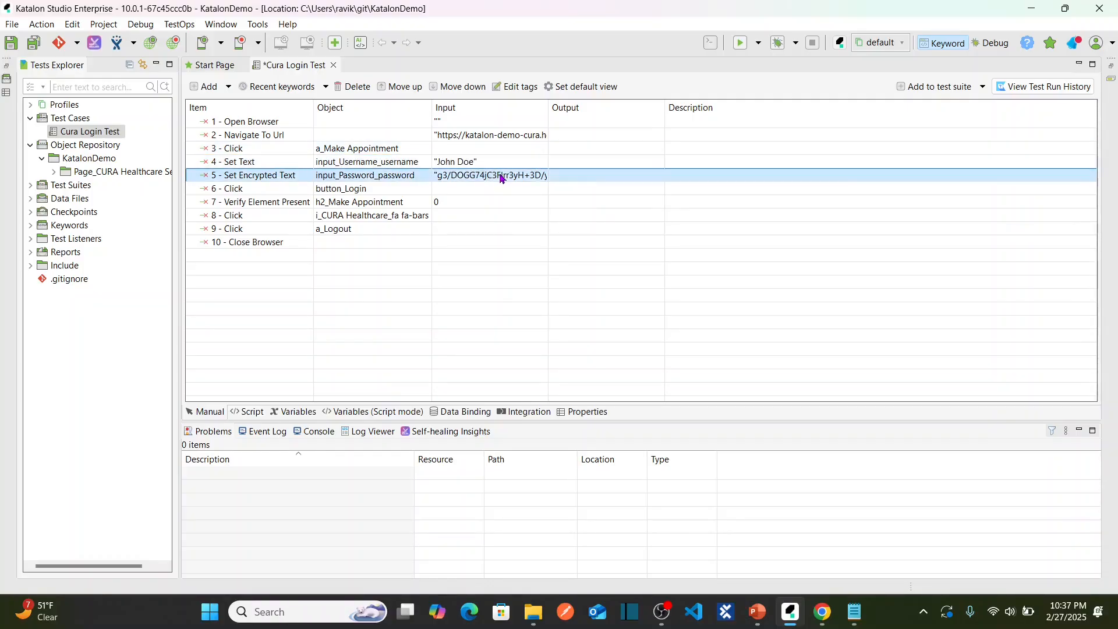
{"action": "left_click", "coordinate": [481, 177]}
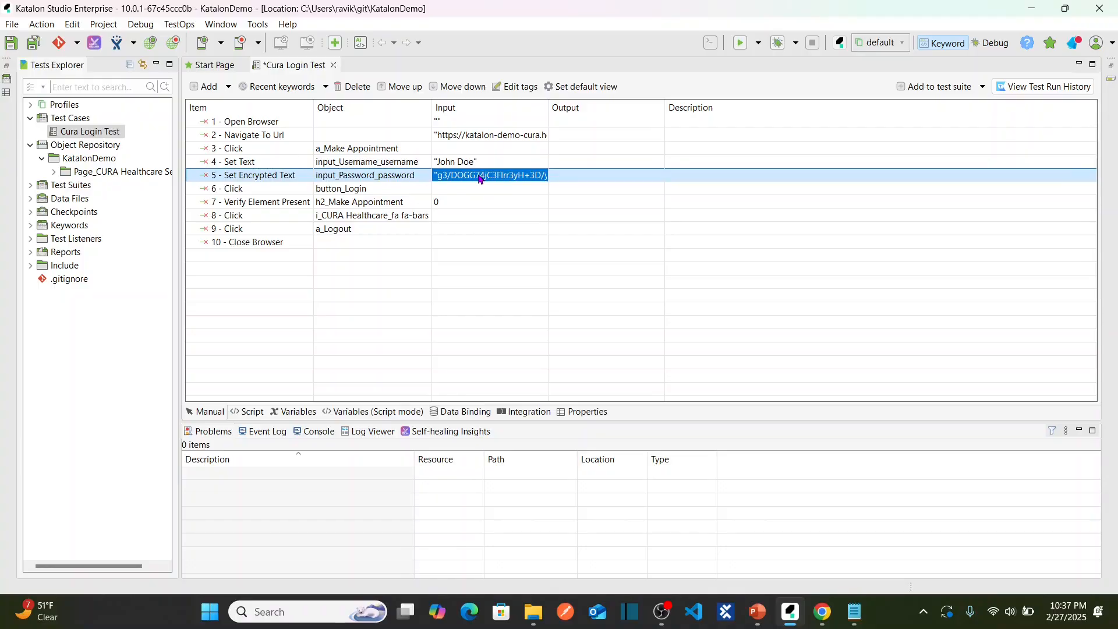
Add a String variable named UserName to the test case.
{"action": "left_click", "coordinate": [298, 411]}
{"action": "left_click", "coordinate": [201, 87]}
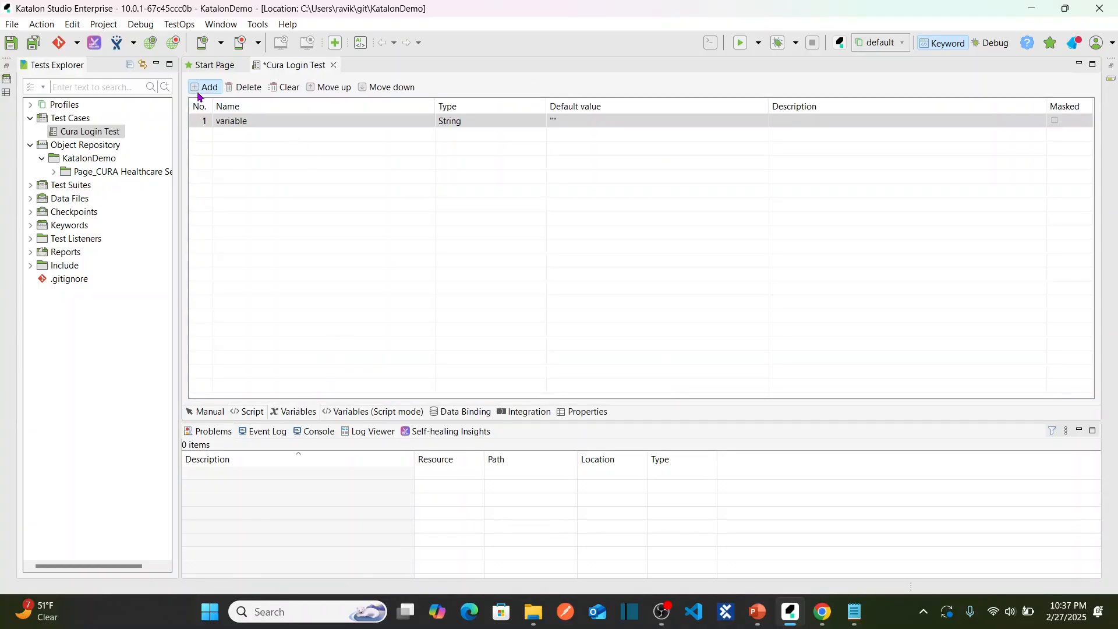
{"action": "left_click", "coordinate": [281, 124]}
{"action": "left_click", "coordinate": [281, 123]}
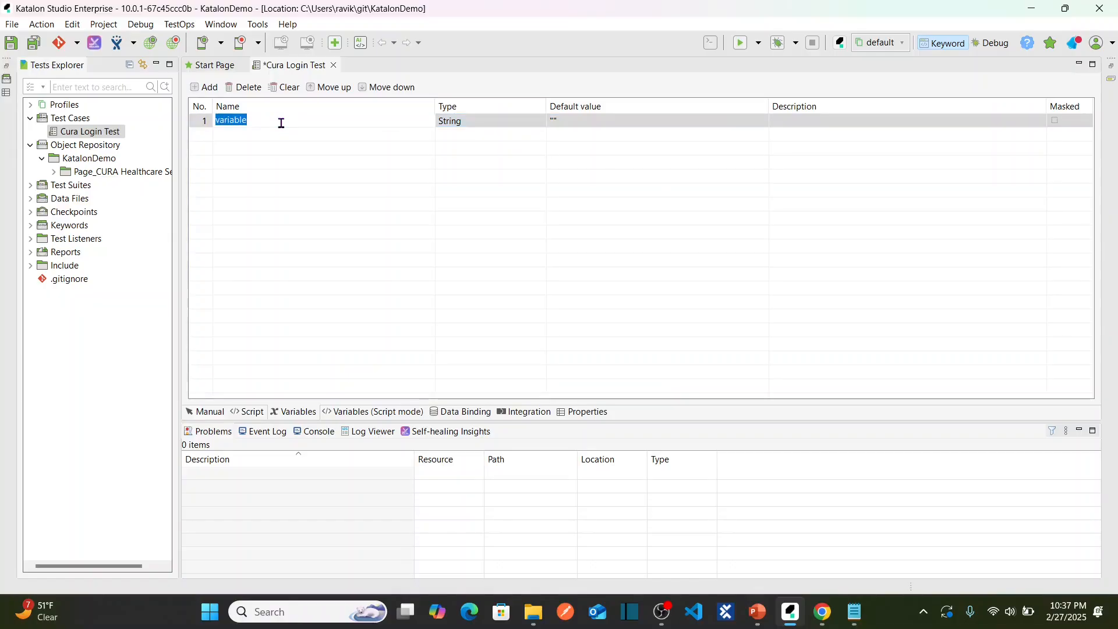
{"action": "type", "text": "UserName"}
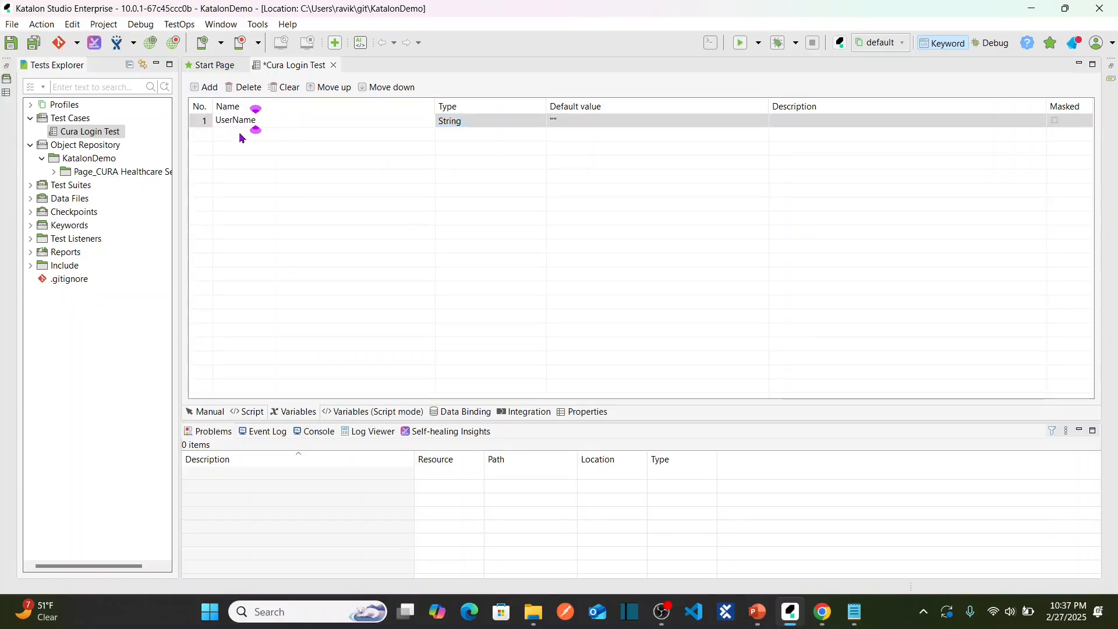
{"action": "key", "text": "Return"}
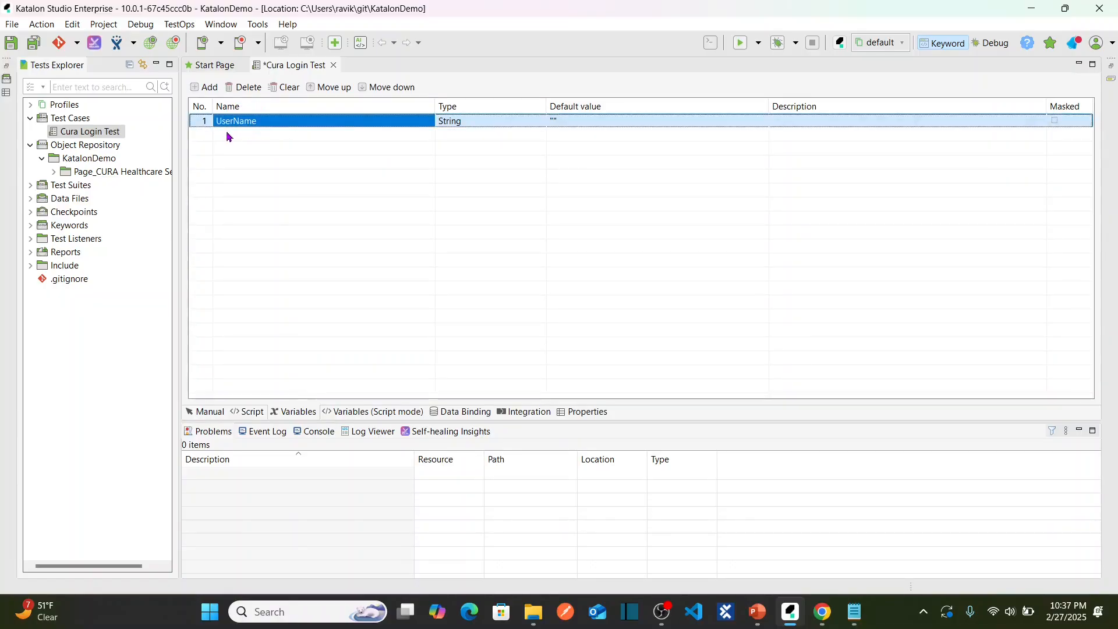
Add a second variable named Password and return to the Manual steps view.
{"action": "left_click", "coordinate": [209, 89]}
{"action": "left_click", "coordinate": [256, 133]}
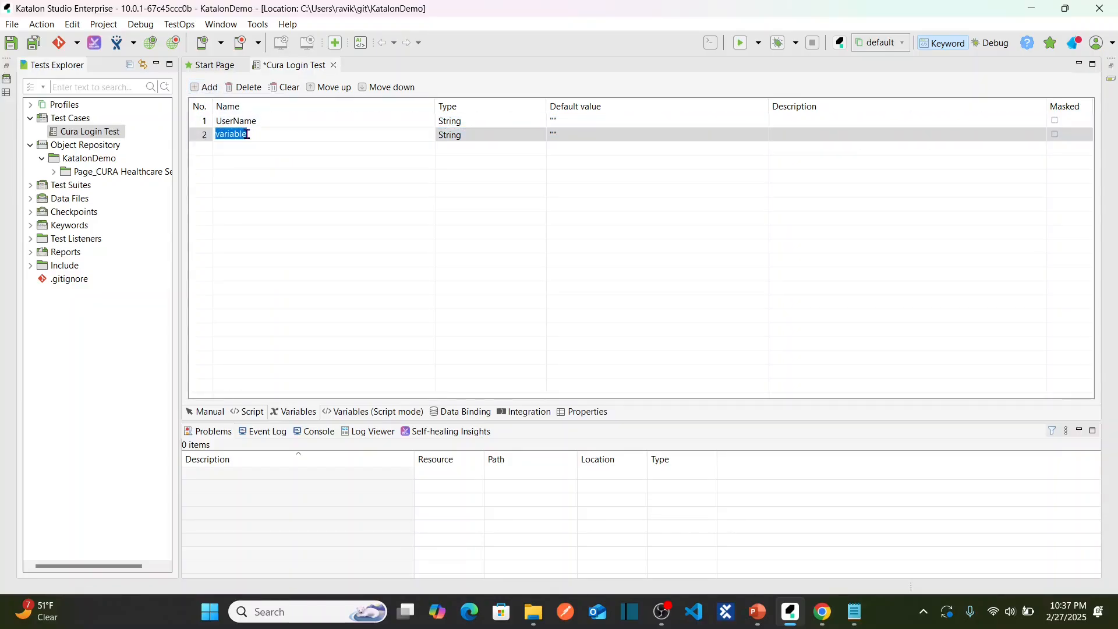
{"action": "type", "text": "Passw"}
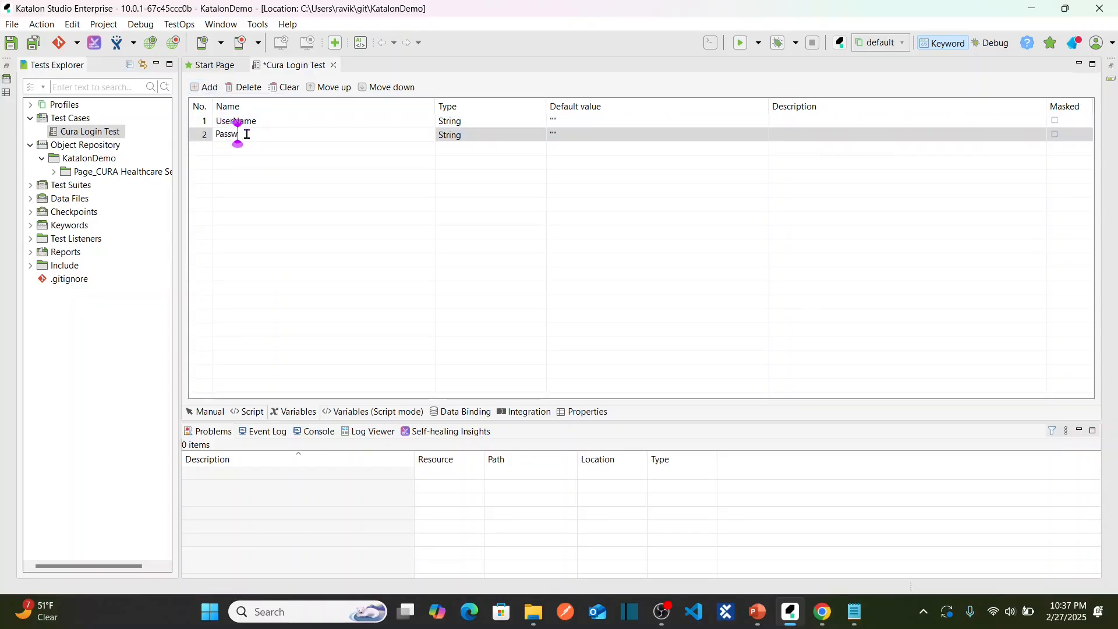
{"action": "type", "text": "ord"}
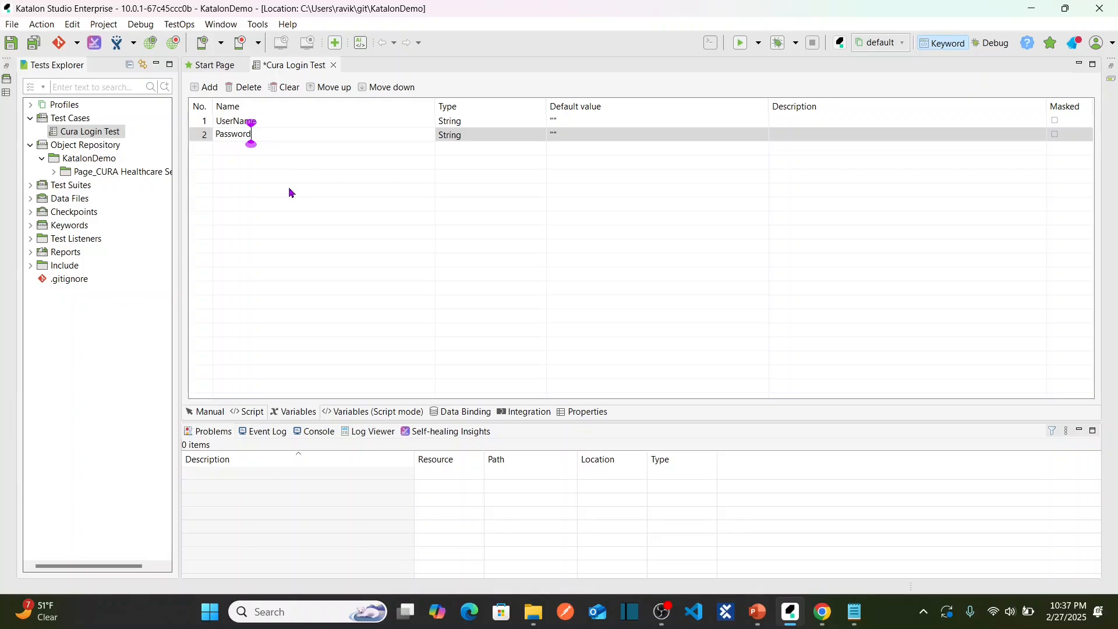
{"action": "key", "text": "Return"}
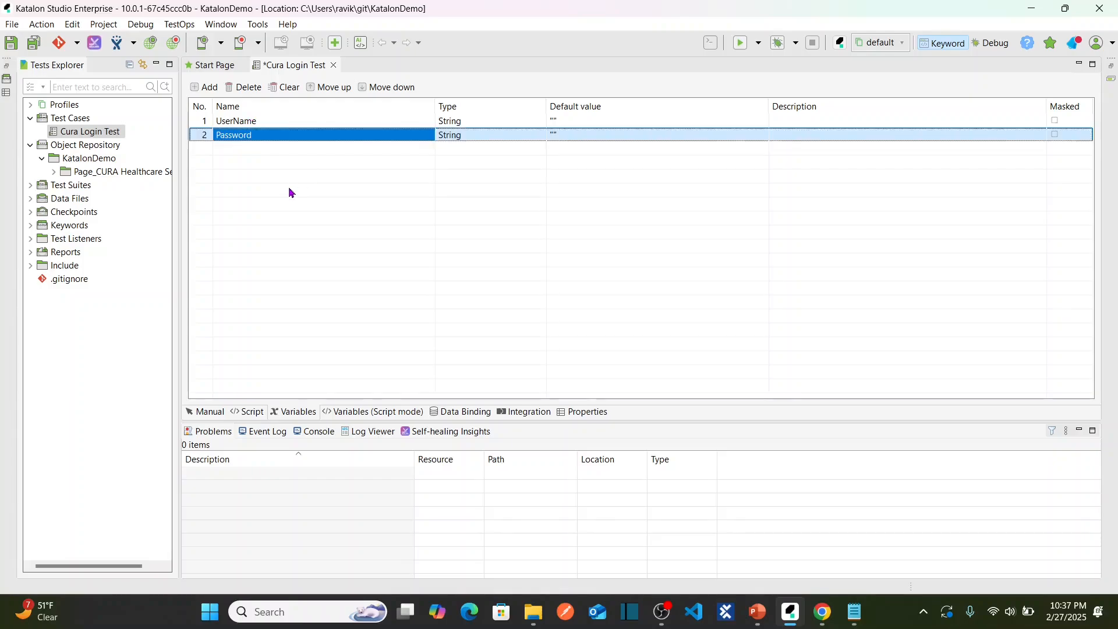
{"action": "left_click", "coordinate": [209, 412]}
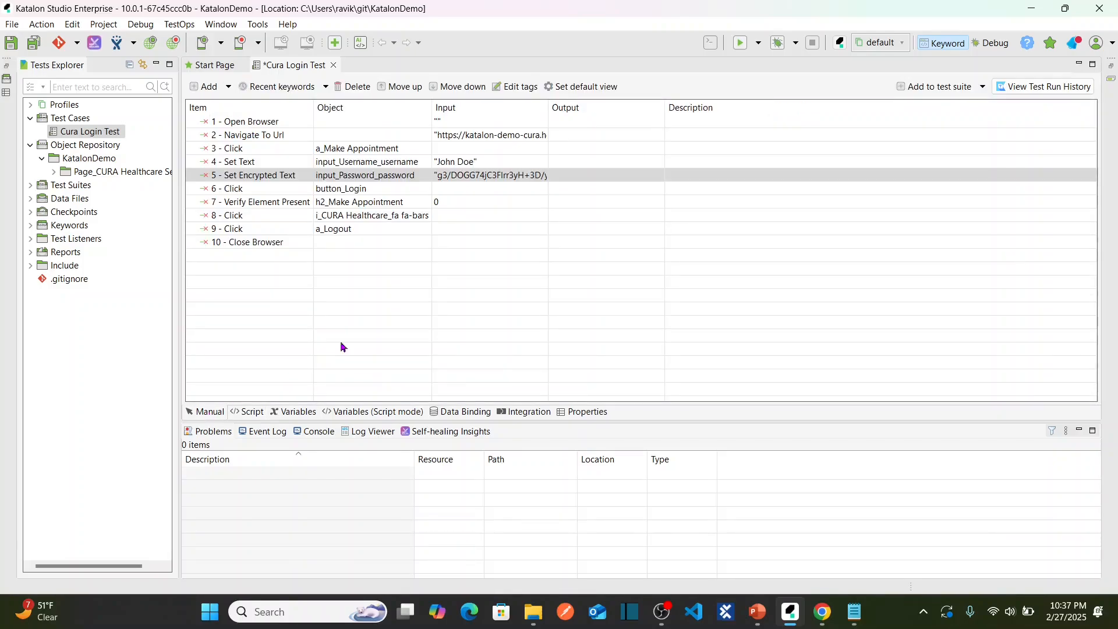
Set step 4's input value type to Variable with the UserName variable.
{"action": "left_click", "coordinate": [501, 165]}
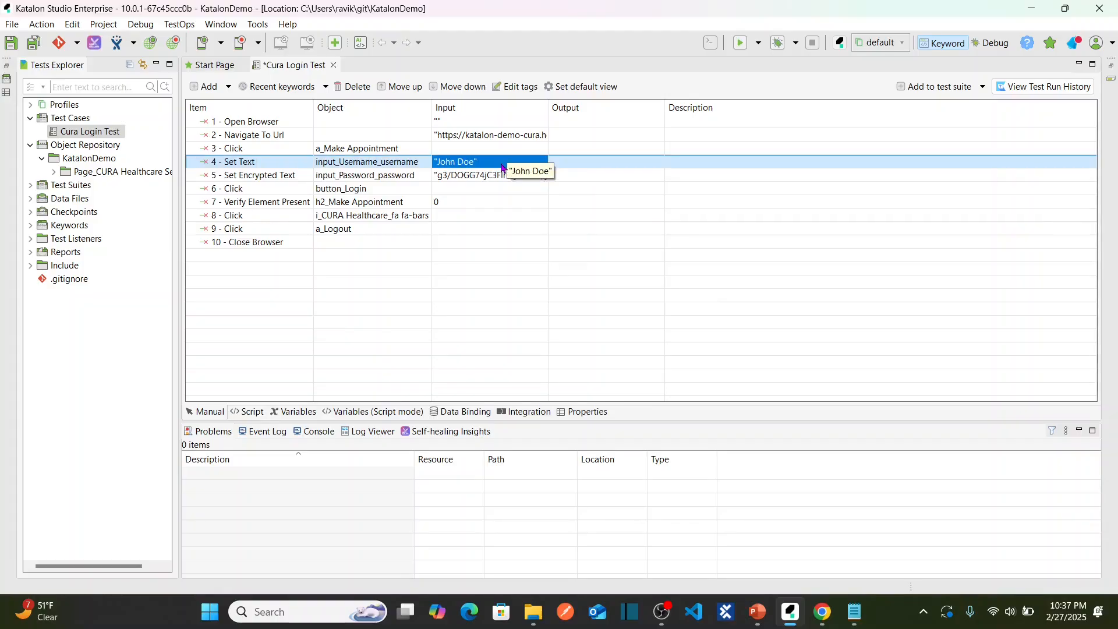
{"action": "left_click", "coordinate": [500, 165]}
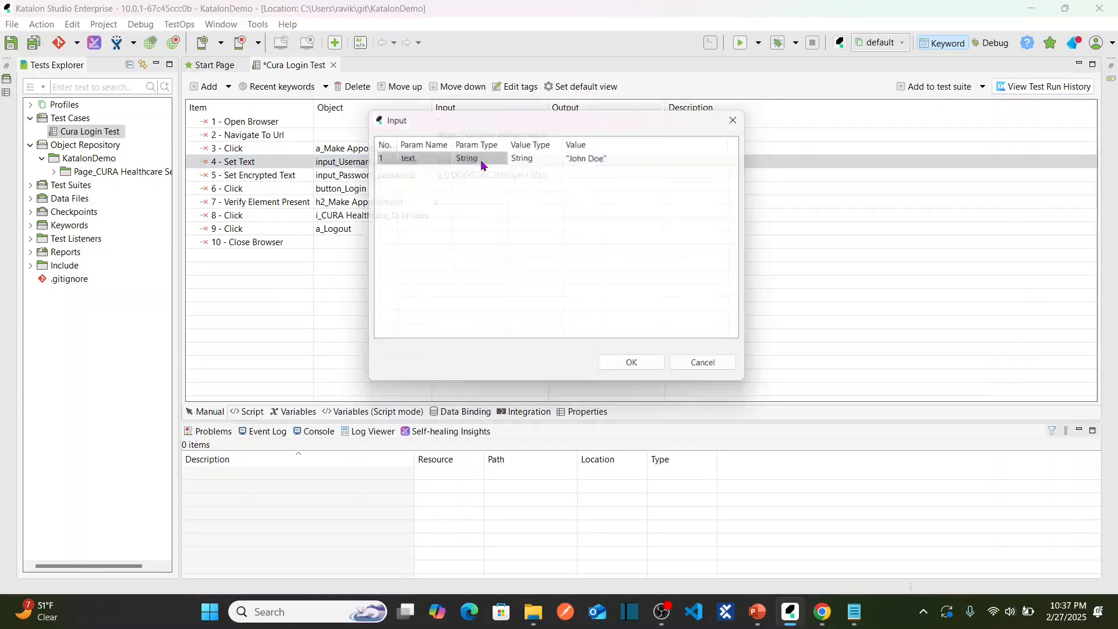
{"action": "left_click", "coordinate": [537, 161]}
{"action": "left_click", "coordinate": [546, 158]}
{"action": "left_click", "coordinate": [559, 155]}
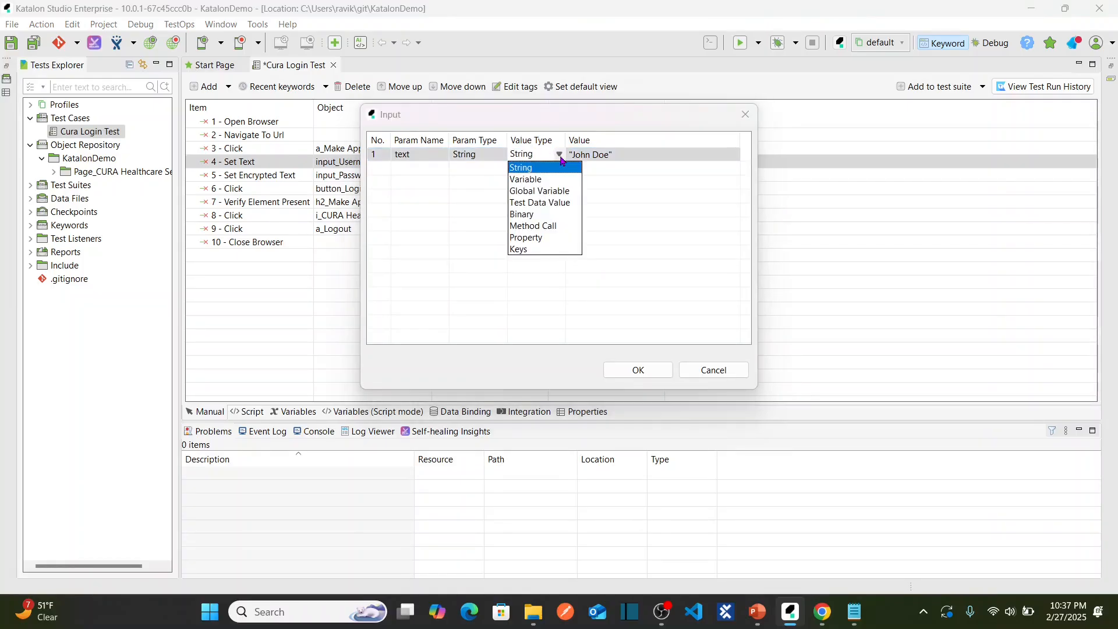
{"action": "left_click", "coordinate": [539, 181]}
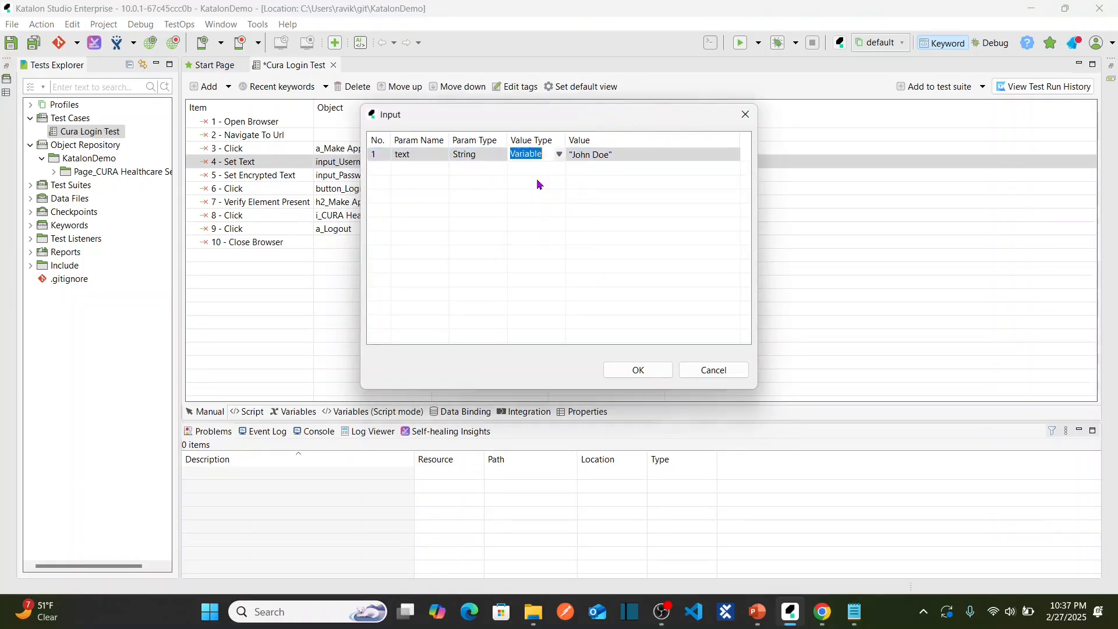
{"action": "left_click", "coordinate": [644, 155]}
{"action": "left_click", "coordinate": [682, 154]}
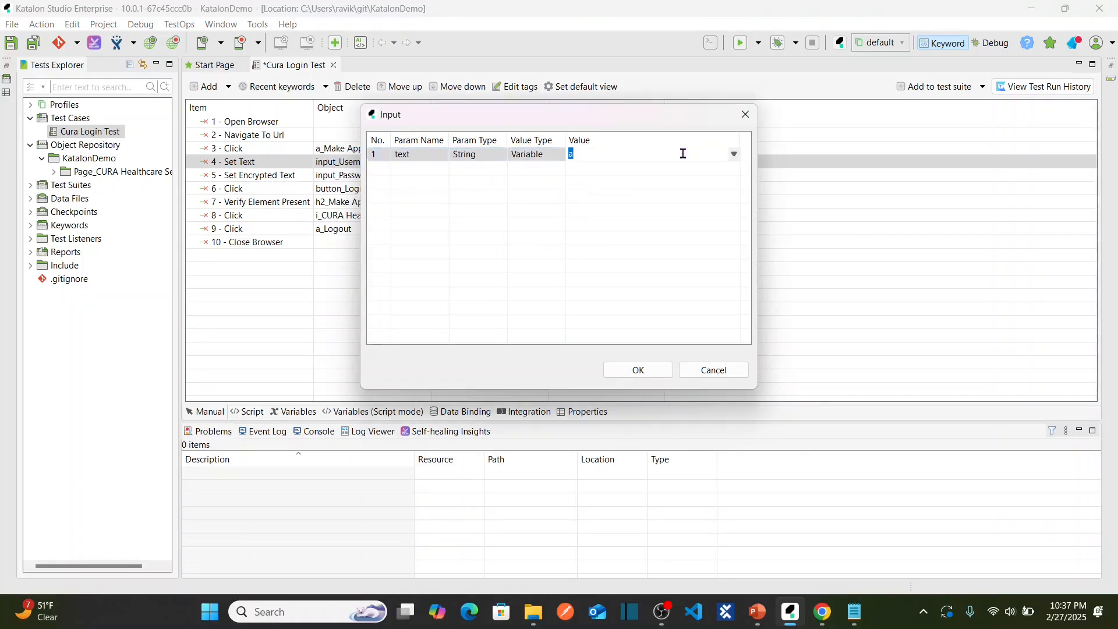
{"action": "left_click", "coordinate": [734, 155]}
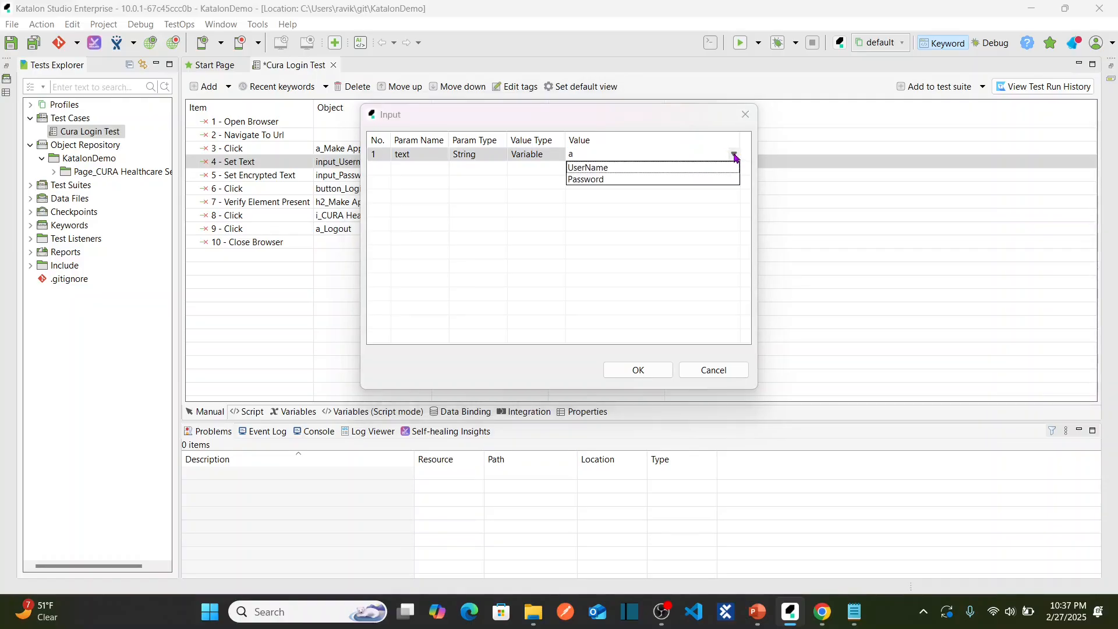
{"action": "left_click", "coordinate": [598, 169]}
{"action": "left_click", "coordinate": [628, 372]}
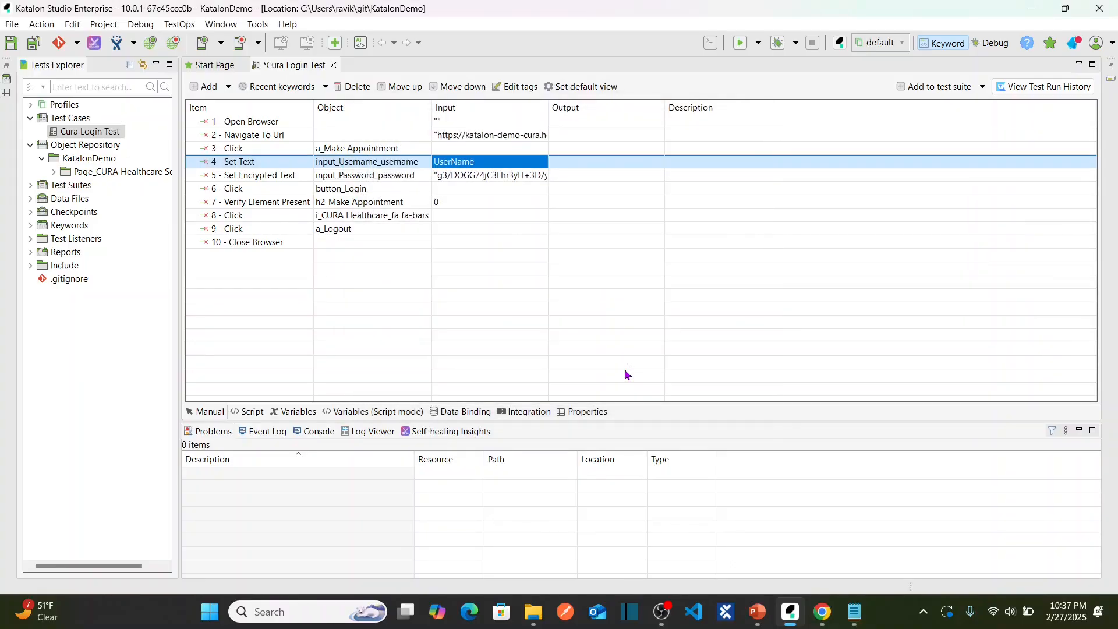
Change step 5's action from encrypted text to Set Text.
{"action": "left_click", "coordinate": [293, 176]}
{"action": "left_click", "coordinate": [294, 176]}
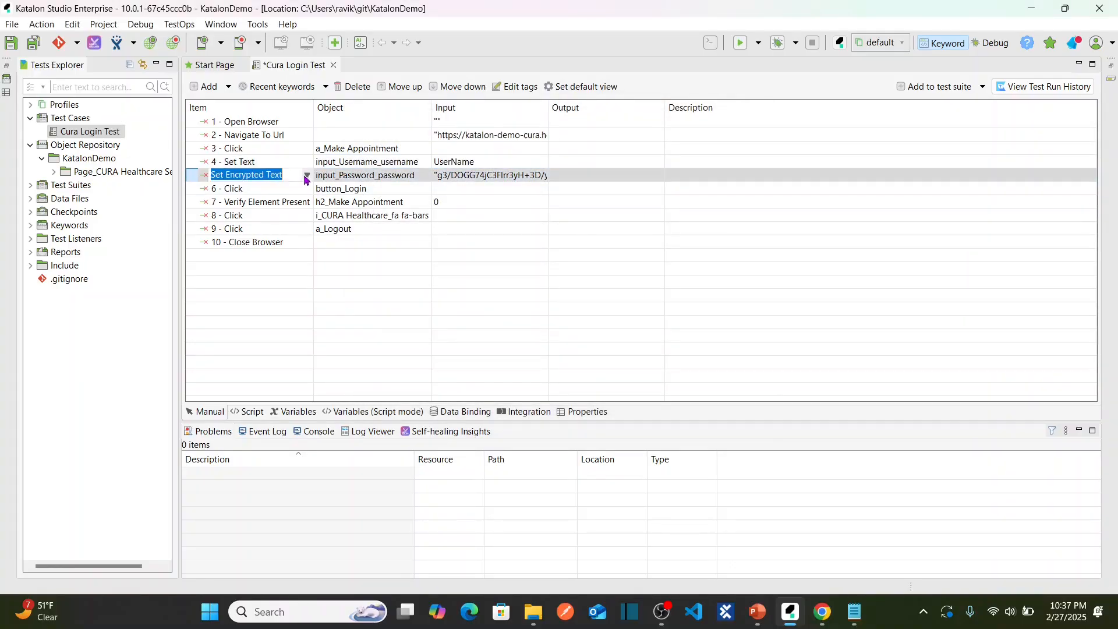
{"action": "left_click", "coordinate": [307, 175]}
{"action": "left_click", "coordinate": [244, 212]}
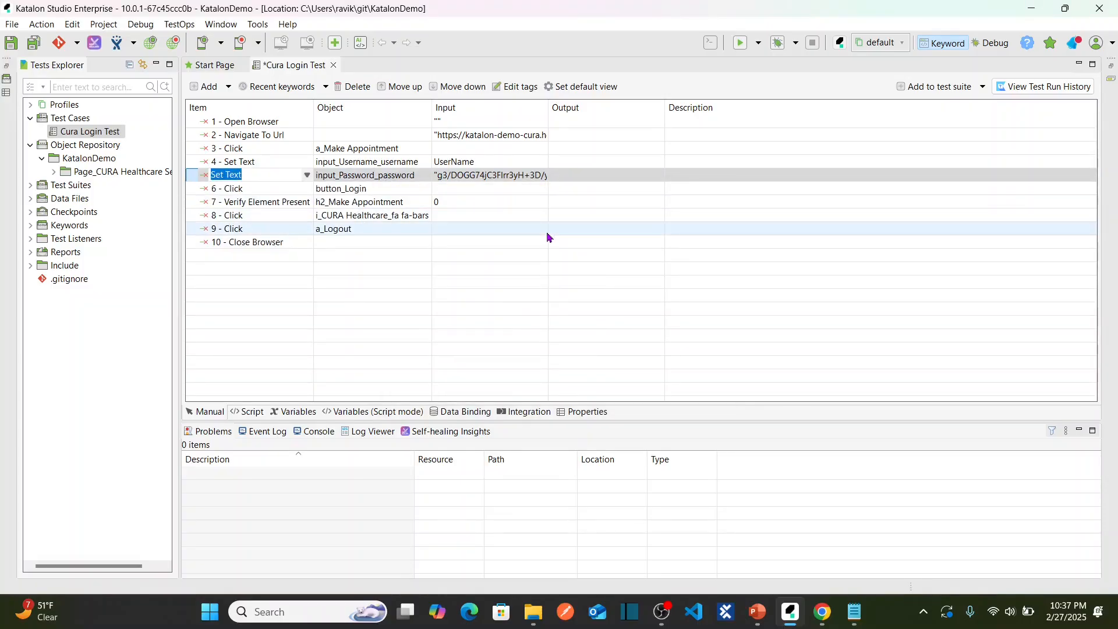
Set step 5's input to the Password variable and save the test case.
{"action": "left_click", "coordinate": [492, 175]}
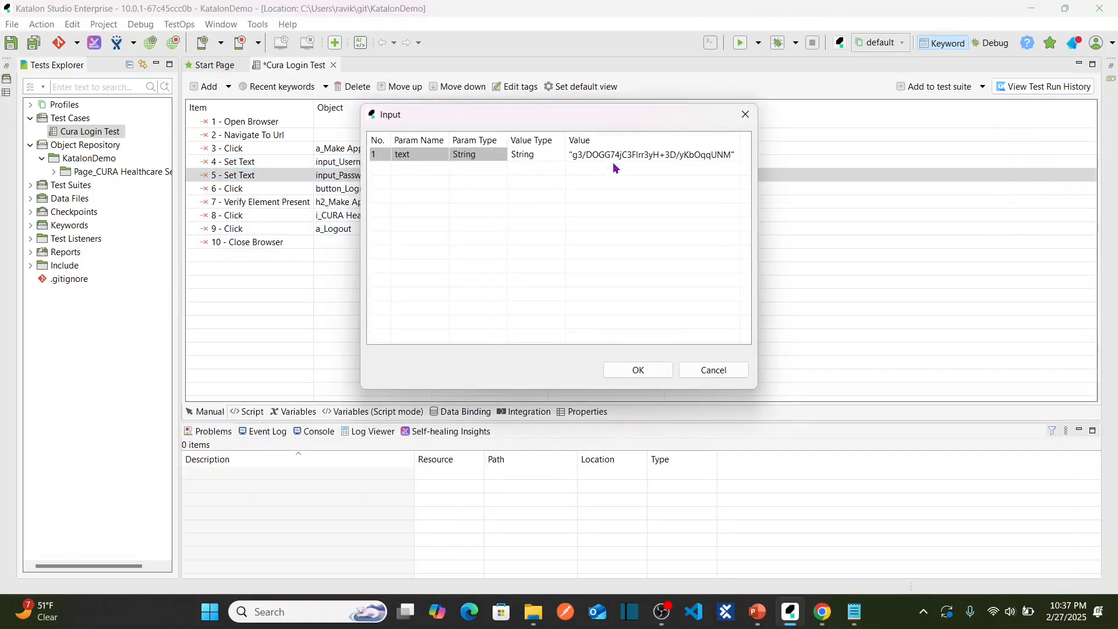
{"action": "left_click", "coordinate": [745, 115]}
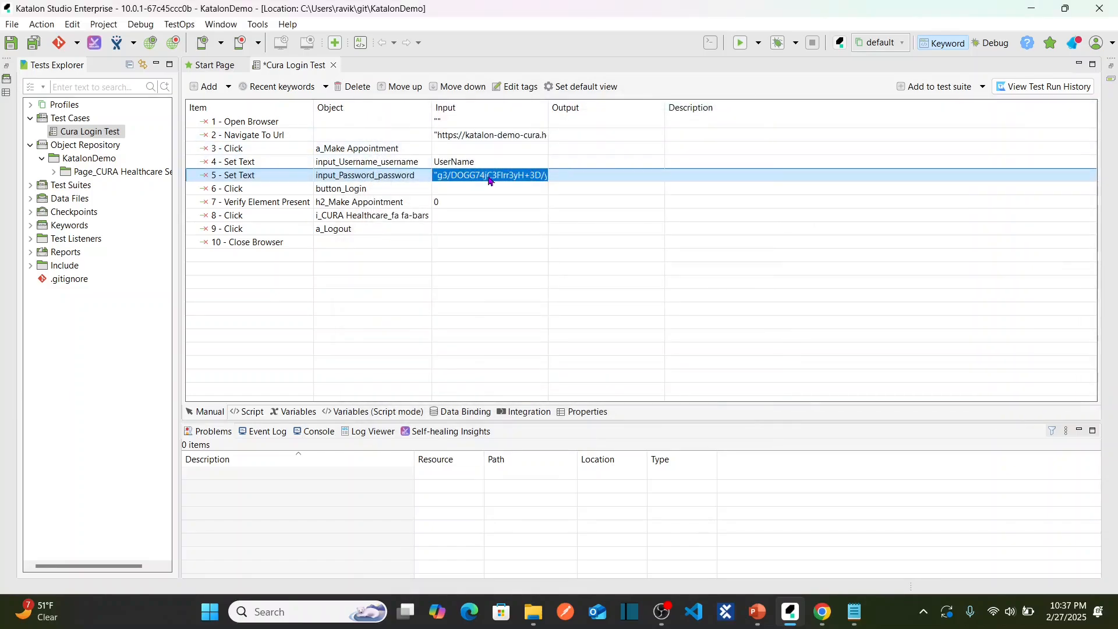
{"action": "left_click", "coordinate": [490, 179]}
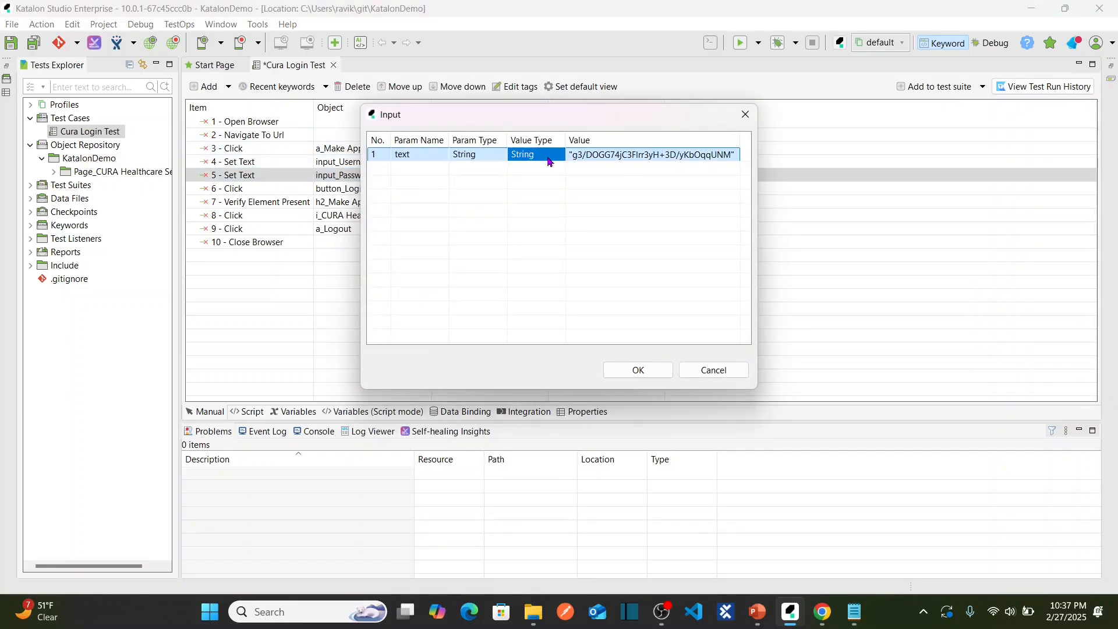
{"action": "left_click", "coordinate": [549, 160]}
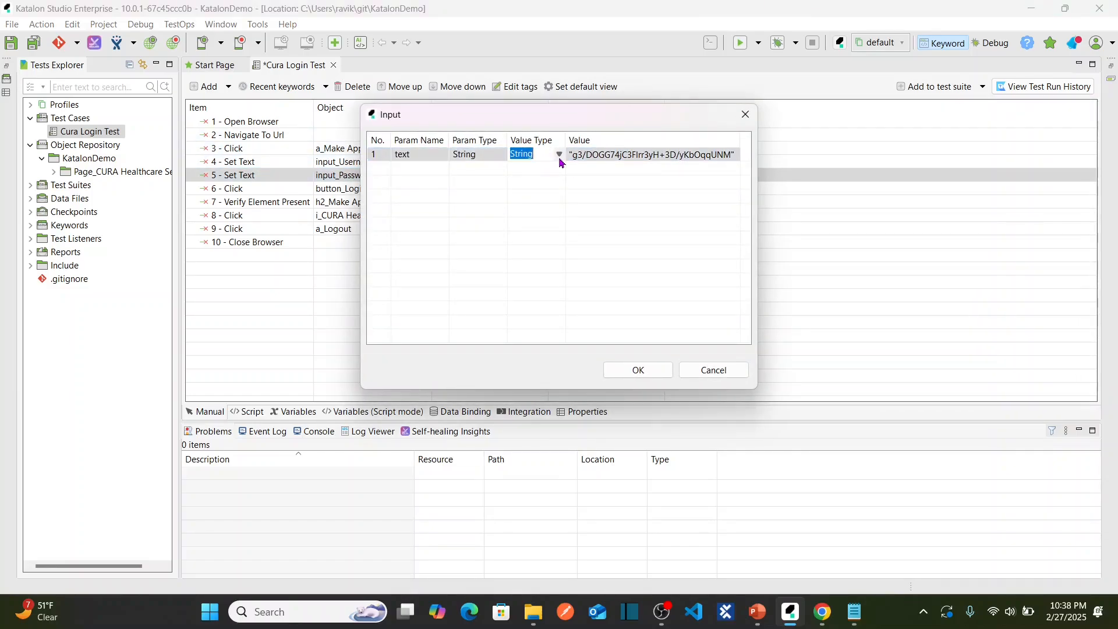
{"action": "left_click", "coordinate": [559, 155]}
{"action": "left_click", "coordinate": [526, 180]}
{"action": "left_click", "coordinate": [710, 155]}
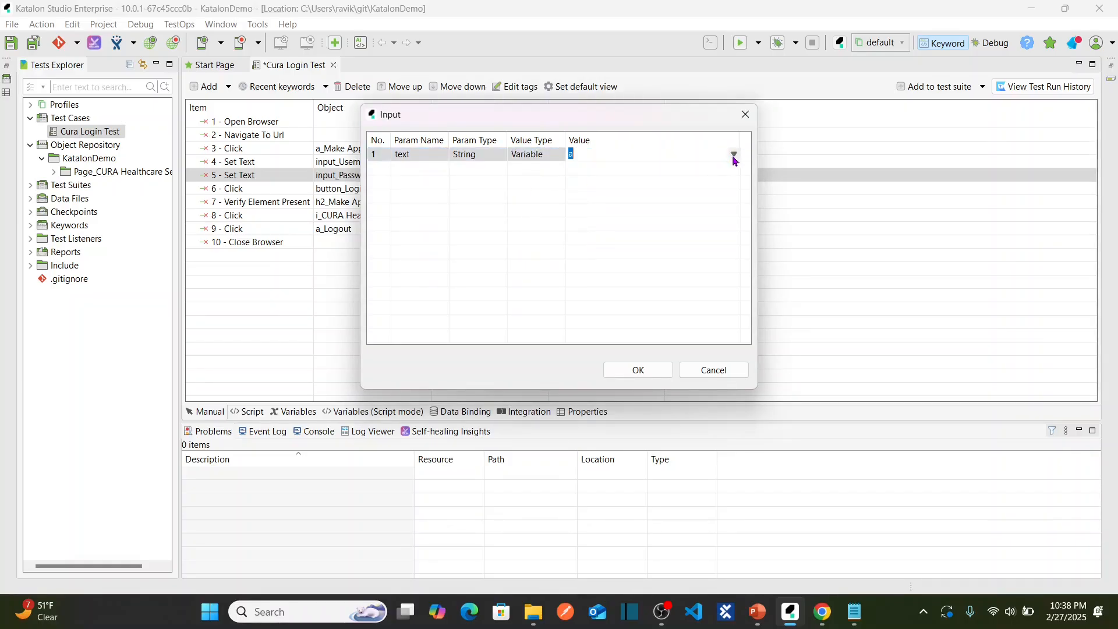
{"action": "left_click", "coordinate": [734, 155]}
{"action": "left_click", "coordinate": [585, 180]}
{"action": "left_click", "coordinate": [638, 370]}
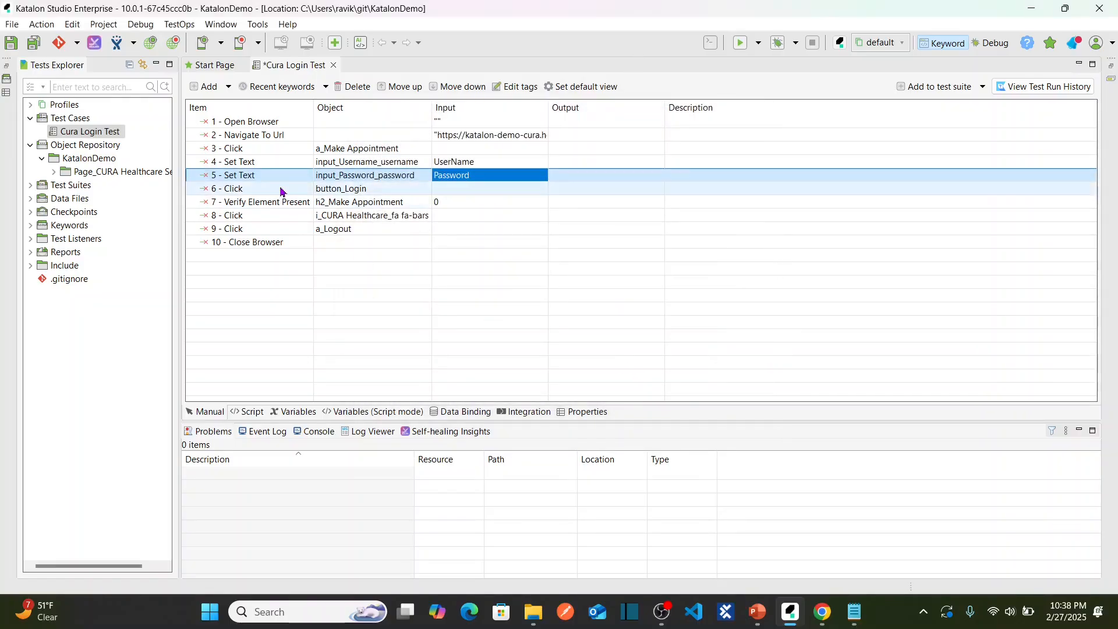
{"action": "left_click", "coordinate": [34, 45]}
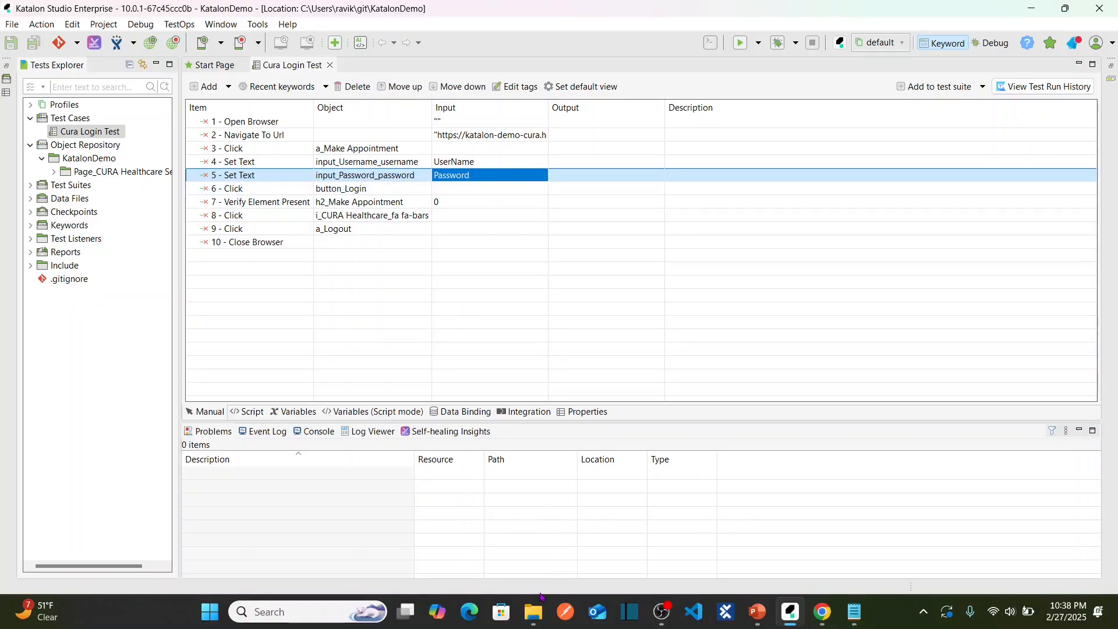
Open the LoginTestData workbook in Excel from the Lesson 46 Explorer window.
{"action": "mouse_move", "coordinate": [533, 610]}
{"action": "left_click", "coordinate": [452, 527]}
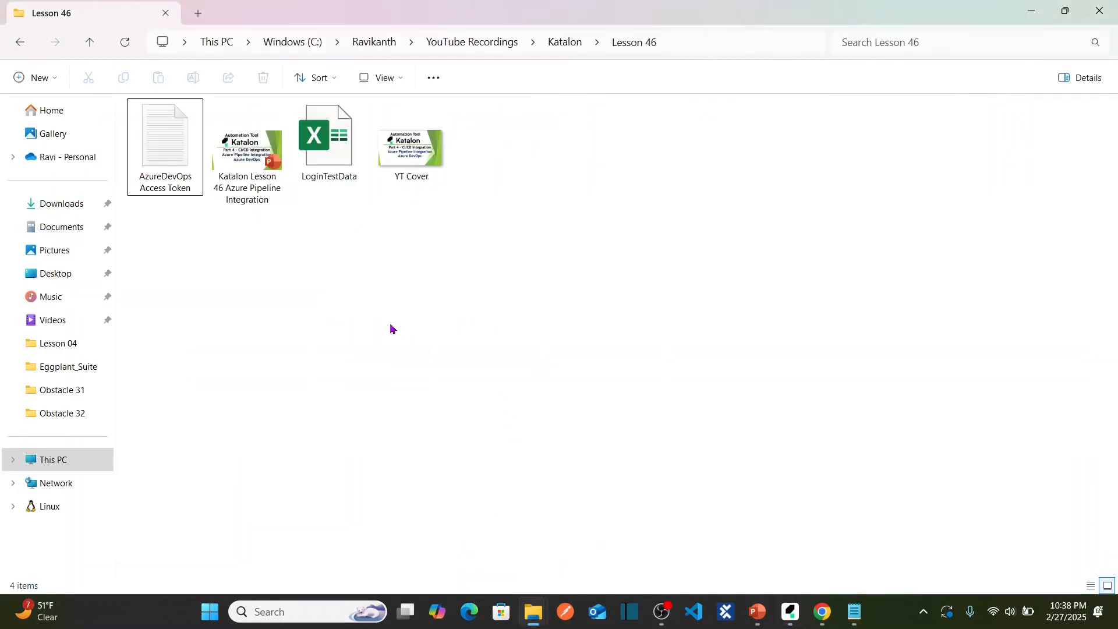
{"action": "double_click", "coordinate": [334, 153]}
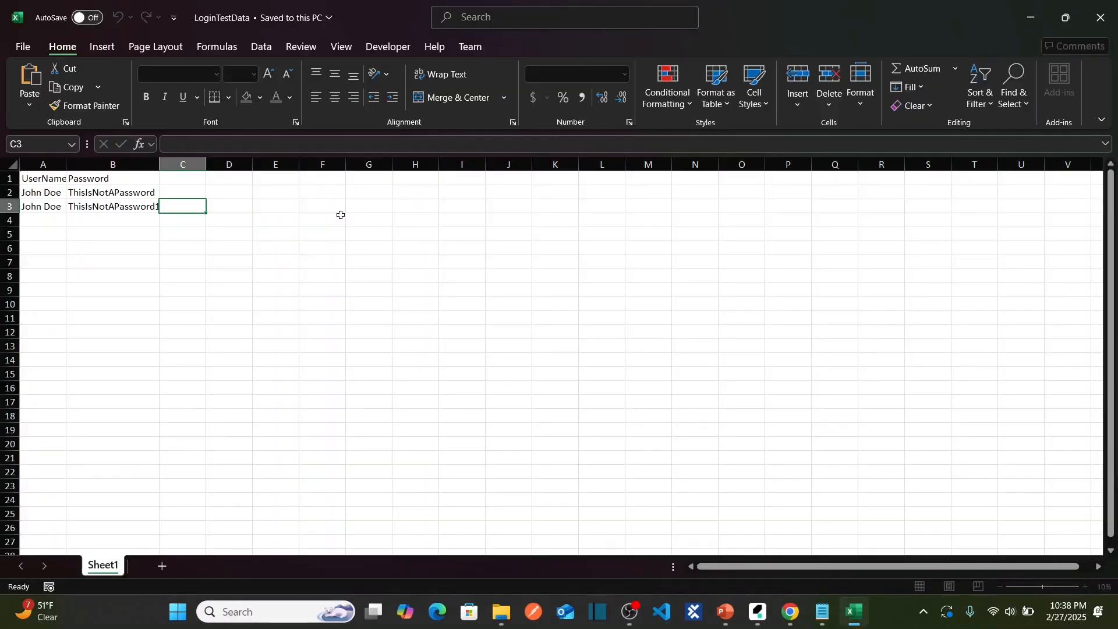
Widen column B and replace the username in cell A3 with a new user name.
{"action": "double_click", "coordinate": [157, 169]}
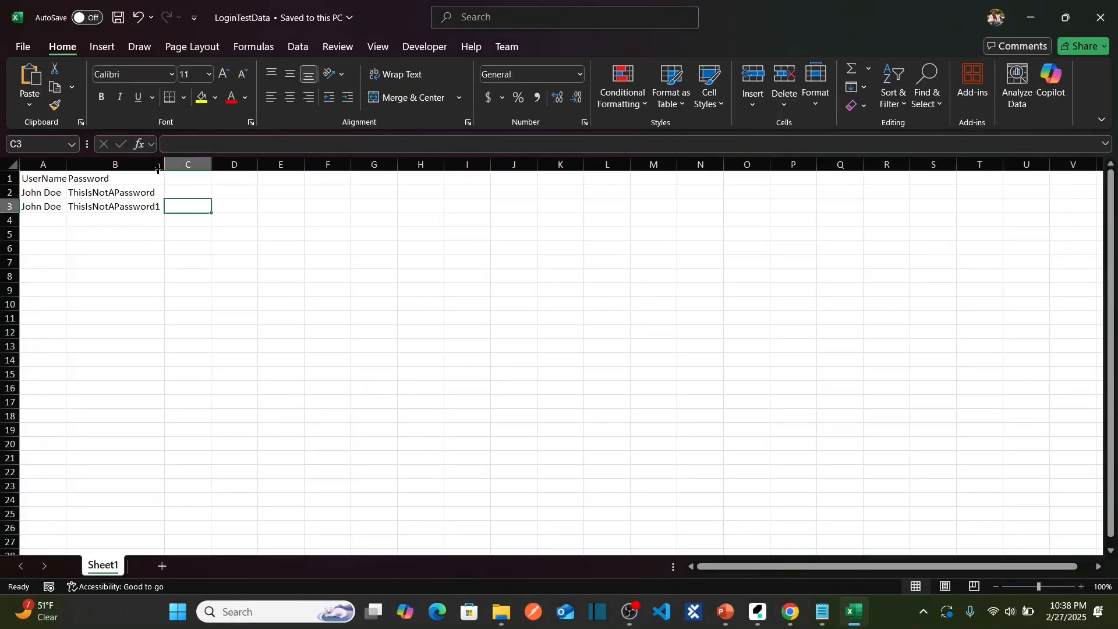
{"action": "left_click", "coordinate": [57, 193]}
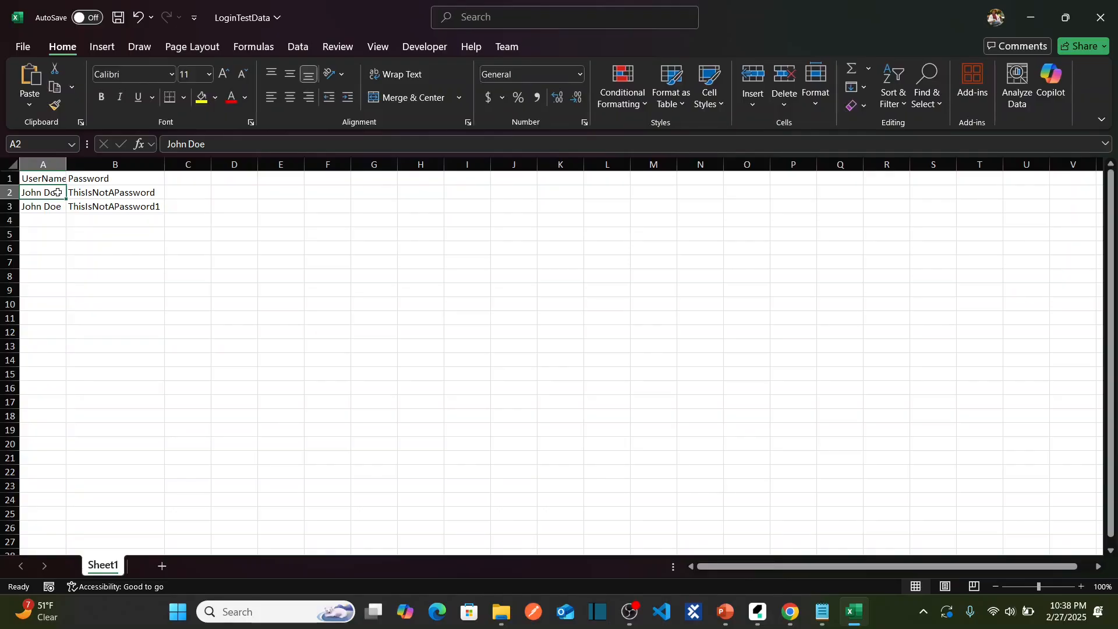
{"action": "key", "text": "Down"}
{"action": "left_click", "coordinate": [226, 148]}
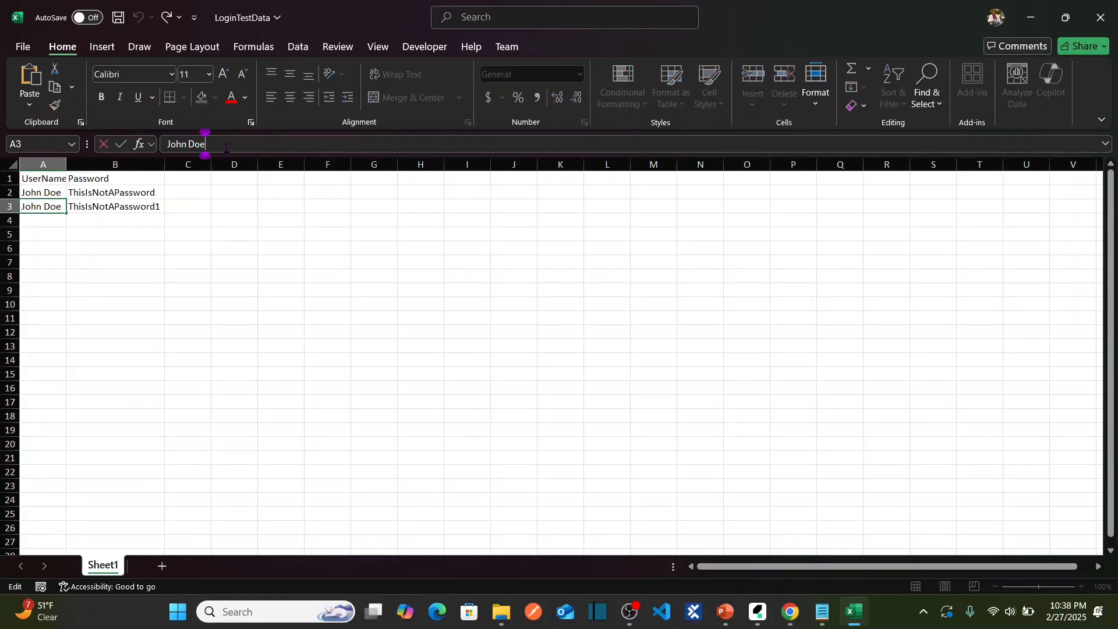
{"action": "triple_click", "coordinate": [227, 148]}
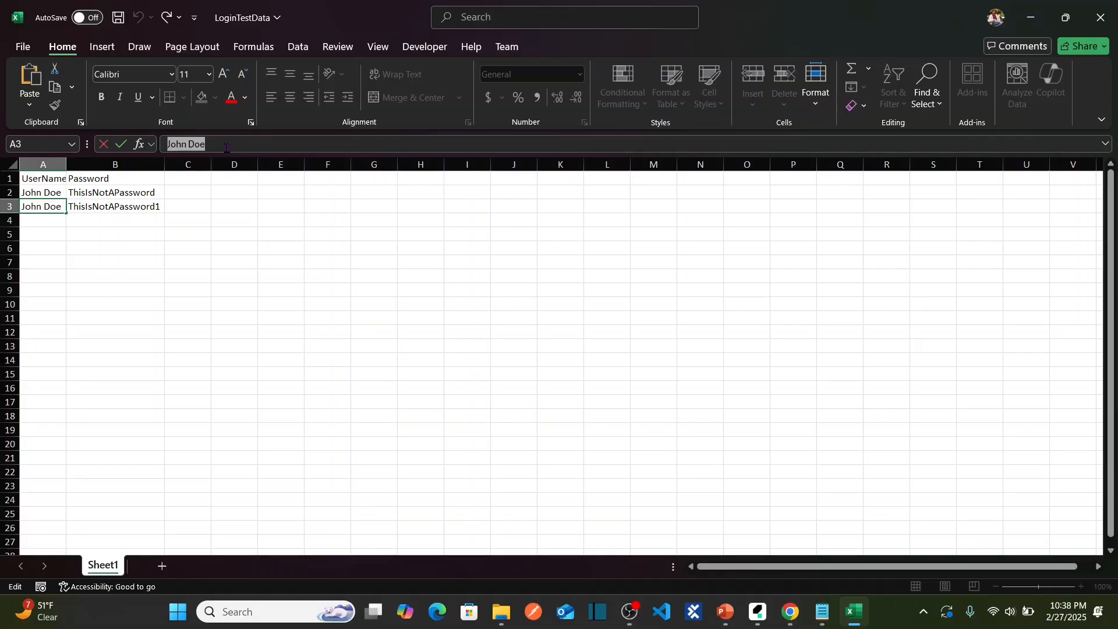
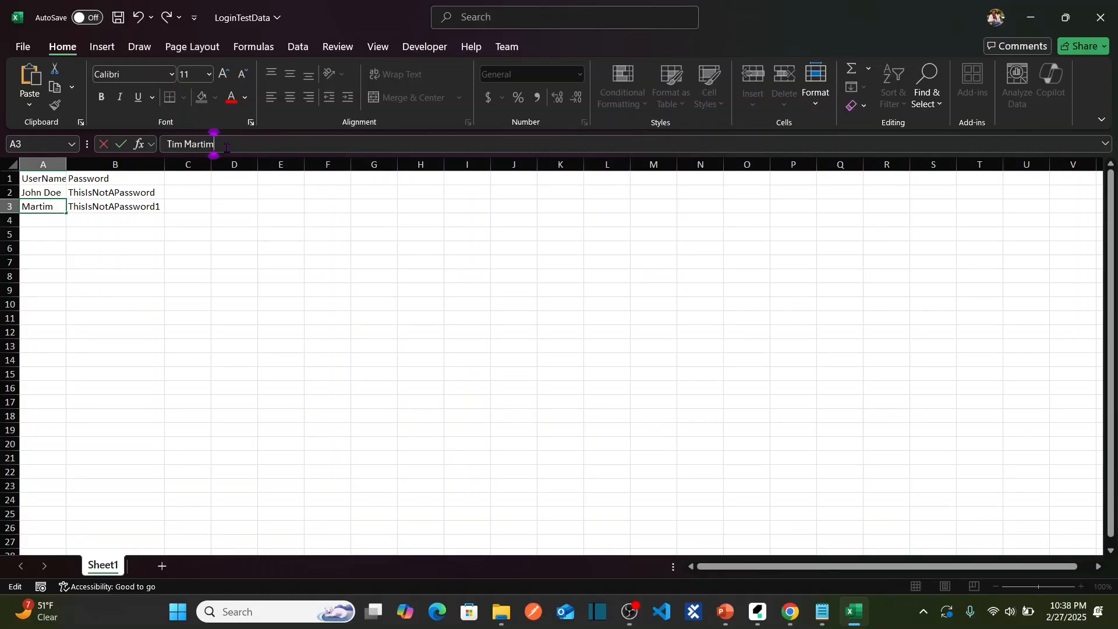
{"action": "left_click", "coordinate": [153, 204]}
Review the passwords in B2 and B3, then save and close the workbook.
{"action": "left_click", "coordinate": [120, 194]}
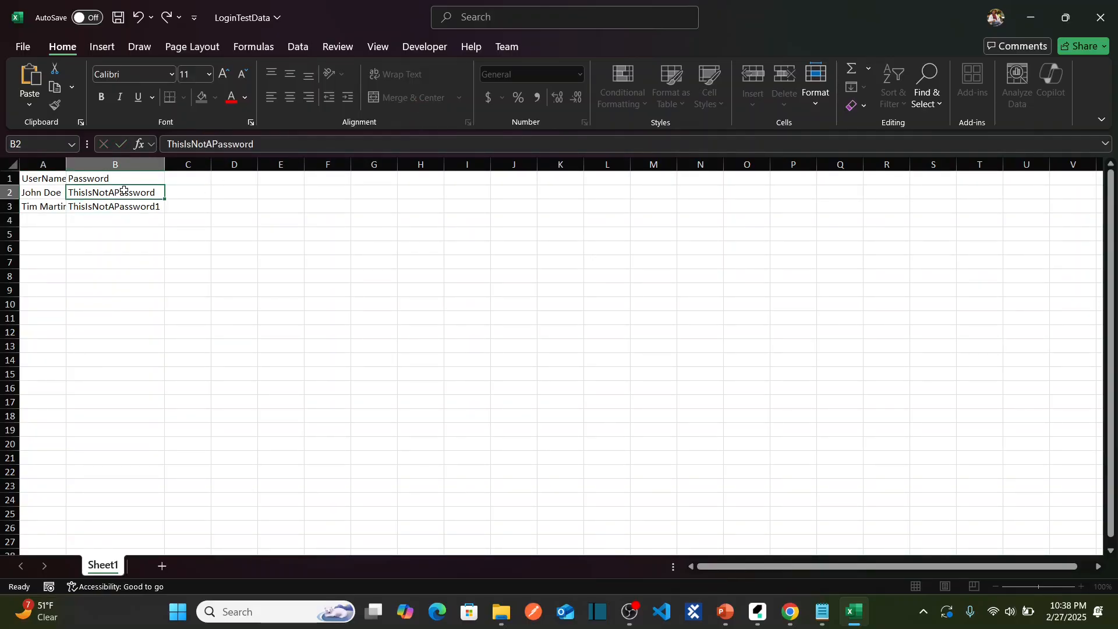
{"action": "left_click", "coordinate": [158, 207]}
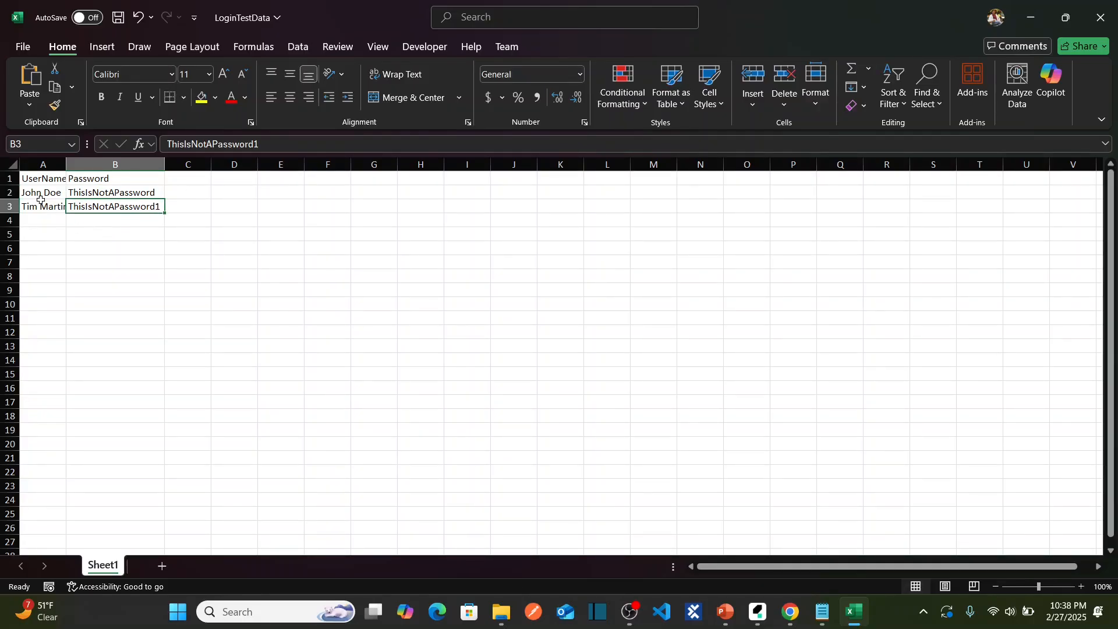
{"action": "left_click", "coordinate": [41, 222]}
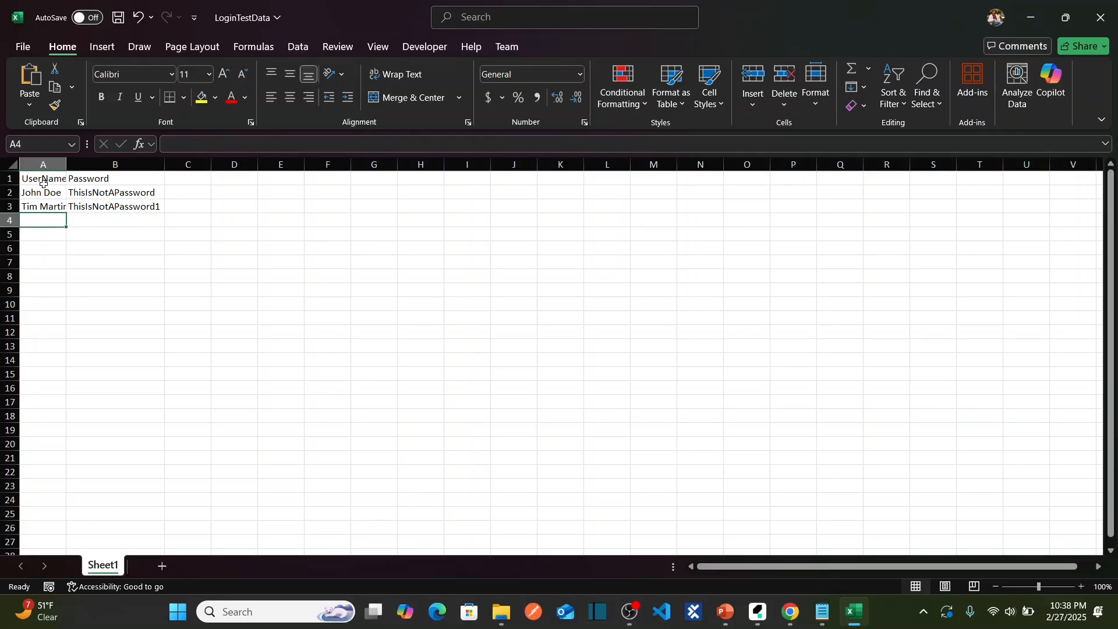
{"action": "left_click", "coordinate": [119, 17]}
{"action": "left_click", "coordinate": [1101, 17]}
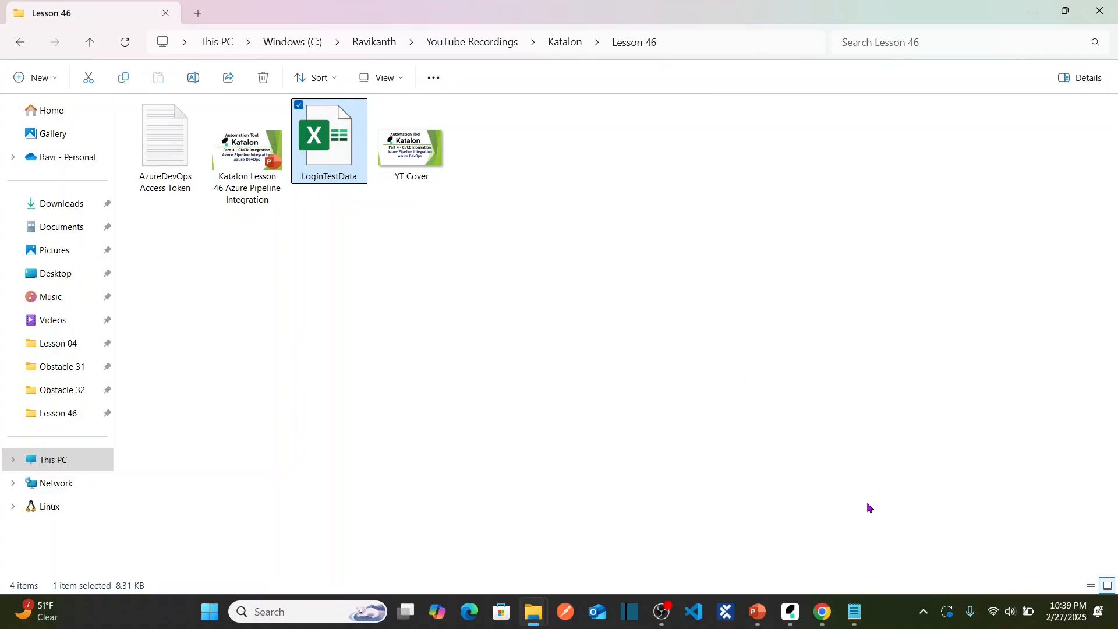
Create a new test suite named SmokeTest under Test Suites.
{"action": "left_click", "coordinate": [790, 611]}
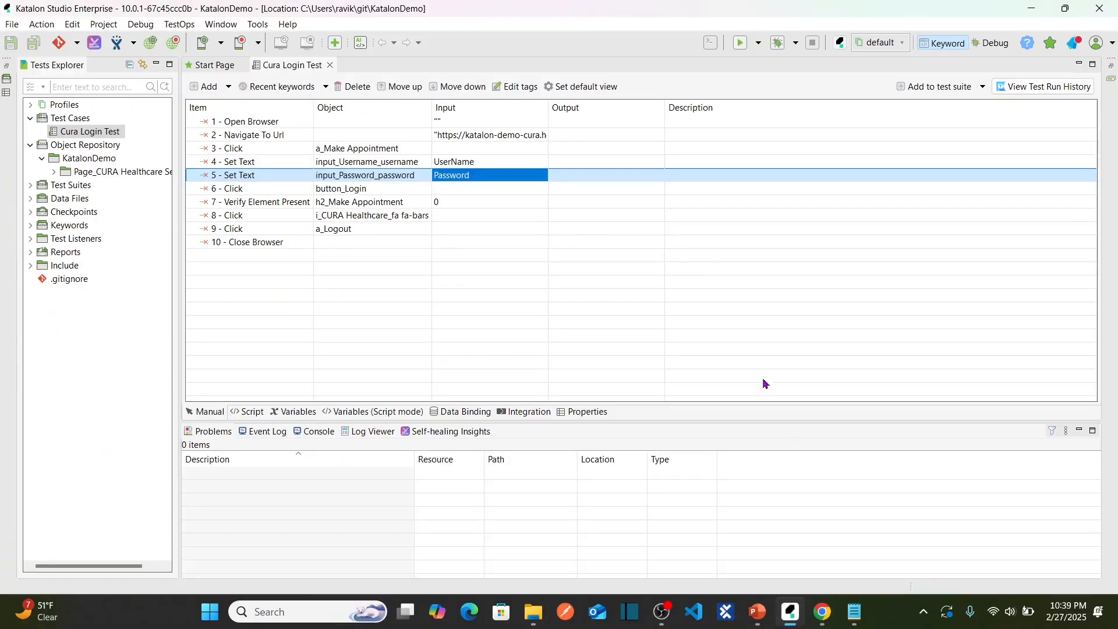
{"action": "left_click", "coordinate": [52, 186]}
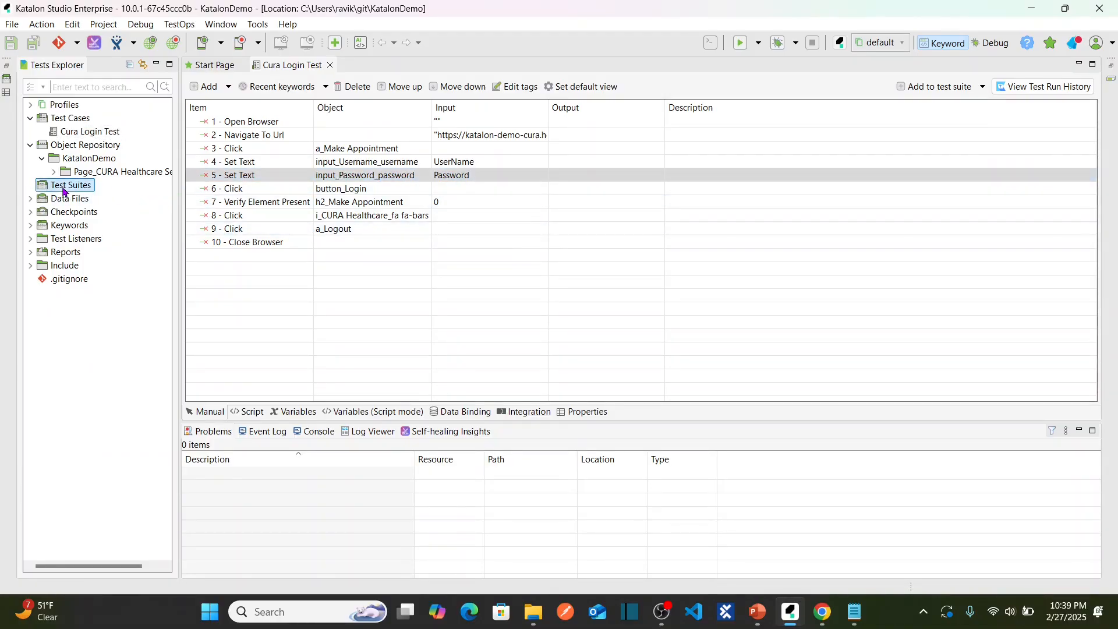
{"action": "right_click", "coordinate": [64, 192]}
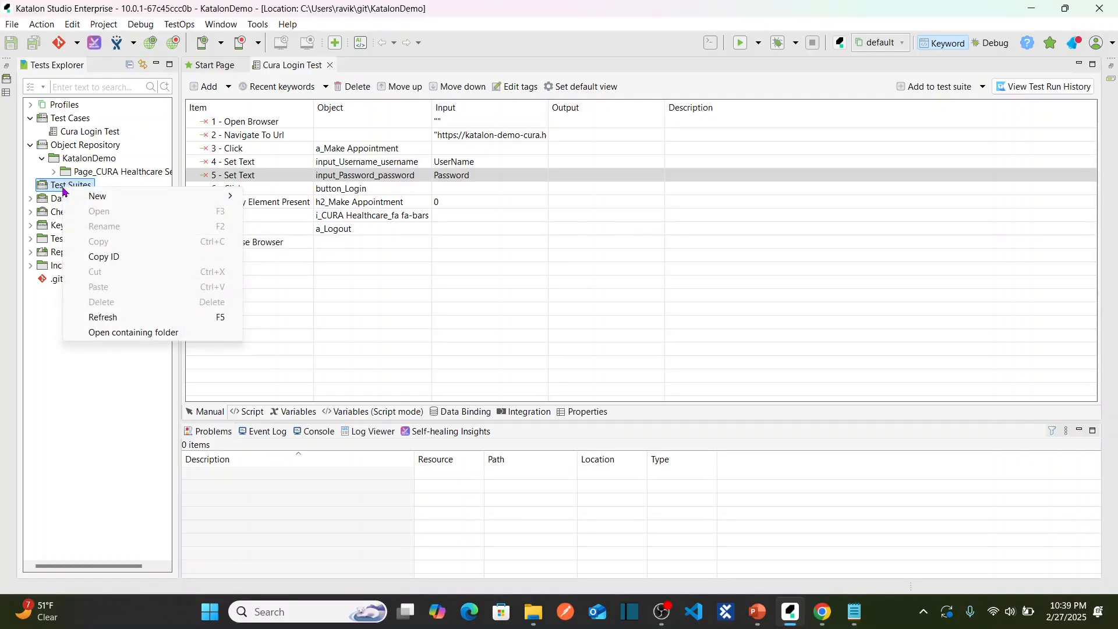
{"action": "mouse_move", "coordinate": [146, 198]}
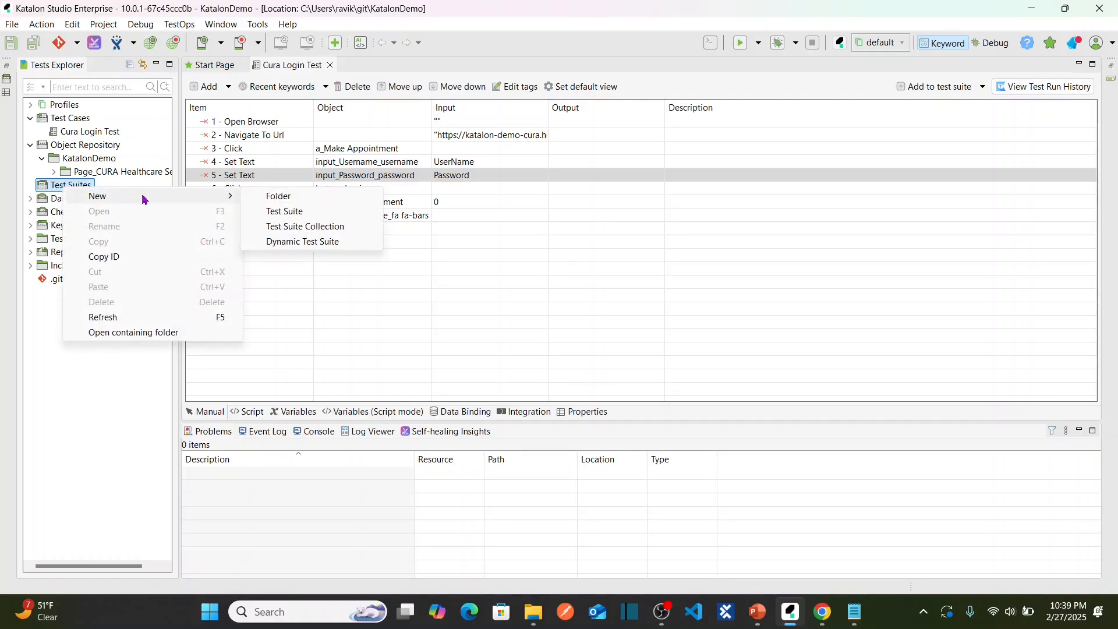
{"action": "left_click", "coordinate": [285, 211]}
{"action": "type", "text": "Sm"}
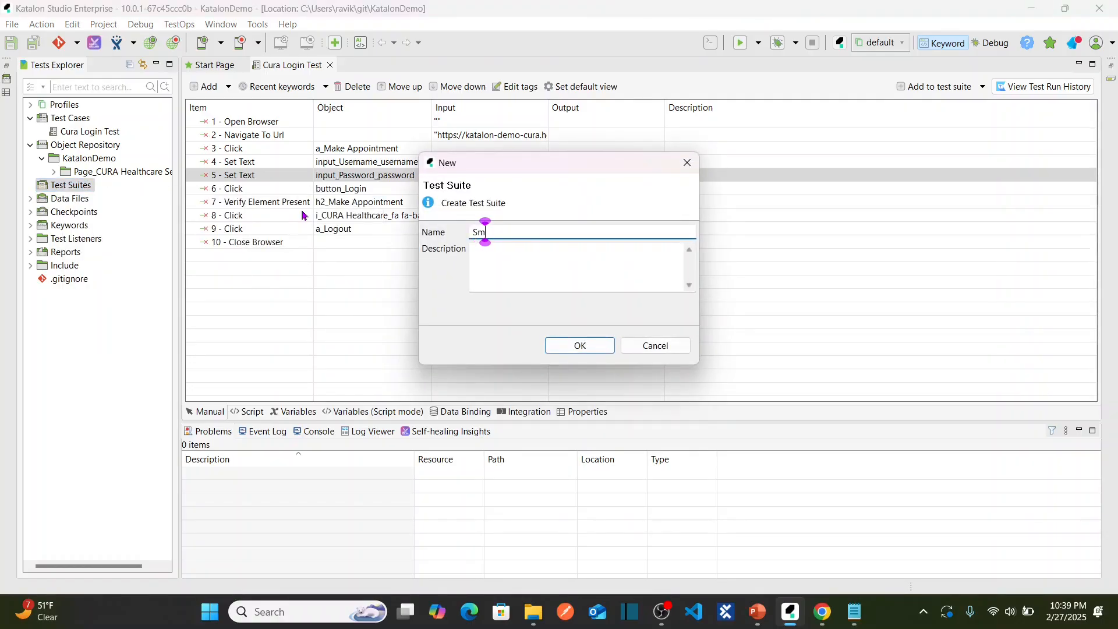
{"action": "type", "text": "okeTest"}
{"action": "left_click", "coordinate": [584, 348]}
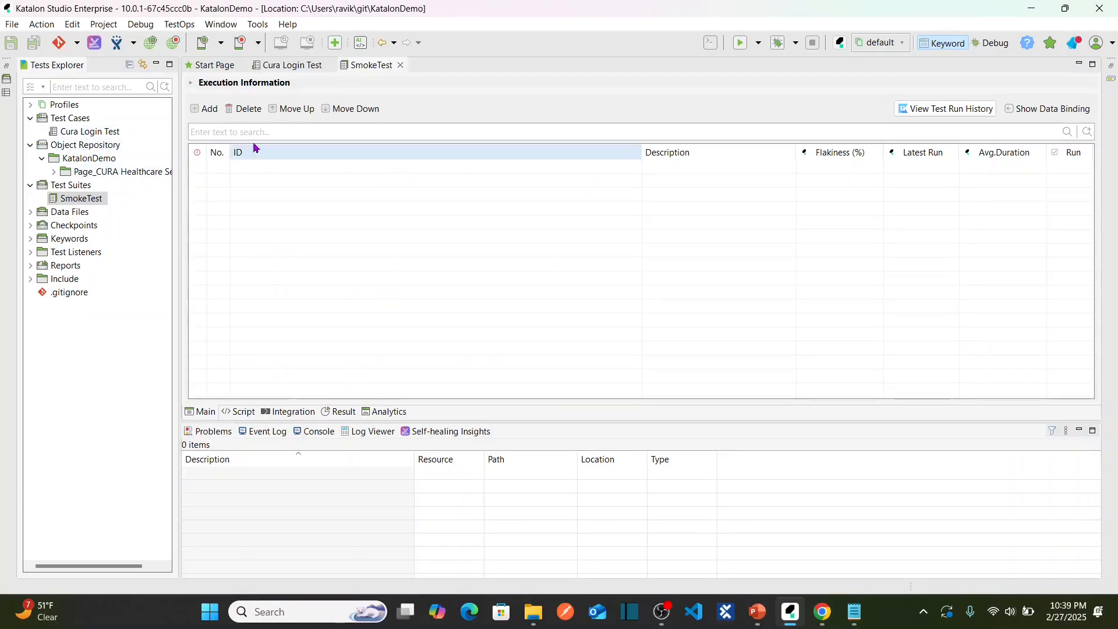
Add the Cura Login Test case to the SmokeTest suite.
{"action": "double_click", "coordinate": [111, 131]}
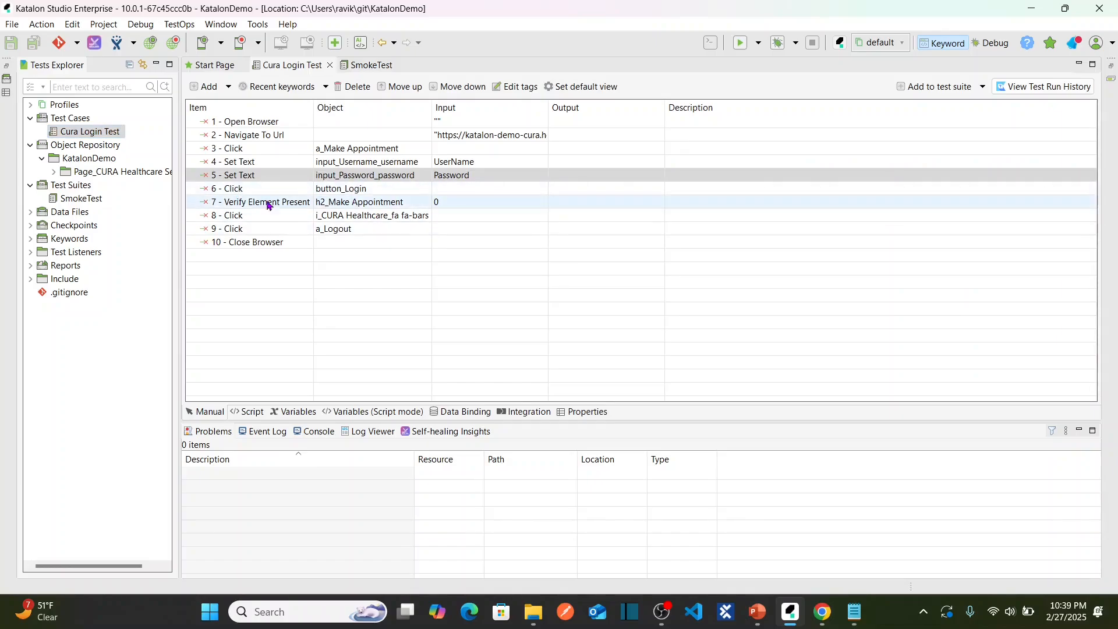
{"action": "left_click", "coordinate": [87, 199]}
{"action": "double_click", "coordinate": [89, 201]}
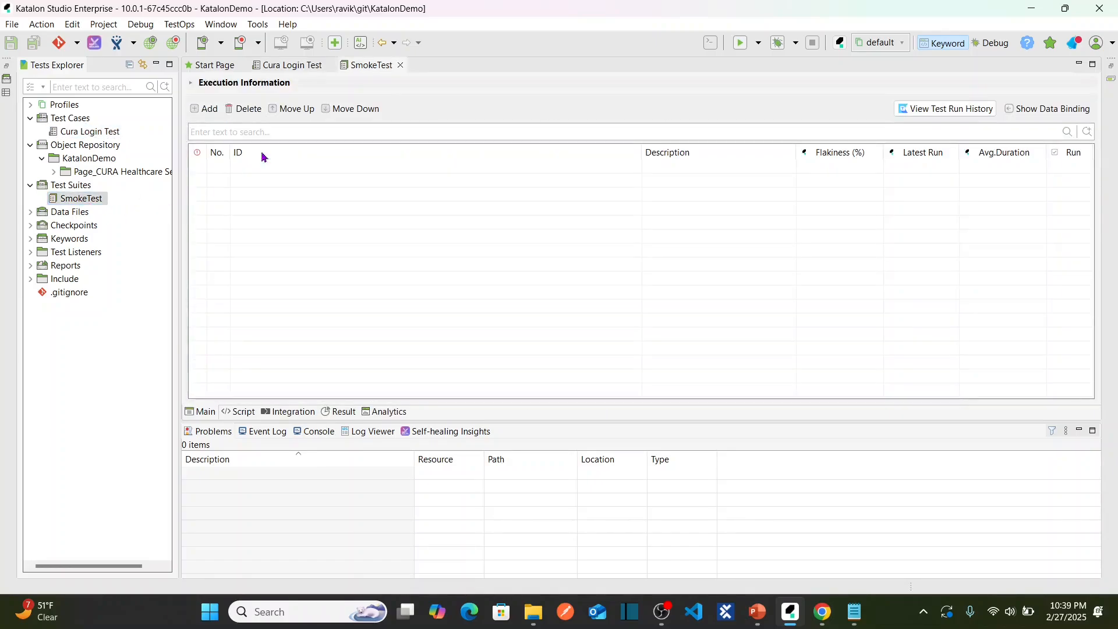
{"action": "left_click", "coordinate": [204, 110]}
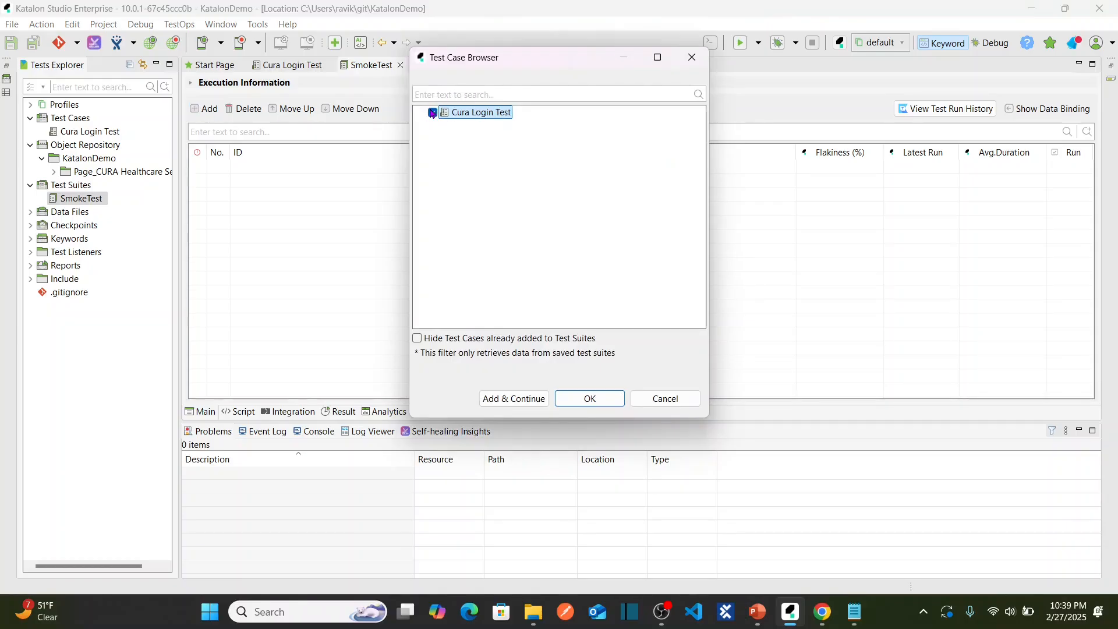
{"action": "left_click", "coordinate": [590, 398]}
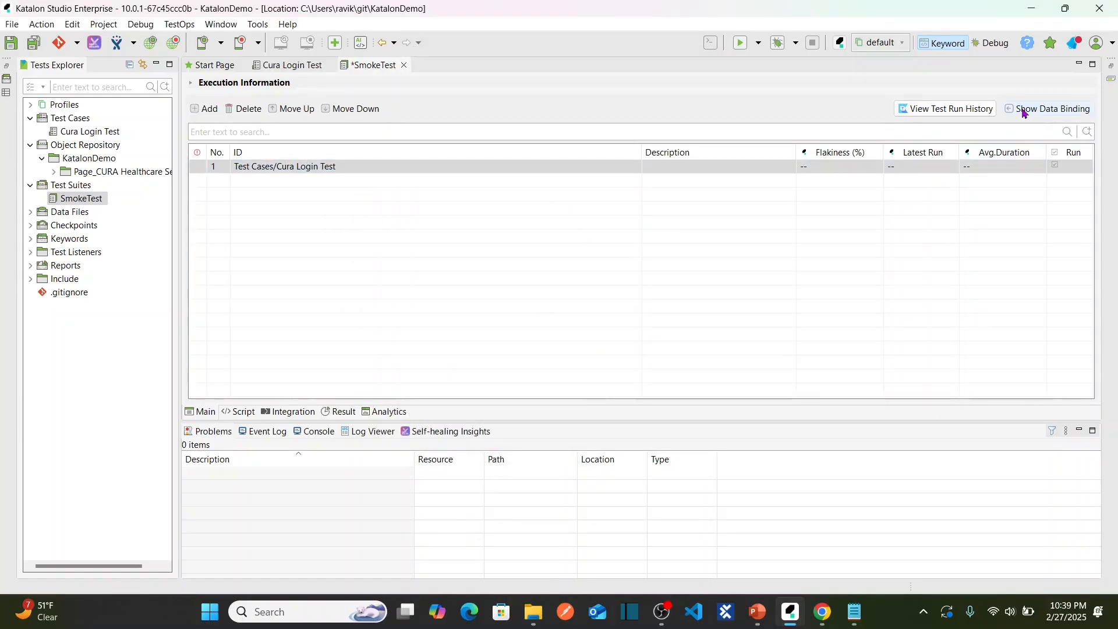
Show the SmokeTest data binding, glance at the Lesson 46 folder, and return to Katalon.
{"action": "left_click", "coordinate": [1043, 112]}
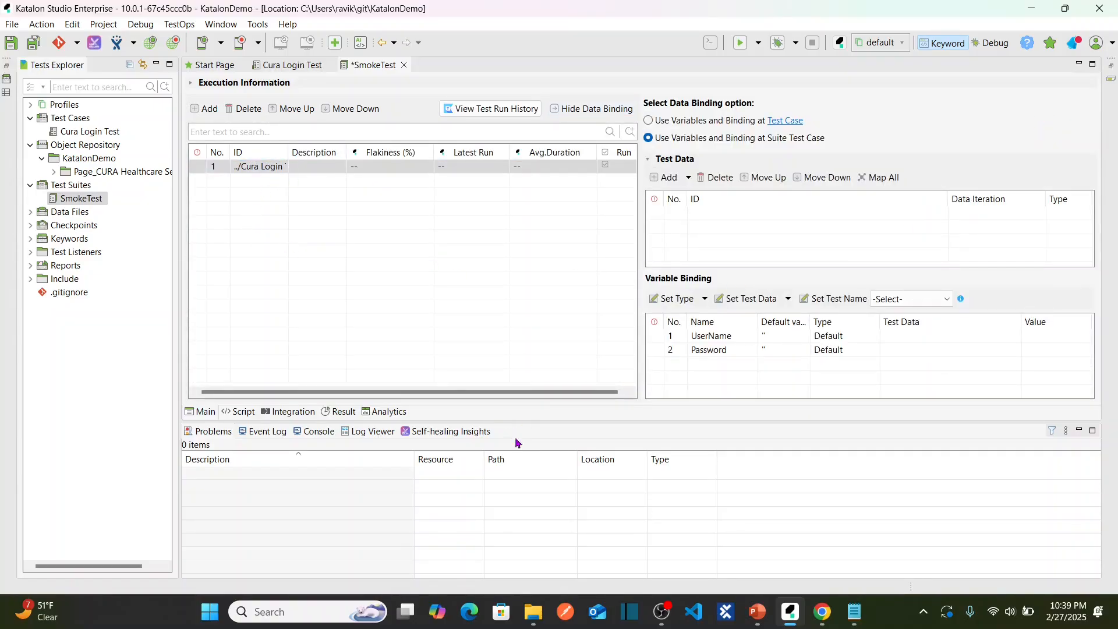
{"action": "mouse_move", "coordinate": [532, 612]}
{"action": "left_click", "coordinate": [482, 534]}
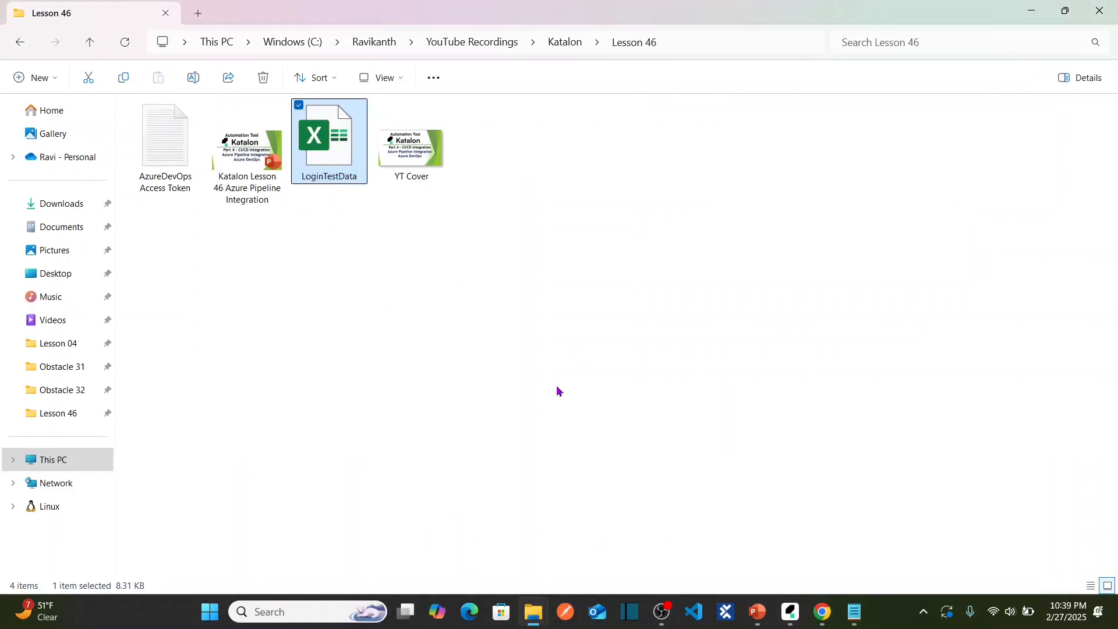
{"action": "key", "text": "alt+Tab"}
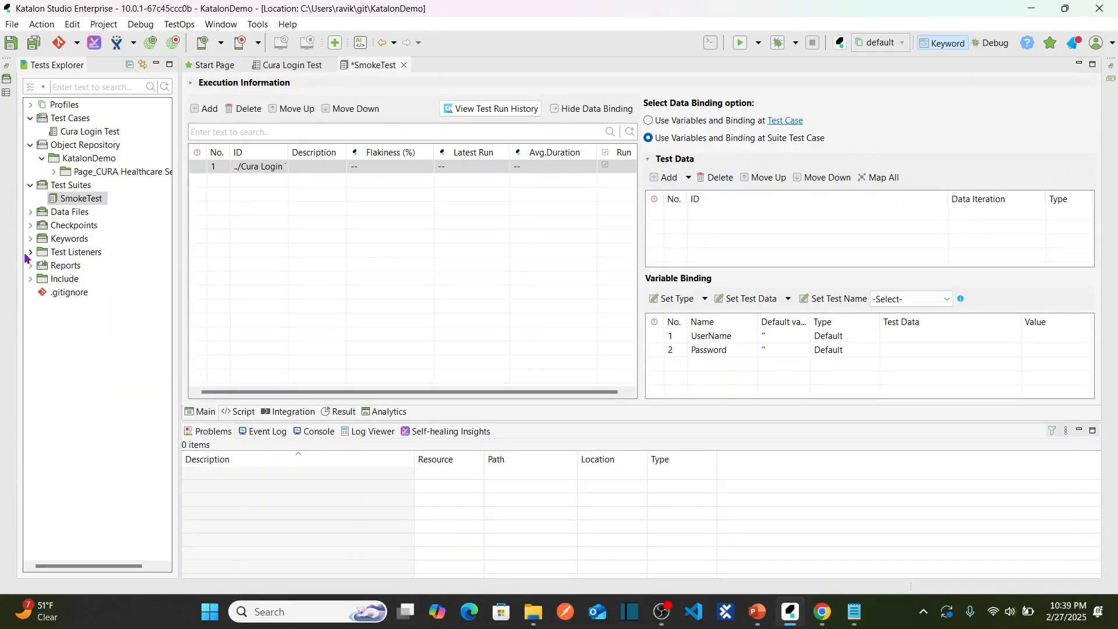
Create a LoginTestData test data item of type Excel File under Data Files.
{"action": "left_click", "coordinate": [73, 213]}
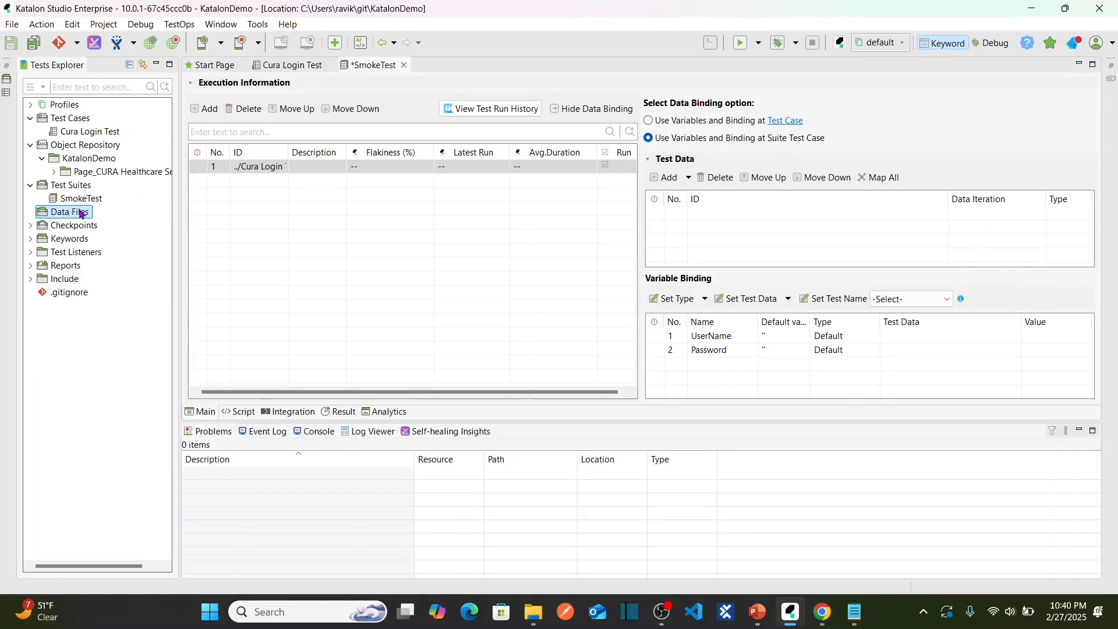
{"action": "right_click", "coordinate": [81, 215]}
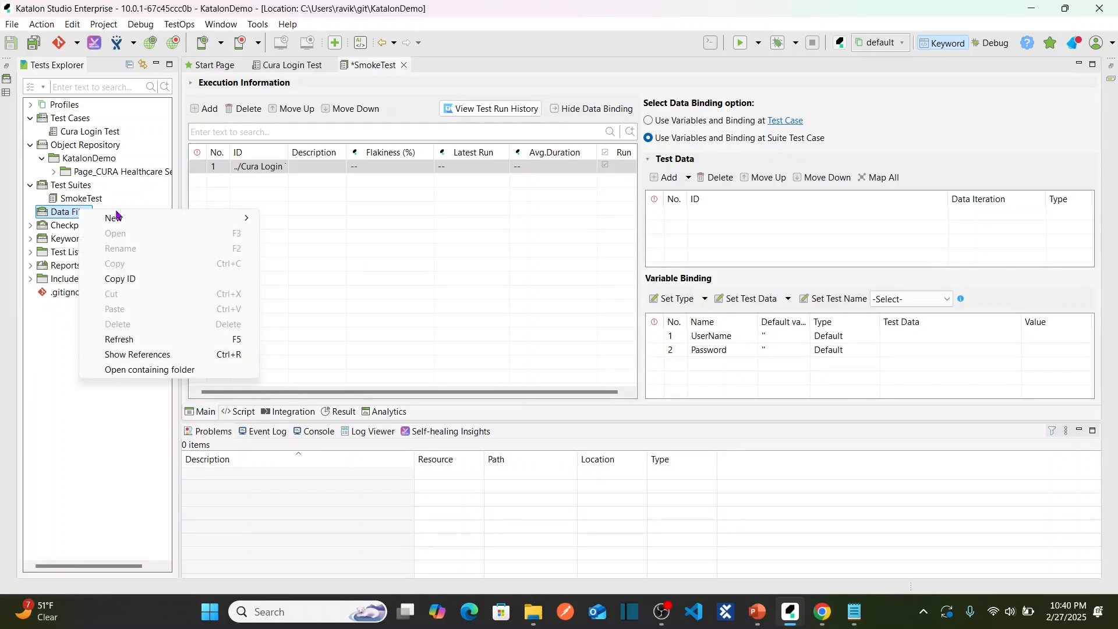
{"action": "mouse_move", "coordinate": [160, 219]}
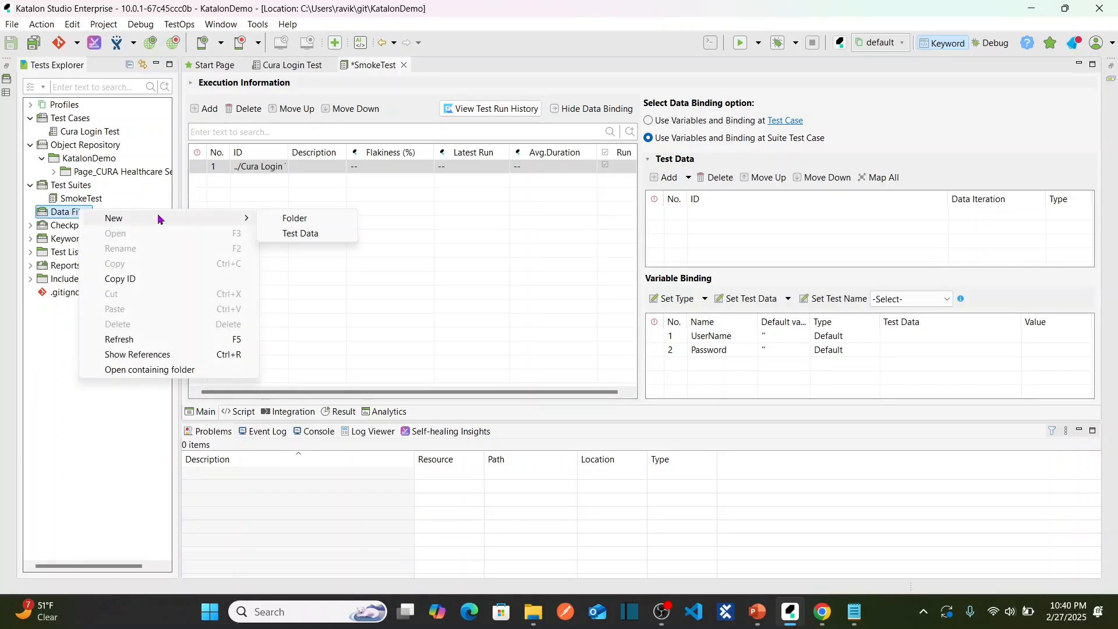
{"action": "left_click", "coordinate": [299, 233]}
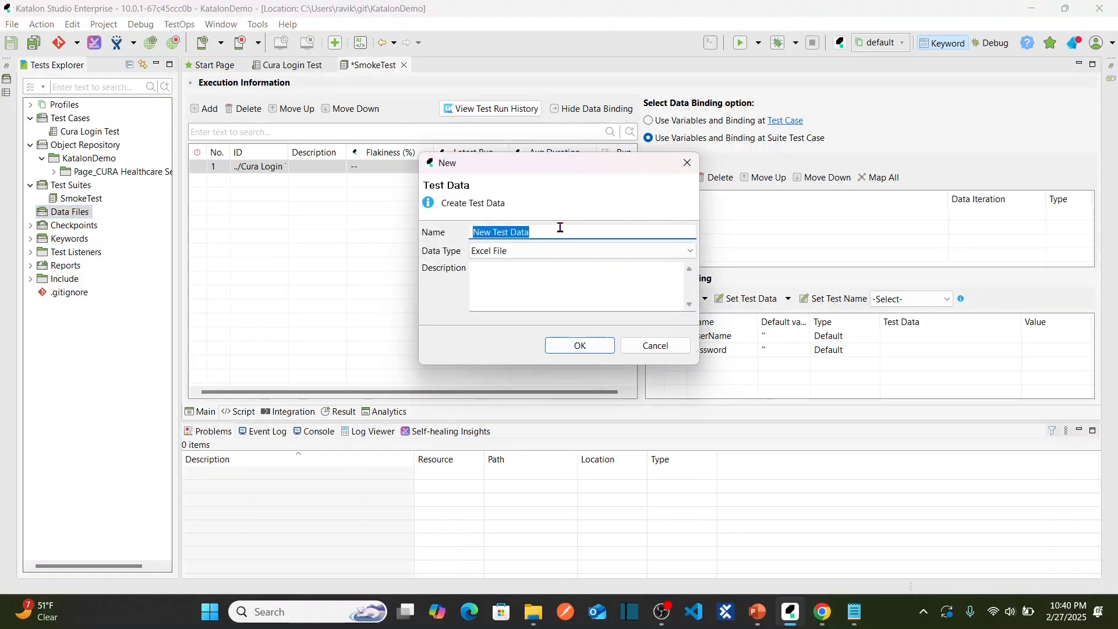
{"action": "type", "text": "LoginT"}
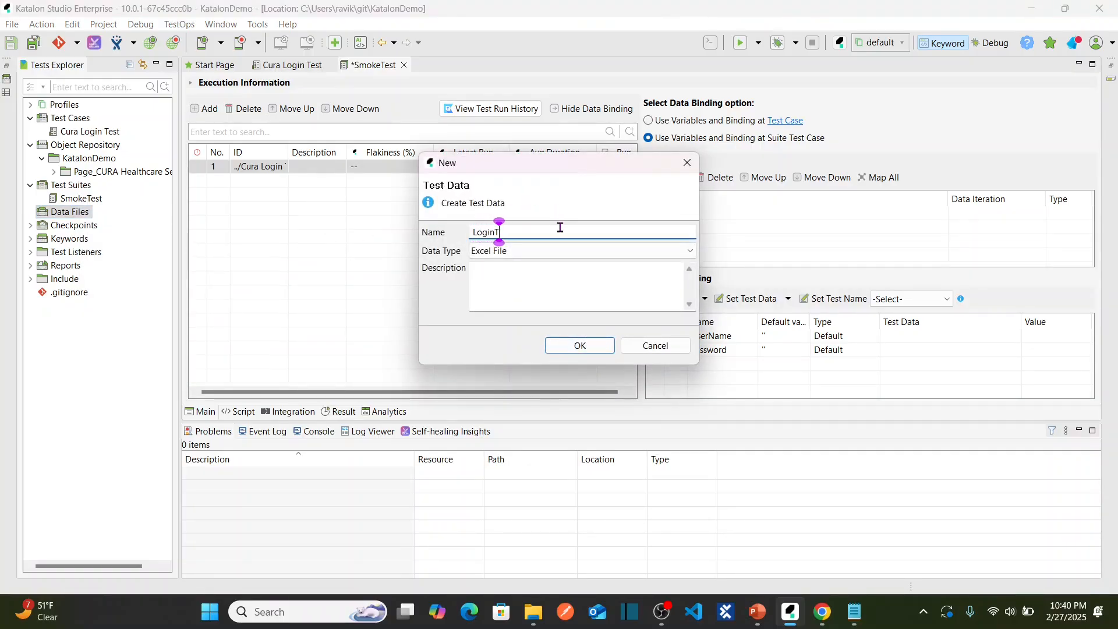
{"action": "type", "text": "estData"}
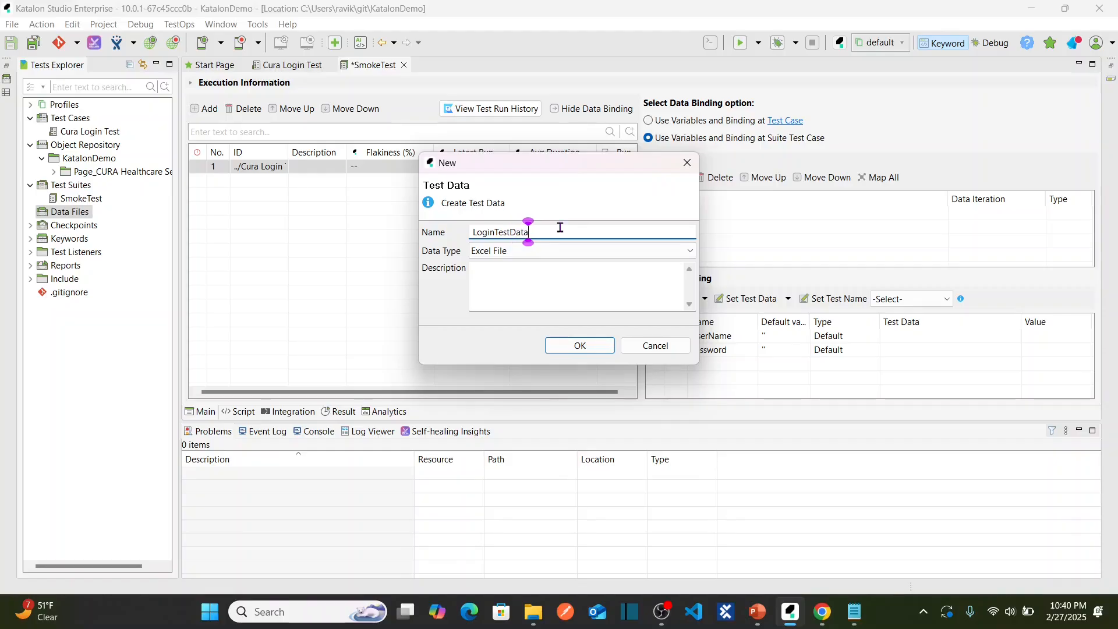
{"action": "left_click", "coordinate": [549, 257]}
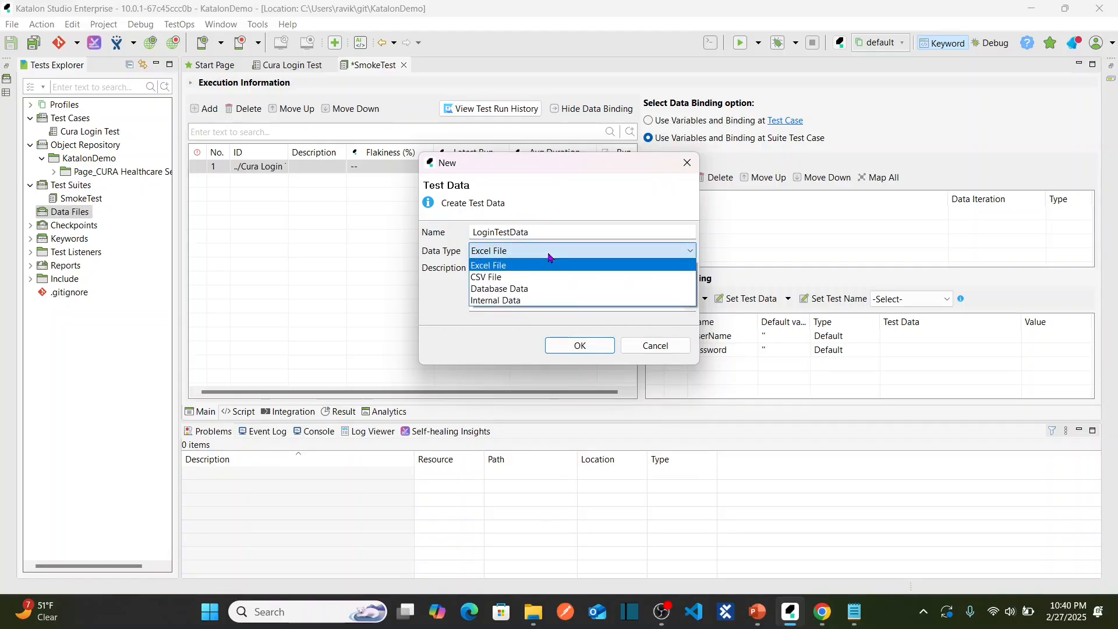
{"action": "left_click", "coordinate": [534, 267]}
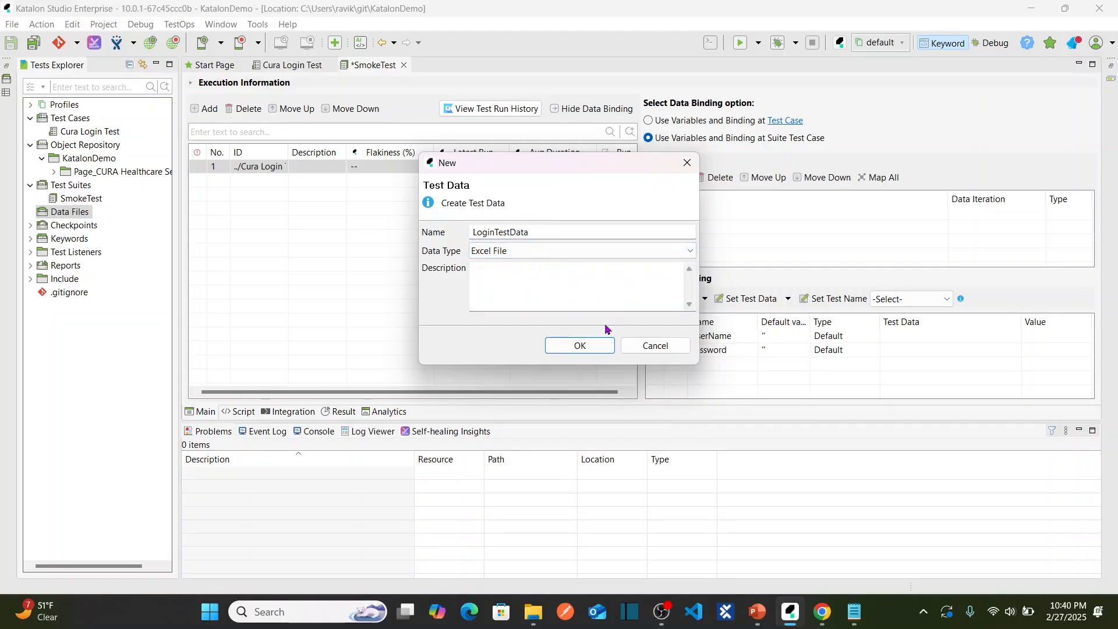
{"action": "left_click", "coordinate": [581, 346]}
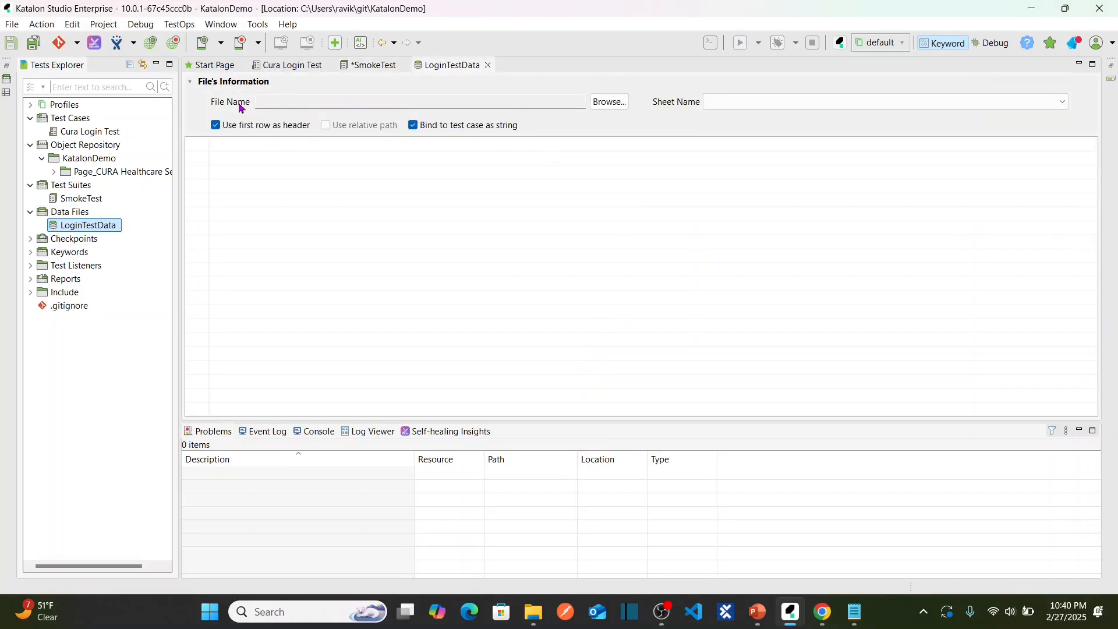
Load LoginTestData.xlsx from the Lesson 46 folder as the data file's source.
{"action": "left_click", "coordinate": [608, 103]}
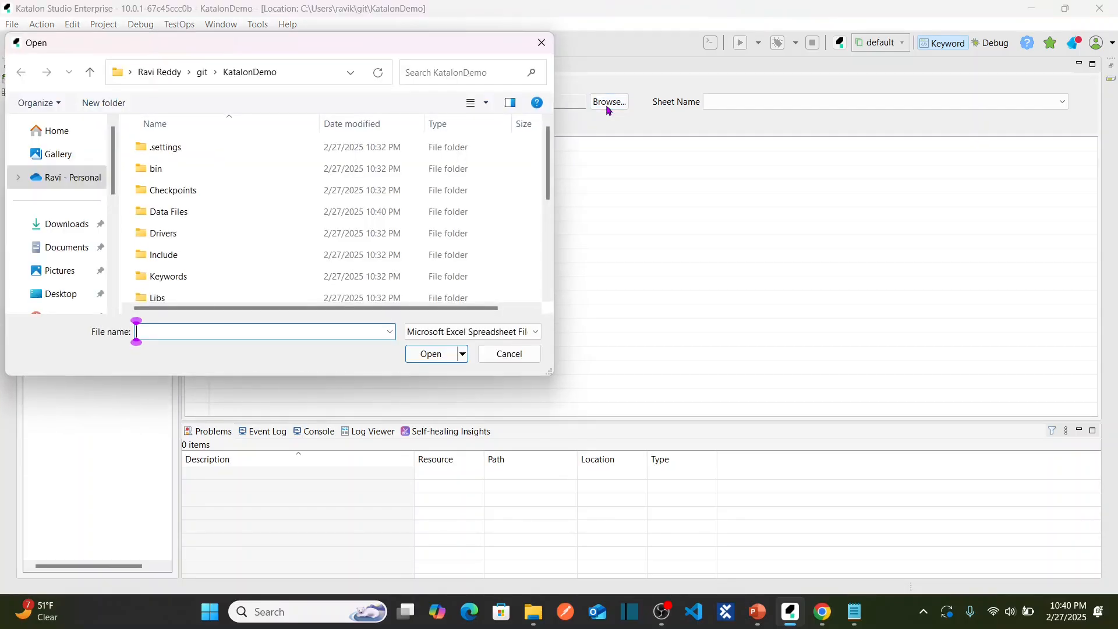
{"action": "mouse_move", "coordinate": [533, 611]}
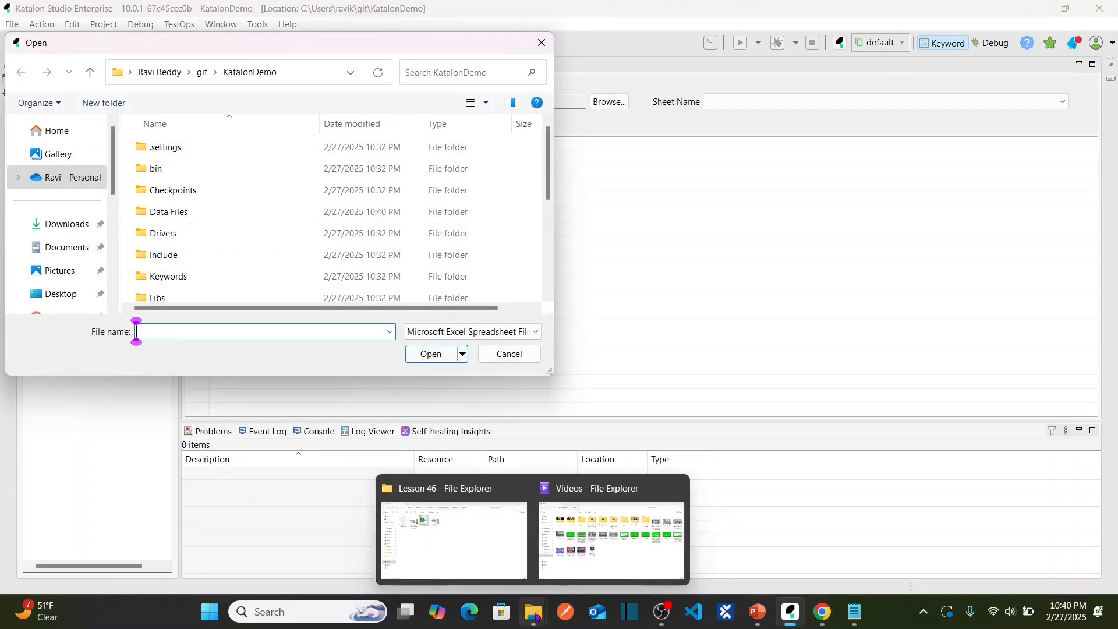
{"action": "left_click", "coordinate": [453, 531]}
{"action": "left_click", "coordinate": [697, 42]}
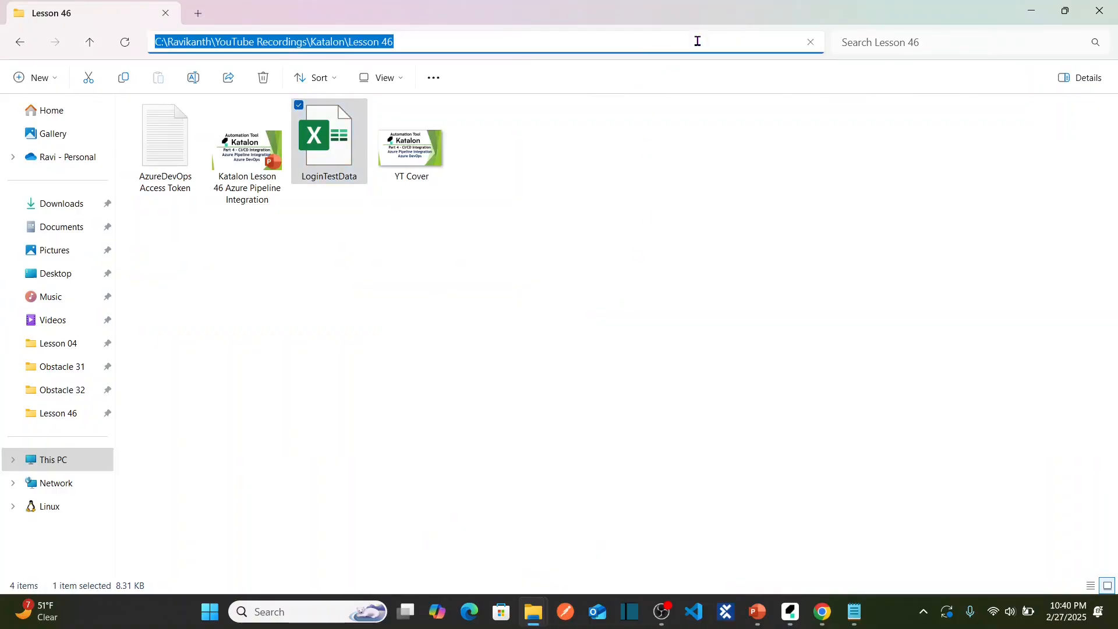
{"action": "key", "text": "alt+Tab"}
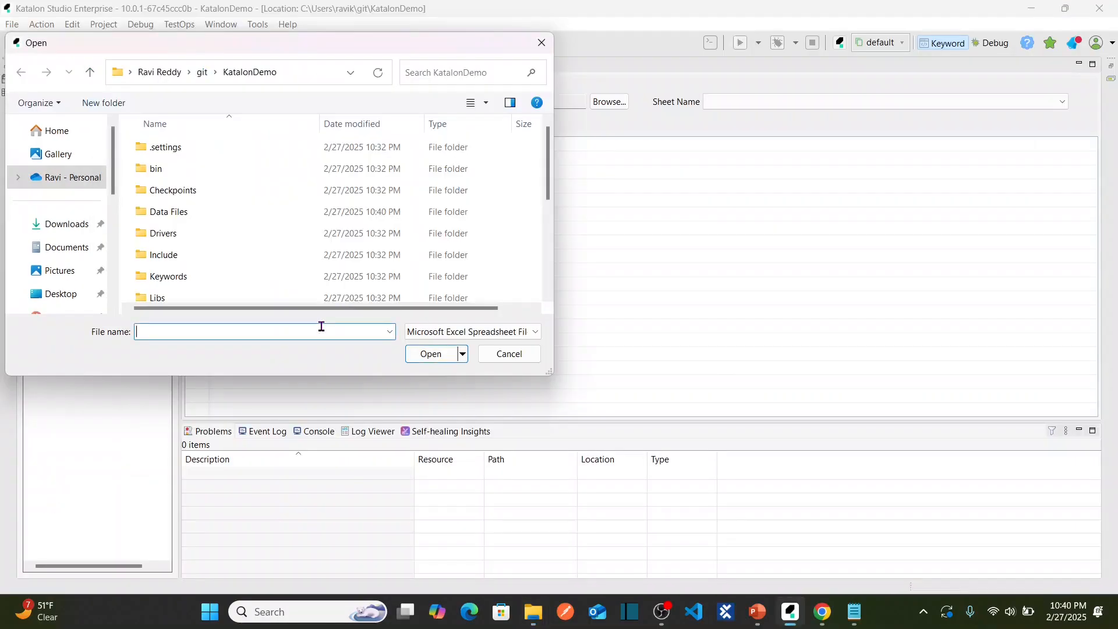
{"action": "type", "text": "C:\\Users\\ravik\\YouTube Recordings\\Katalon\\Lesson 46"}
{"action": "left_click", "coordinate": [431, 354]}
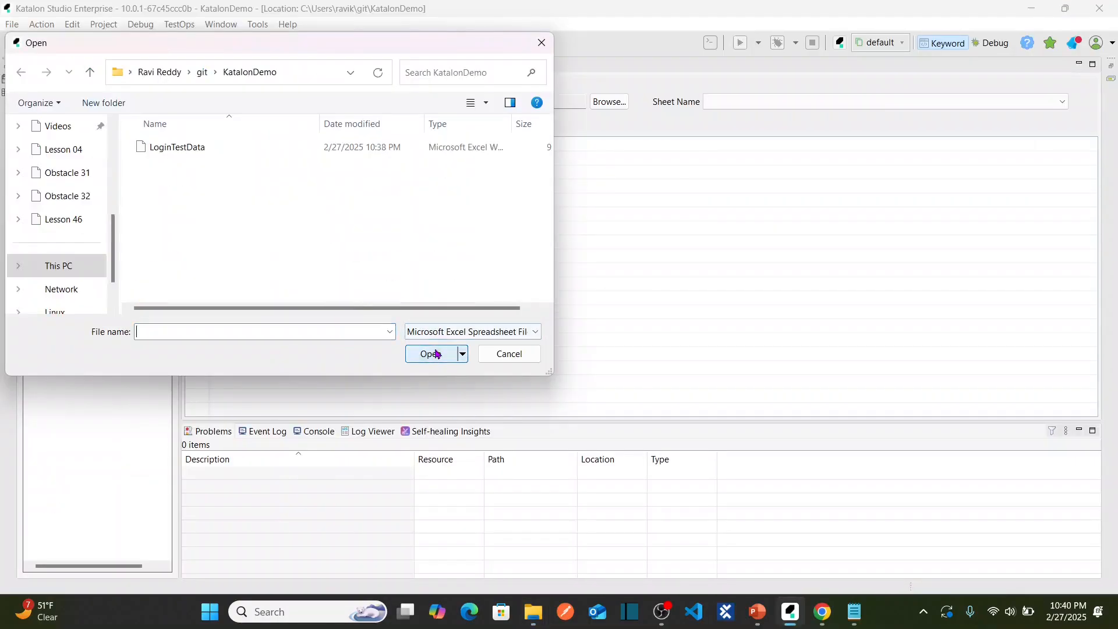
{"action": "left_click", "coordinate": [212, 149]}
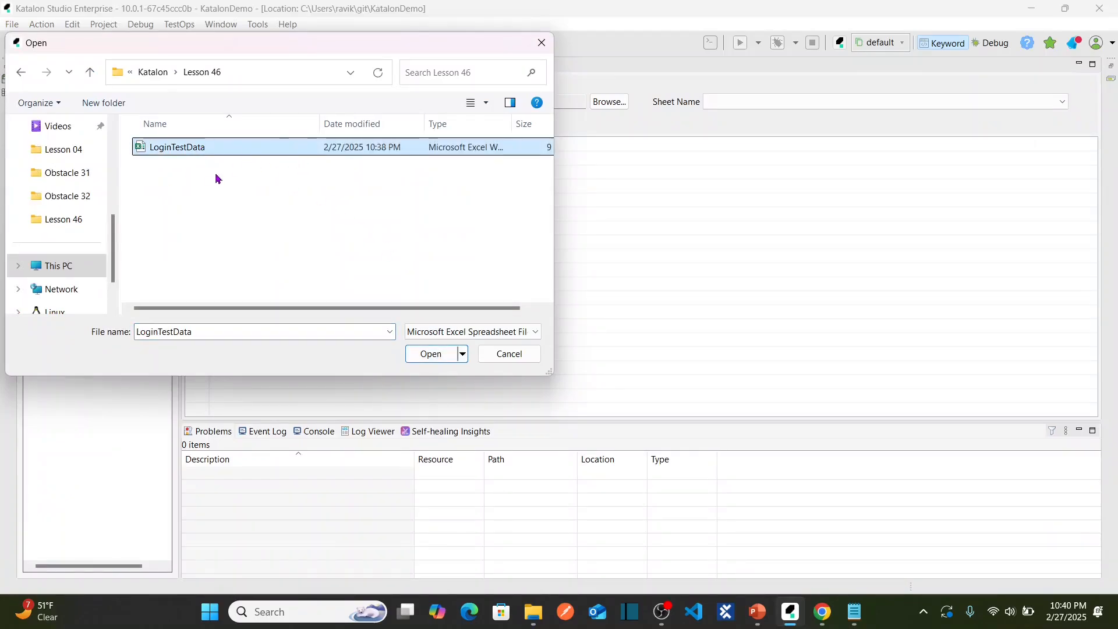
{"action": "left_click", "coordinate": [431, 354]}
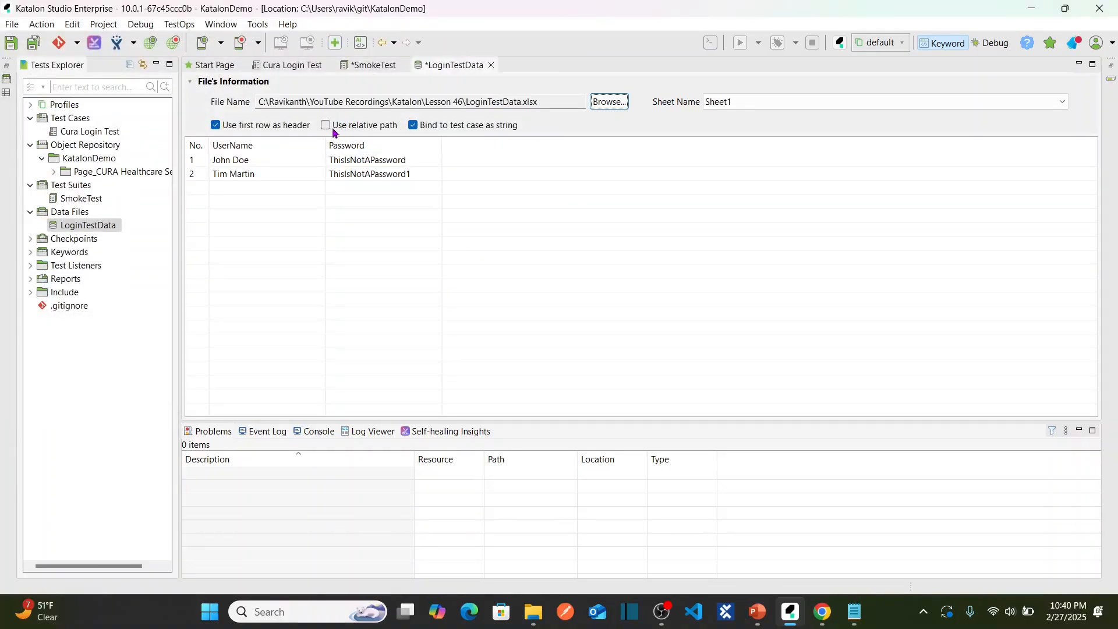
Switch LoginTestData to a relative path, save all changes, and close the data file.
{"action": "left_click", "coordinate": [326, 127]}
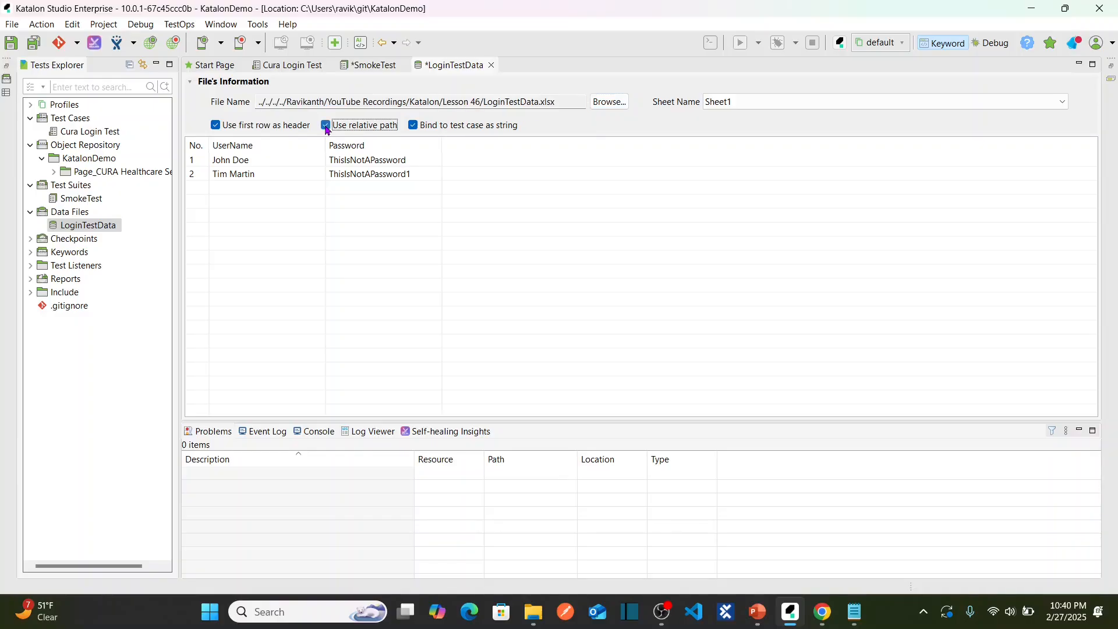
{"action": "left_click", "coordinate": [326, 126]}
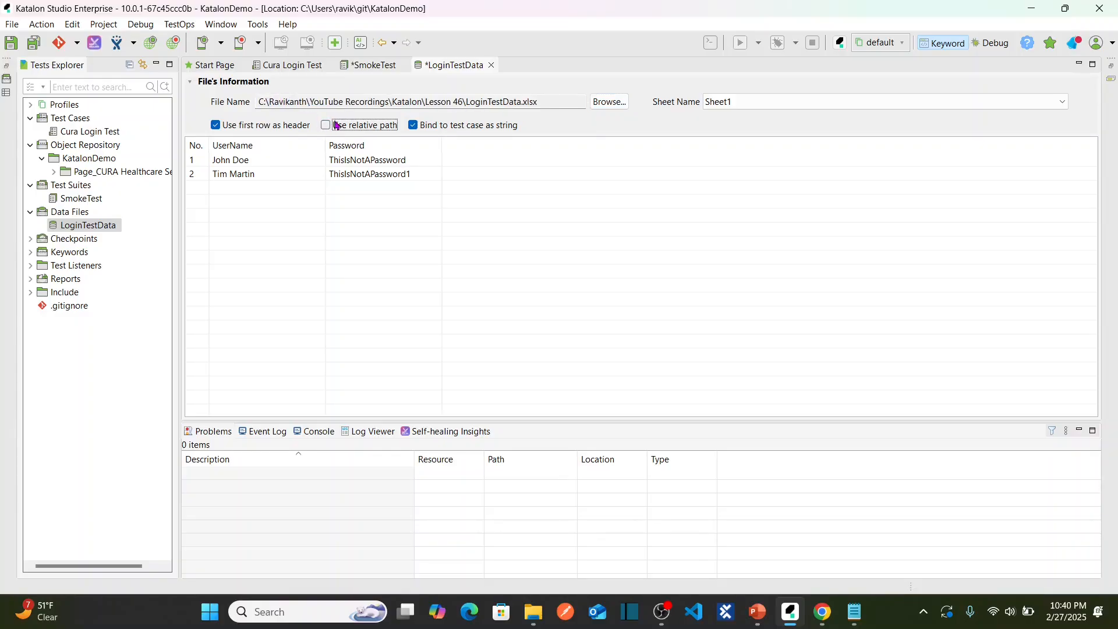
{"action": "left_click", "coordinate": [326, 126]}
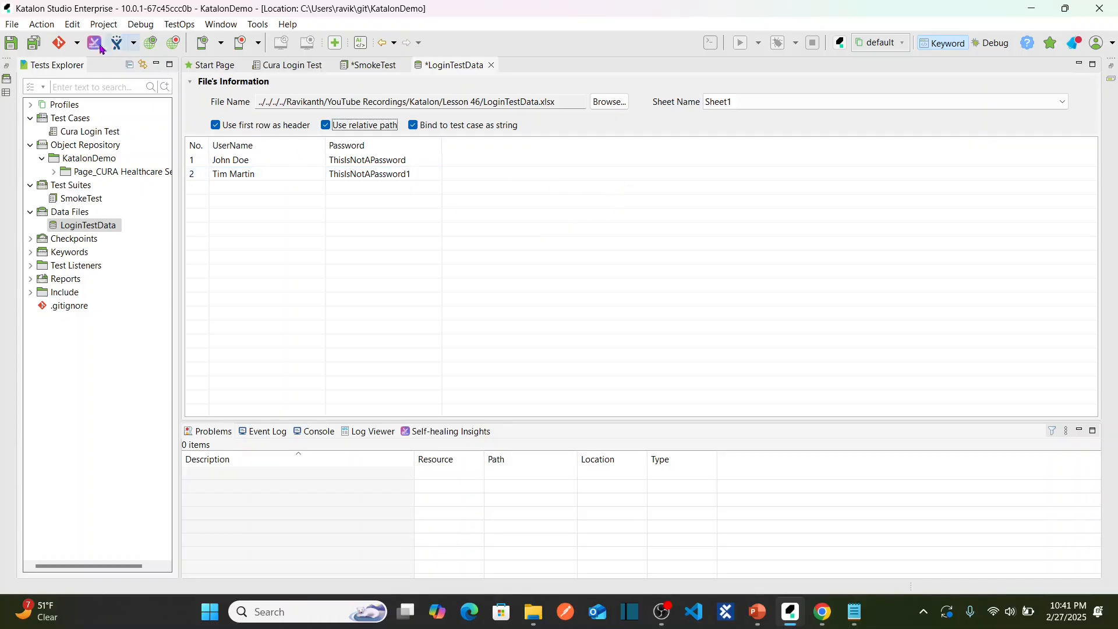
{"action": "left_click", "coordinate": [34, 47]}
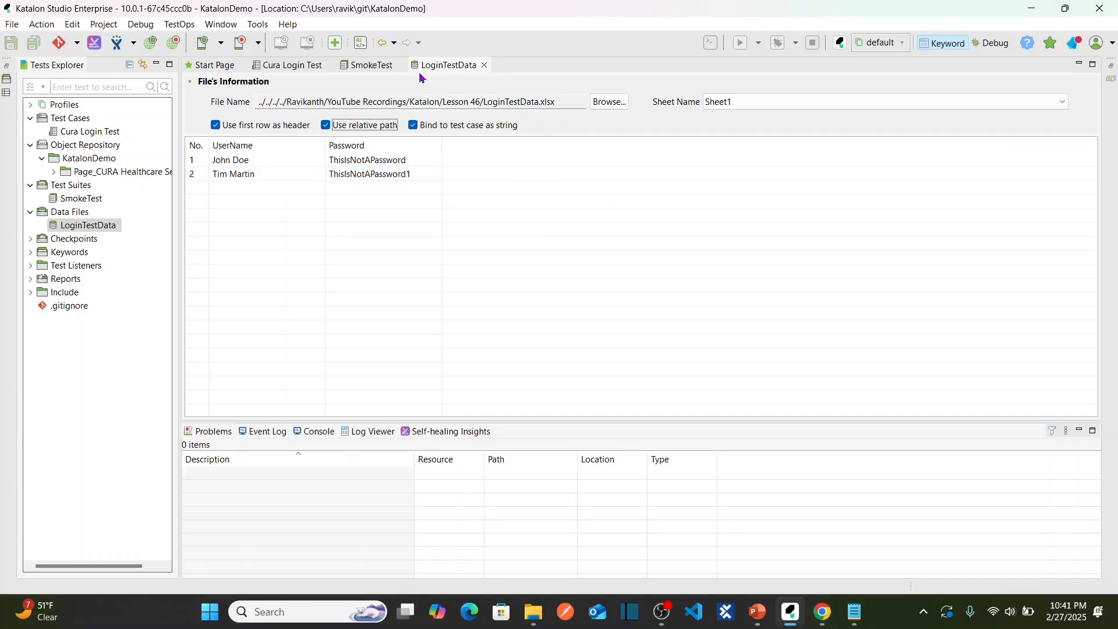
{"action": "left_click", "coordinate": [483, 64]}
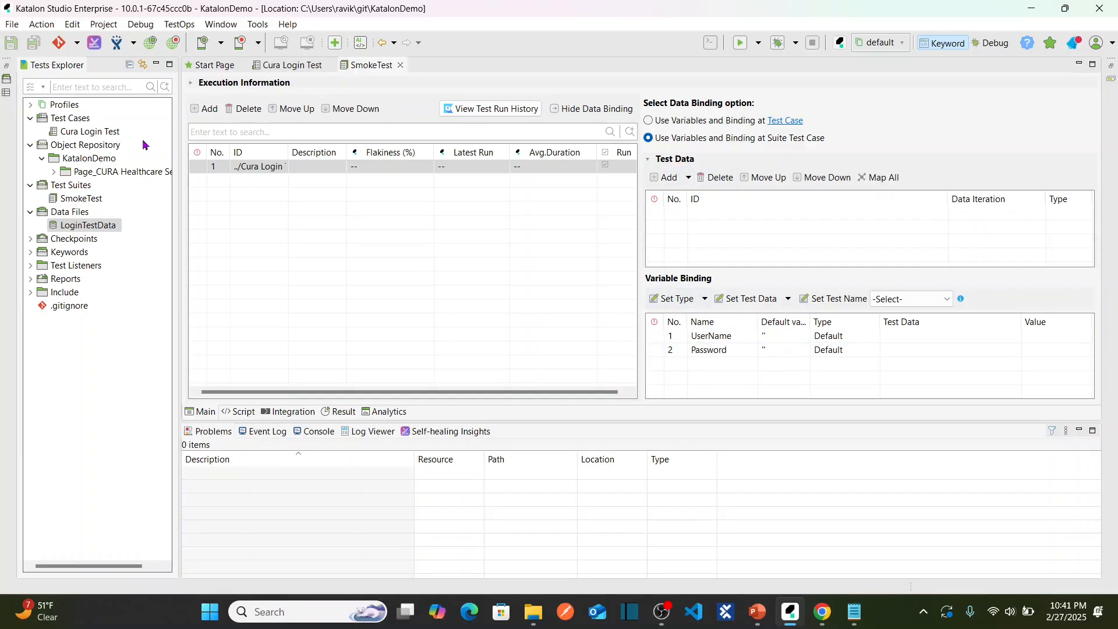
{"action": "left_click", "coordinate": [87, 137]}
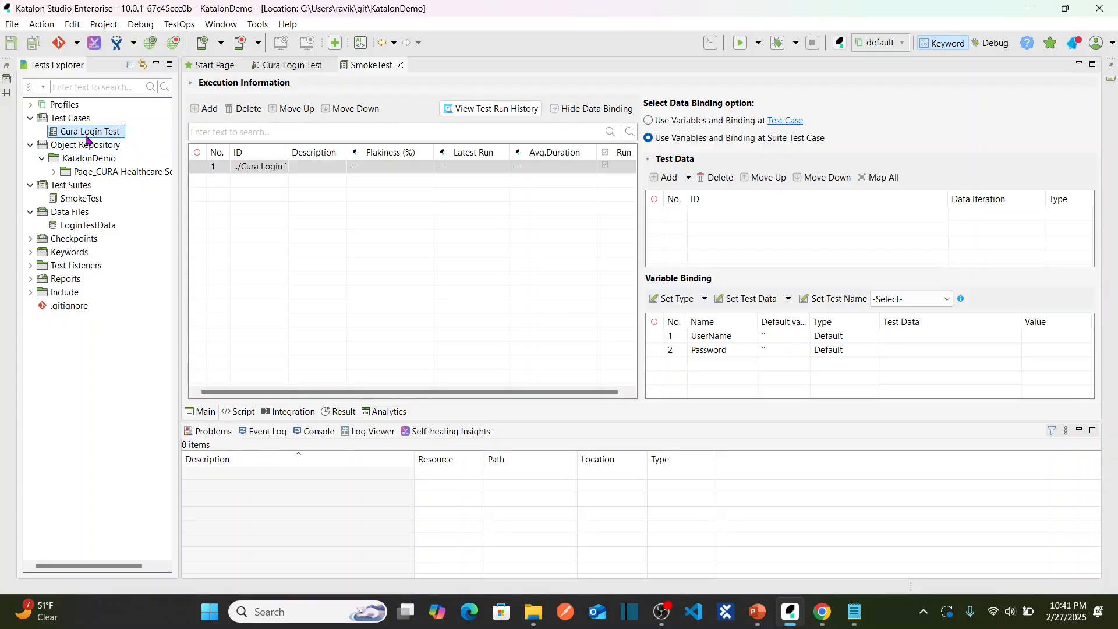
{"action": "double_click", "coordinate": [87, 138]}
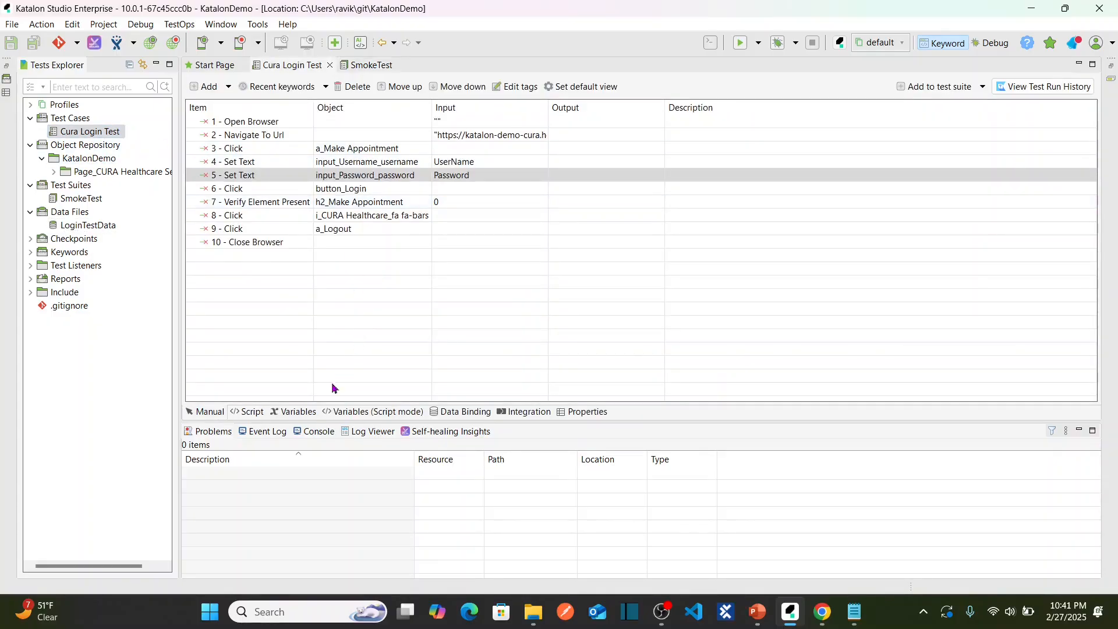
{"action": "left_click", "coordinate": [298, 411]}
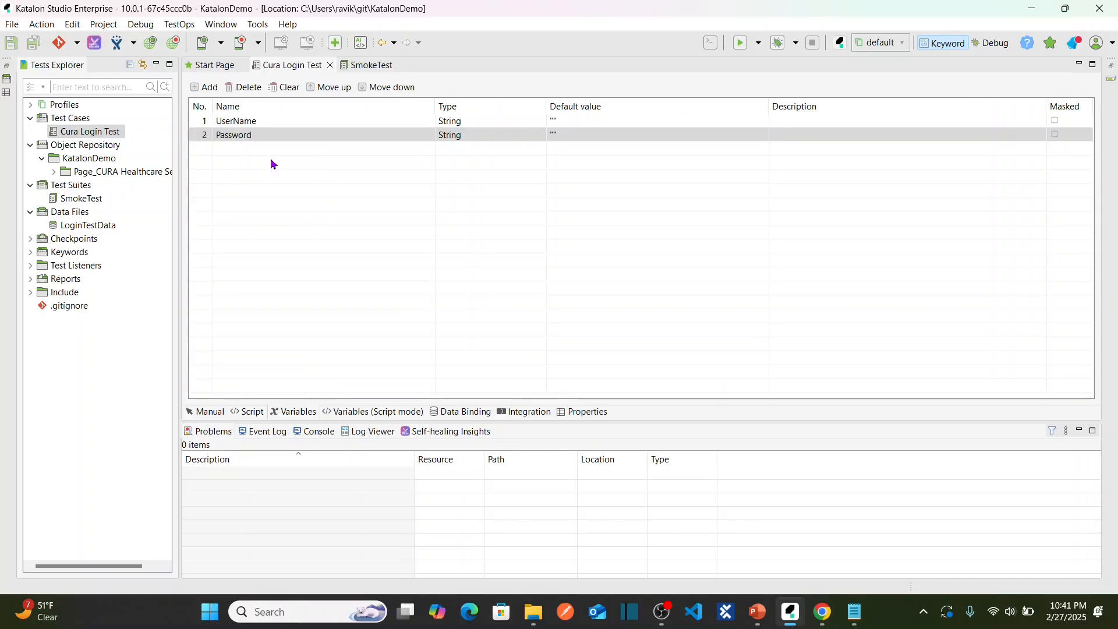
{"action": "double_click", "coordinate": [85, 199]}
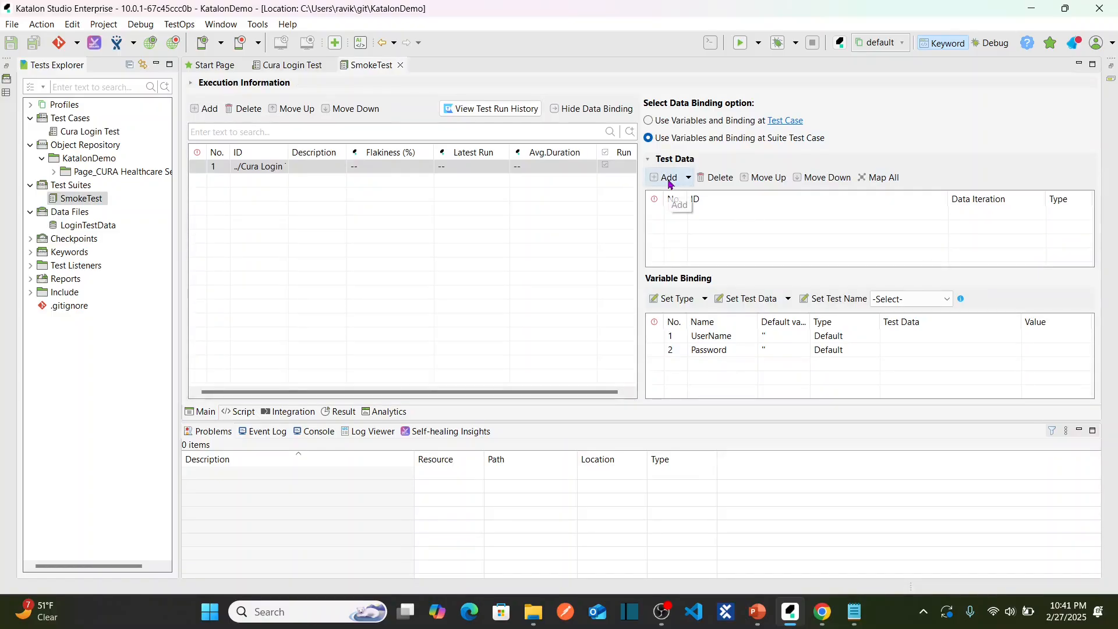
{"action": "left_click", "coordinate": [722, 350]}
{"action": "left_click", "coordinate": [792, 337]}
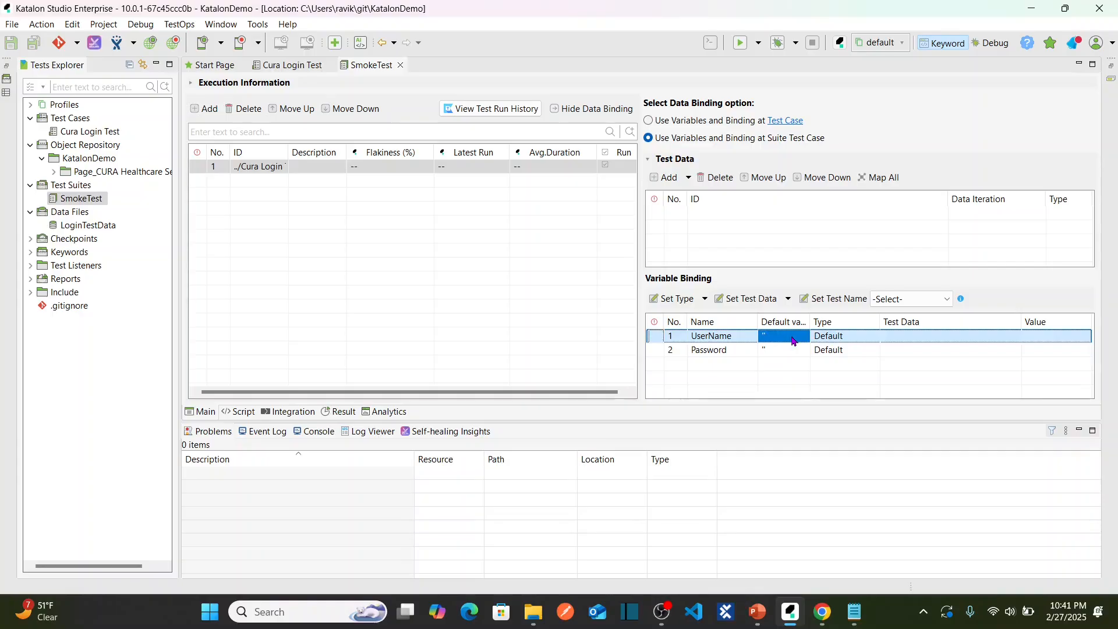
{"action": "left_click", "coordinate": [730, 337]}
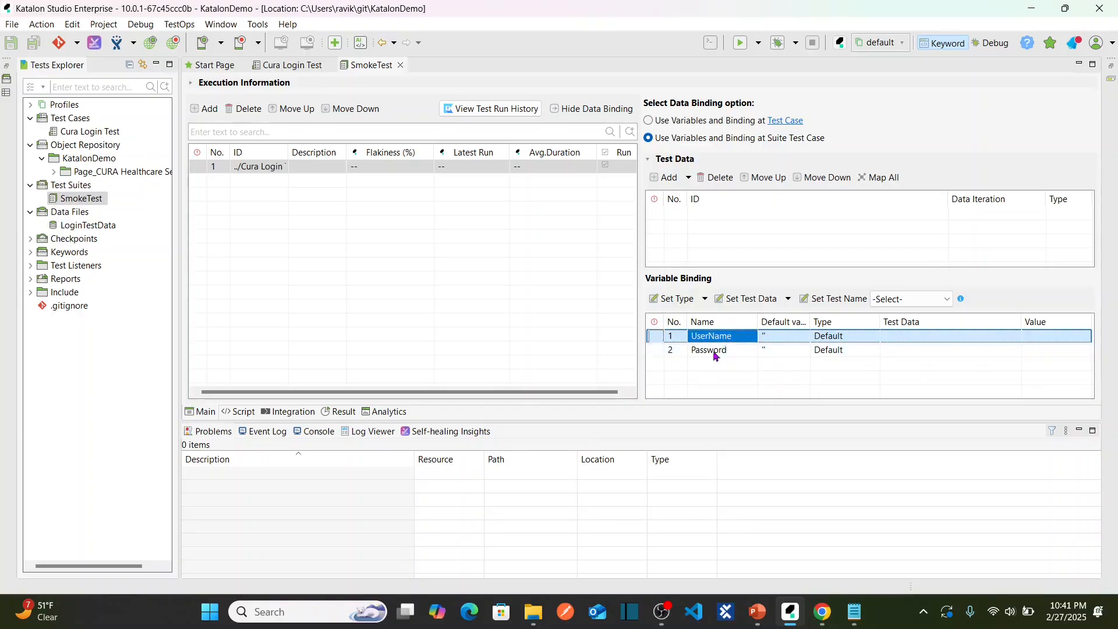
{"action": "left_click", "coordinate": [714, 353]}
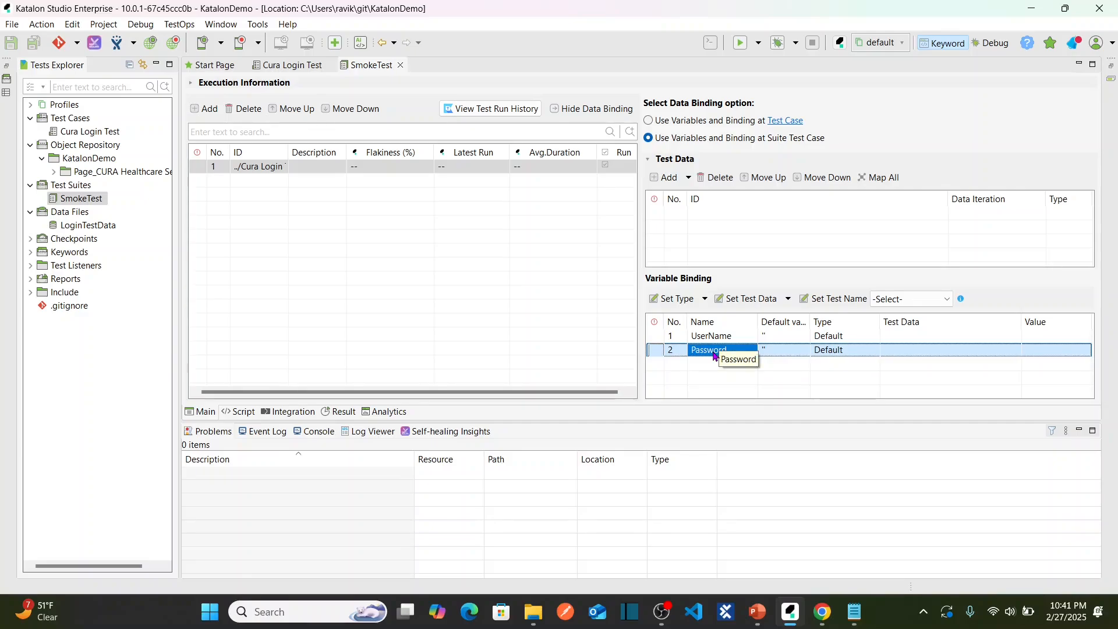
{"action": "left_click", "coordinate": [666, 205]}
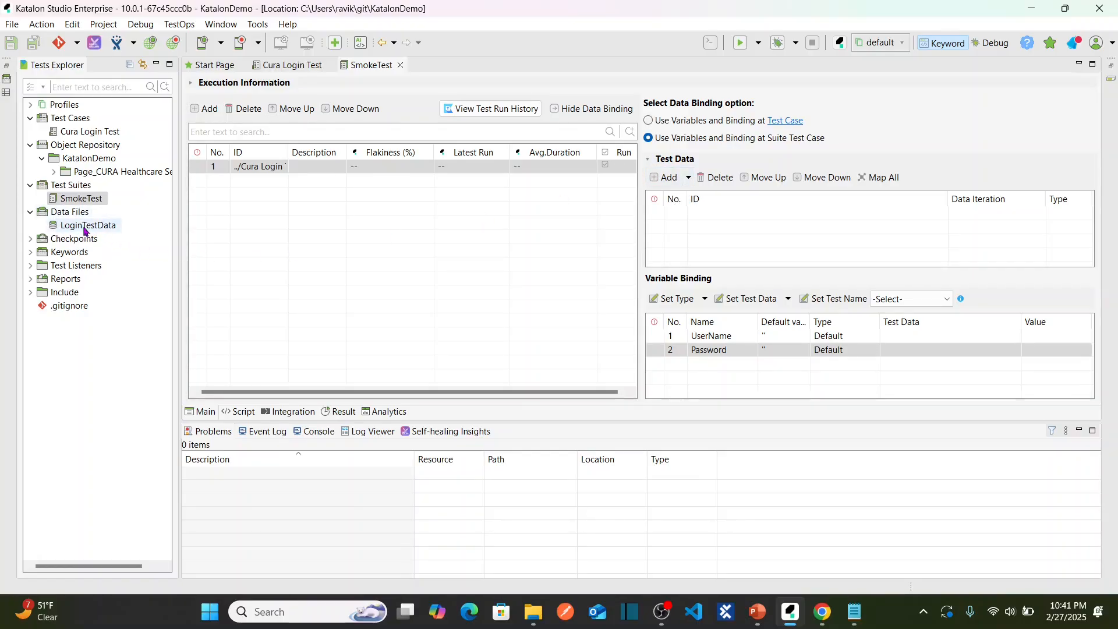
Add Data Files/LoginTestData as SmokeTest's test data, then open the LoginTestData file.
{"action": "left_click", "coordinate": [668, 178]}
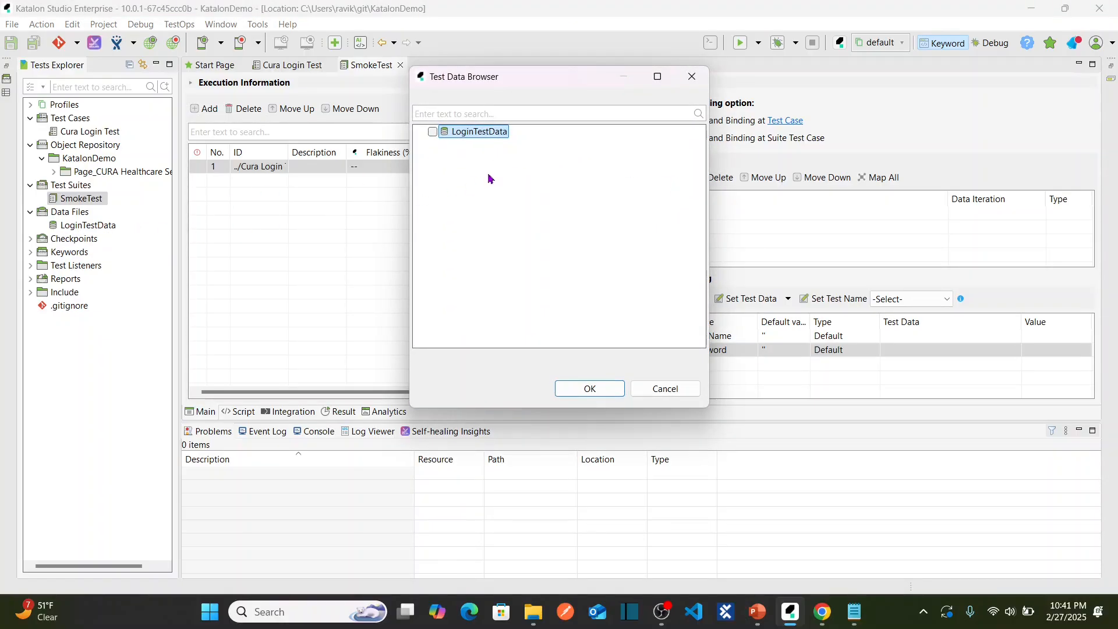
{"action": "left_click", "coordinate": [433, 131]}
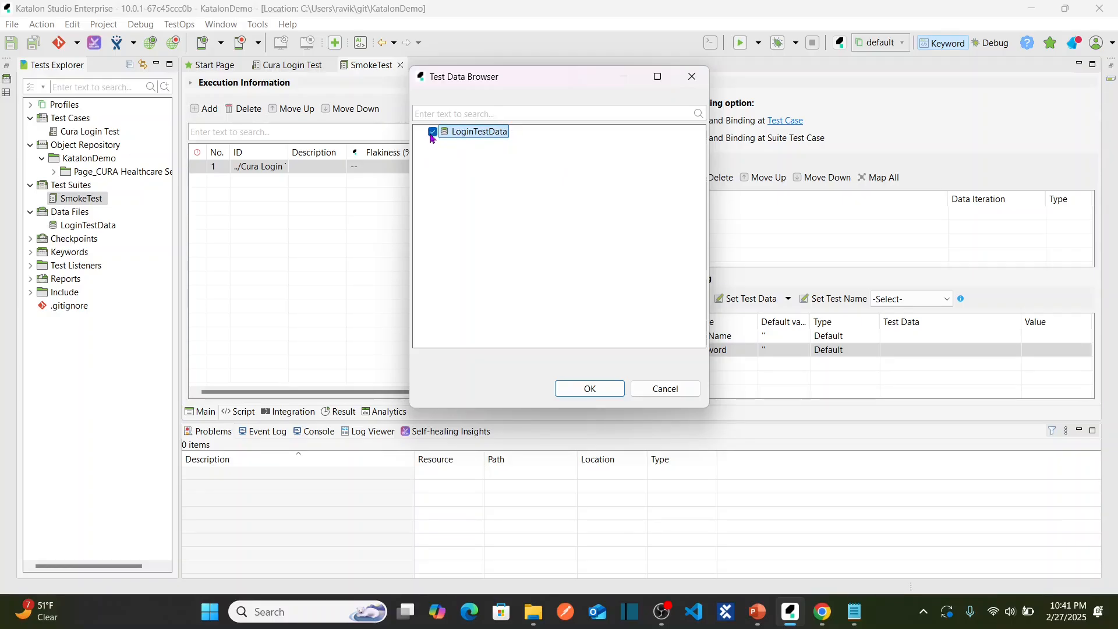
{"action": "left_click", "coordinate": [590, 391]}
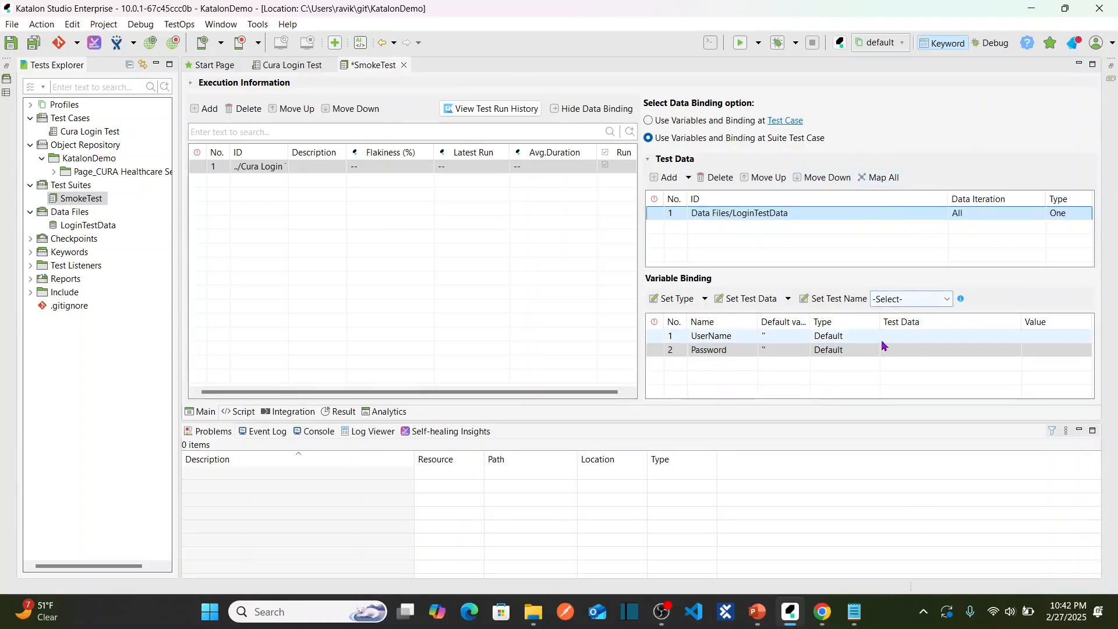
{"action": "left_click", "coordinate": [930, 338]}
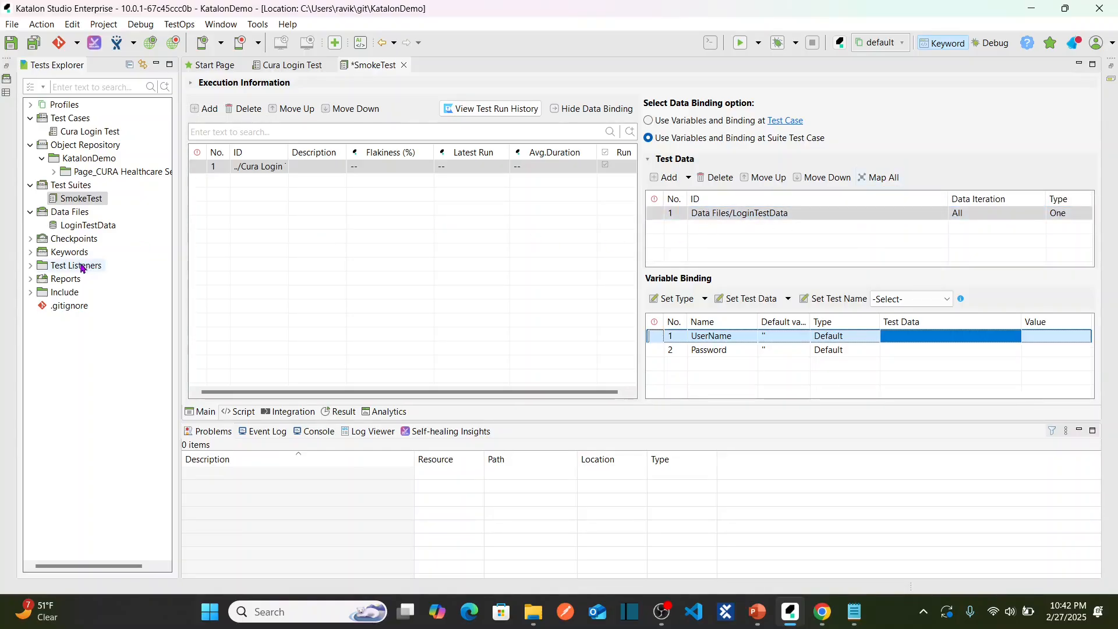
{"action": "double_click", "coordinate": [81, 229]}
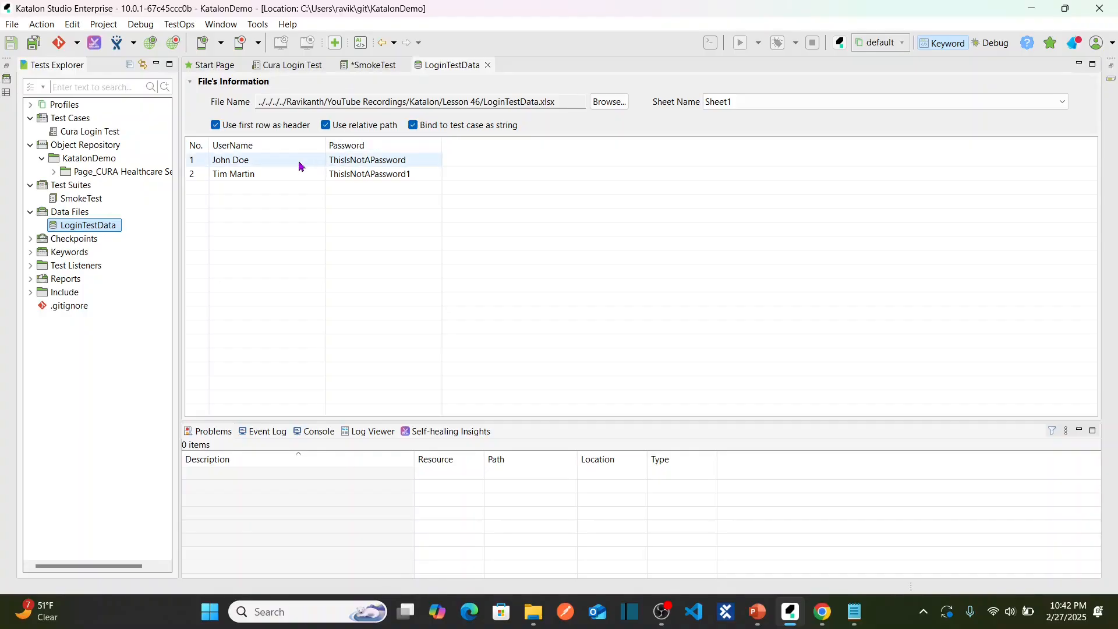
Map UserName and Password to LoginTestData's matching columns with Map All, then save SmokeTest.
{"action": "left_click", "coordinate": [487, 65]}
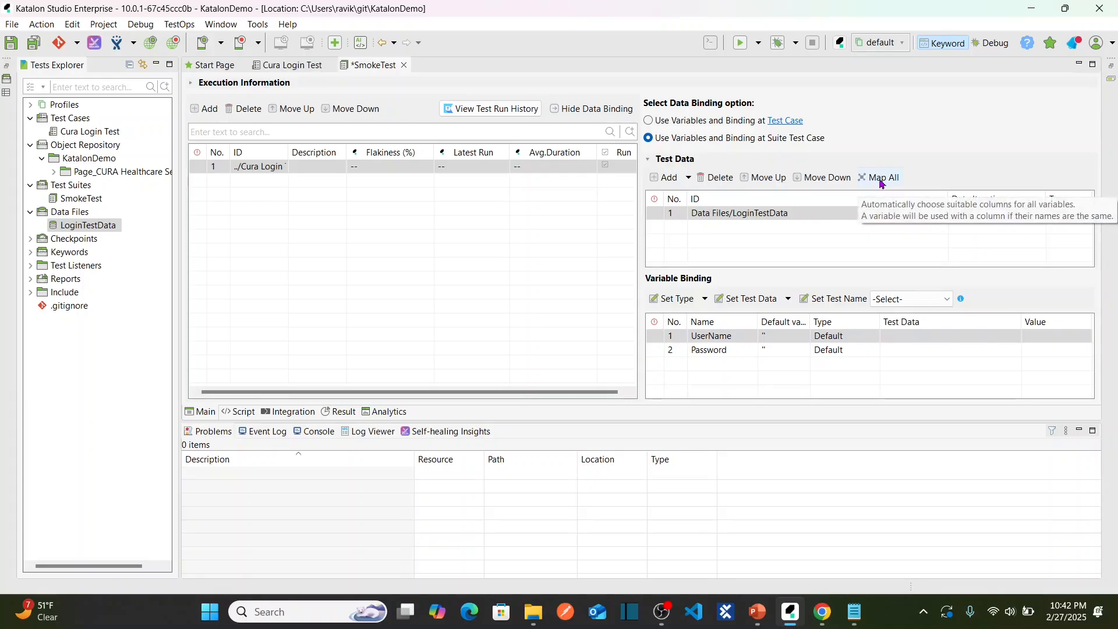
{"action": "left_click", "coordinate": [881, 180]}
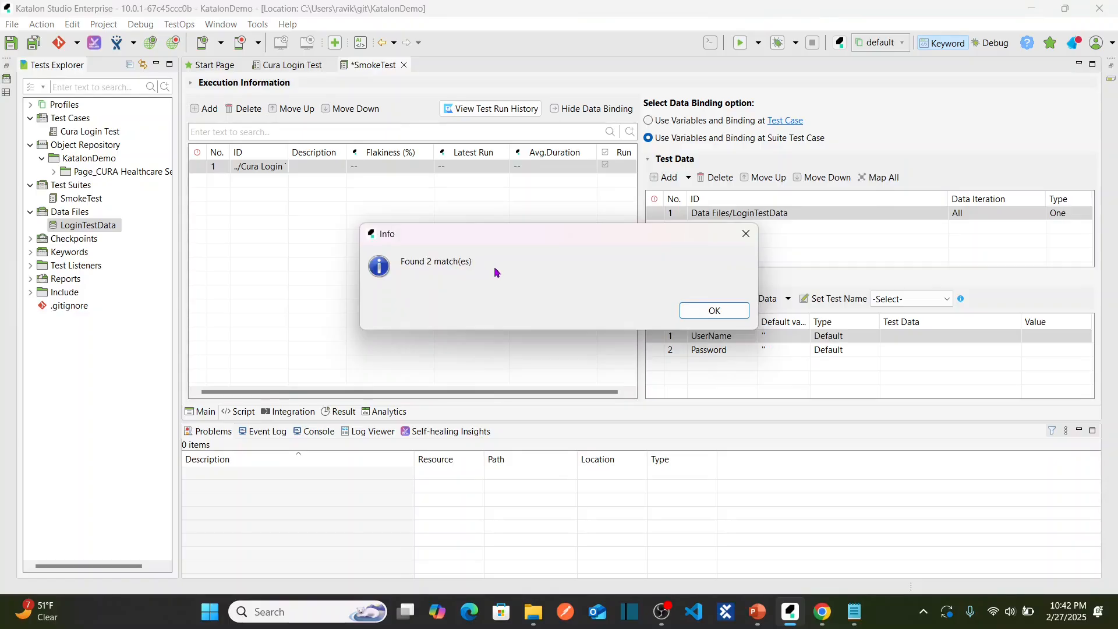
{"action": "left_click", "coordinate": [716, 311]}
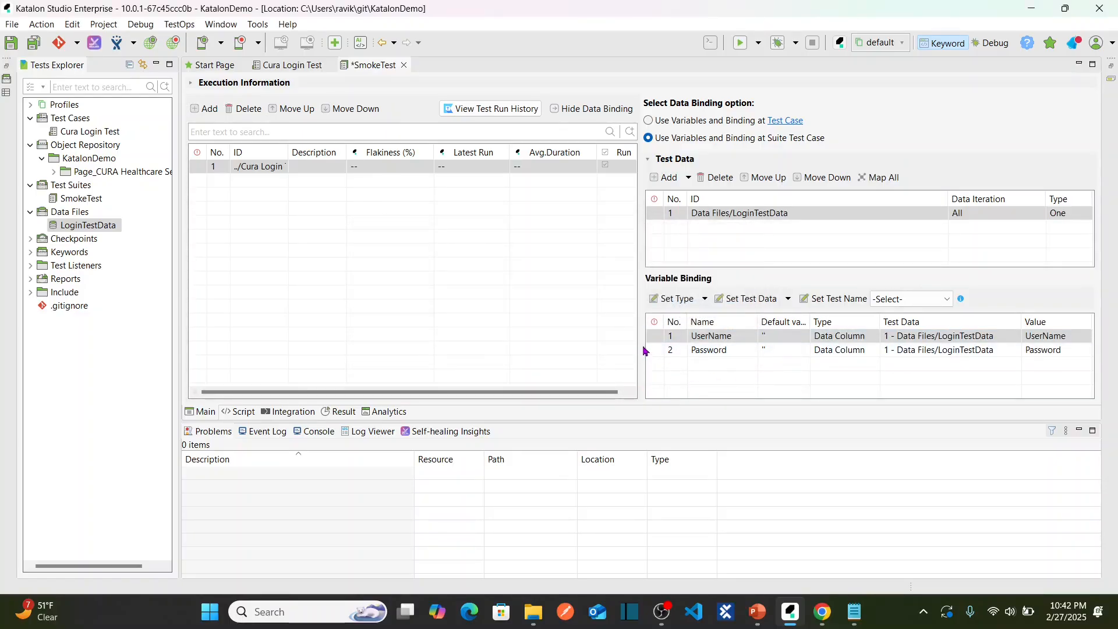
{"action": "left_click_drag", "start_coordinate": [644, 350], "coordinate": [595, 348]}
{"action": "left_click", "coordinate": [689, 339]}
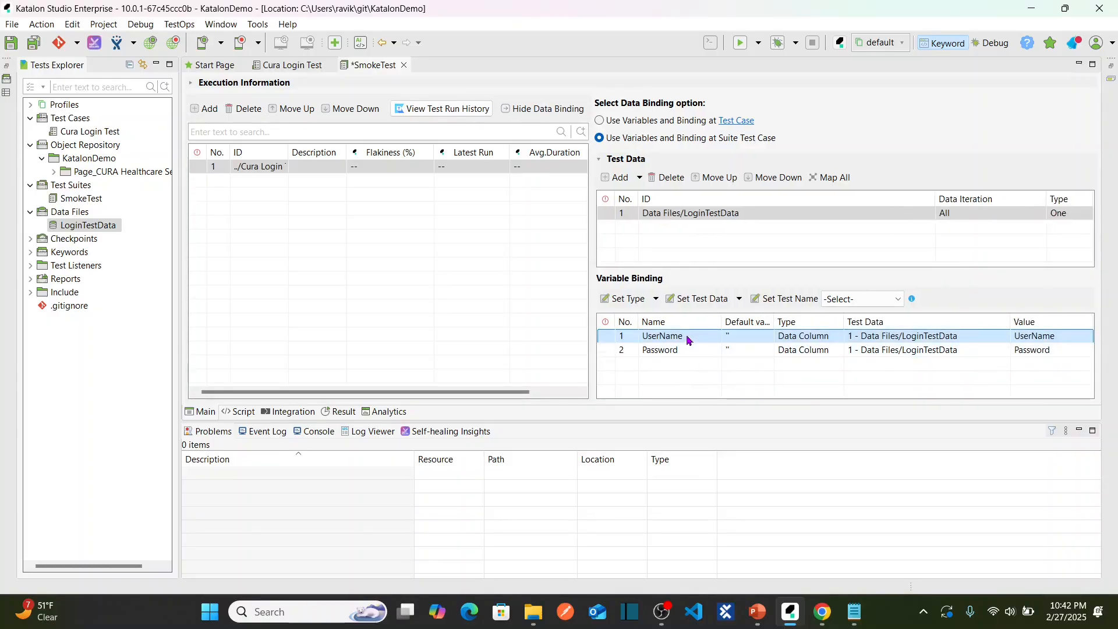
{"action": "left_click", "coordinate": [863, 337]}
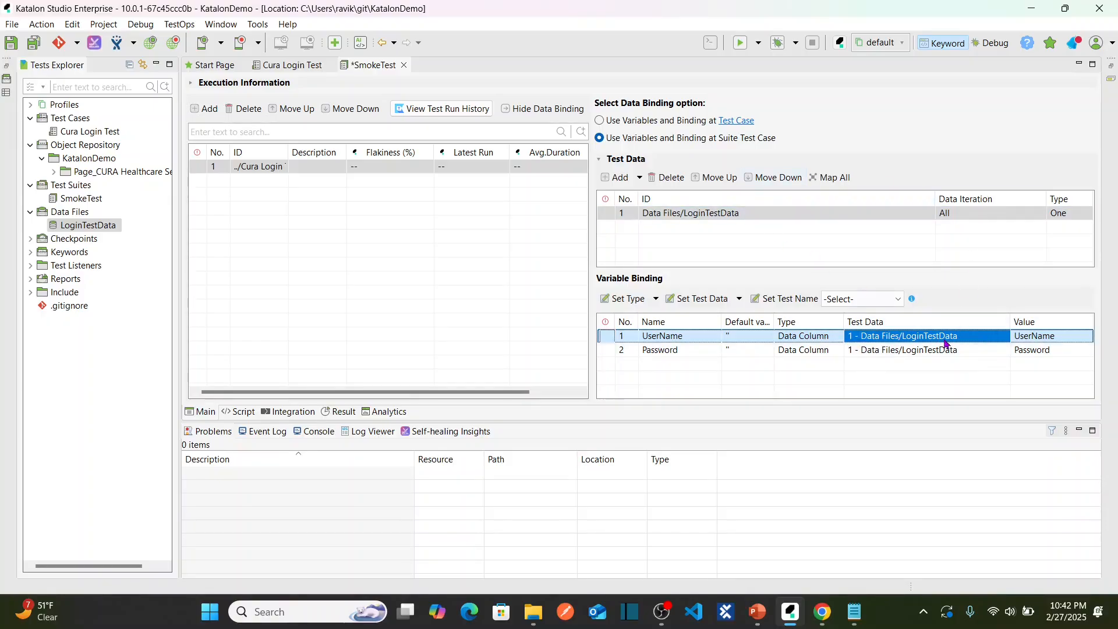
{"action": "left_click", "coordinate": [1053, 336]}
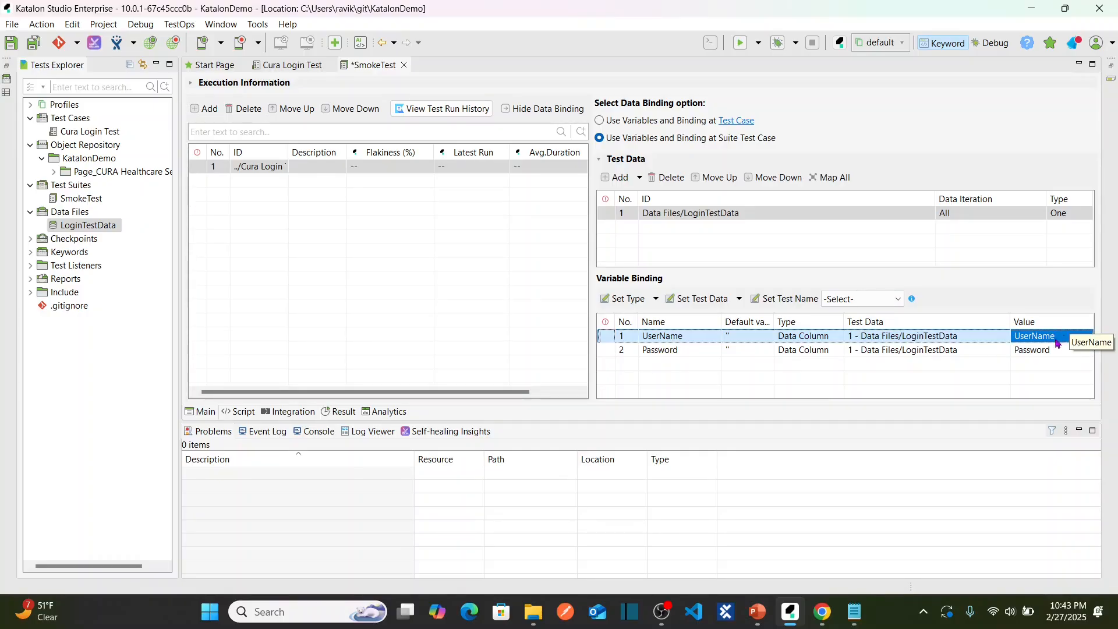
{"action": "left_click", "coordinate": [1039, 353]}
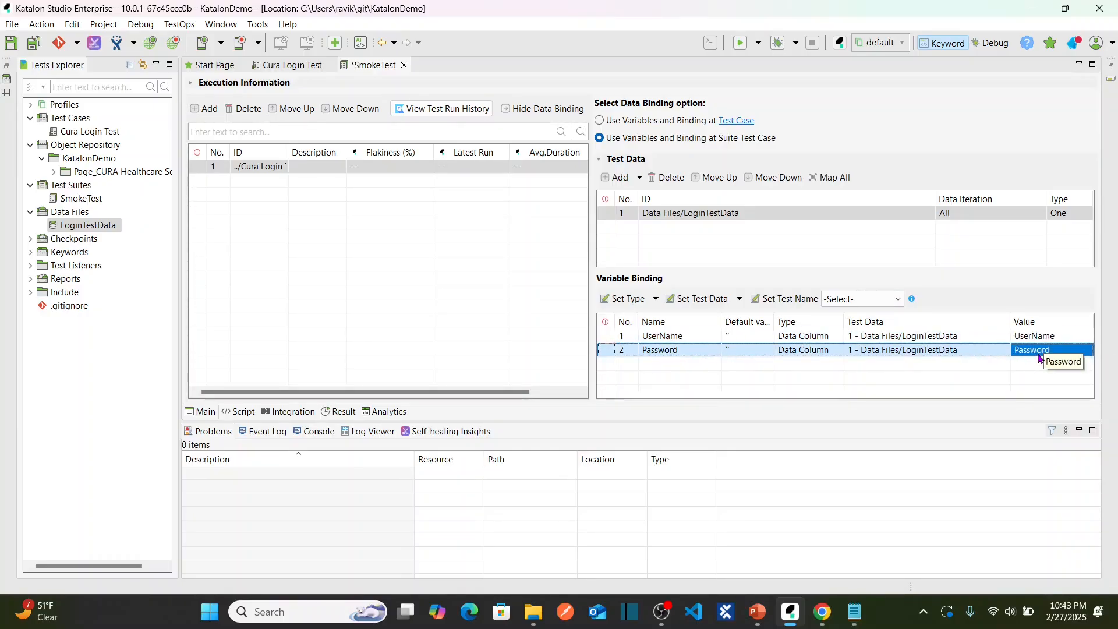
{"action": "left_click", "coordinate": [34, 42]}
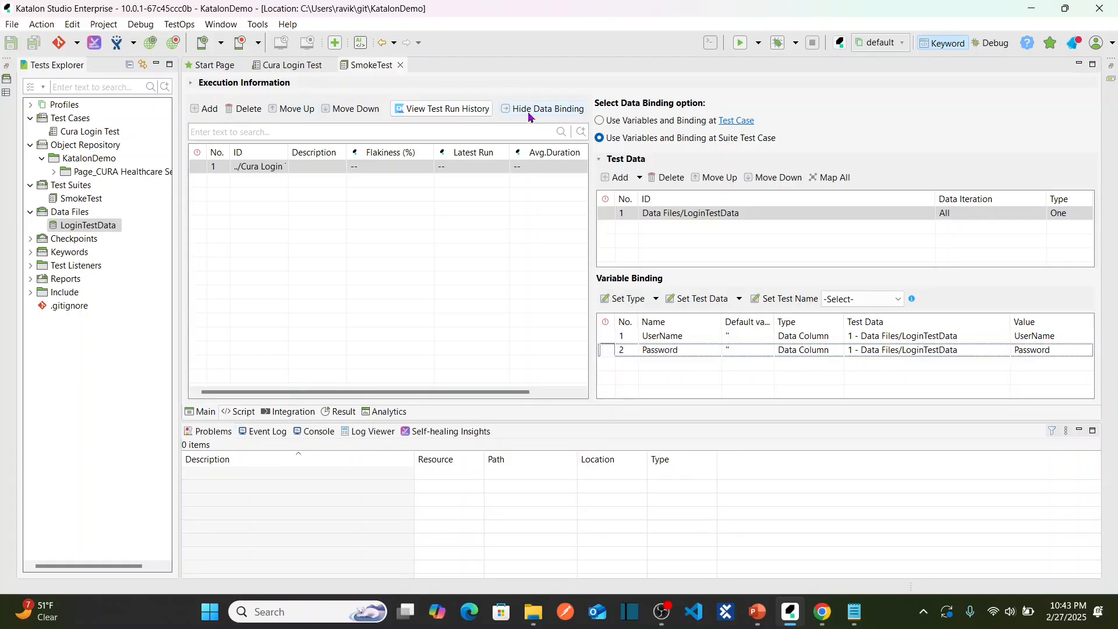
{"action": "left_click", "coordinate": [548, 109]}
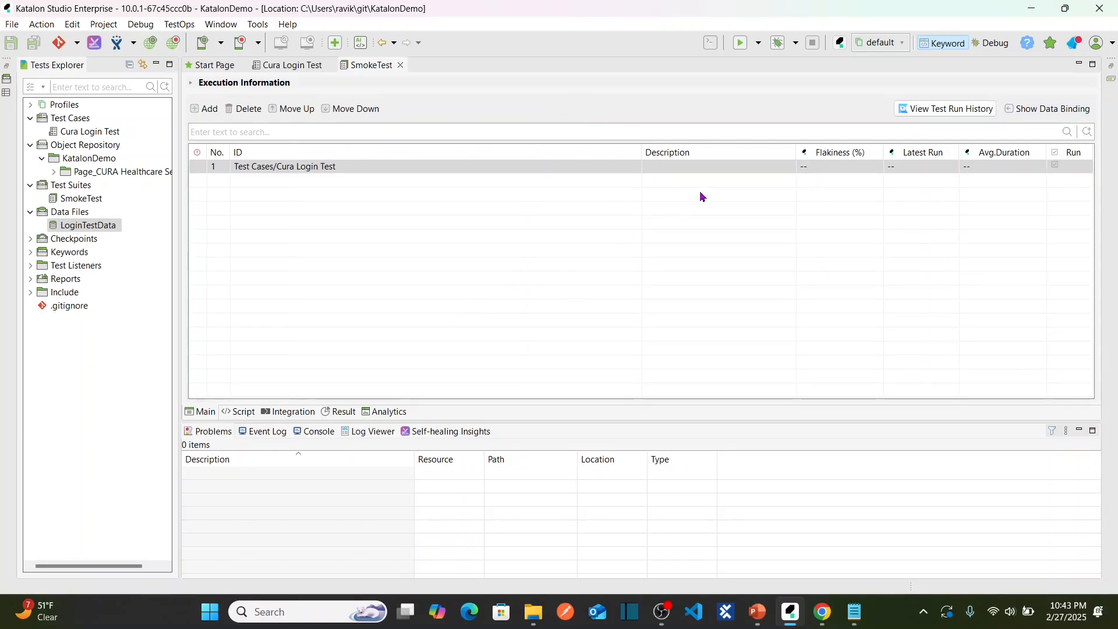
Run the SmokeTest suite in Chrome (default).
{"action": "left_click", "coordinate": [758, 43]}
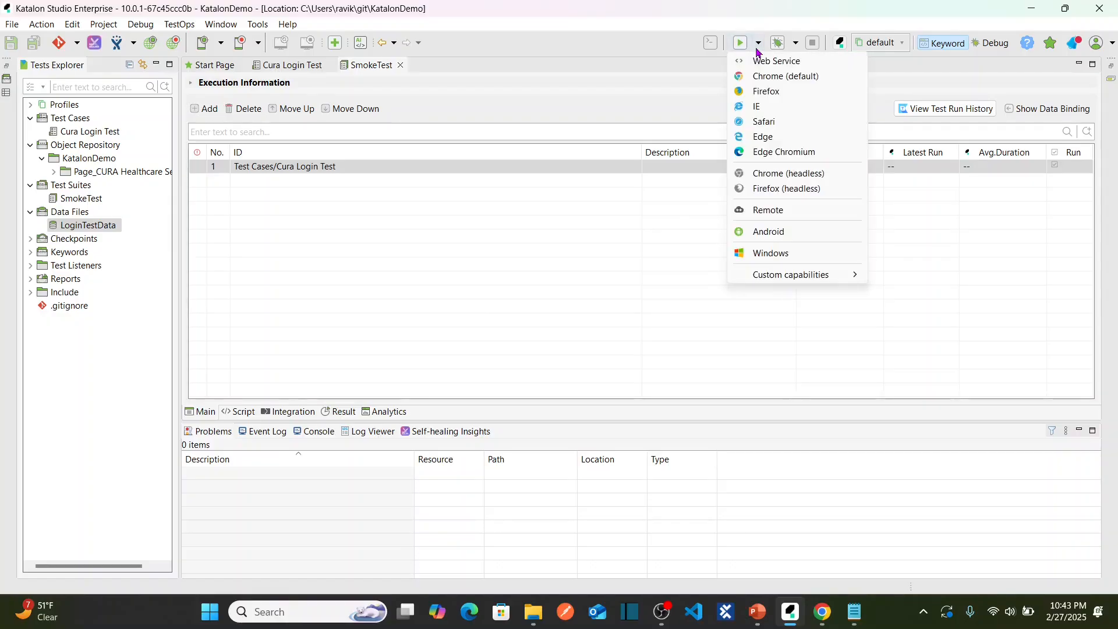
{"action": "left_click", "coordinate": [774, 78]}
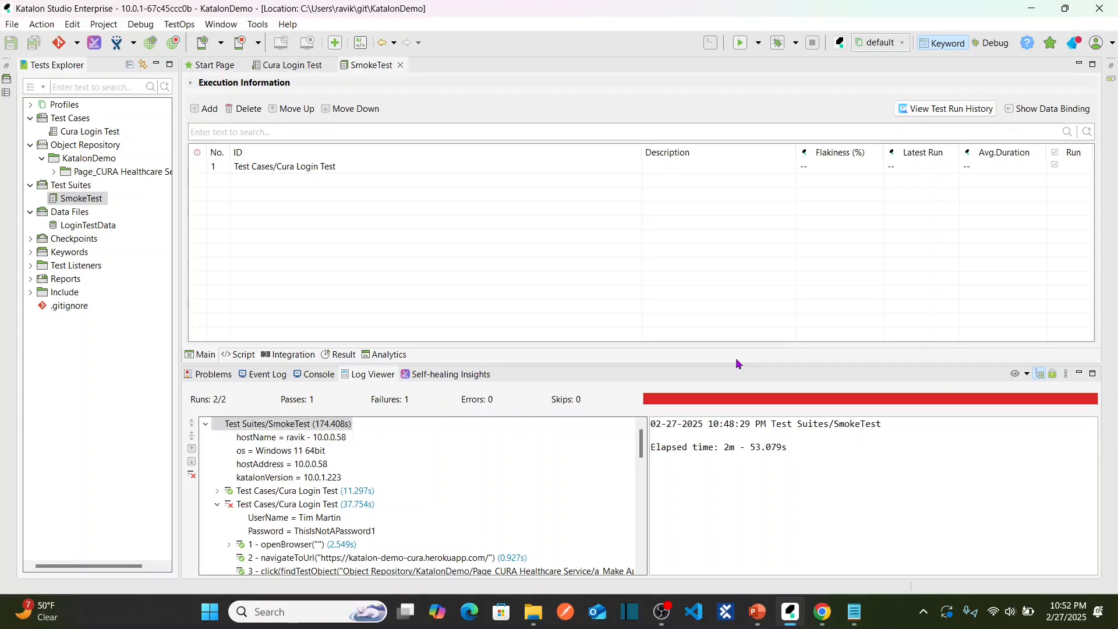
Shrink the Log Viewer and switch to the Azure Pipeline PowerPoint slide.
{"action": "left_click_drag", "start_coordinate": [725, 365], "coordinate": [723, 412]}
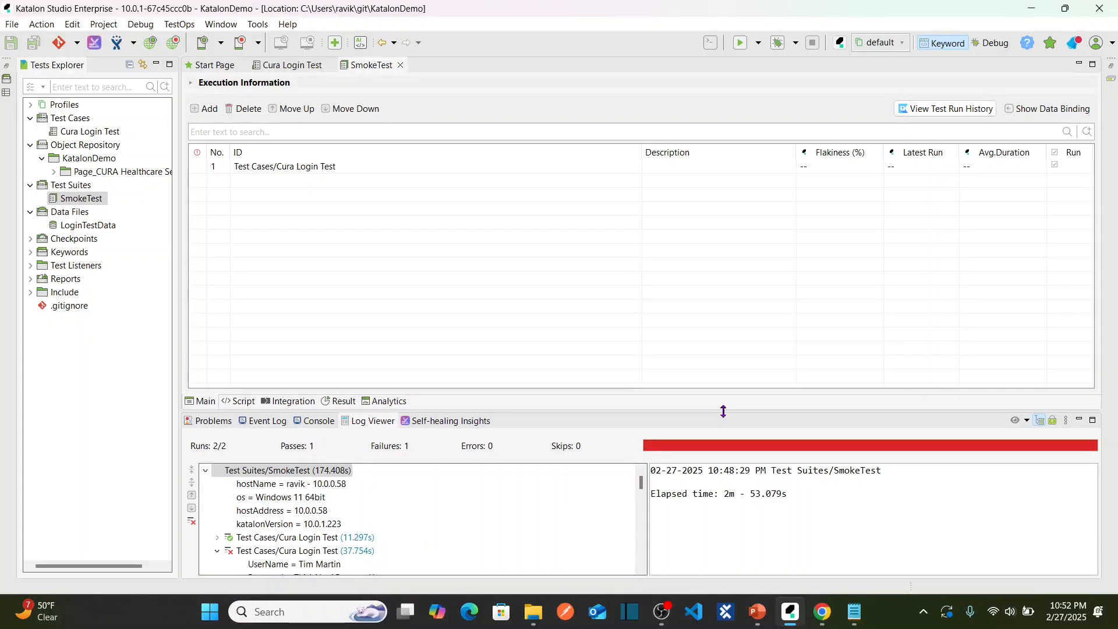
{"action": "key", "text": "alt+Tab"}
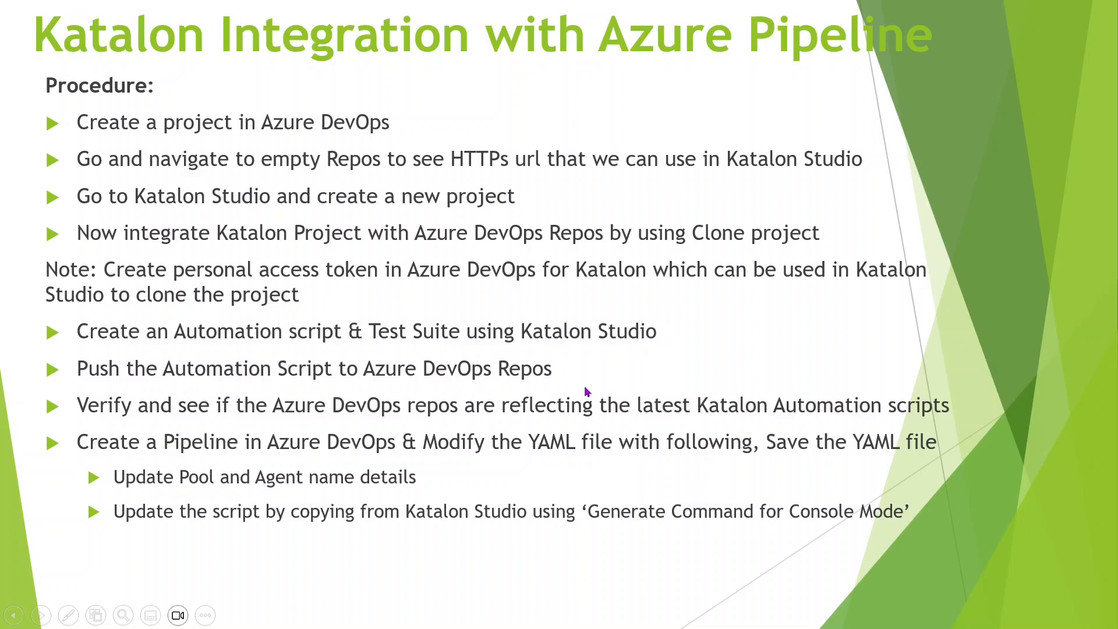
Glance at the empty KatalonDemo repo in Chrome, then return to Katalon Studio.
{"action": "key", "text": "alt+Tab"}
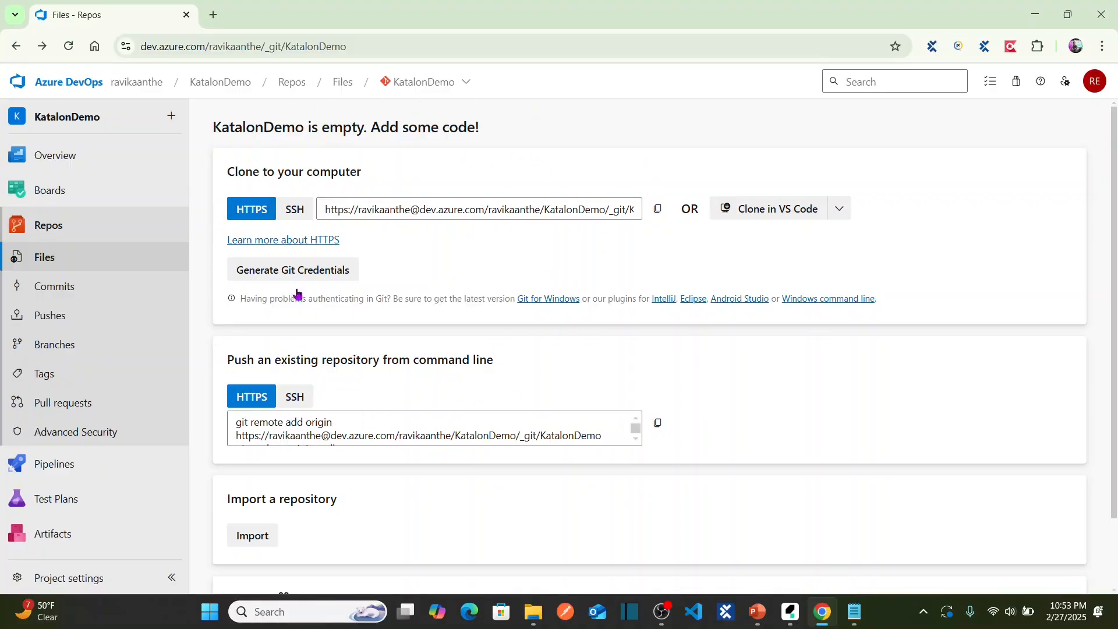
{"action": "key", "text": "alt+Tab"}
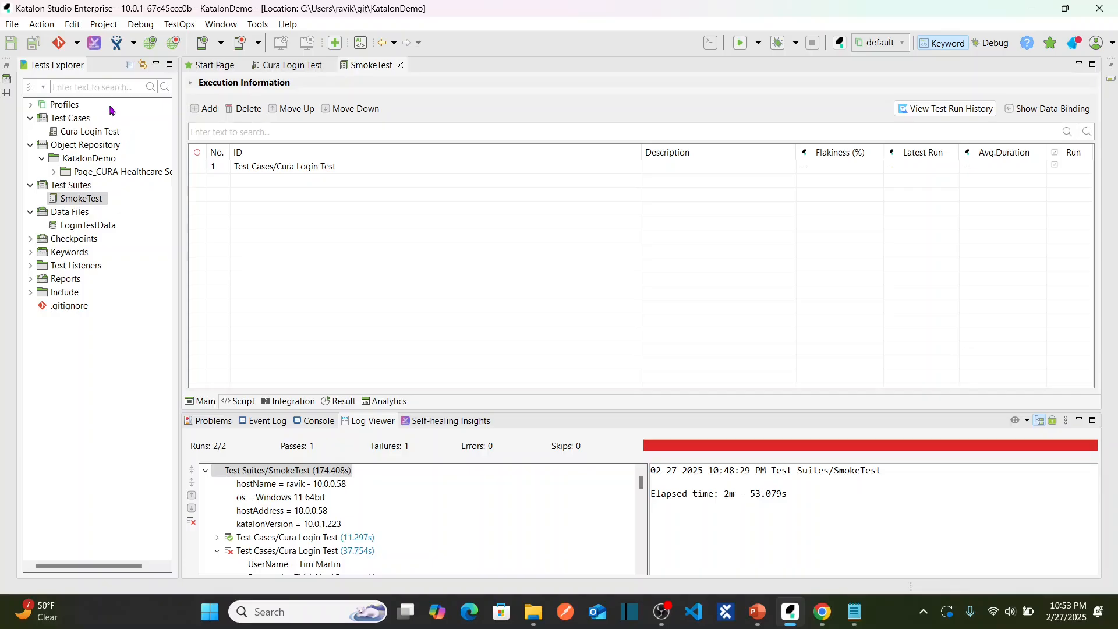
Open Git Commit staging and move all 55 unstaged KatalonDemo files into Staged Changes.
{"action": "left_click", "coordinate": [77, 43]}
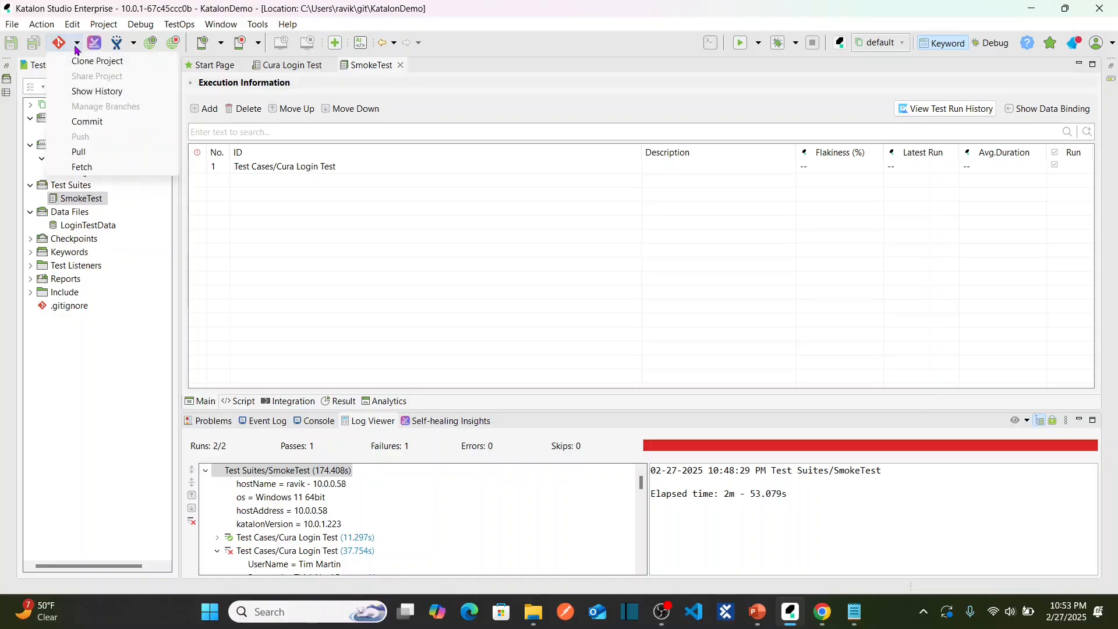
{"action": "left_click", "coordinate": [123, 122]}
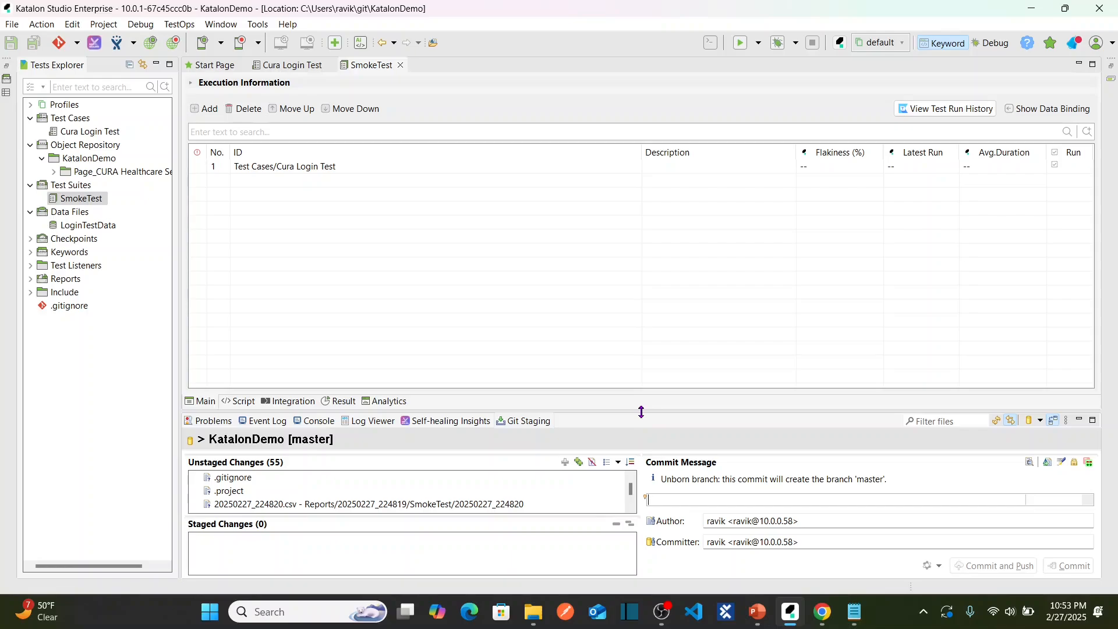
{"action": "left_click_drag", "start_coordinate": [640, 412], "coordinate": [635, 254]}
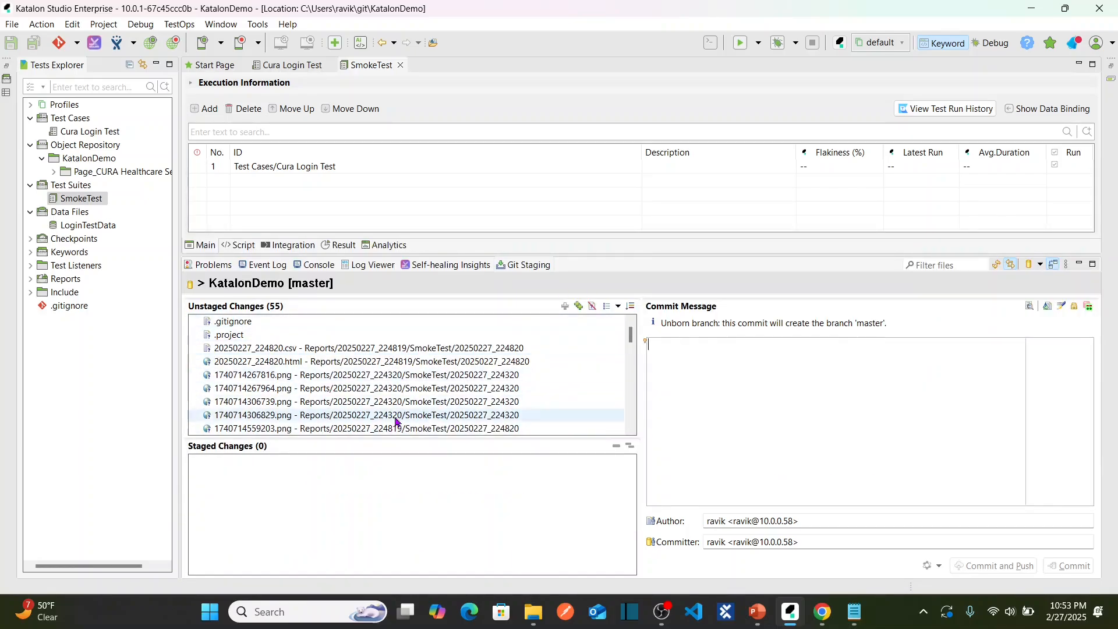
{"action": "left_click", "coordinate": [365, 374]}
{"action": "key", "text": "ctrl+a"}
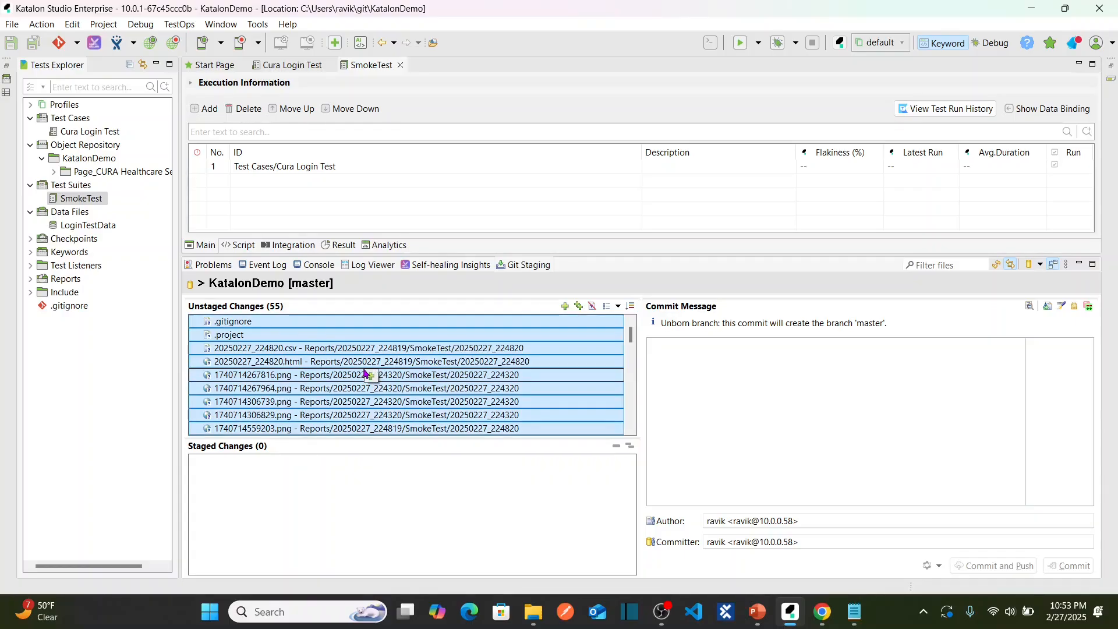
{"action": "left_click_drag", "start_coordinate": [419, 370], "coordinate": [388, 506]}
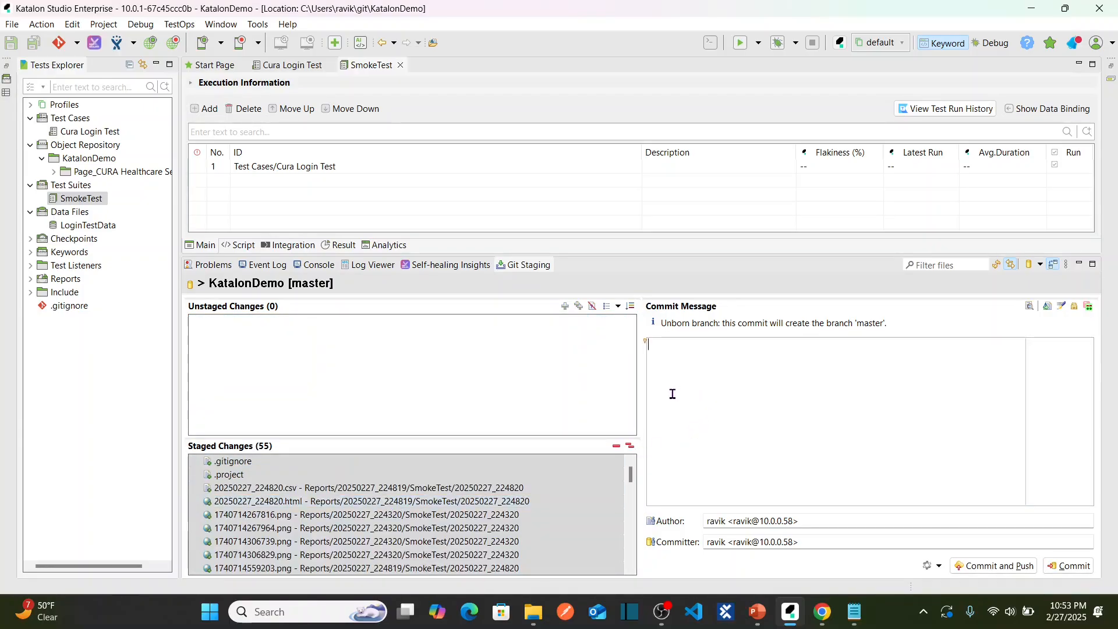
Commit with message 'Katalon Script pushing to Azure DevOps version 1.0' and push.
{"action": "type", "text": "Katalon Script pusing to A"}
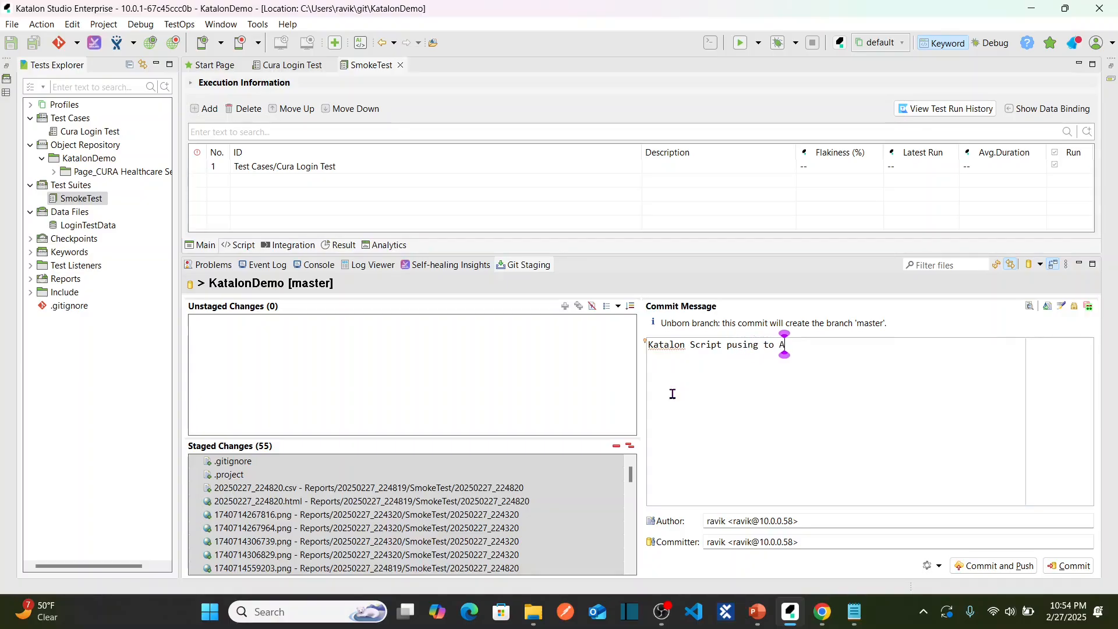
{"action": "type", "text": "zure Dev"}
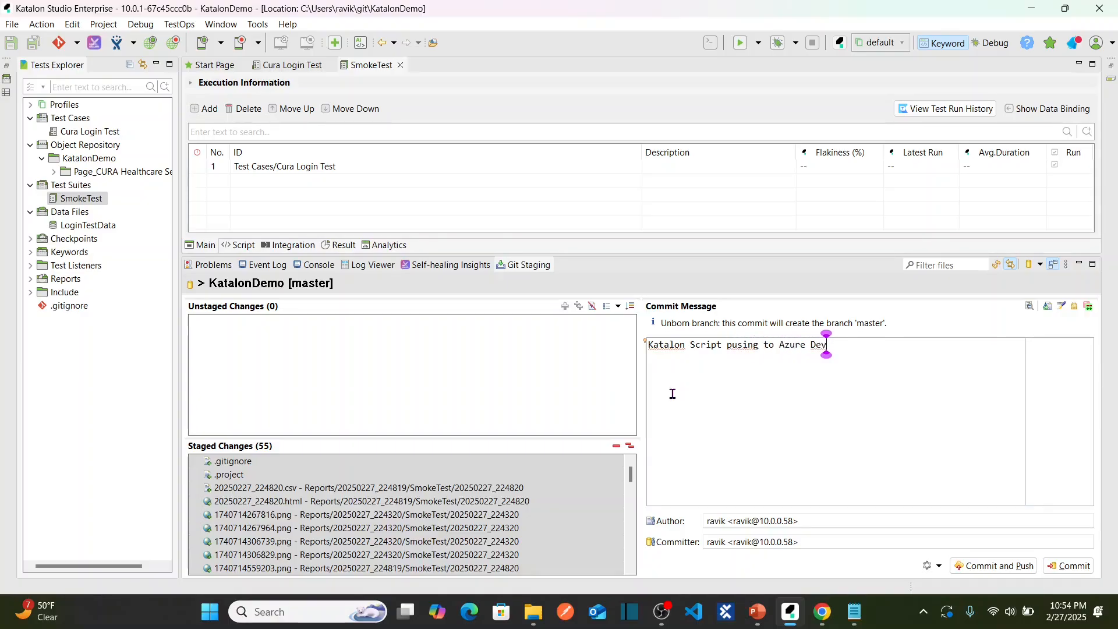
{"action": "type", "text": "Ops version"}
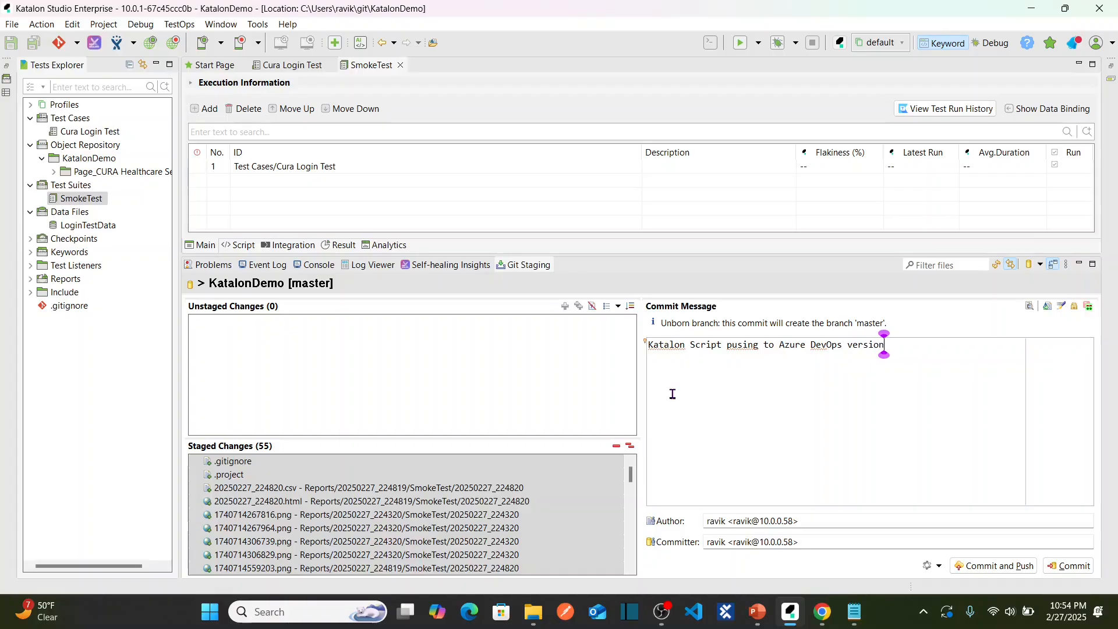
{"action": "type", "text": " 1.0"}
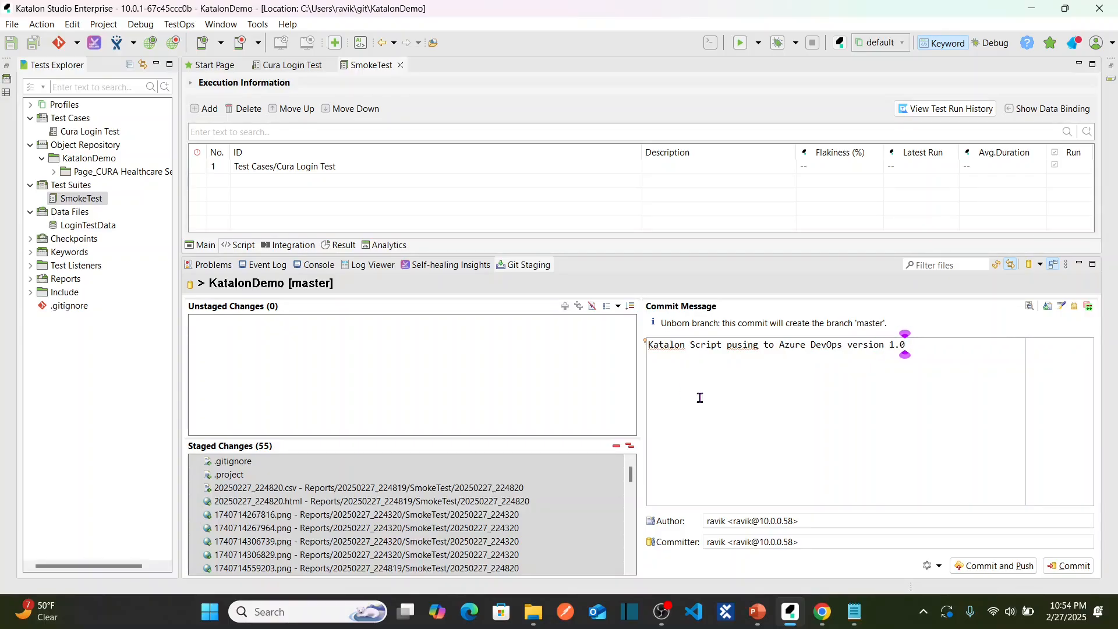
{"action": "left_click", "coordinate": [741, 344]}
{"action": "type", "text": "h"}
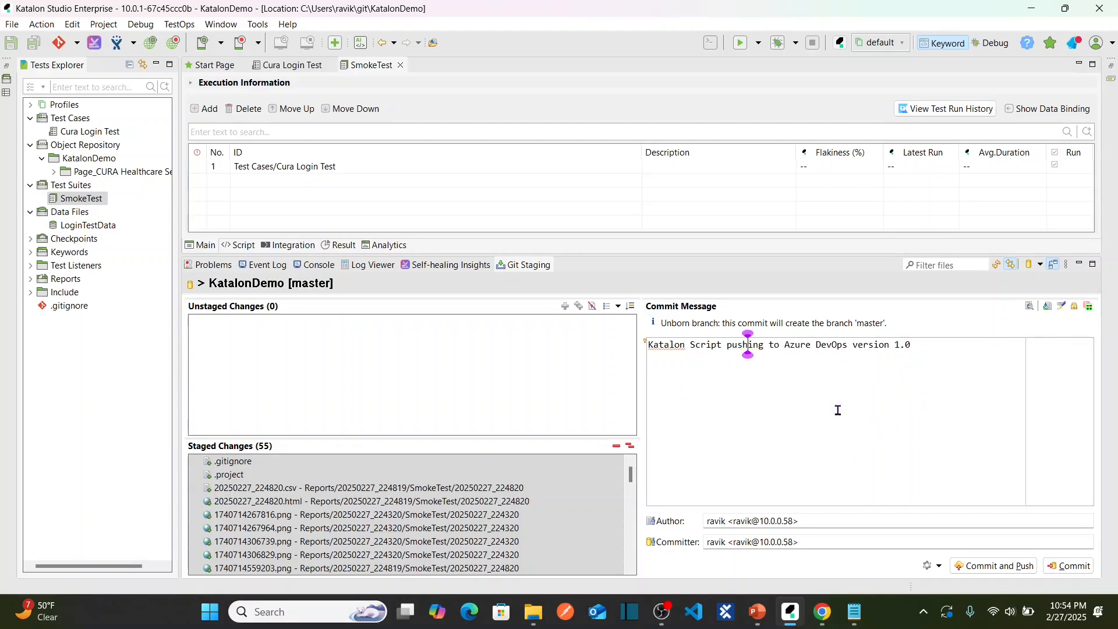
{"action": "left_click", "coordinate": [988, 566]}
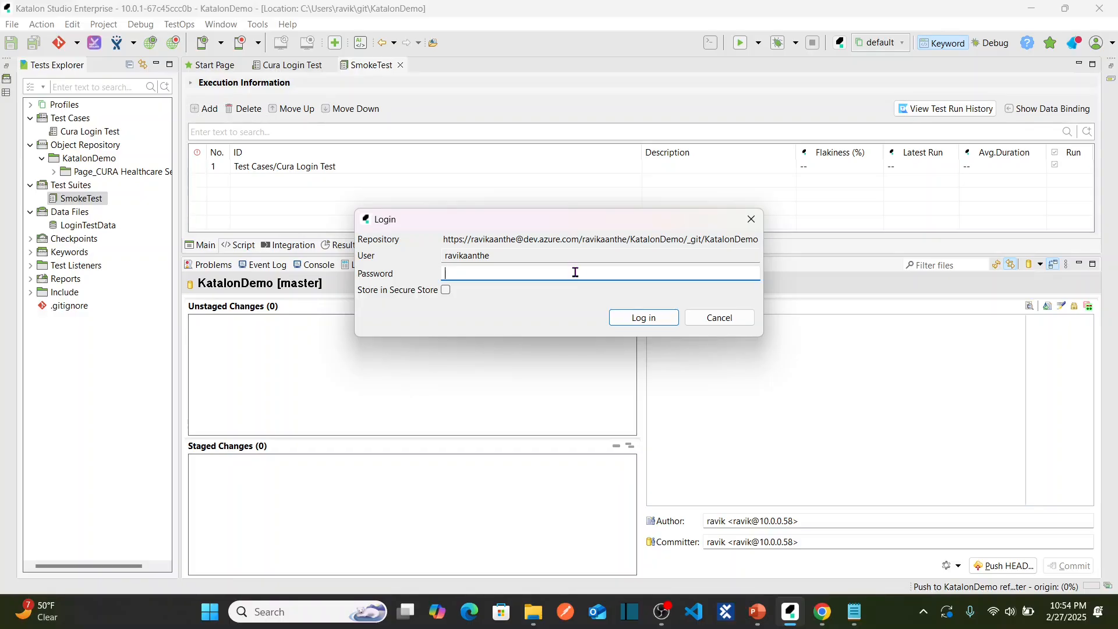
Log in to the push with the Azure DevOps access token as password, then close Push Results.
{"action": "mouse_move", "coordinate": [854, 612]}
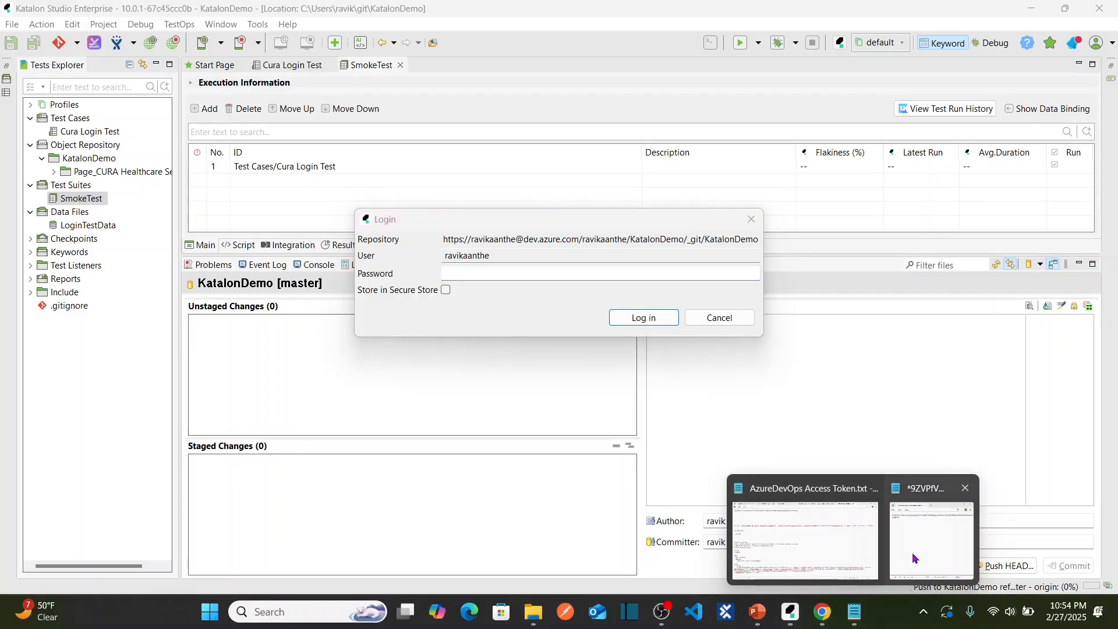
{"action": "left_click", "coordinate": [913, 558]}
{"action": "key", "text": "ctrl+a"}
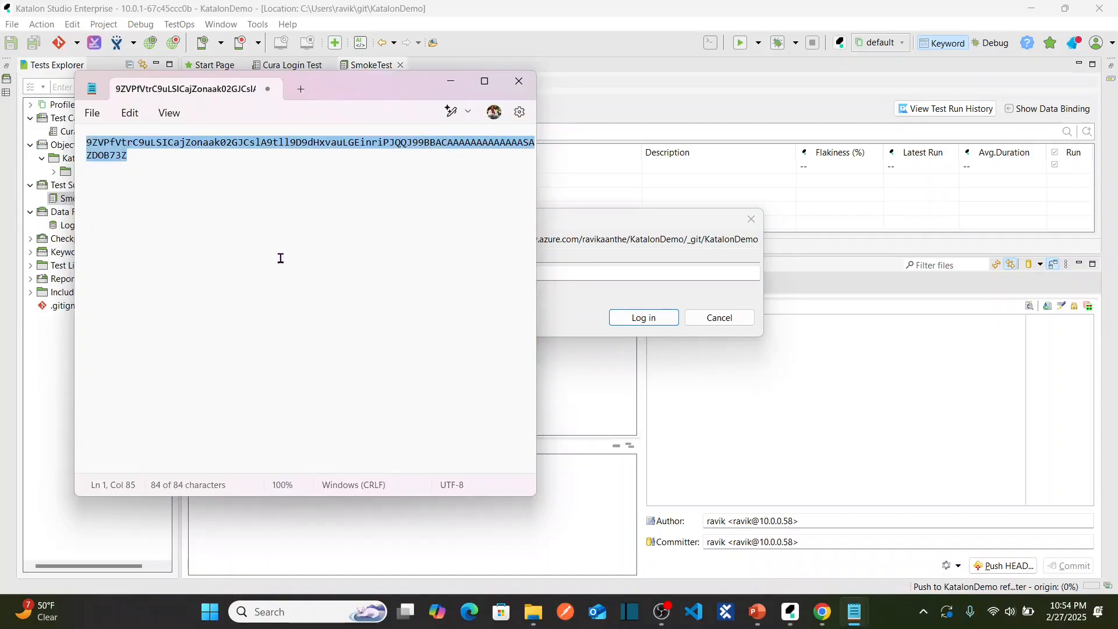
{"action": "key", "text": "alt+Tab"}
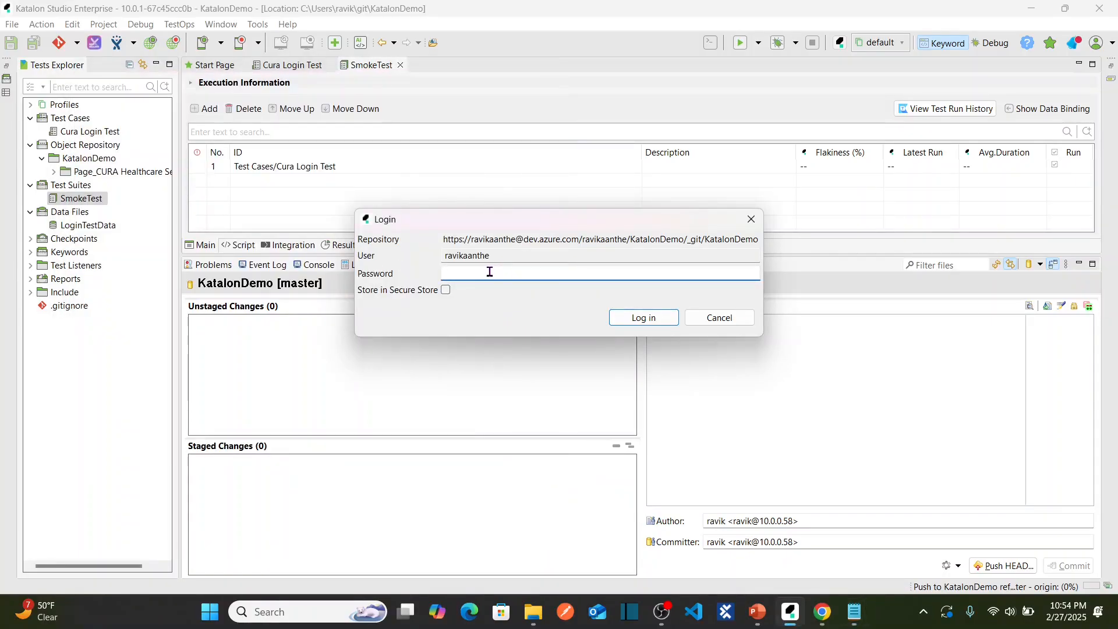
{"action": "key", "text": "ctrl+v"}
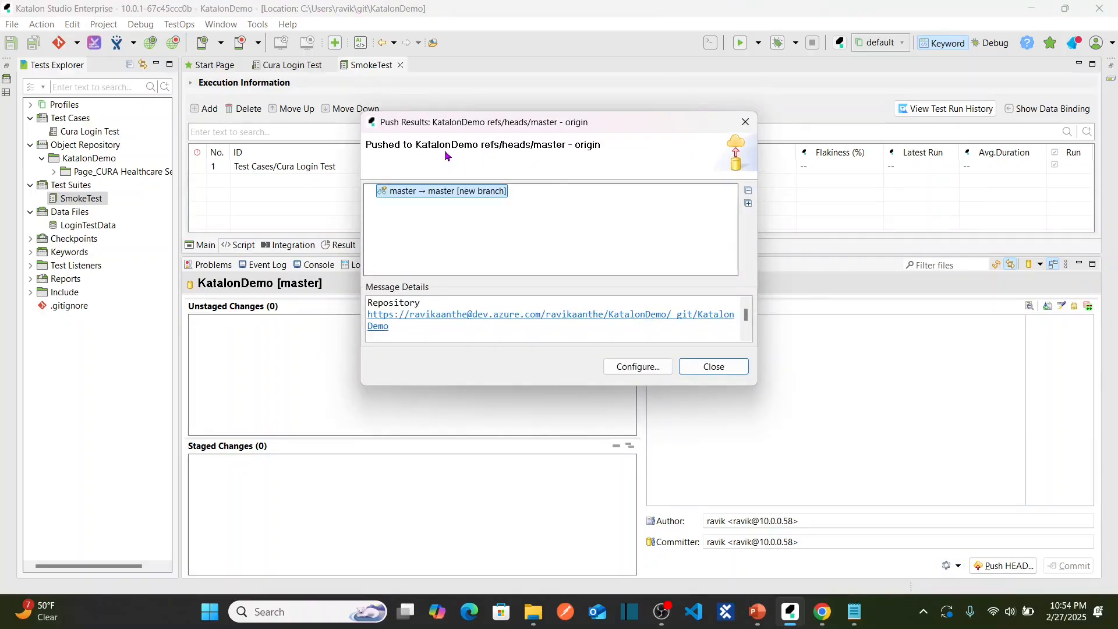
{"action": "left_click", "coordinate": [731, 365]}
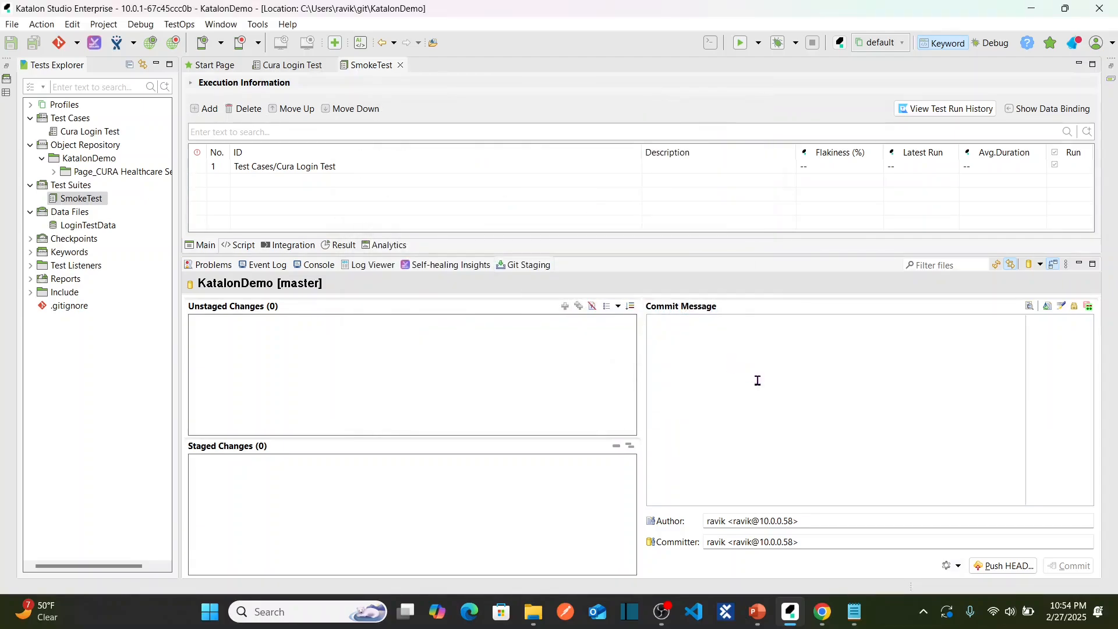
{"action": "left_click", "coordinate": [828, 611]}
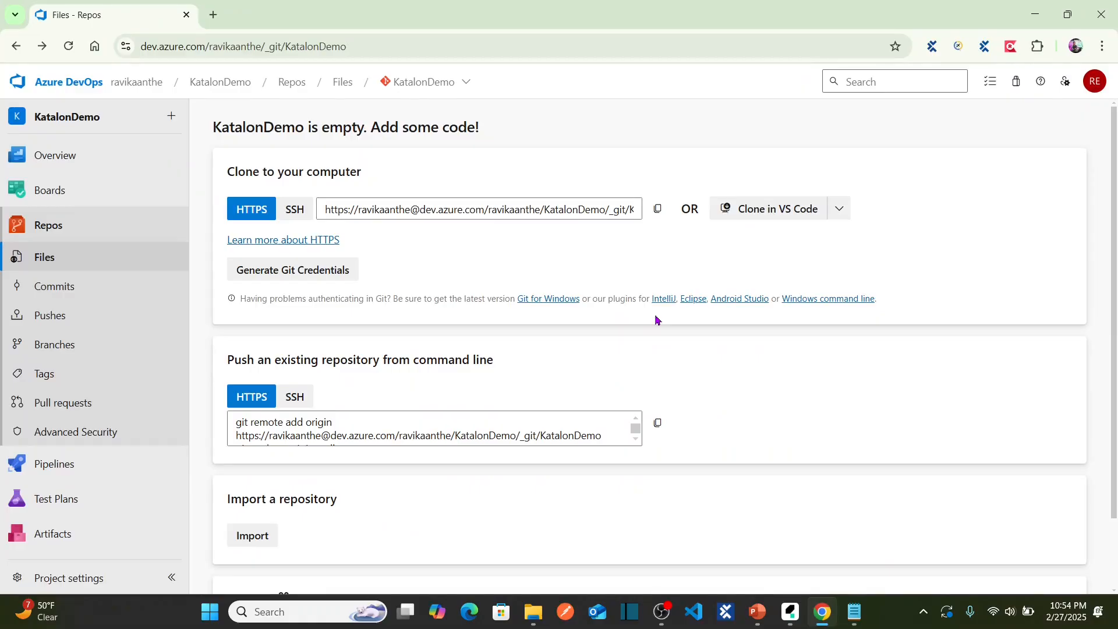
Reload the KatalonDemo repo and browse the pushed Test Suites and Test Cases folders.
{"action": "left_click", "coordinate": [69, 46]}
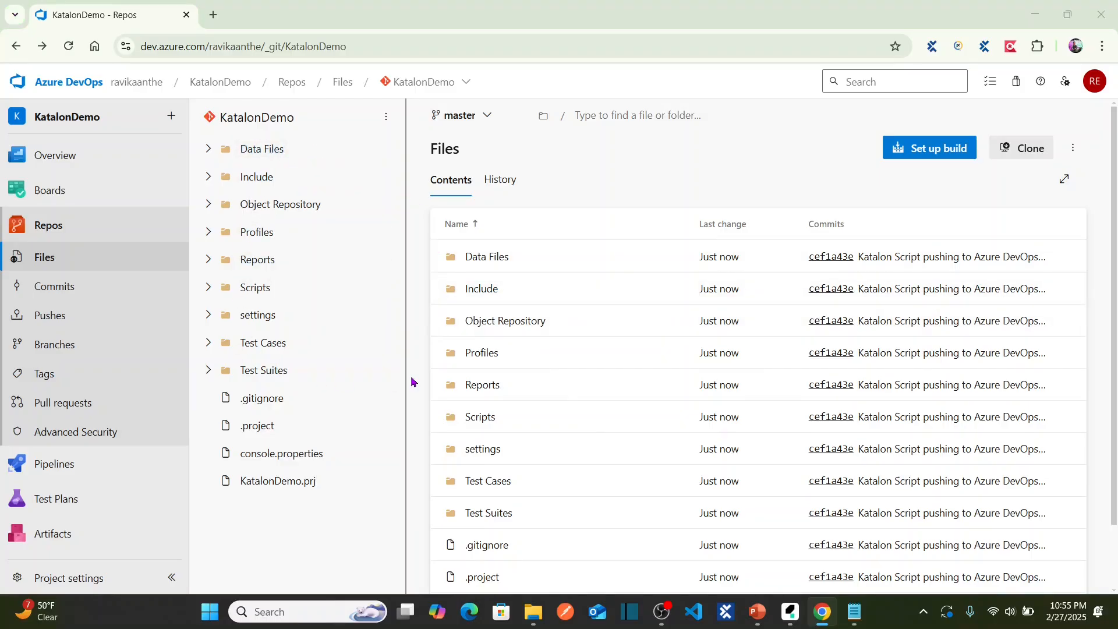
{"action": "key", "text": "alt+Tab"}
{"action": "key", "text": "alt+Tab"}
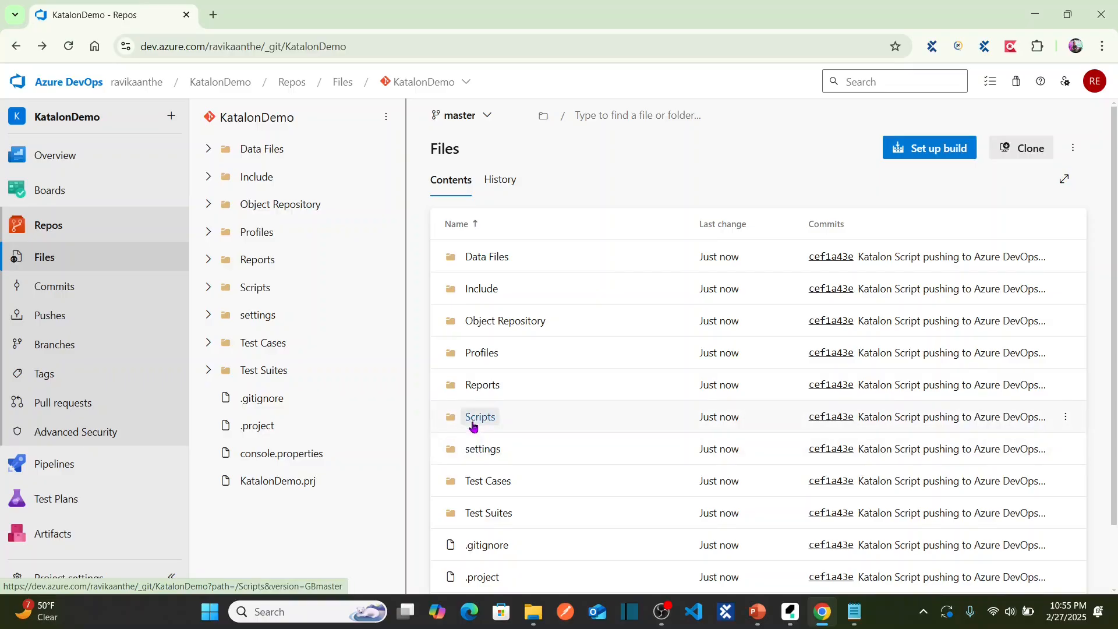
{"action": "left_click", "coordinate": [496, 512]}
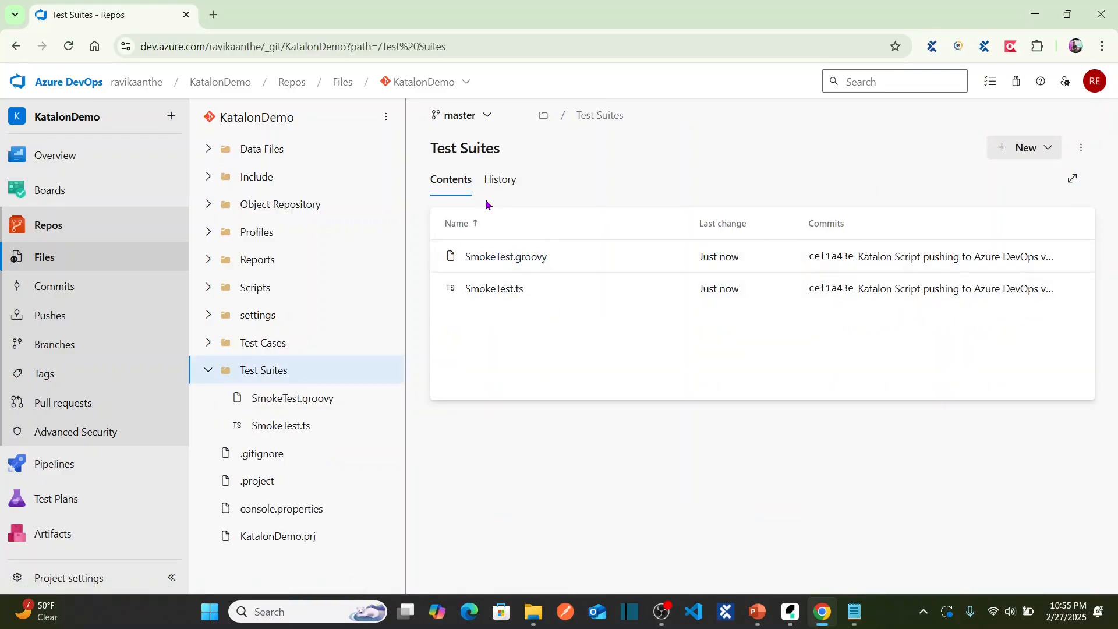
{"action": "left_click", "coordinate": [16, 49]}
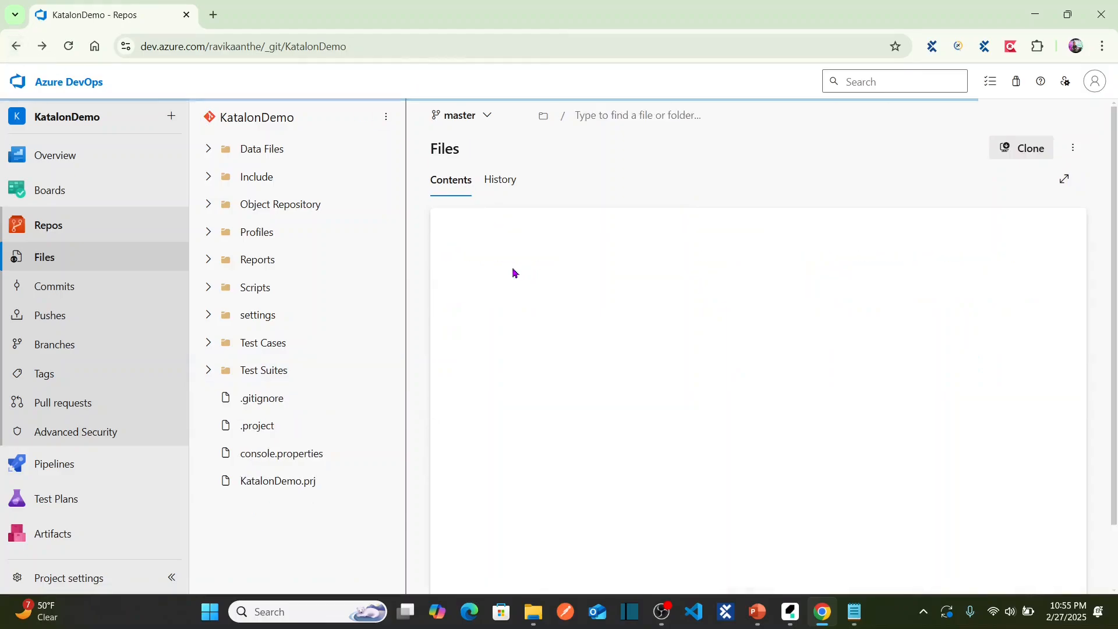
{"action": "left_click", "coordinate": [490, 481]}
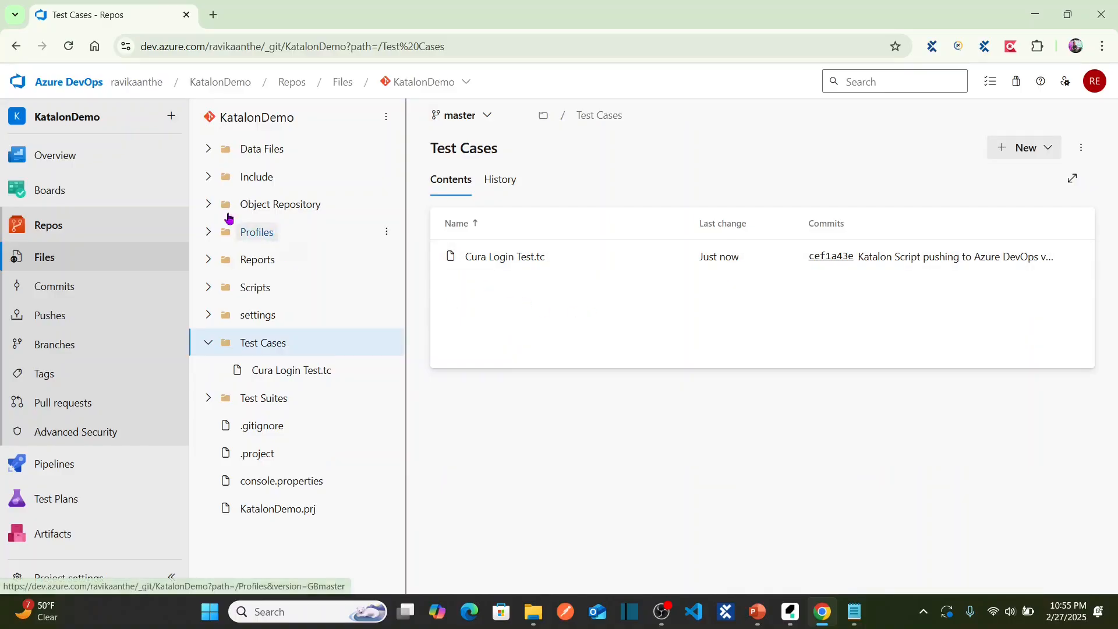
{"action": "left_click", "coordinate": [15, 51]}
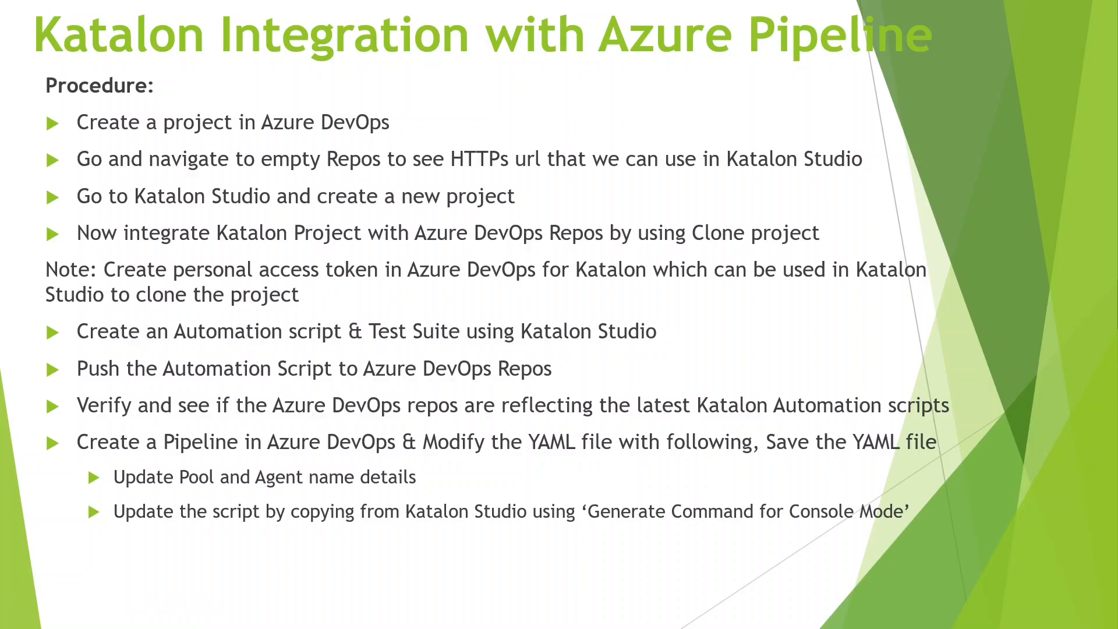
Back in Chrome, start a new pipeline from the KatalonDemo project's empty Pipelines page.
{"action": "key", "text": "alt+Tab"}
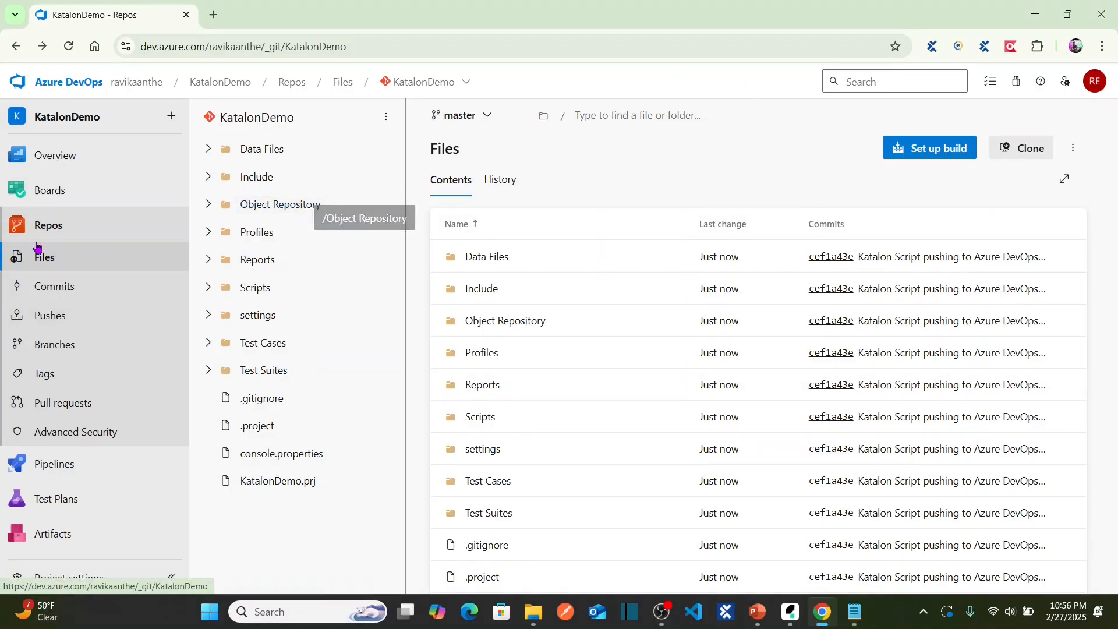
{"action": "mouse_move", "coordinate": [91, 462]}
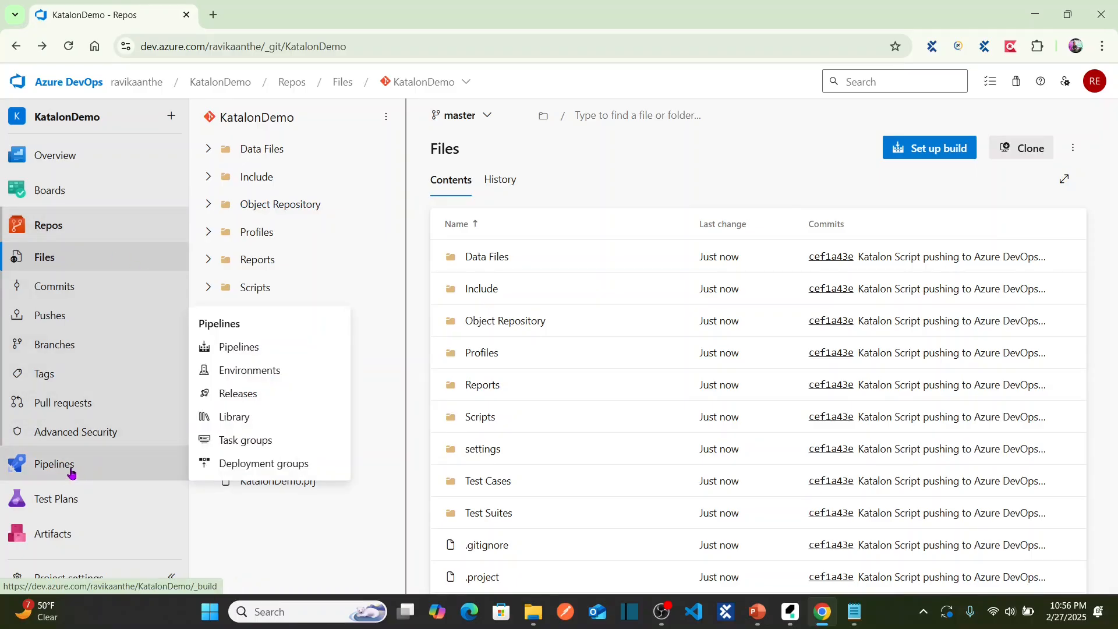
{"action": "left_click", "coordinate": [71, 473]}
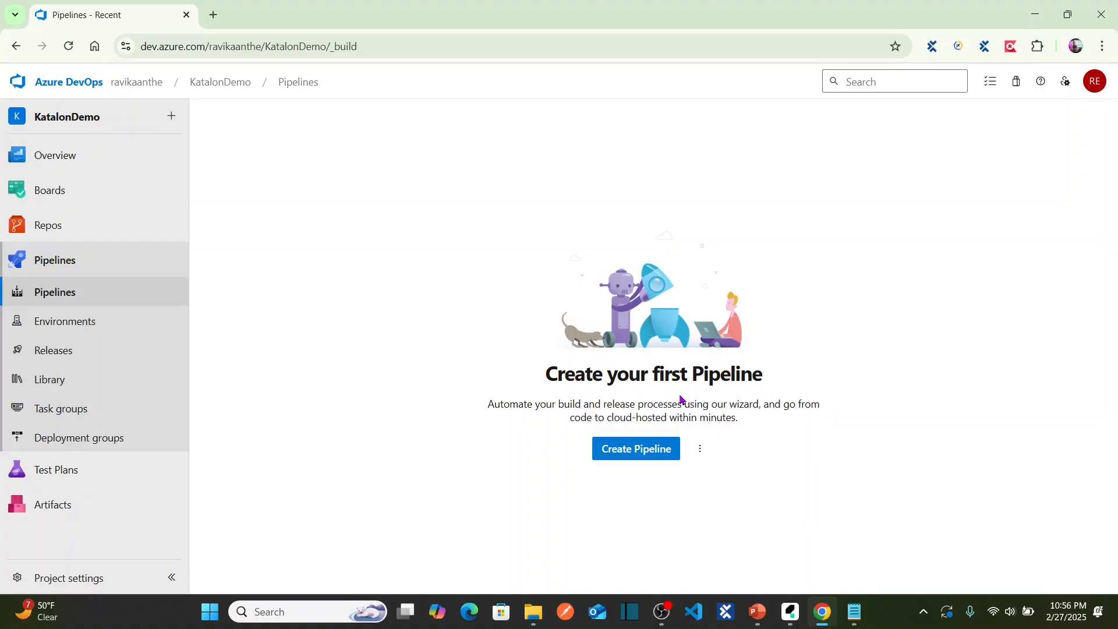
{"action": "left_click", "coordinate": [654, 454]}
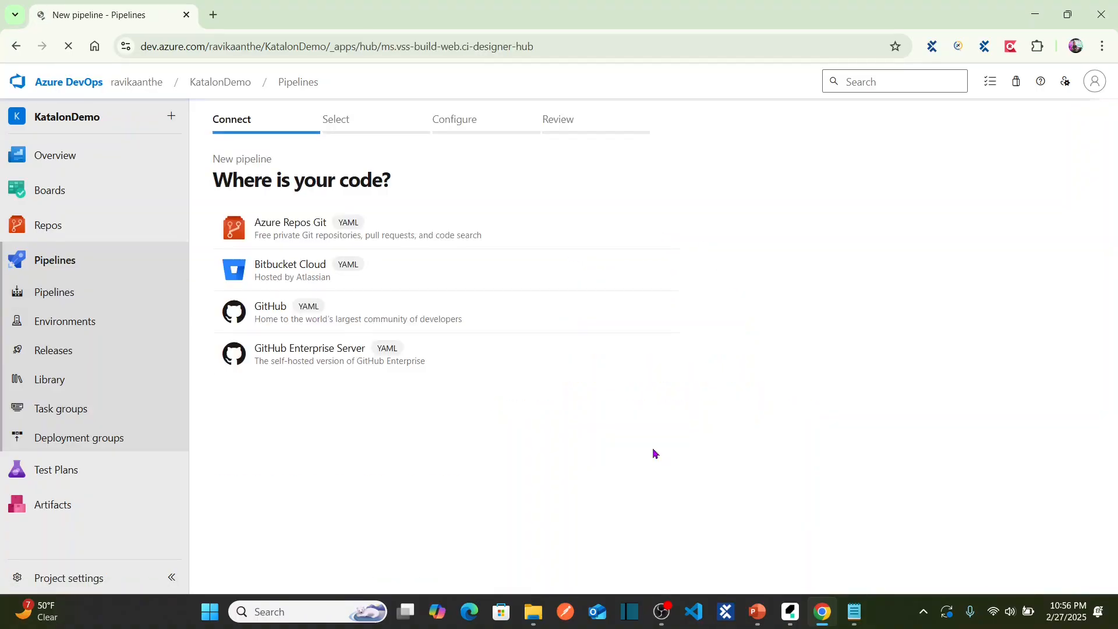
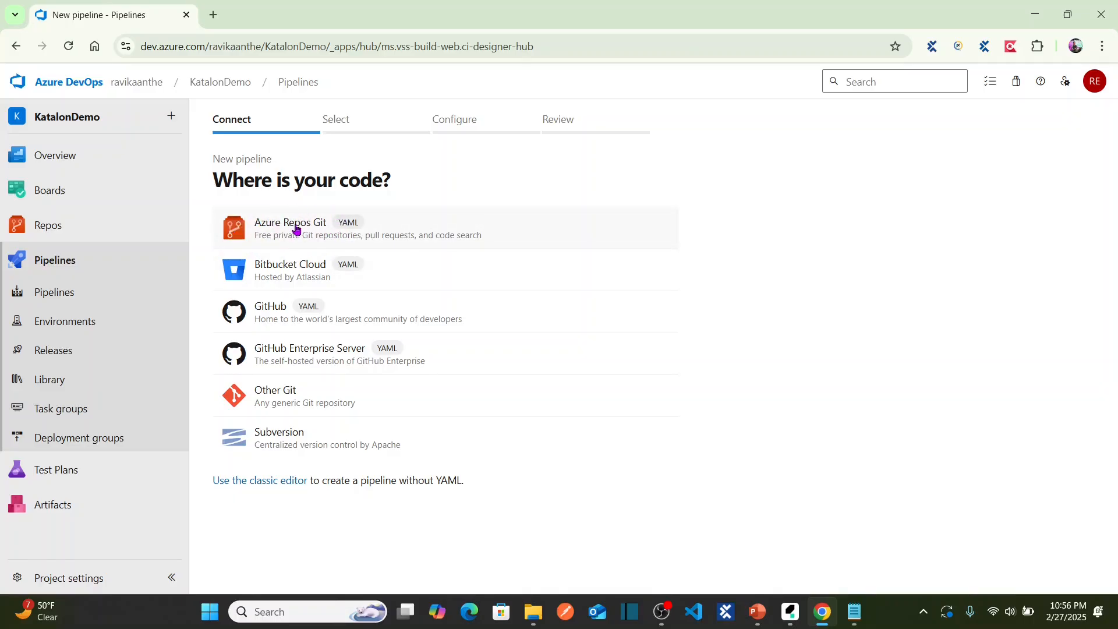
Create a pipeline from the KatalonDemo Azure Repos Git repository using the Starter pipeline template.
{"action": "left_click", "coordinate": [297, 229]}
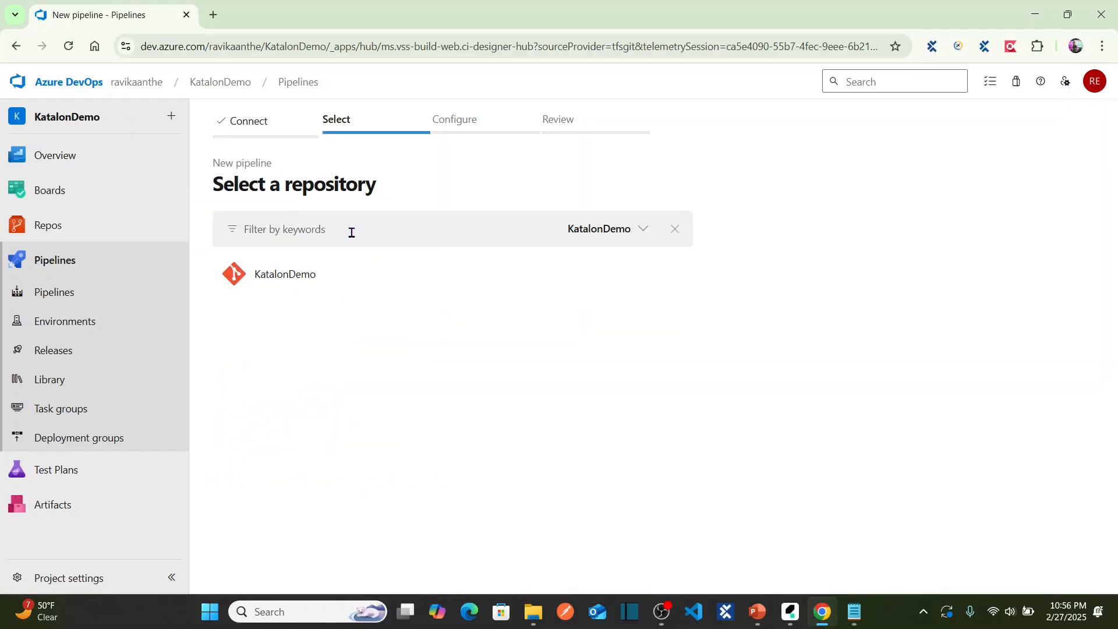
{"action": "left_click", "coordinate": [338, 281]}
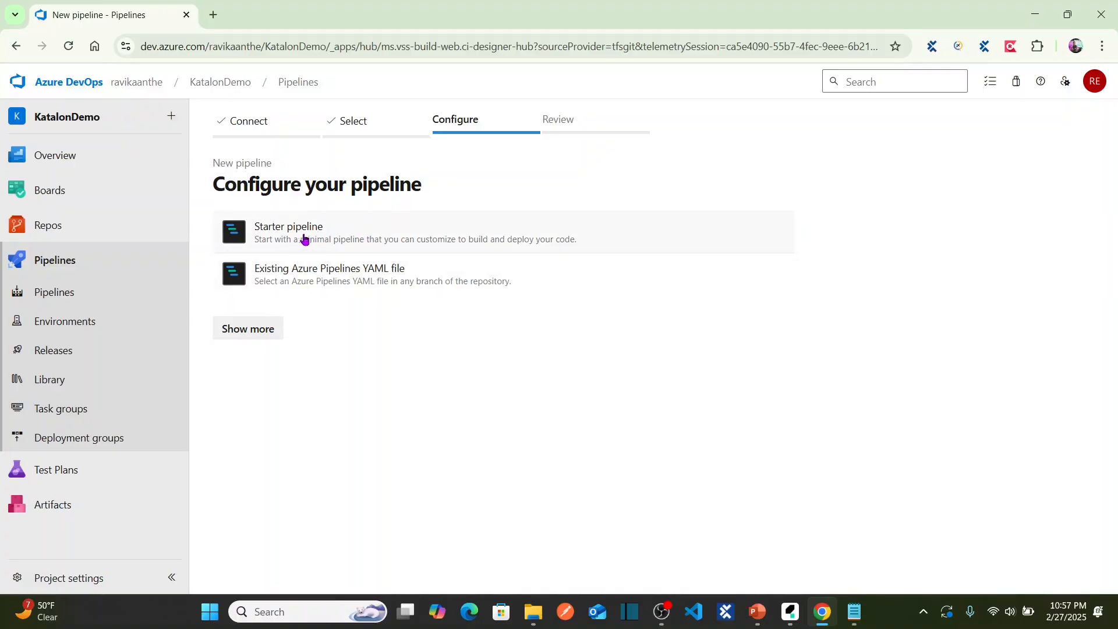
{"action": "left_click", "coordinate": [322, 238]}
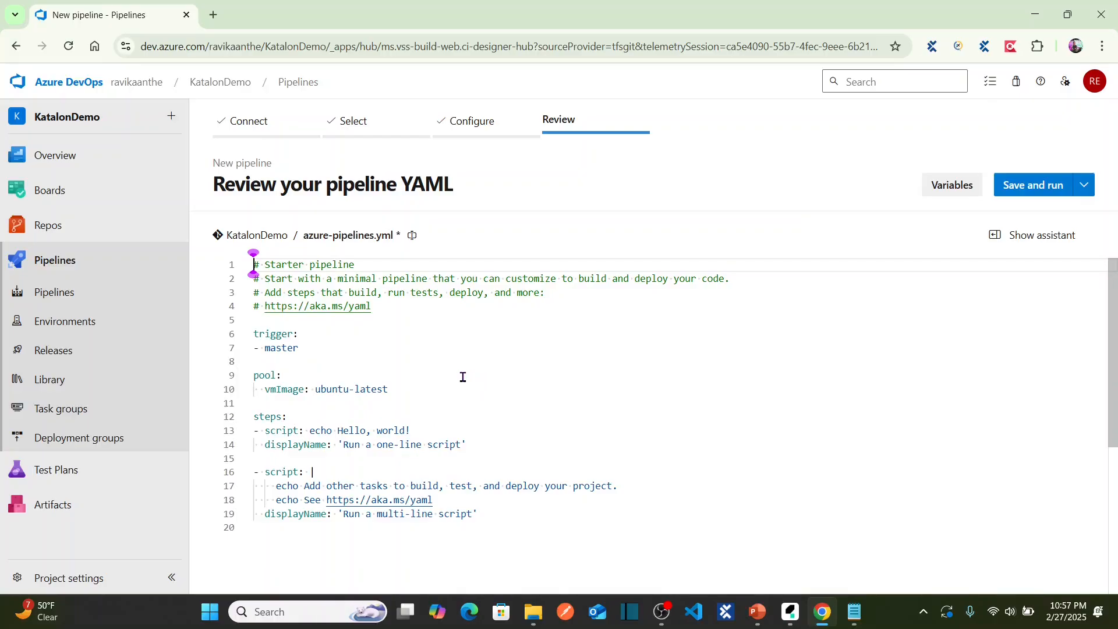
{"action": "left_click", "coordinate": [463, 378]}
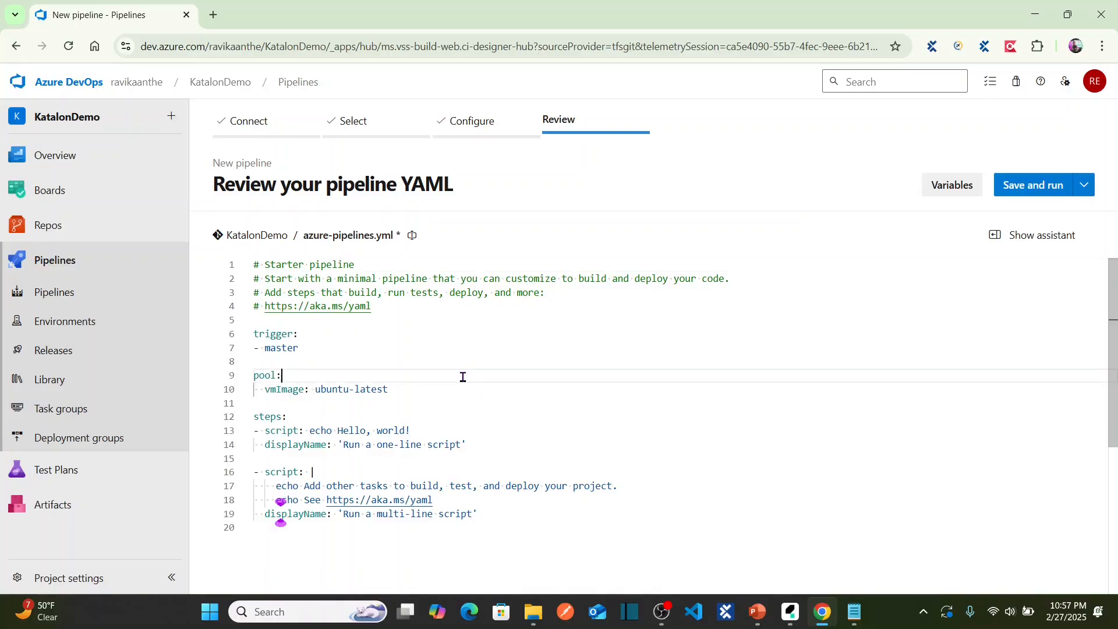
{"action": "left_click", "coordinate": [499, 512]}
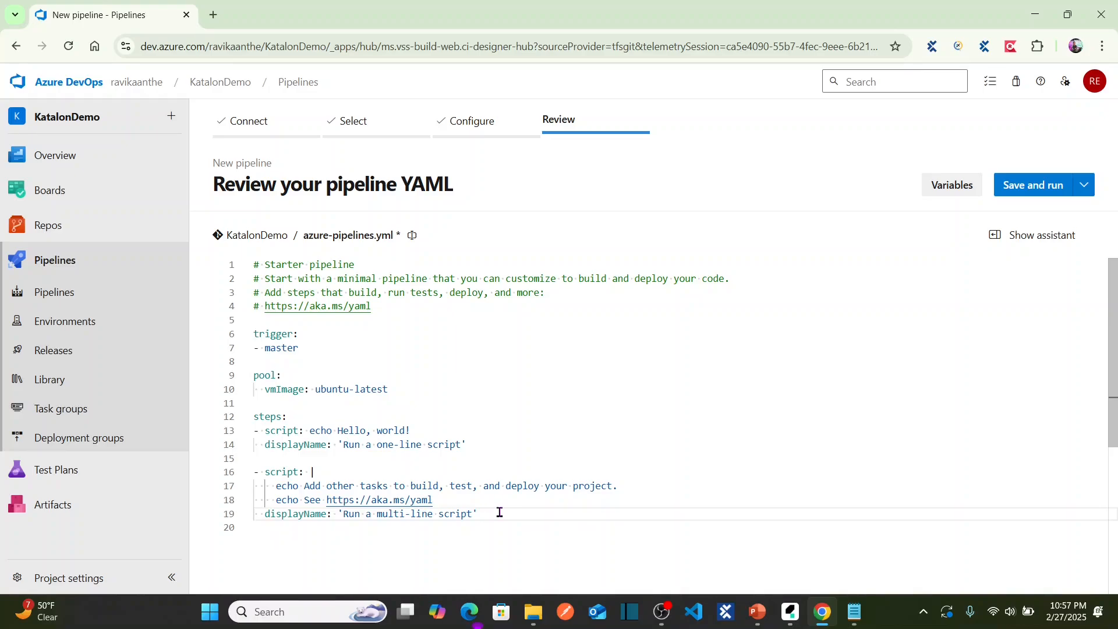
{"action": "left_click_drag", "start_coordinate": [307, 346], "coordinate": [243, 343]}
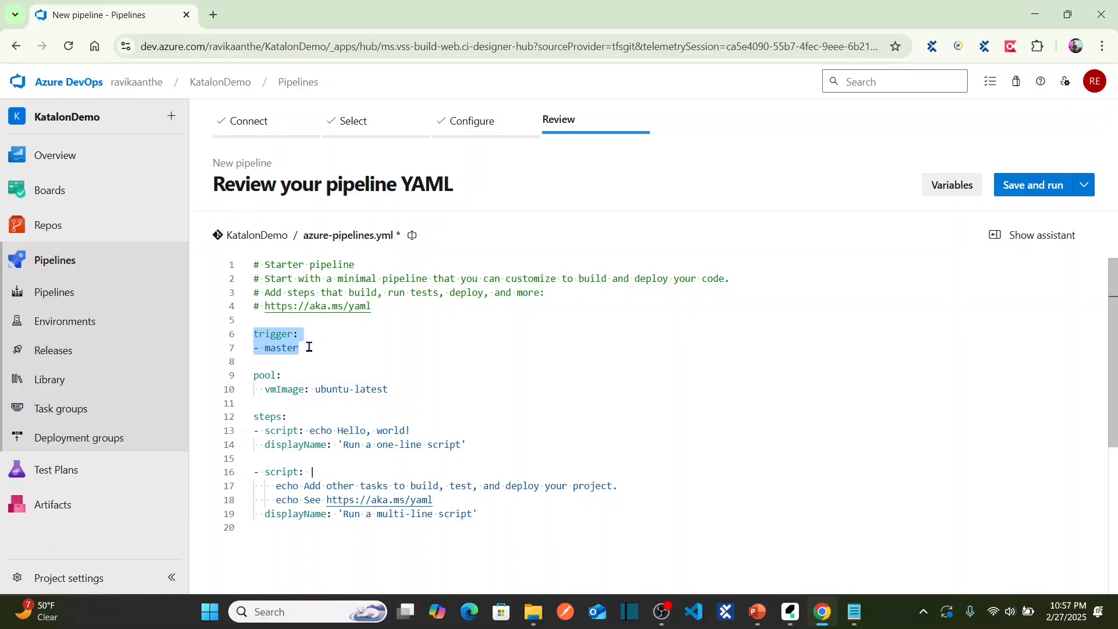
{"action": "left_click", "coordinate": [309, 347]}
{"action": "double_click", "coordinate": [275, 348]}
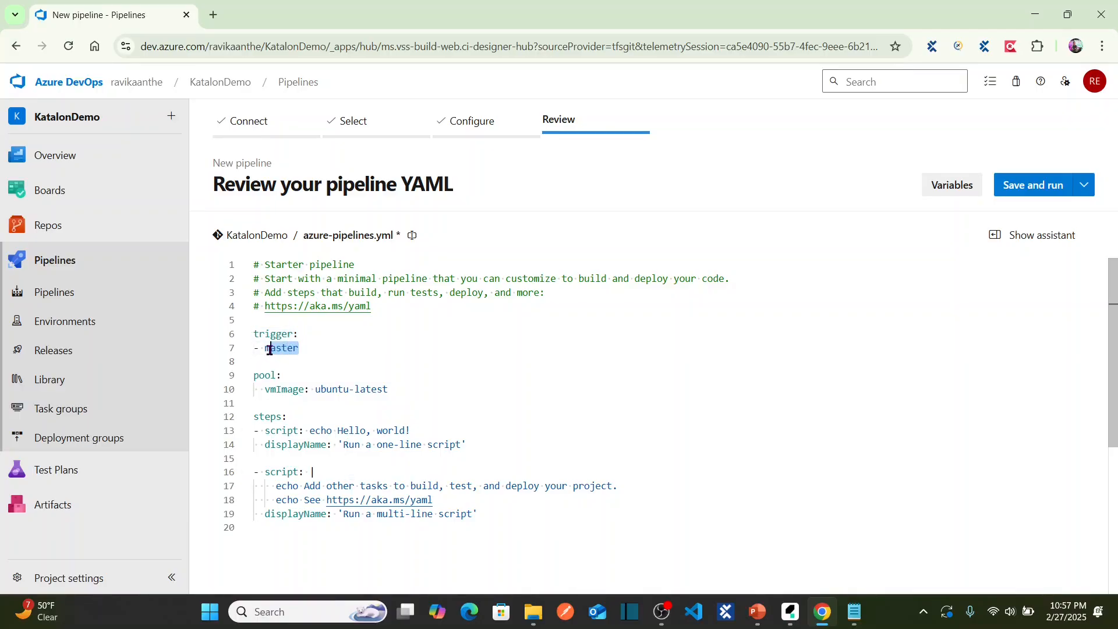
{"action": "left_click", "coordinate": [394, 373]}
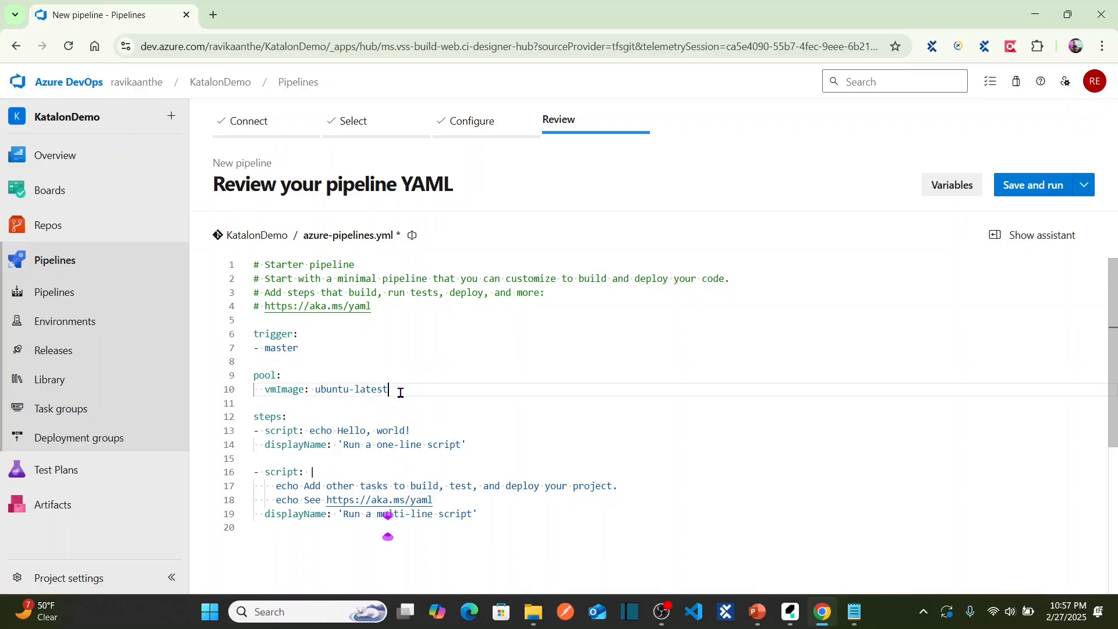
{"action": "left_click_drag", "start_coordinate": [392, 389], "coordinate": [252, 382]}
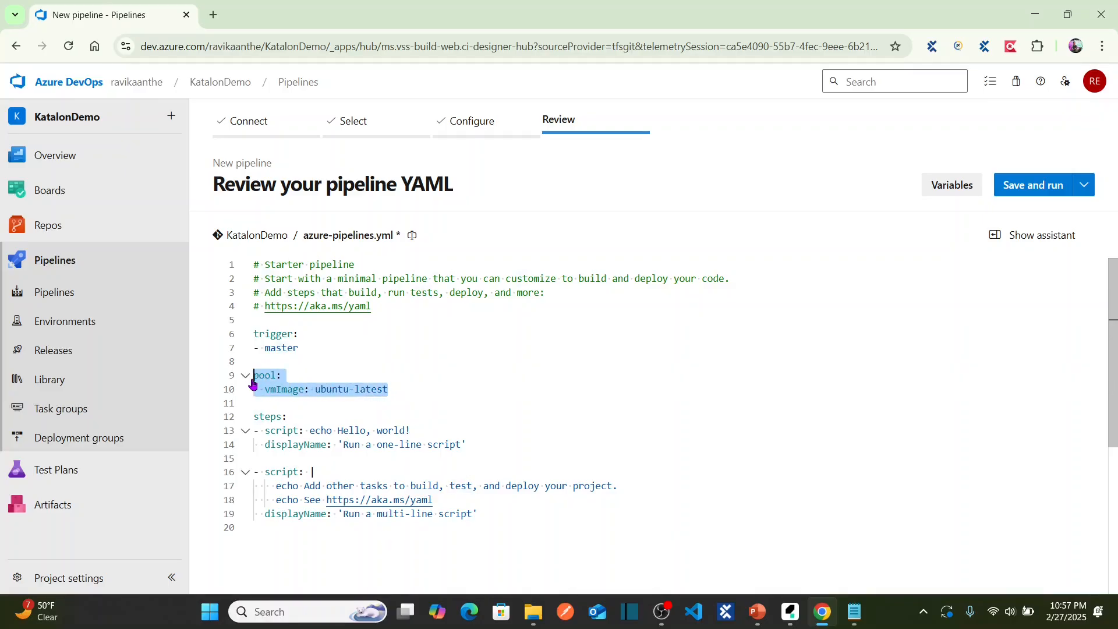
{"action": "left_click", "coordinate": [407, 416]}
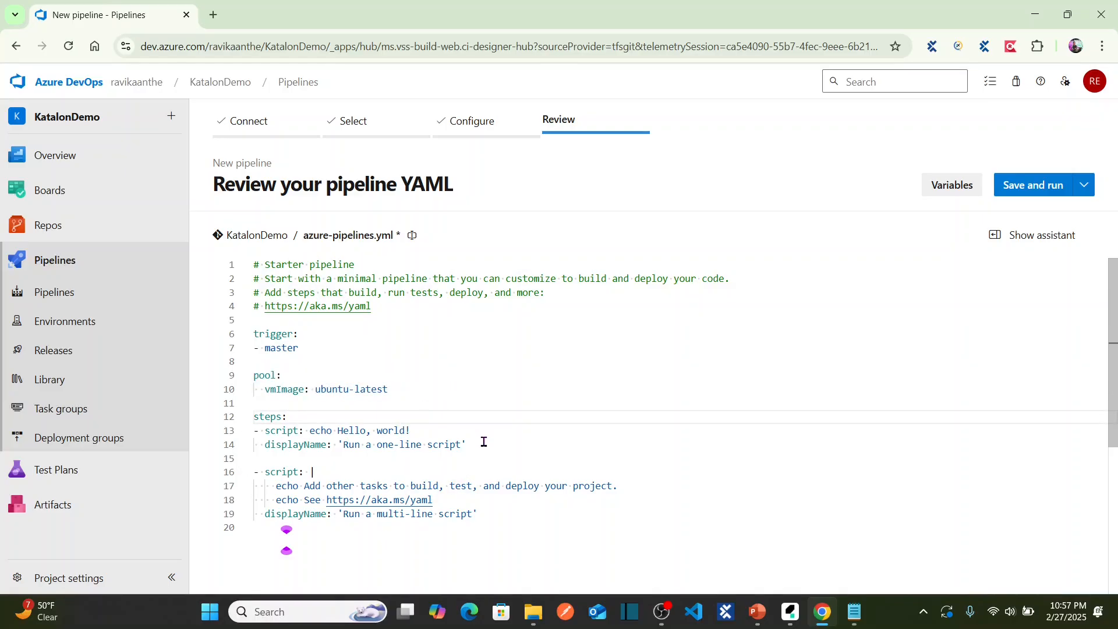
{"action": "left_click_drag", "start_coordinate": [482, 444], "coordinate": [272, 429]}
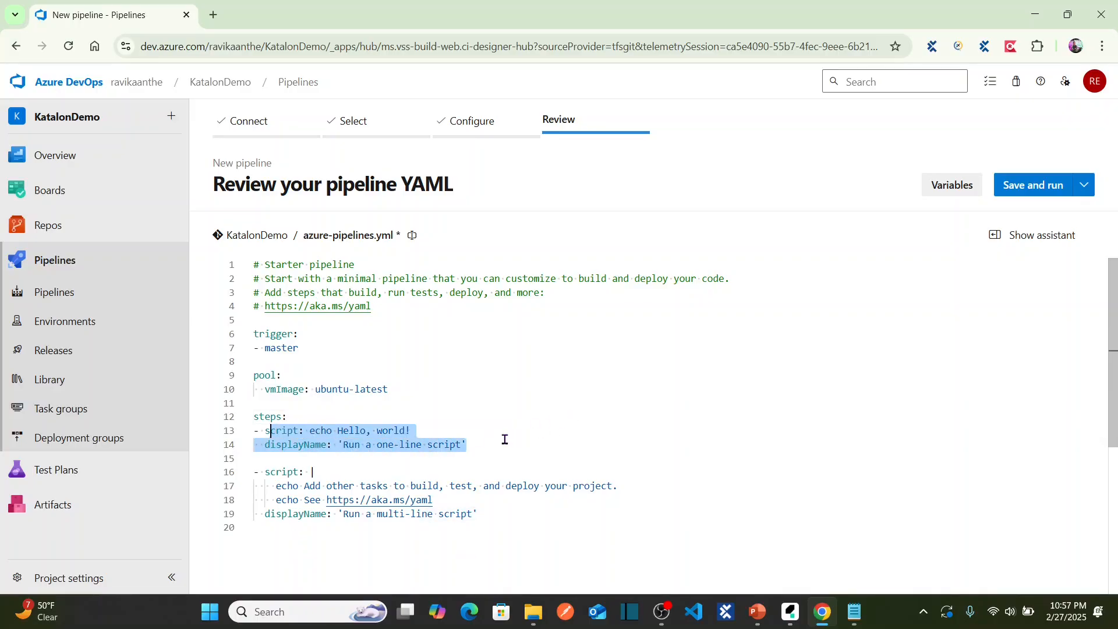
{"action": "left_click", "coordinate": [479, 404]}
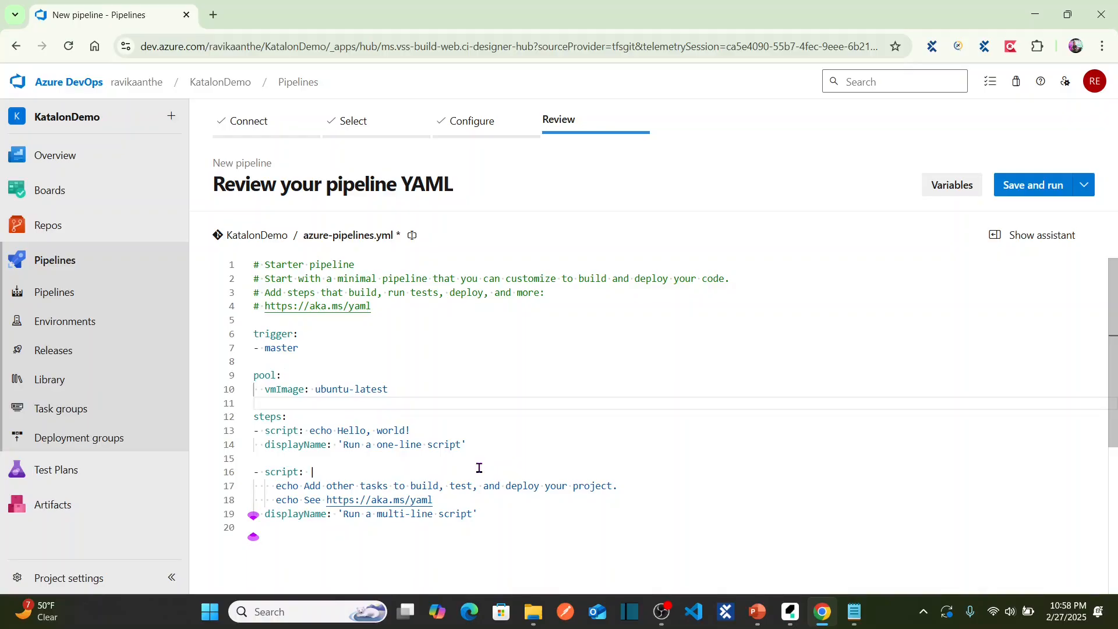
Show the prepared Katalon YAML in Notepad in a smaller window beside the starter YAML.
{"action": "key", "text": "alt+Tab"}
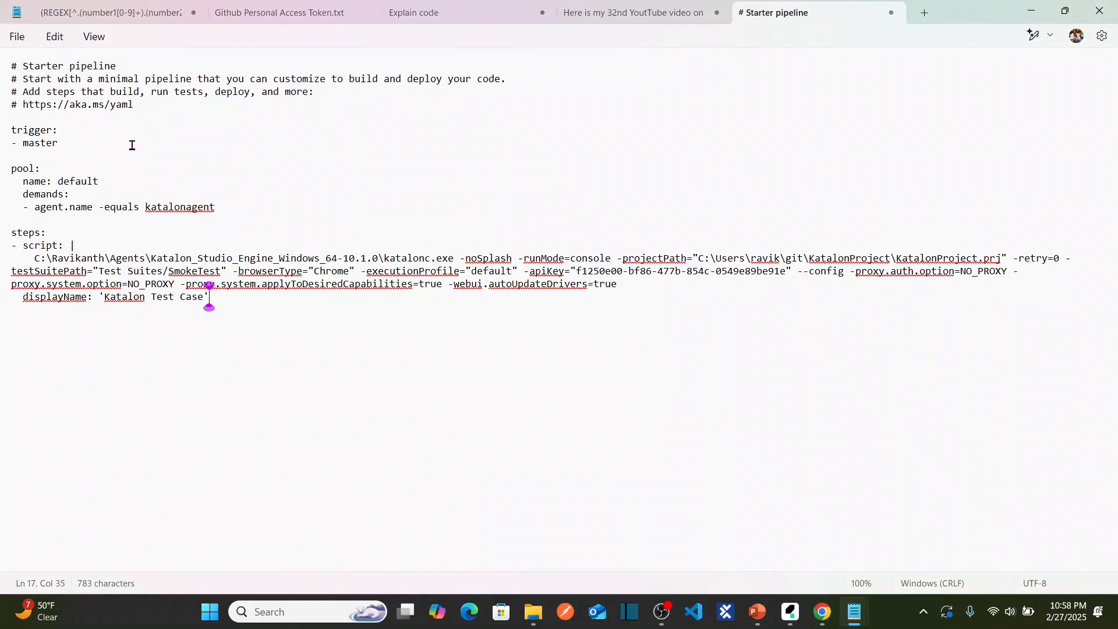
{"action": "left_click", "coordinate": [90, 142]}
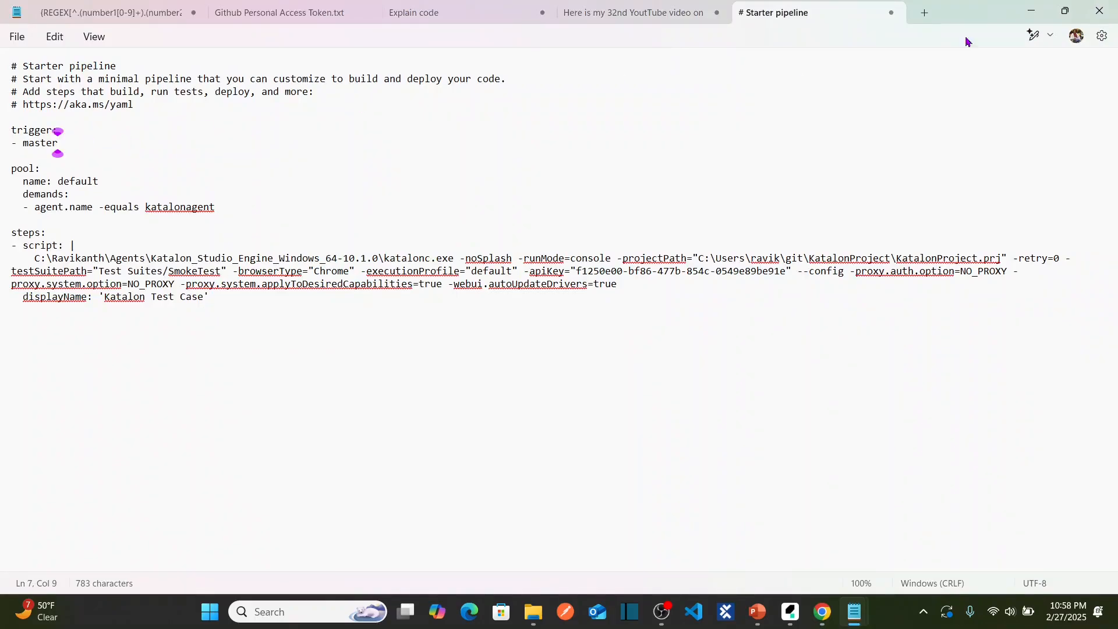
{"action": "left_click", "coordinate": [1065, 11]}
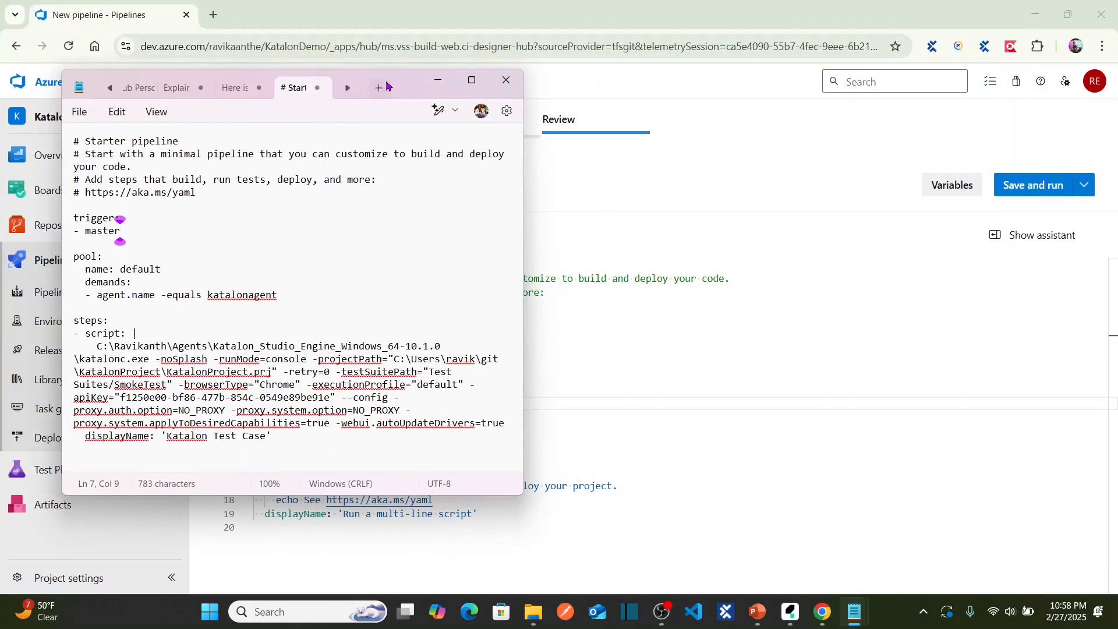
{"action": "left_click_drag", "start_coordinate": [410, 88], "coordinate": [941, 195]}
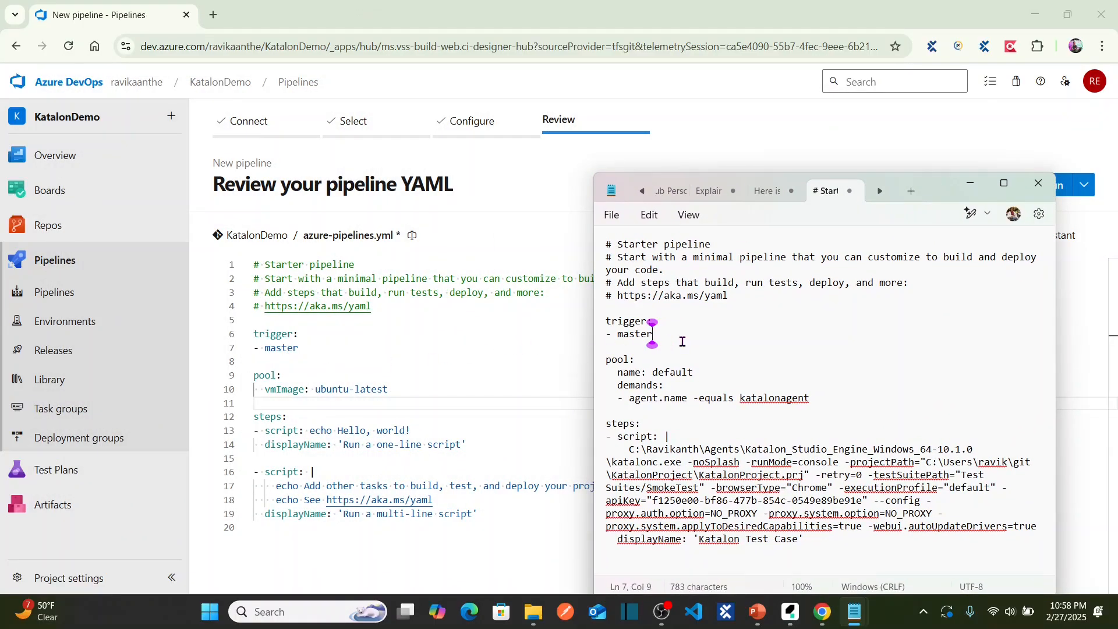
{"action": "double_click", "coordinate": [619, 336]}
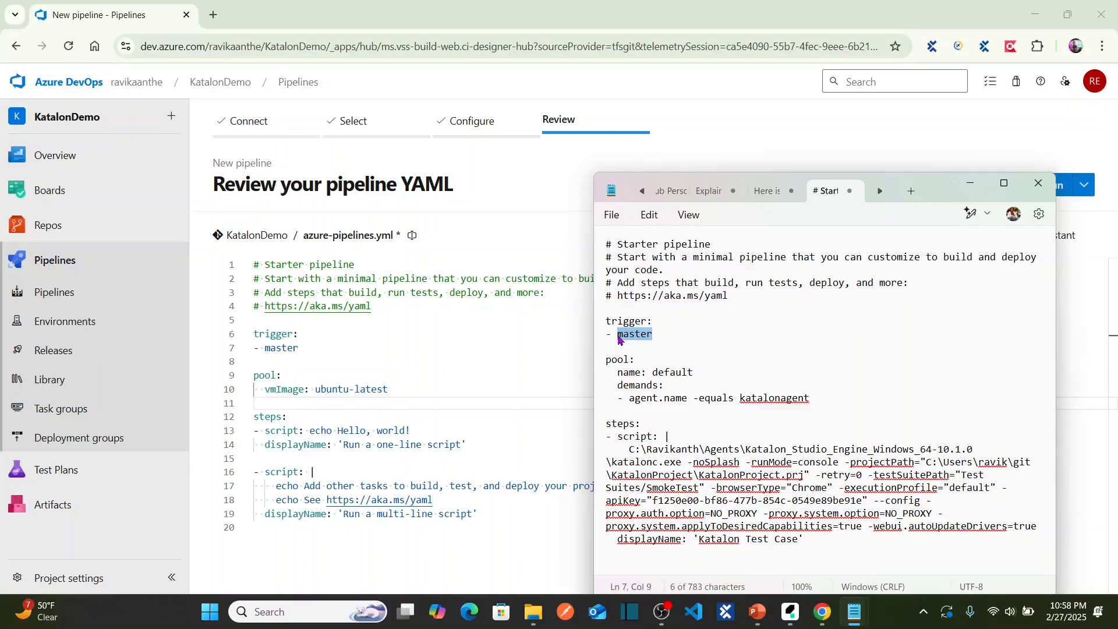
{"action": "left_click", "coordinate": [645, 365]}
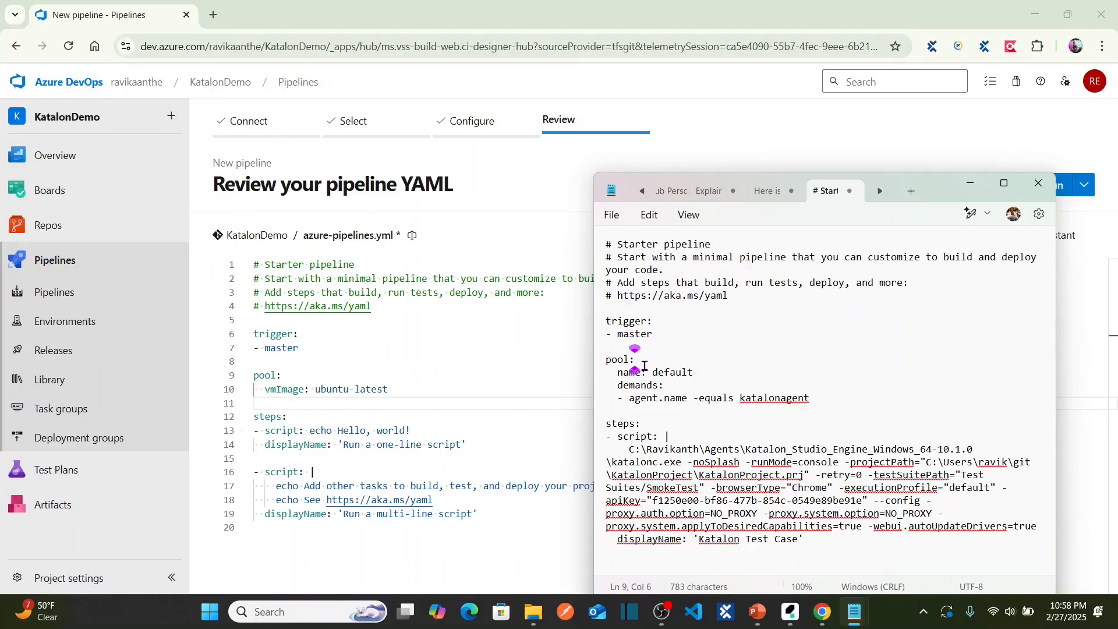
Check the project's agent pools, then review the YAML's pool 'default' and demands lines.
{"action": "left_click", "coordinate": [76, 582]}
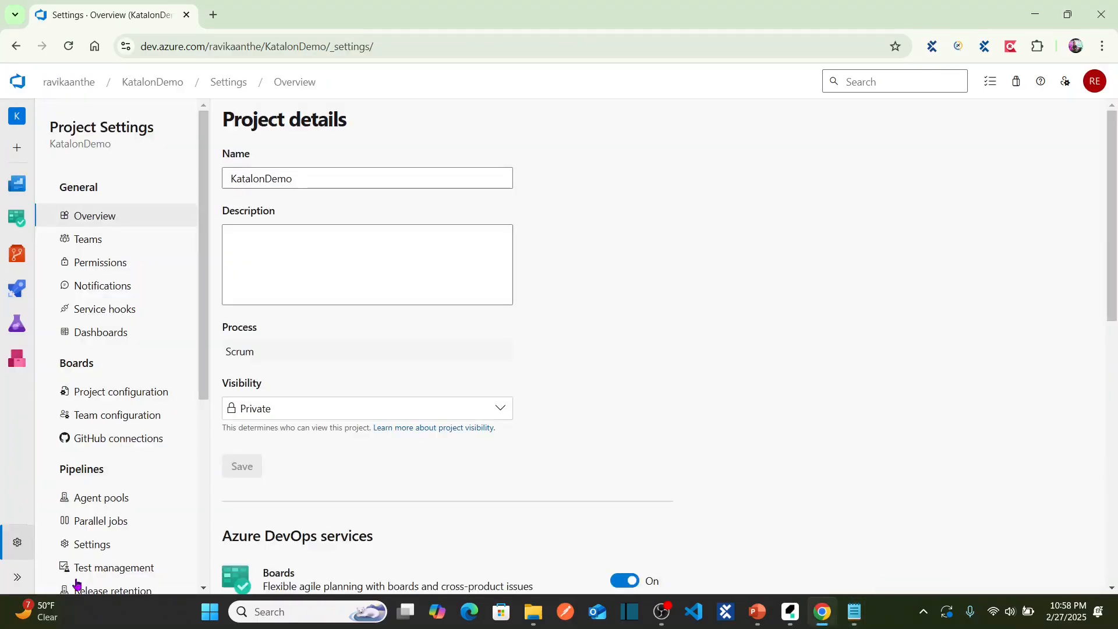
{"action": "left_click", "coordinate": [107, 503]}
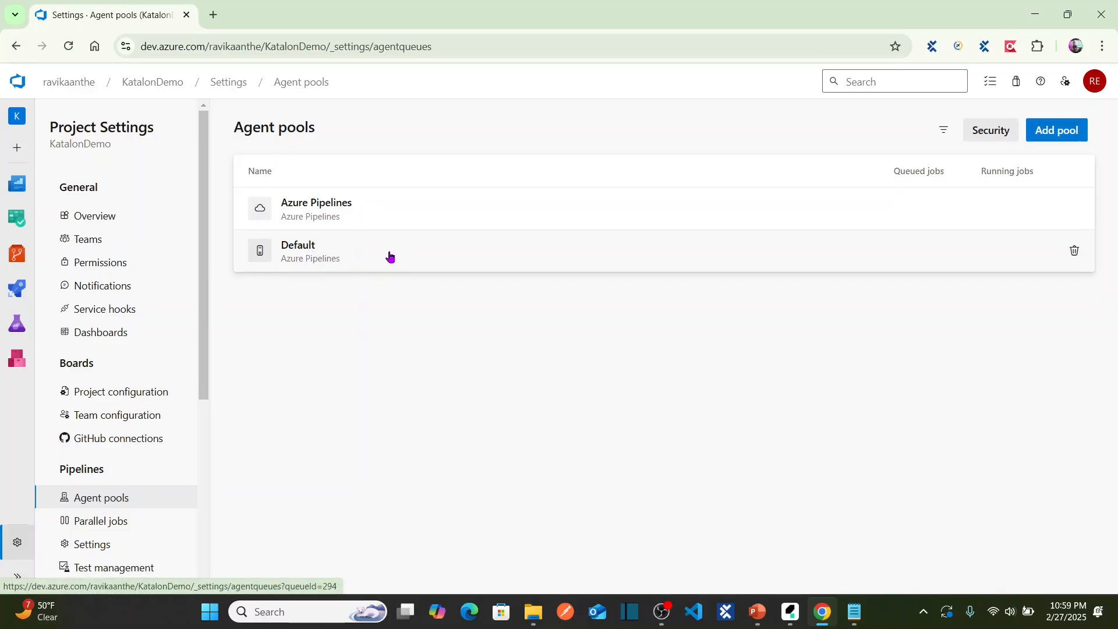
{"action": "key", "text": "alt+Tab"}
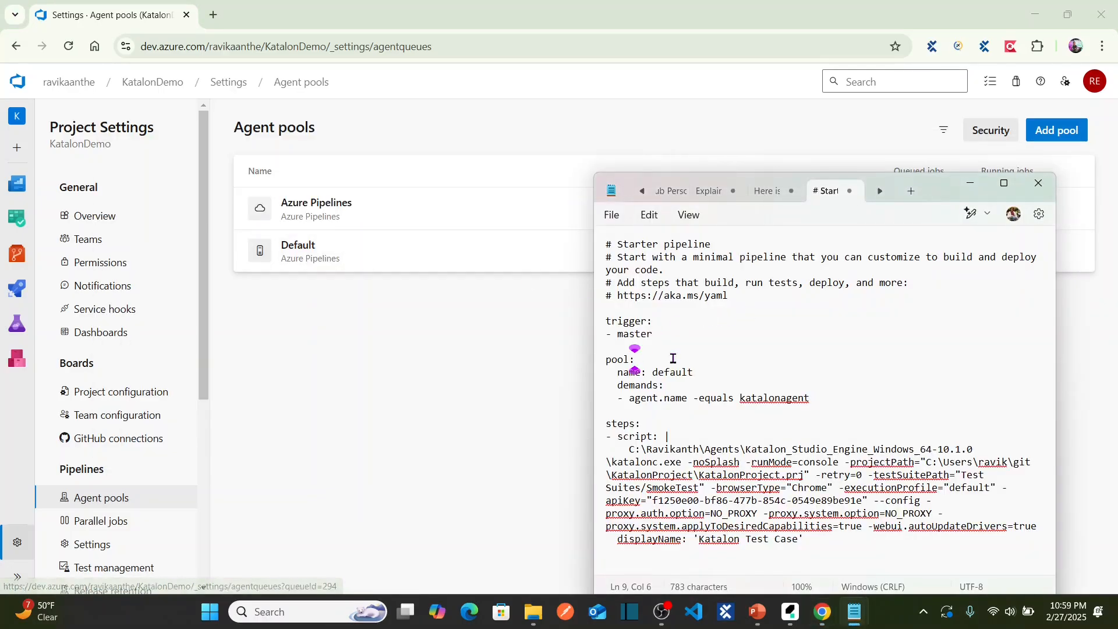
{"action": "left_click", "coordinate": [703, 373]}
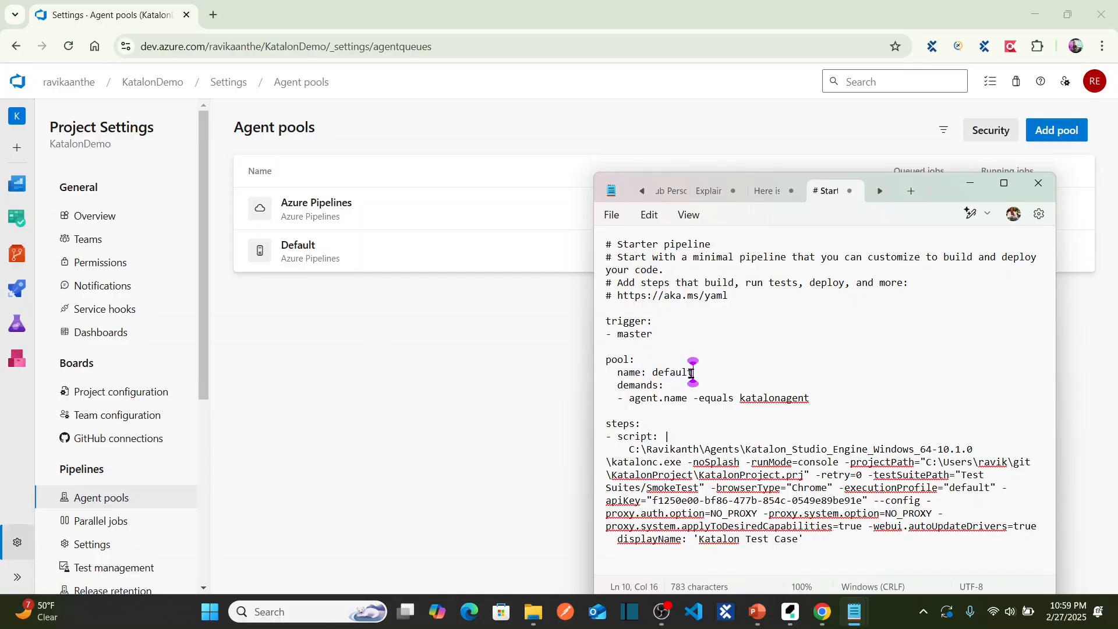
{"action": "left_click", "coordinate": [677, 385]}
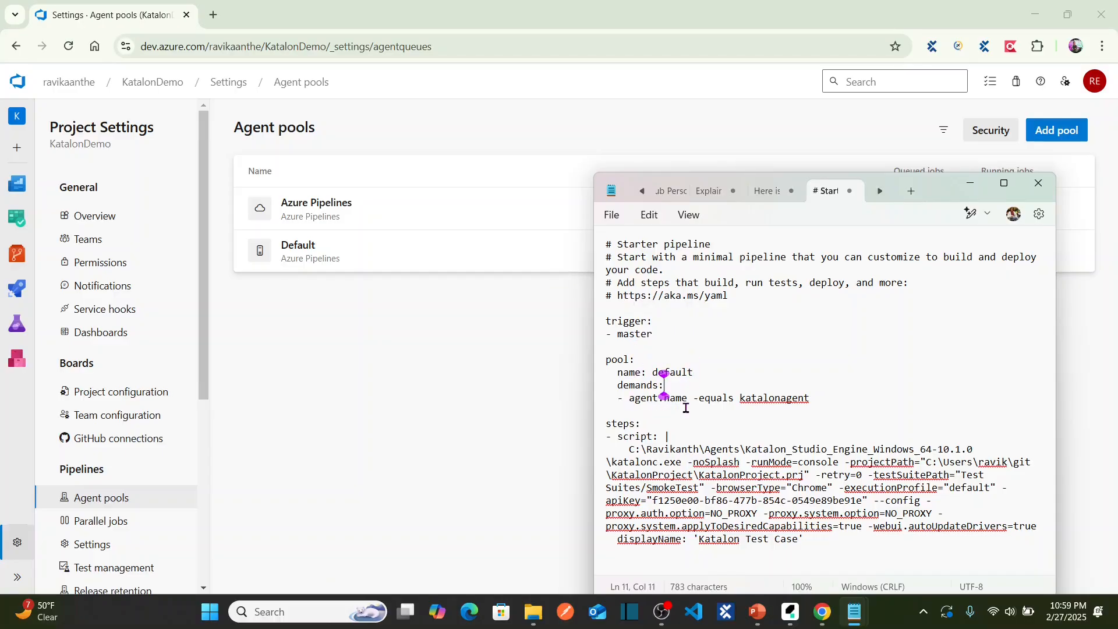
{"action": "left_click", "coordinate": [686, 408]}
{"action": "left_click", "coordinate": [816, 397]}
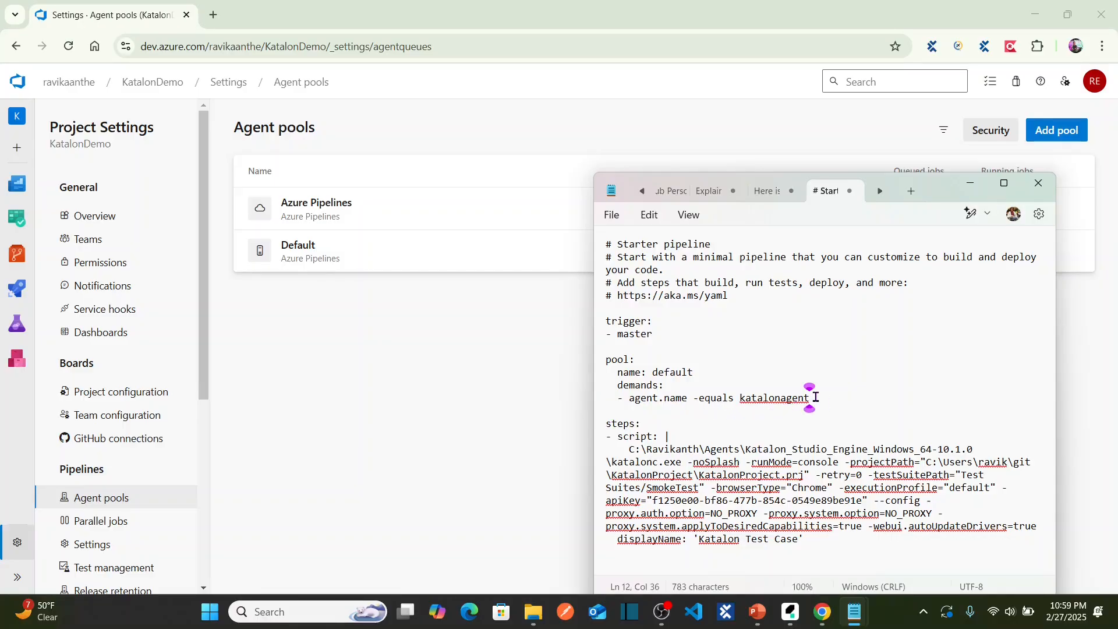
Review the katalonagent demand and katalonc script step, then bring Katalon Studio forward.
{"action": "left_click_drag", "start_coordinate": [819, 405], "coordinate": [744, 399]}
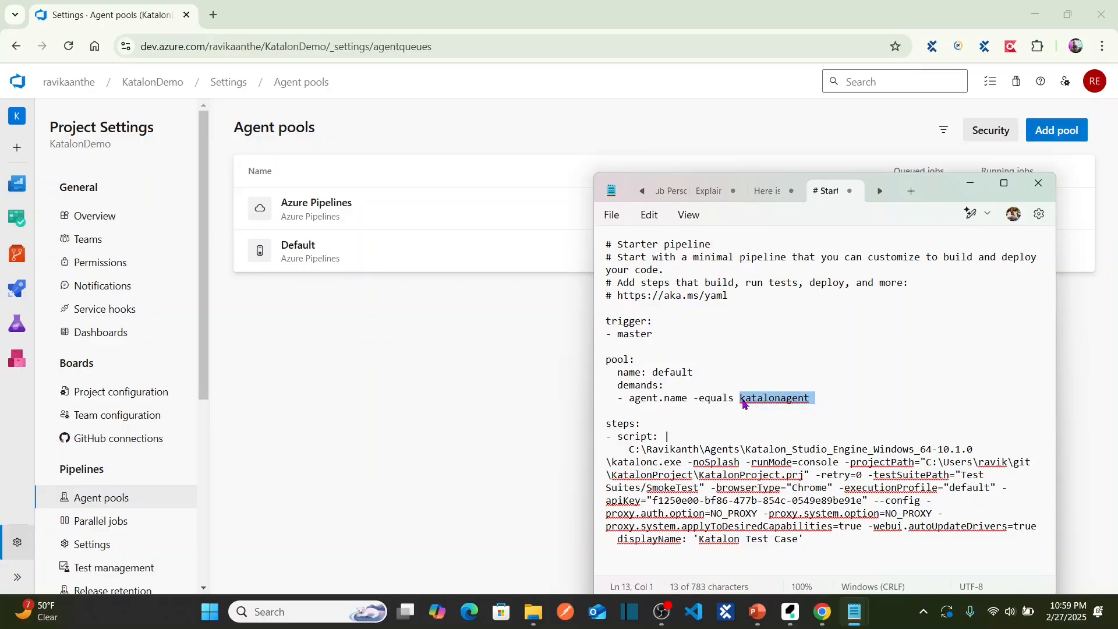
{"action": "left_click", "coordinate": [675, 436]}
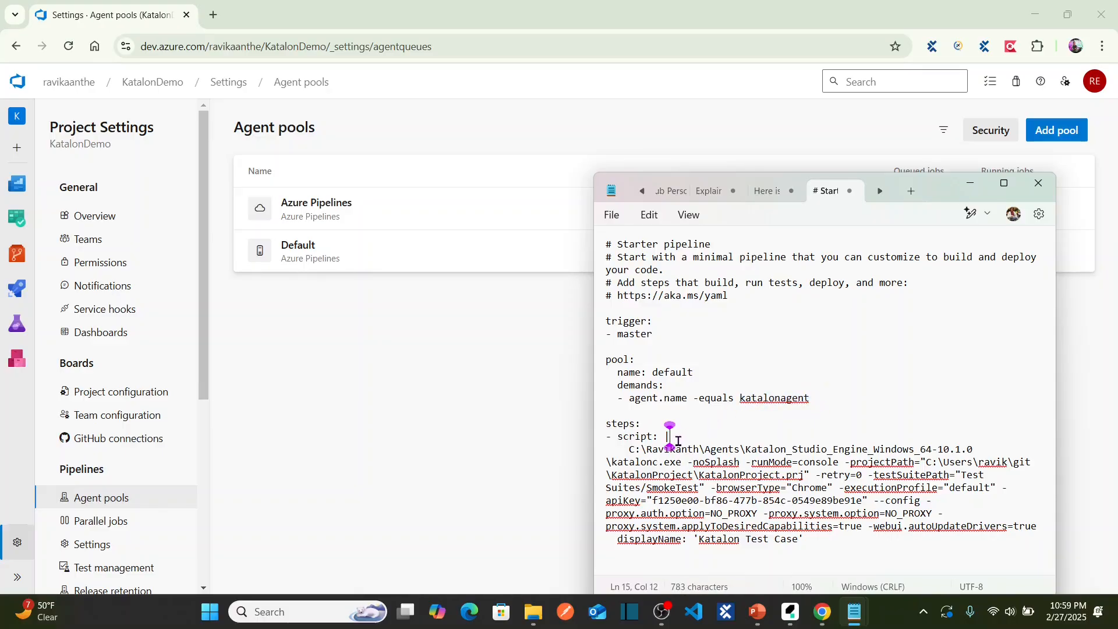
{"action": "double_click", "coordinate": [610, 428]}
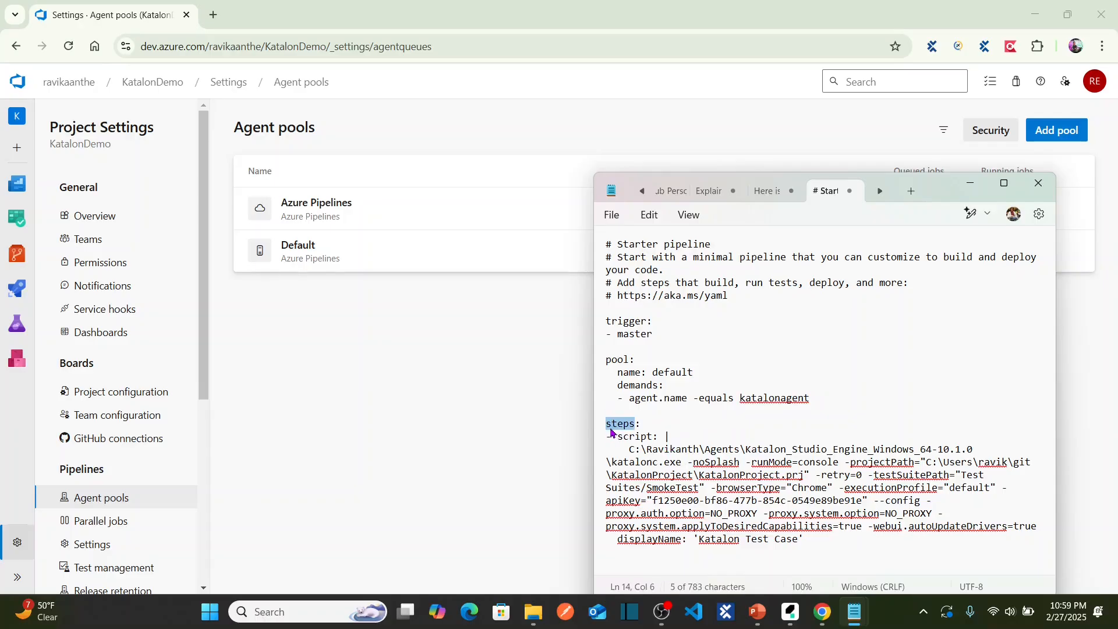
{"action": "left_click", "coordinate": [672, 438]}
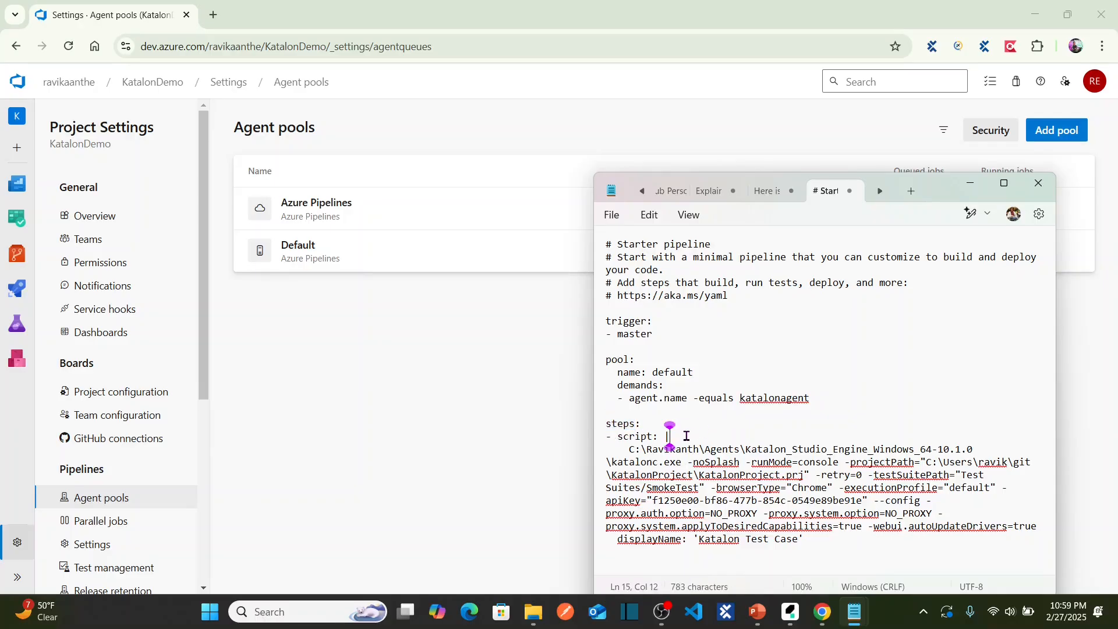
{"action": "double_click", "coordinate": [635, 436]}
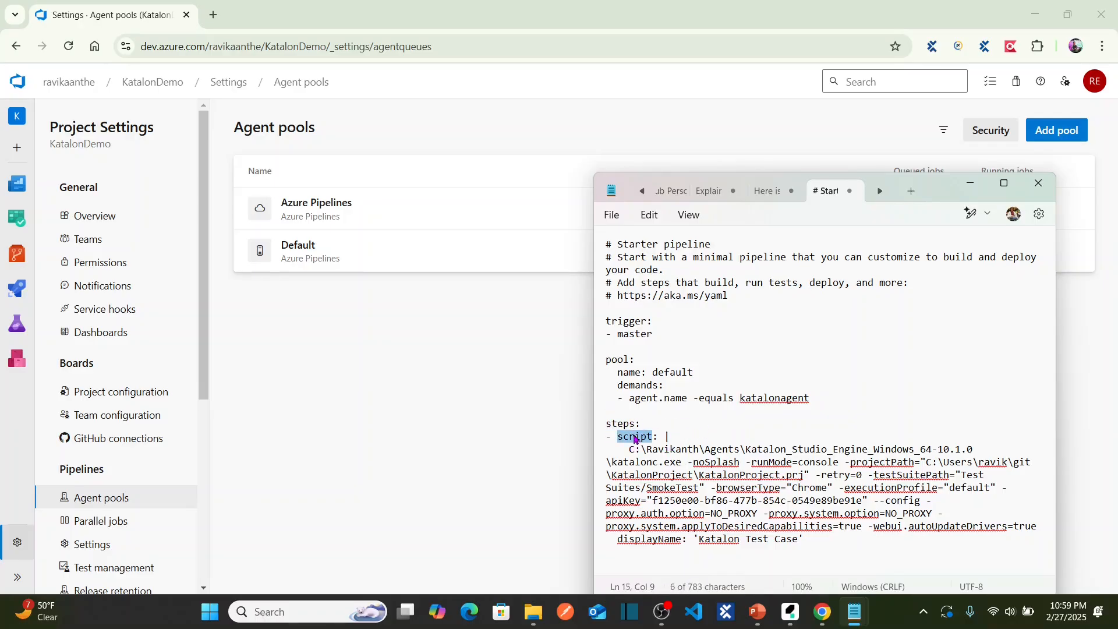
{"action": "left_click_drag", "start_coordinate": [827, 536], "coordinate": [629, 448]}
{"action": "left_click", "coordinate": [838, 545]}
{"action": "left_click_drag", "start_coordinate": [832, 544], "coordinate": [626, 449]}
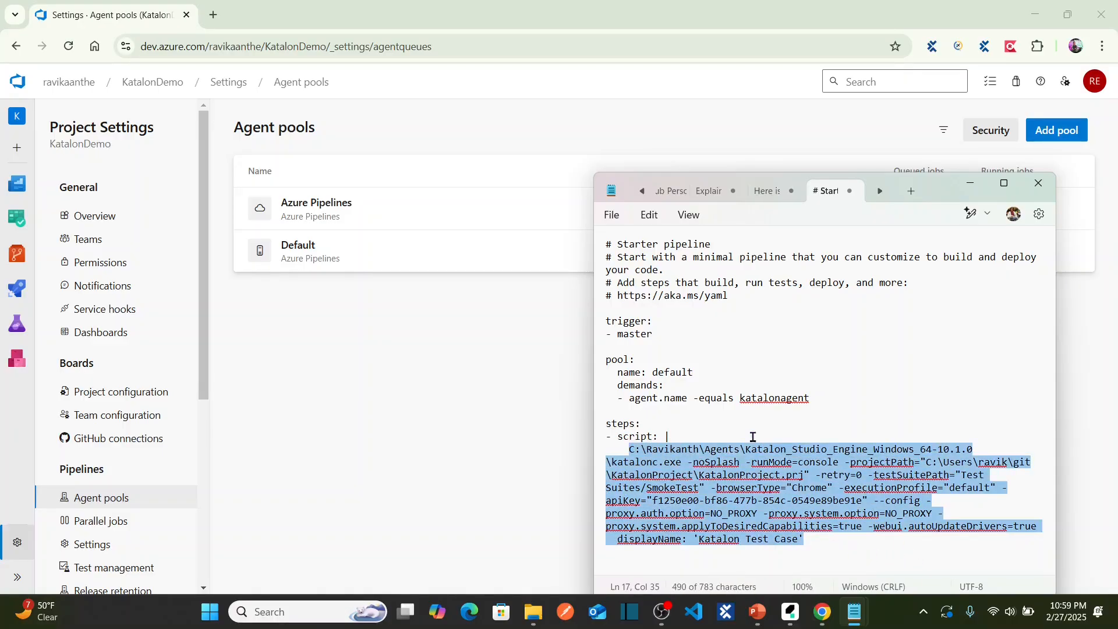
{"action": "left_click", "coordinate": [1004, 183]}
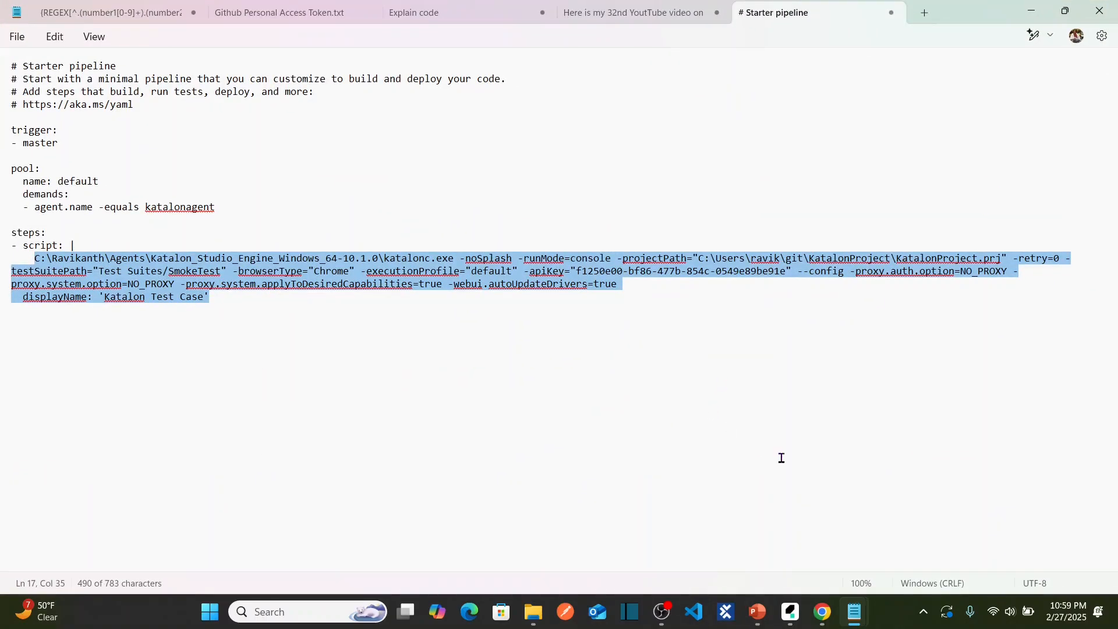
{"action": "left_click", "coordinate": [790, 611]}
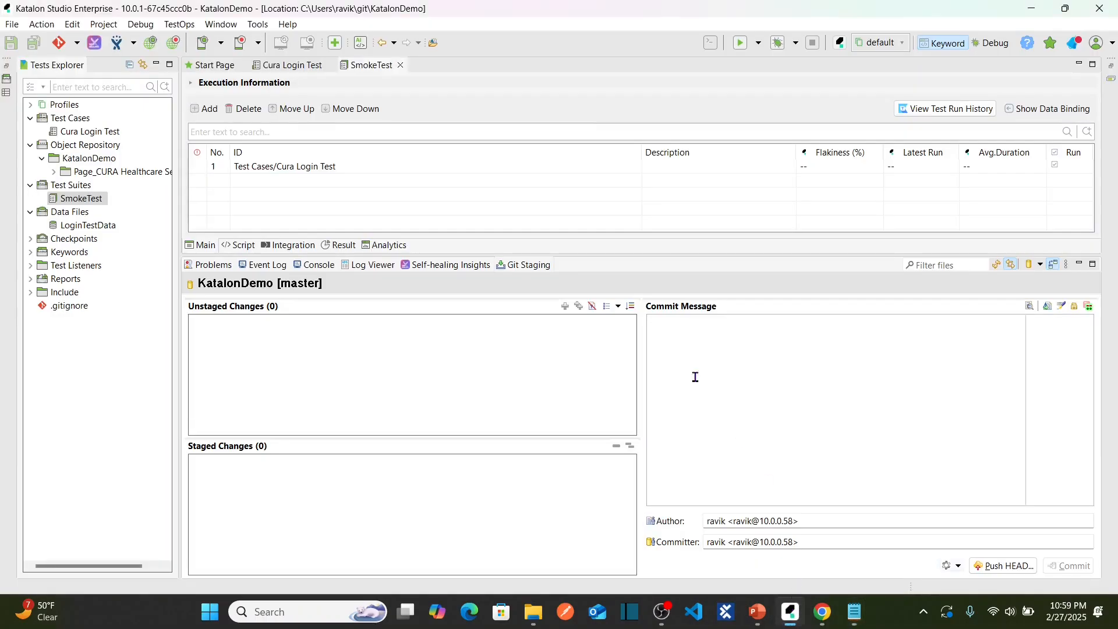
Generate and select the console-mode katalonc command for Test Suites/SmokeTest, then return to Notepad.
{"action": "left_click", "coordinate": [707, 42]}
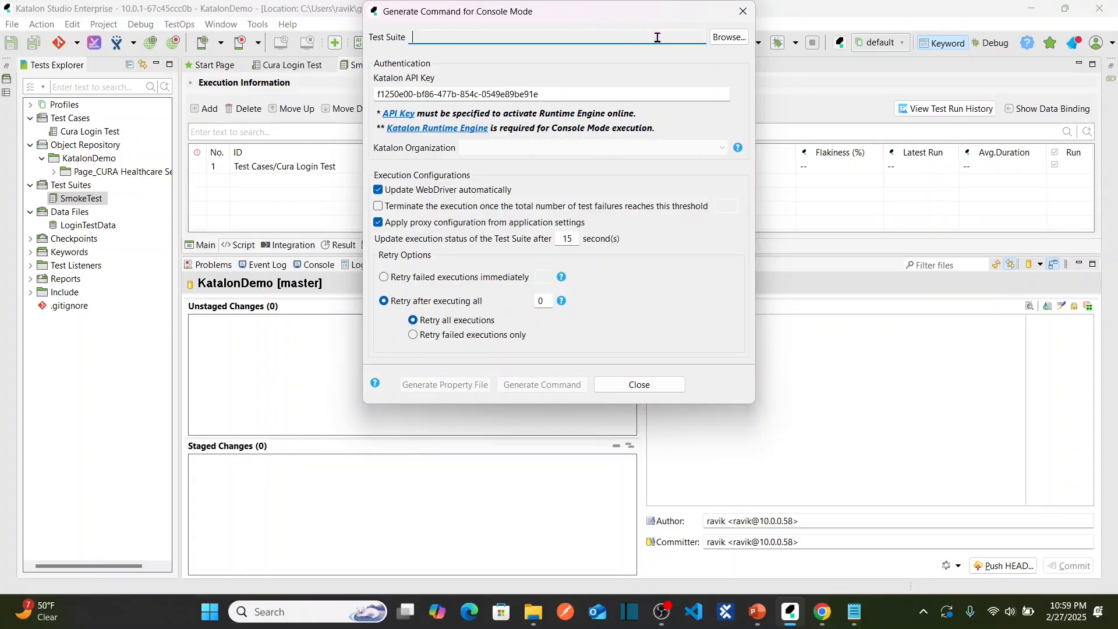
{"action": "left_click", "coordinate": [725, 37]}
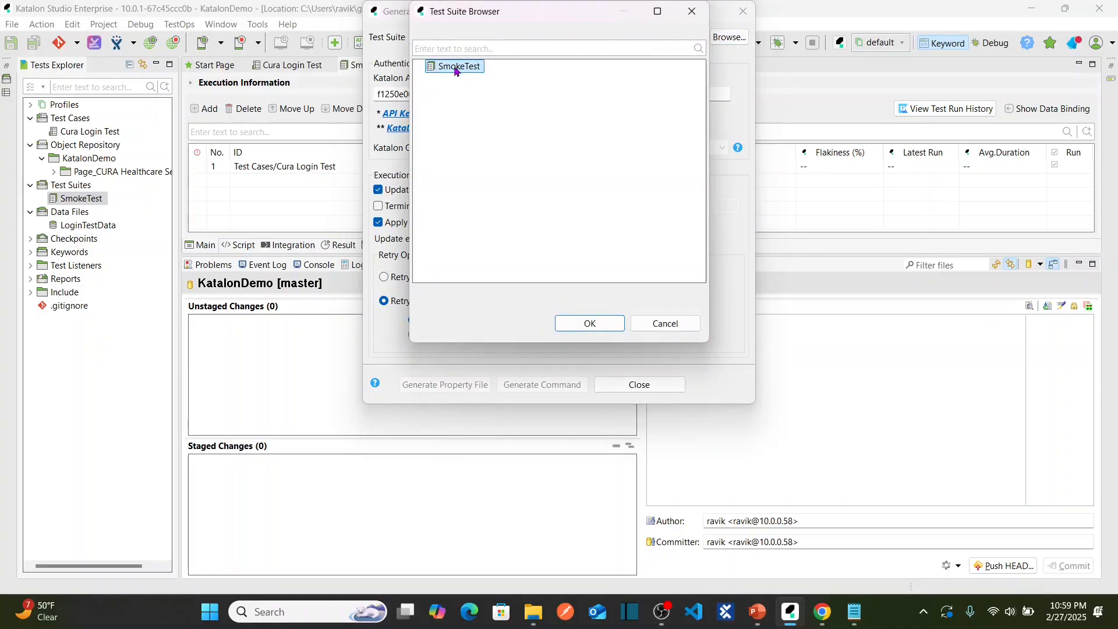
{"action": "left_click", "coordinate": [588, 322]}
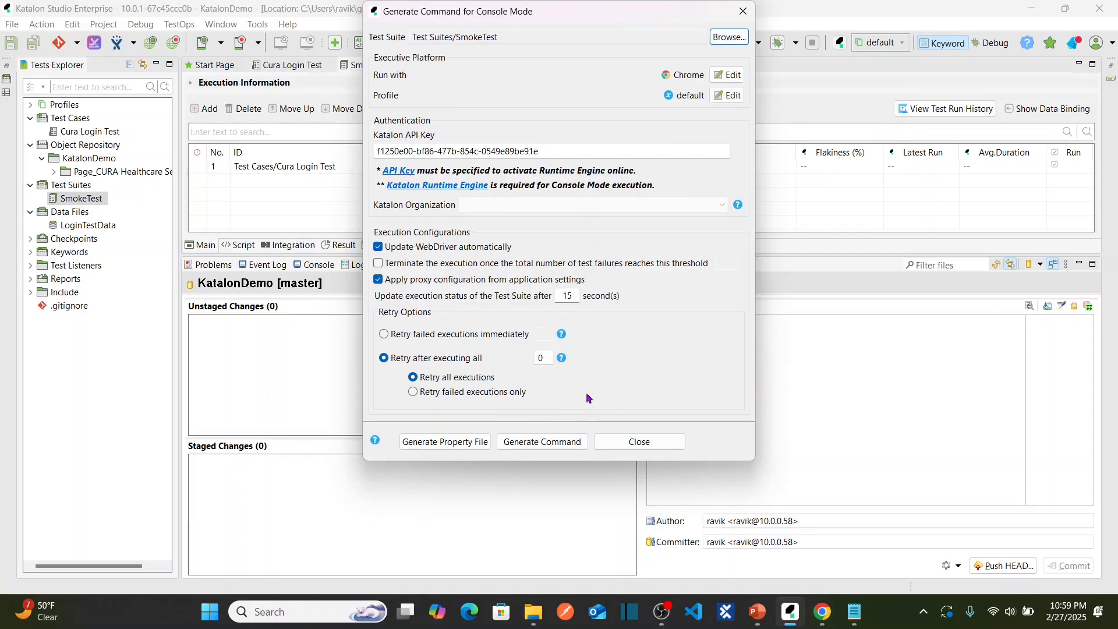
{"action": "left_click", "coordinate": [545, 444]}
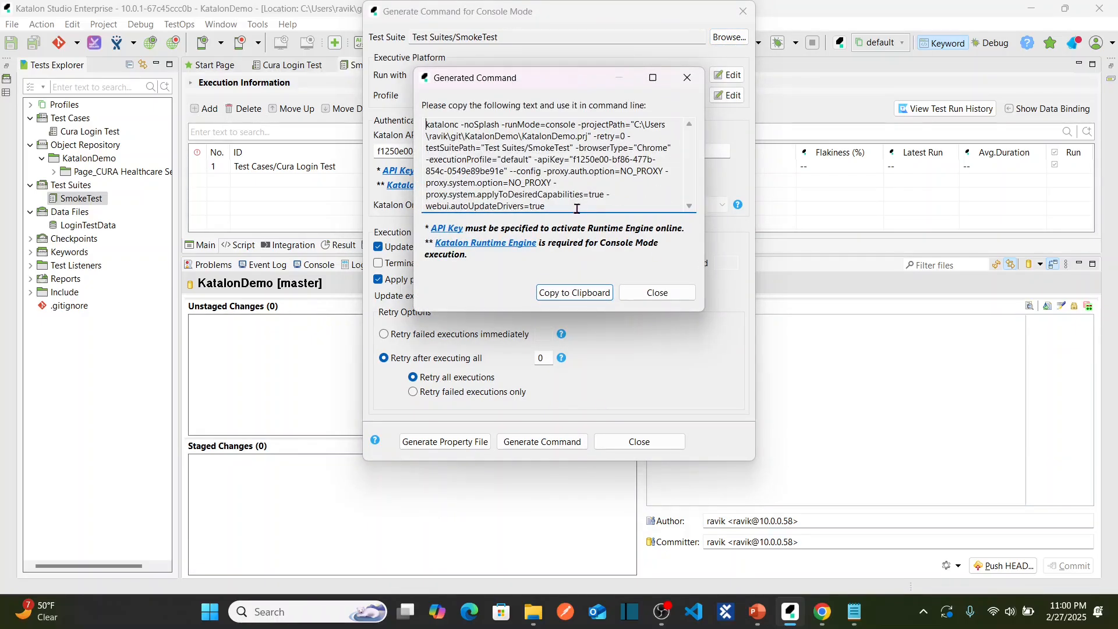
{"action": "left_click_drag", "start_coordinate": [573, 209], "coordinate": [406, 128]}
{"action": "key", "text": "ctrl+c"}
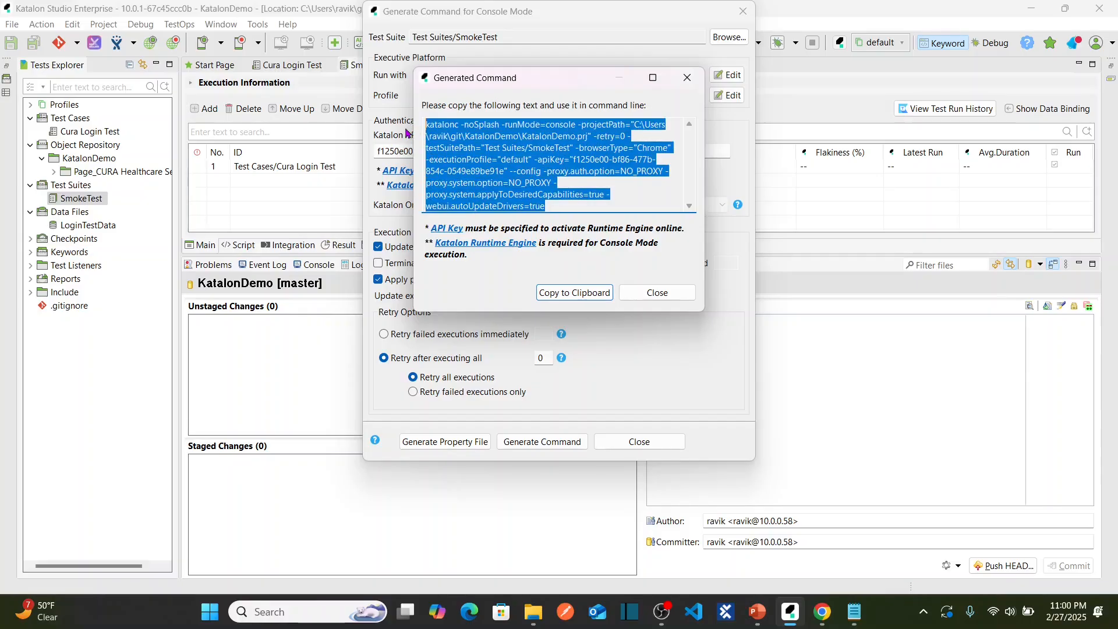
{"action": "left_click", "coordinate": [854, 609]}
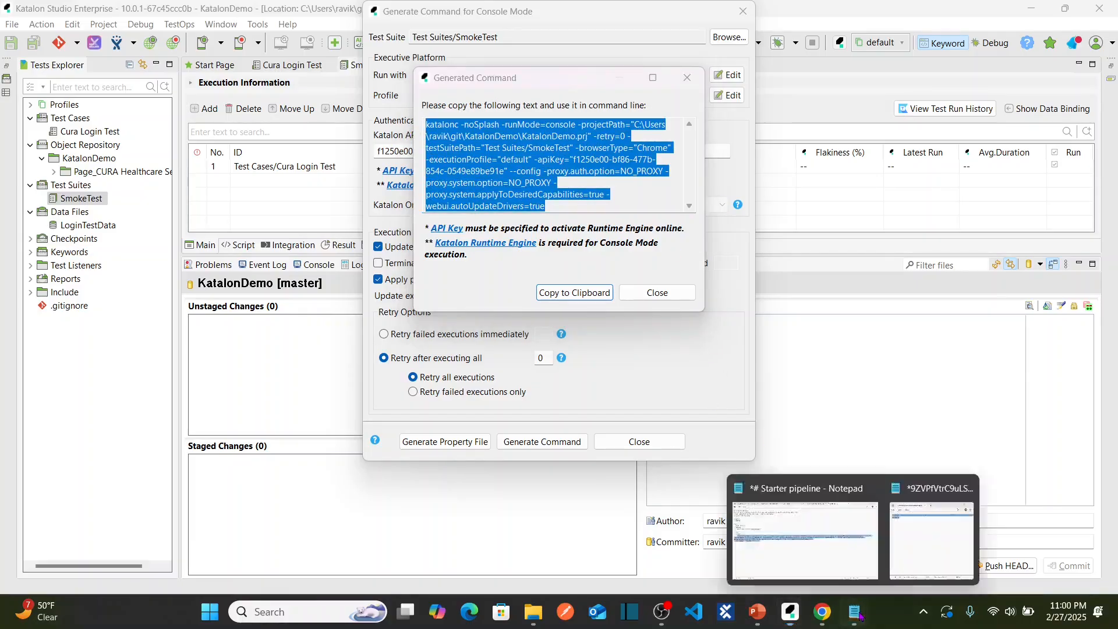
{"action": "left_click", "coordinate": [824, 551]}
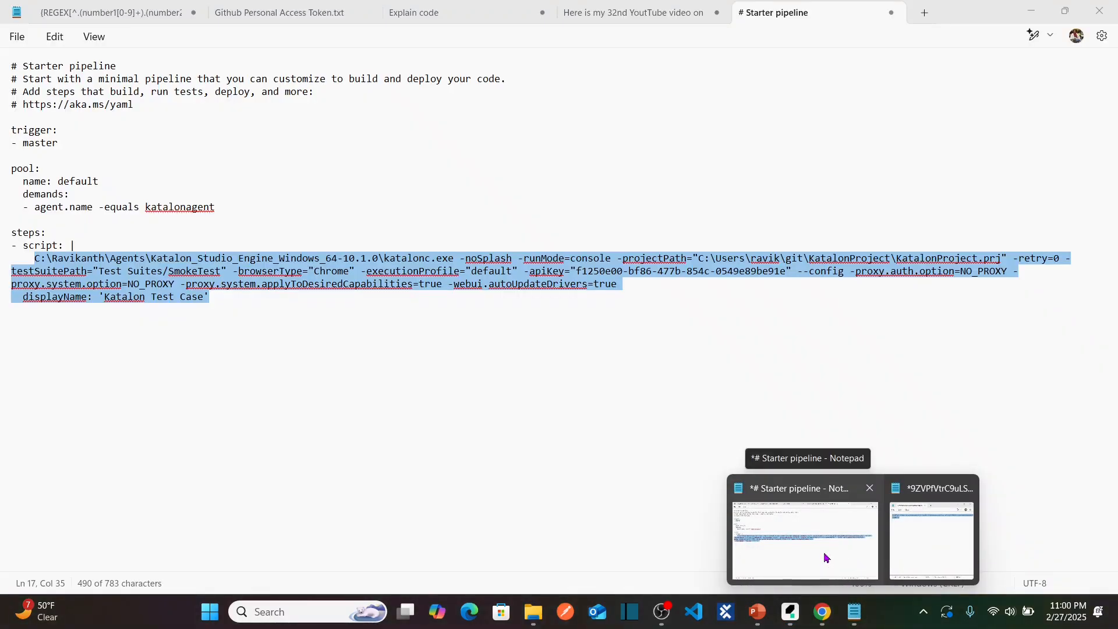
{"action": "left_click", "coordinate": [34, 257]}
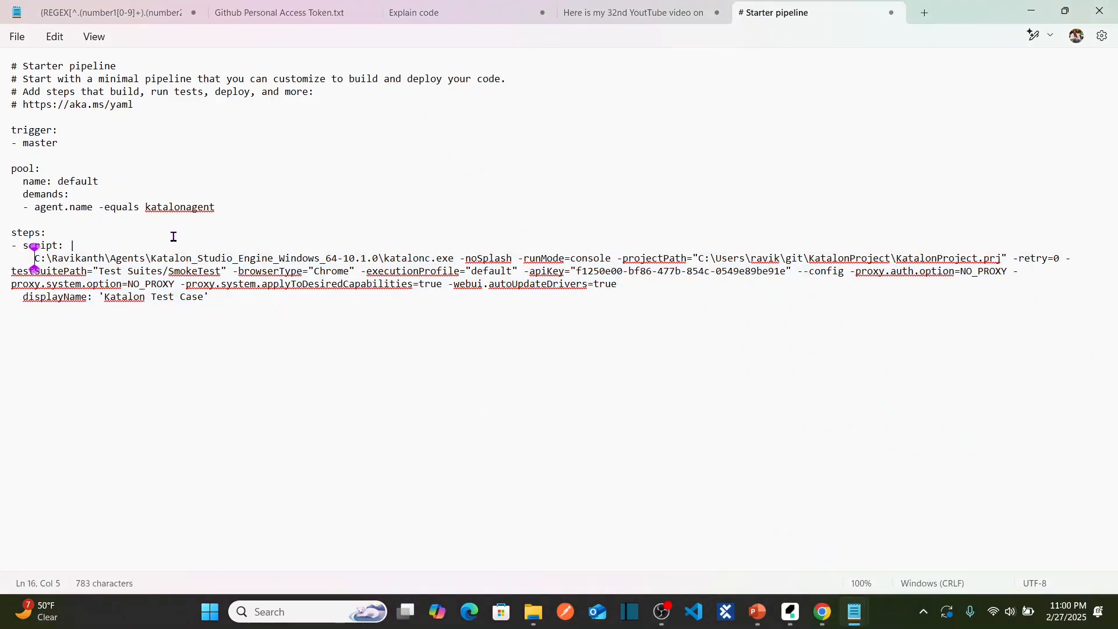
{"action": "key", "text": "shift+Down"}
{"action": "key", "text": "shift+Down"}
{"action": "key", "text": "shift+Down"}
{"action": "key", "text": "shift+End"}
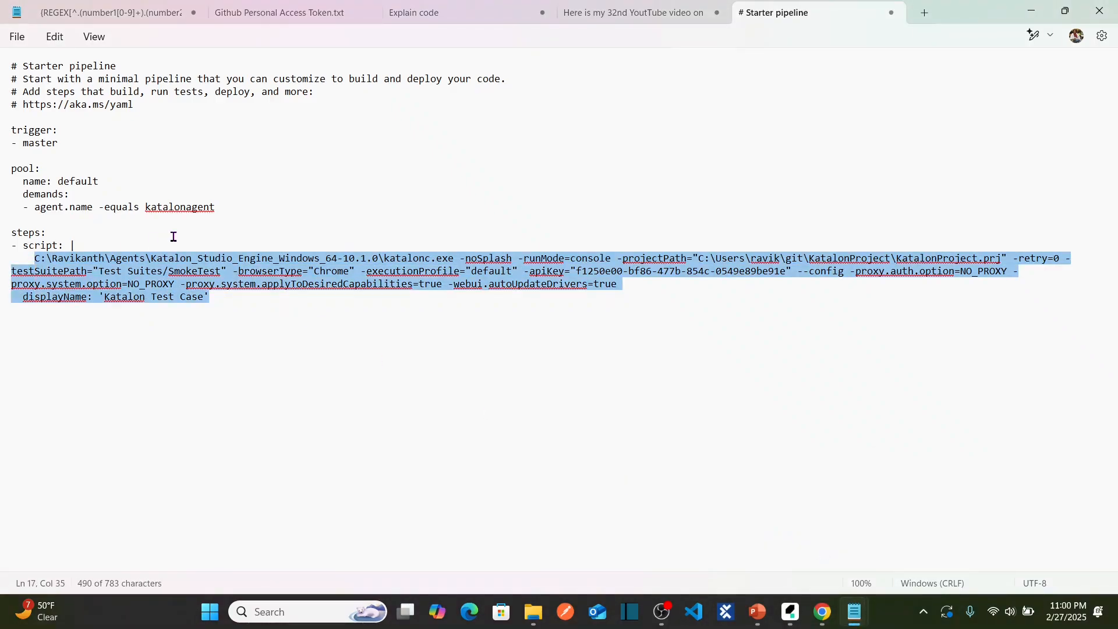
{"action": "left_click", "coordinate": [231, 296]}
{"action": "key", "text": "Return"}
{"action": "key", "text": "Return"}
{"action": "key", "text": "Return"}
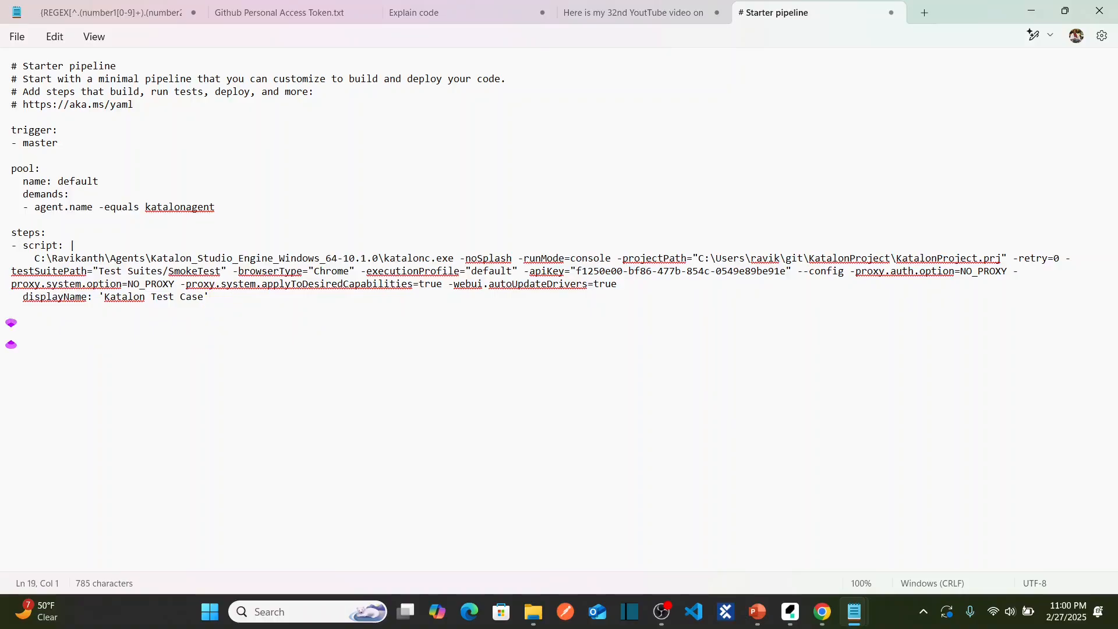
{"action": "key", "text": "ctrl+v"}
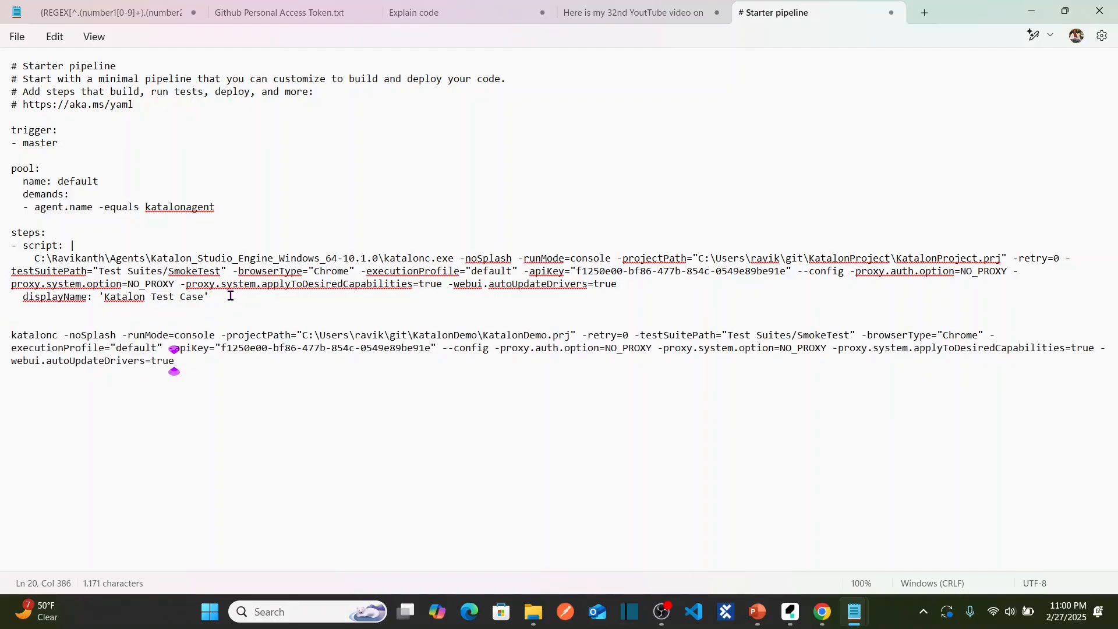
{"action": "left_click_drag", "start_coordinate": [62, 336], "coordinate": [5, 335]}
{"action": "left_click", "coordinate": [337, 222]}
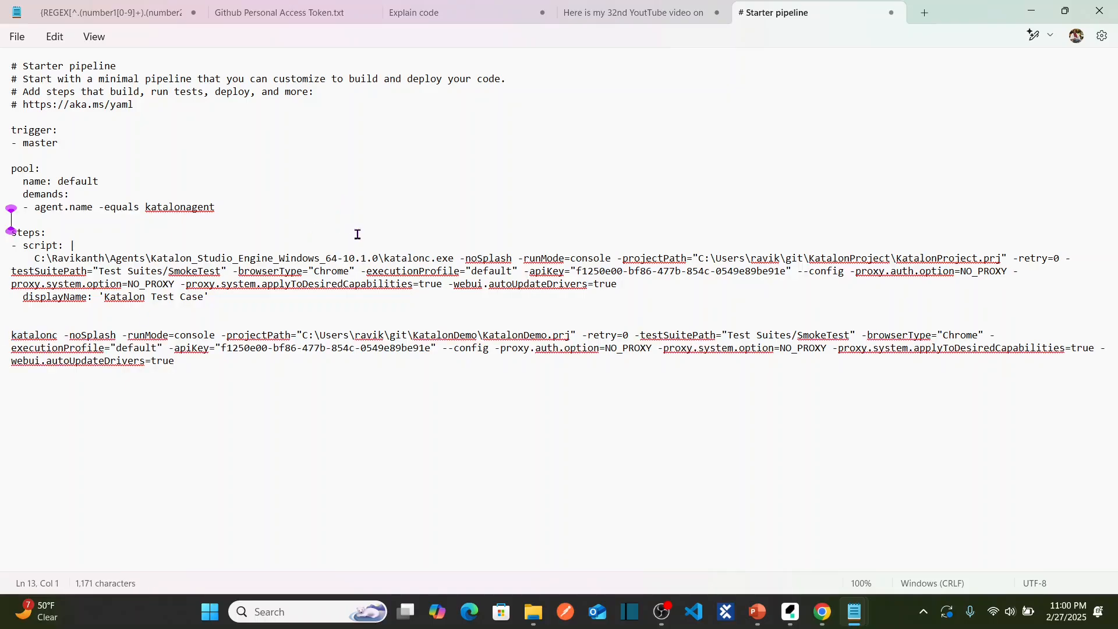
{"action": "left_click_drag", "start_coordinate": [461, 261], "coordinate": [40, 259]}
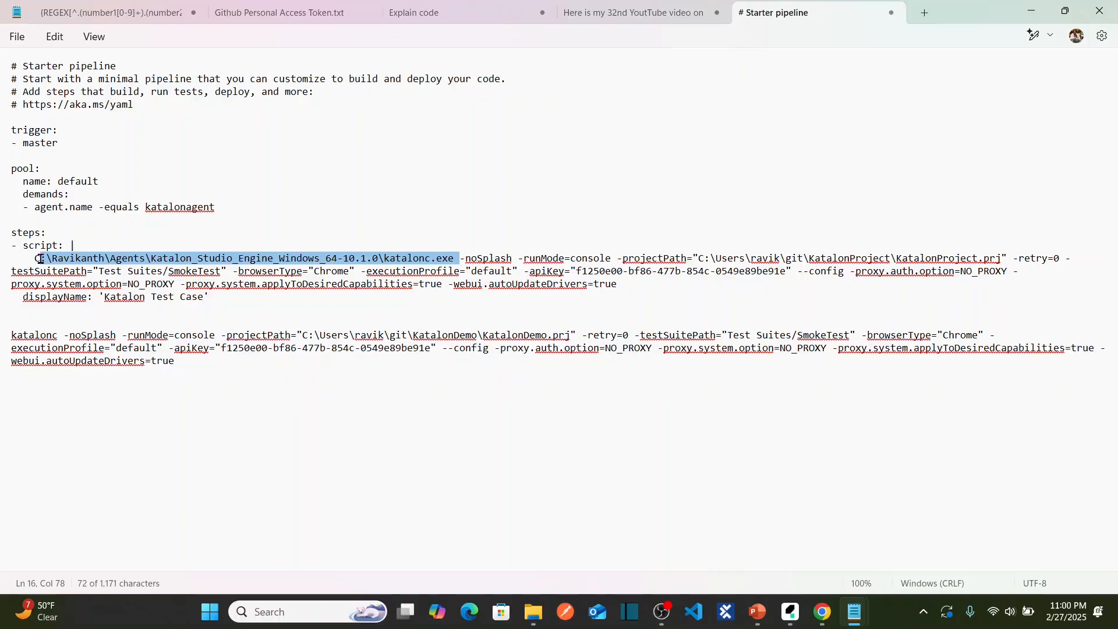
{"action": "key", "text": "shift+Left"}
{"action": "left_click", "coordinate": [431, 215]}
{"action": "left_click_drag", "start_coordinate": [453, 259], "coordinate": [36, 258]}
{"action": "left_click", "coordinate": [471, 258]}
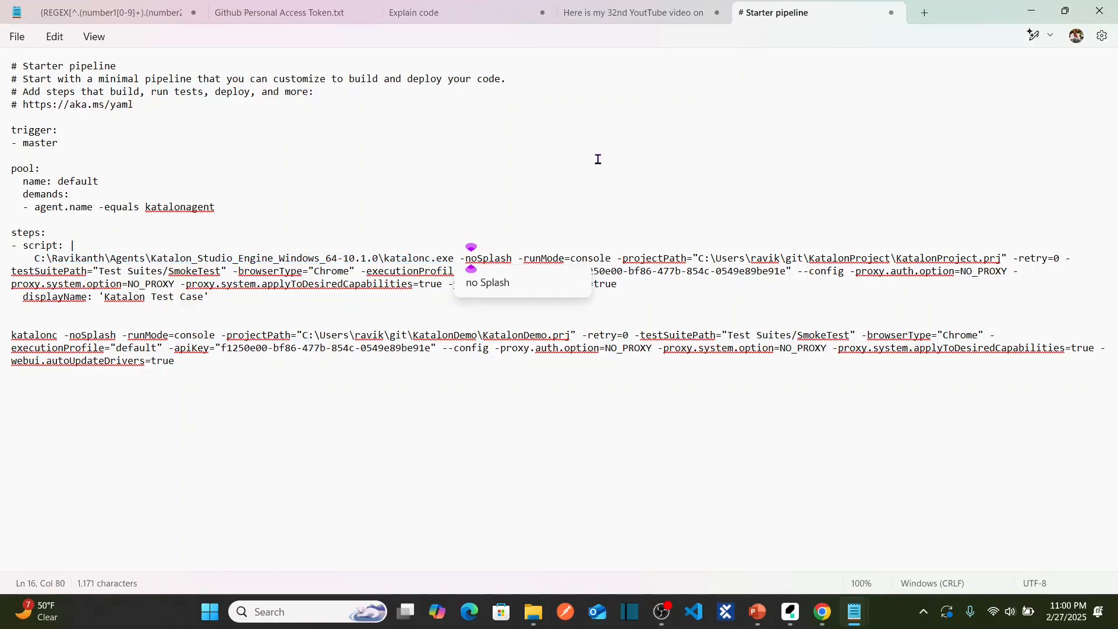
{"action": "left_click", "coordinate": [552, 205]}
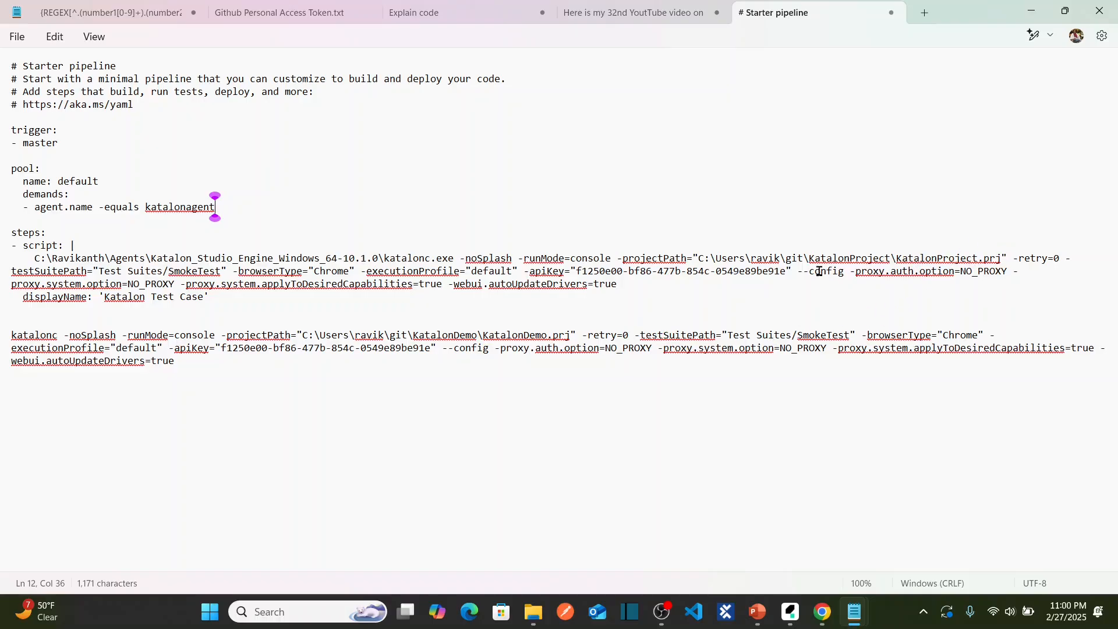
{"action": "left_click", "coordinate": [635, 285]}
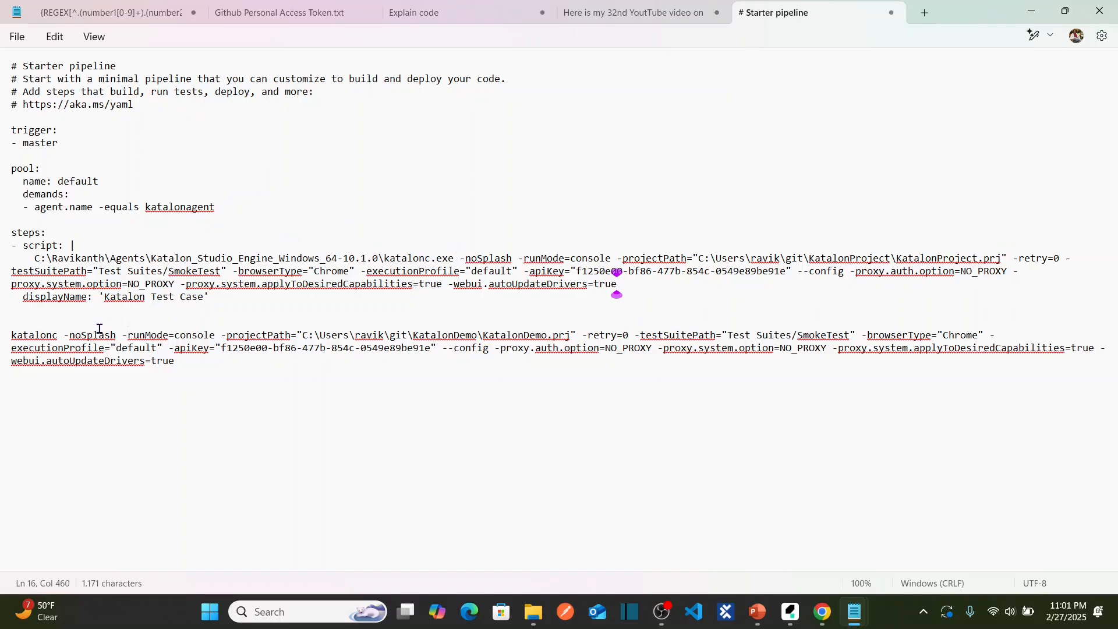
{"action": "double_click", "coordinate": [52, 337]}
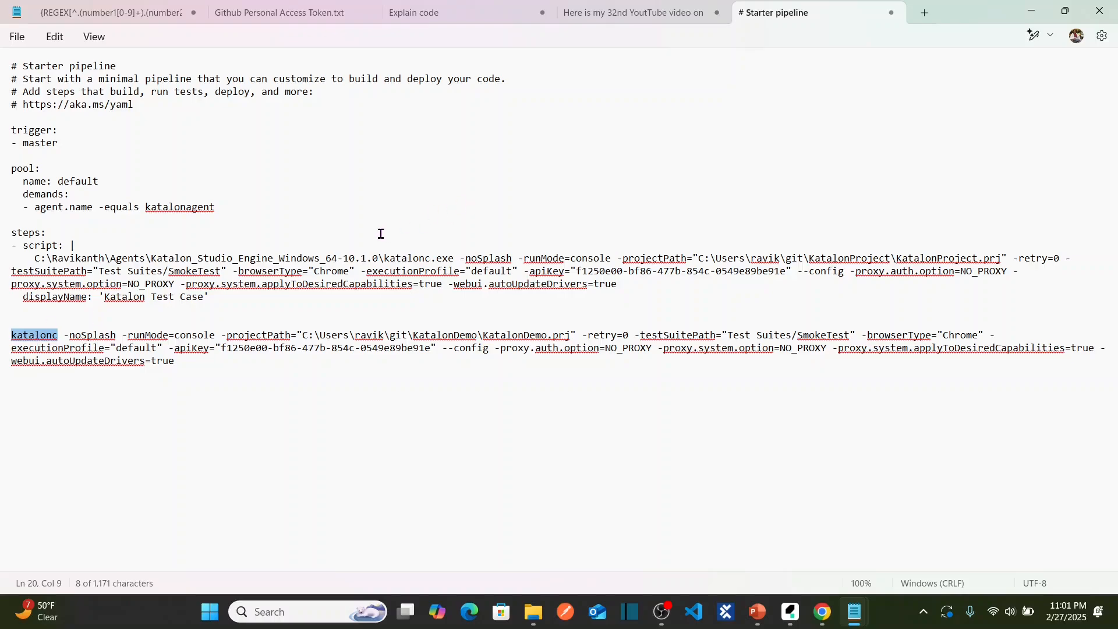
{"action": "left_click", "coordinate": [437, 250]}
{"action": "left_click_drag", "start_coordinate": [454, 258], "coordinate": [37, 259]}
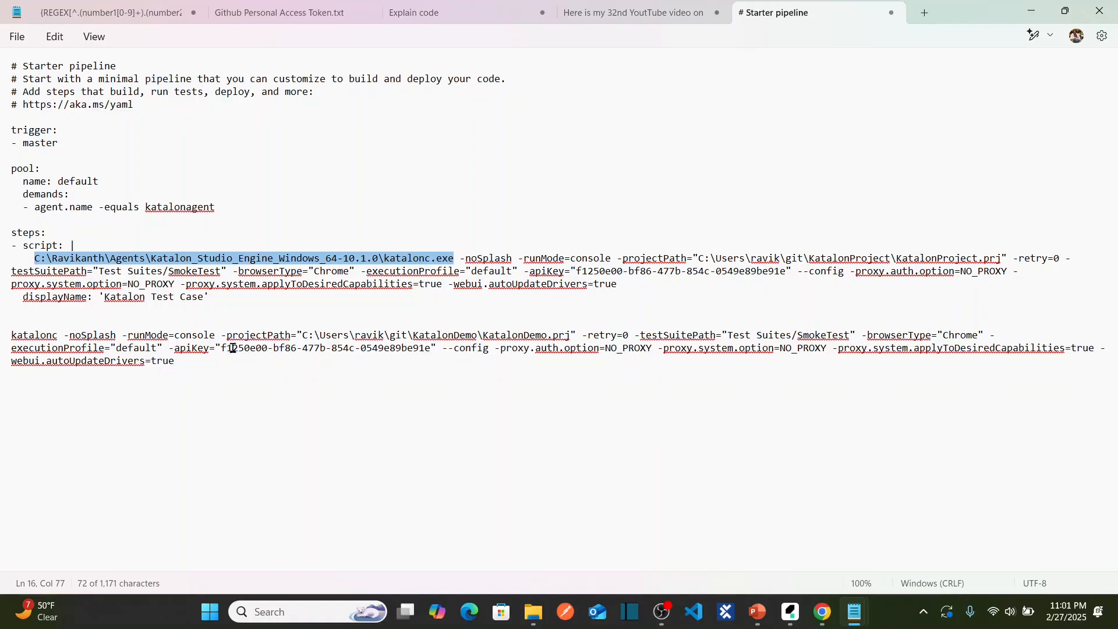
{"action": "left_click_drag", "start_coordinate": [192, 375], "coordinate": [1, 338]}
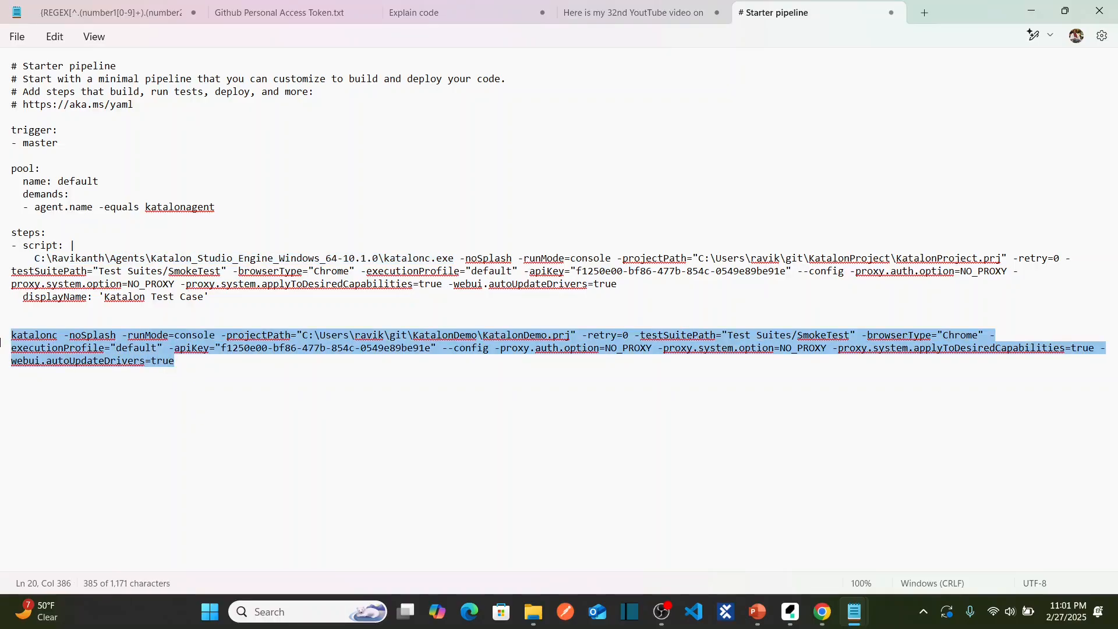
{"action": "key", "text": "BackSpace"}
{"action": "key", "text": "BackSpace"}
{"action": "key", "text": "BackSpace"}
{"action": "key", "text": "BackSpace"}
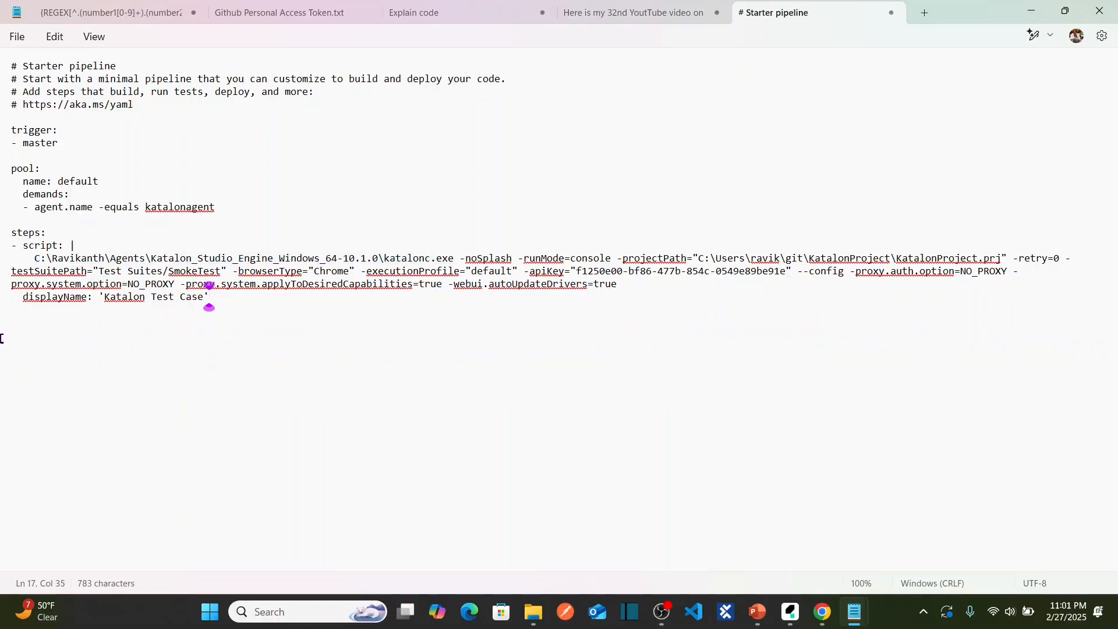
Close Katalon Studio's Generated Command and Console Mode dialogs, then return to the Notepad pipeline notes.
{"action": "key", "text": "alt+Tab"}
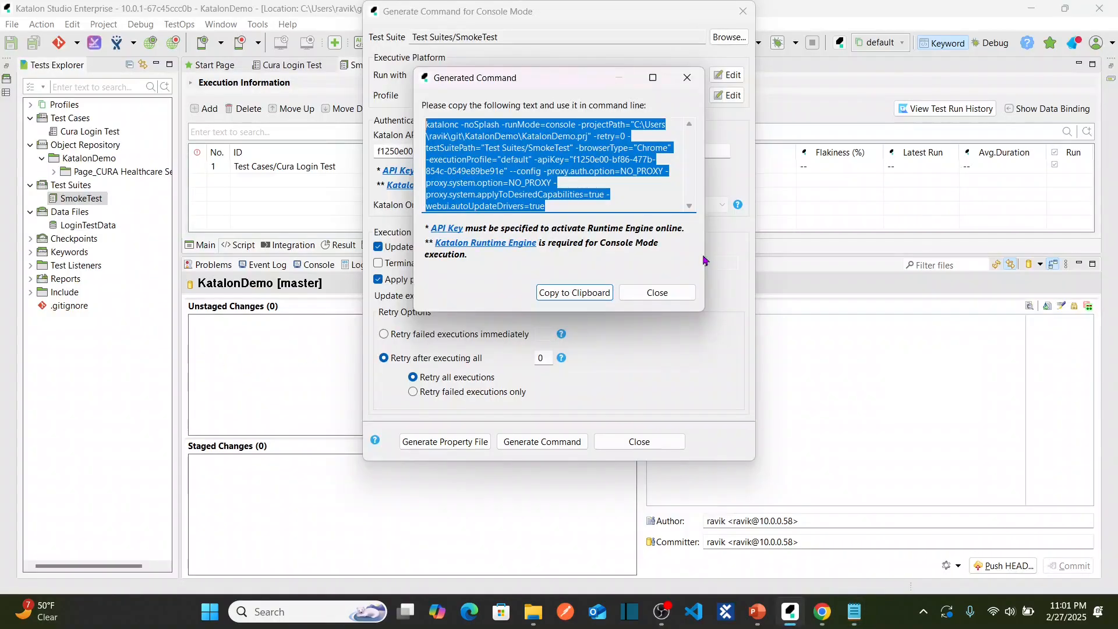
{"action": "left_click", "coordinate": [661, 293]}
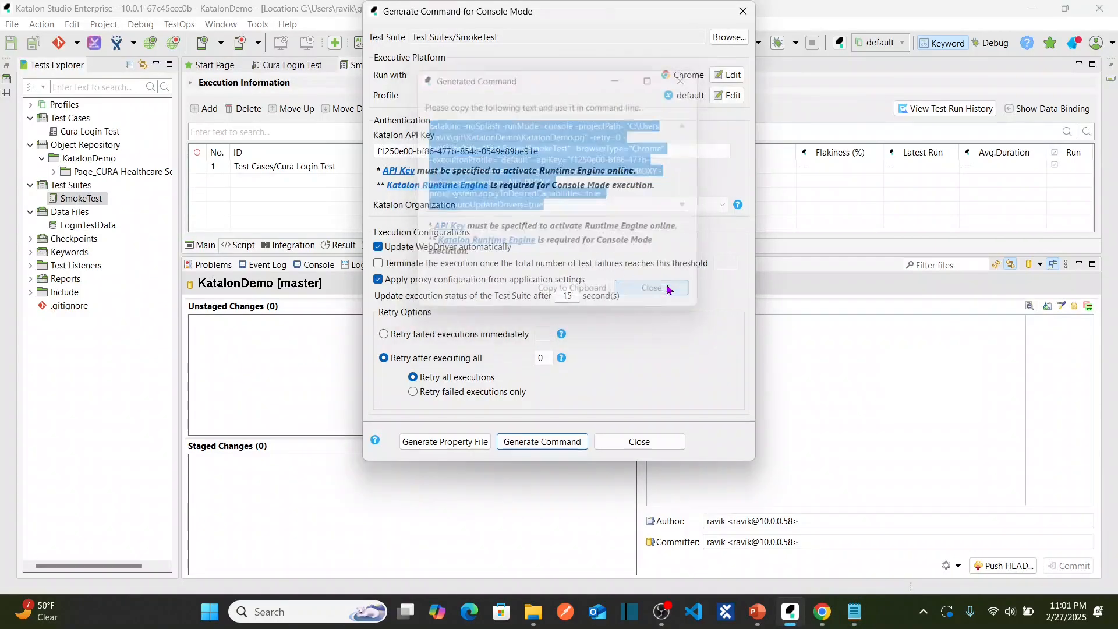
{"action": "left_click", "coordinate": [661, 441]}
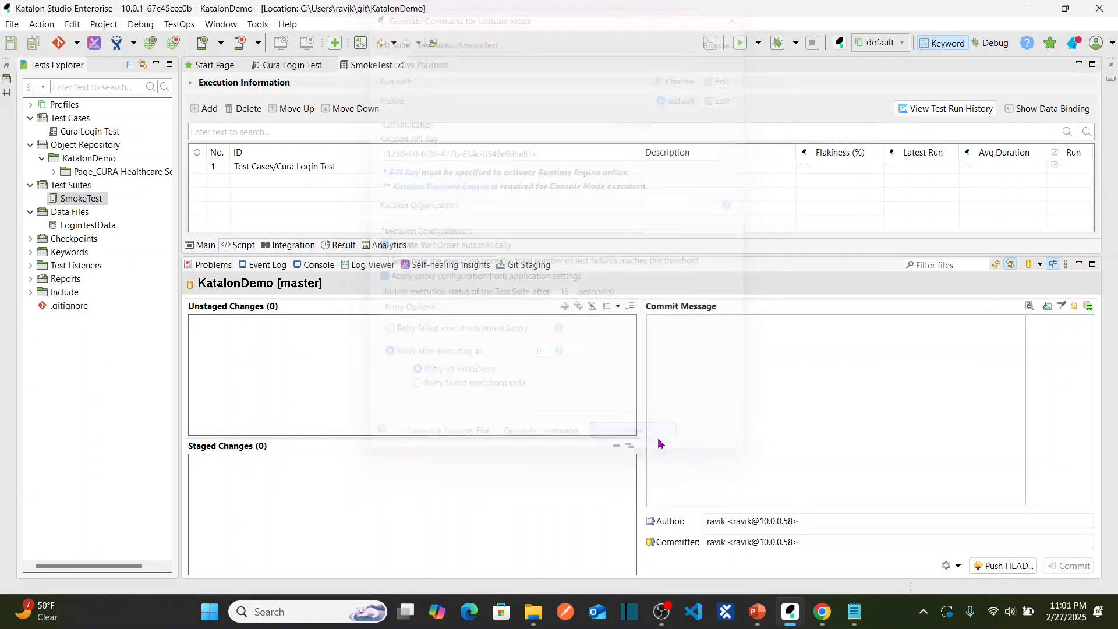
{"action": "mouse_move", "coordinate": [859, 614]}
{"action": "left_click", "coordinate": [803, 541]}
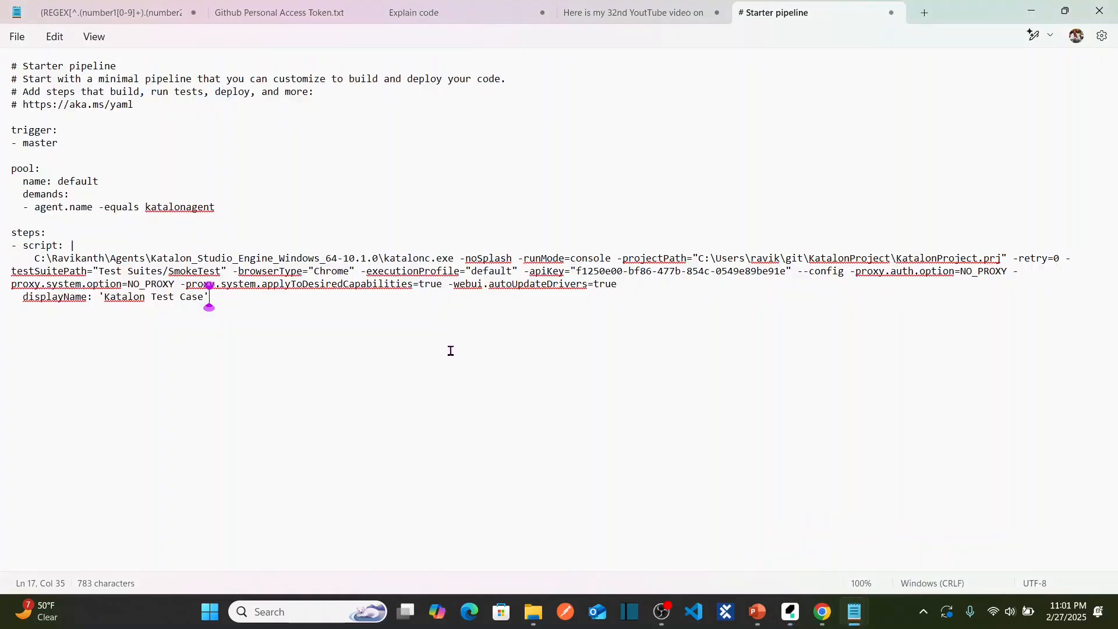
Return to Azure DevOps and reopen the Starter pipeline template for the new pipeline.
{"action": "key", "text": "ctrl+a"}
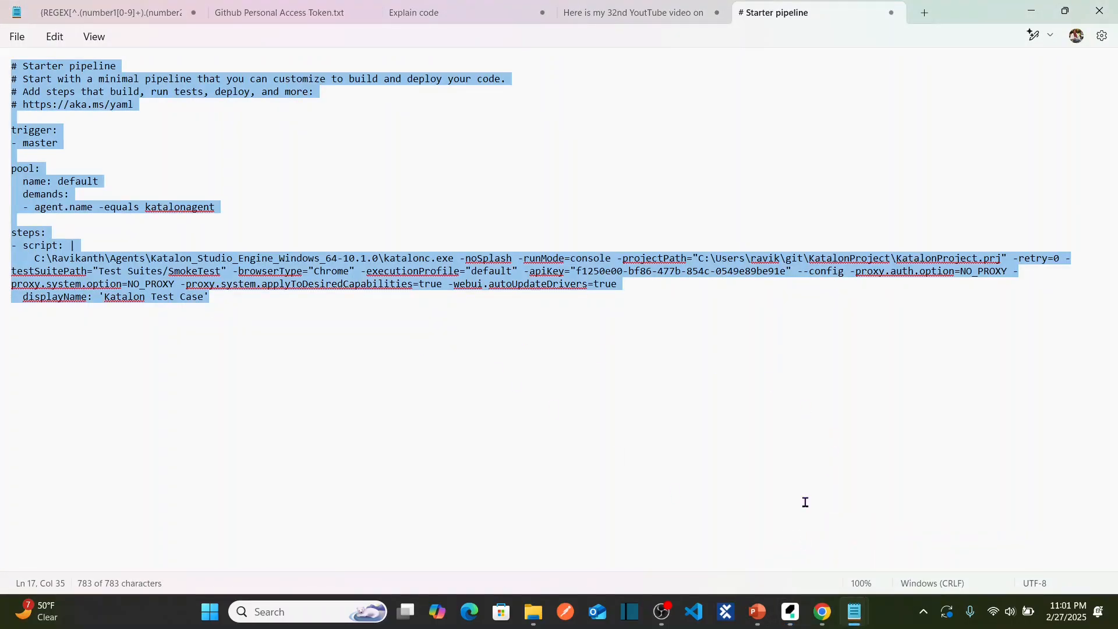
{"action": "mouse_move", "coordinate": [818, 617]}
{"action": "left_click", "coordinate": [791, 556]}
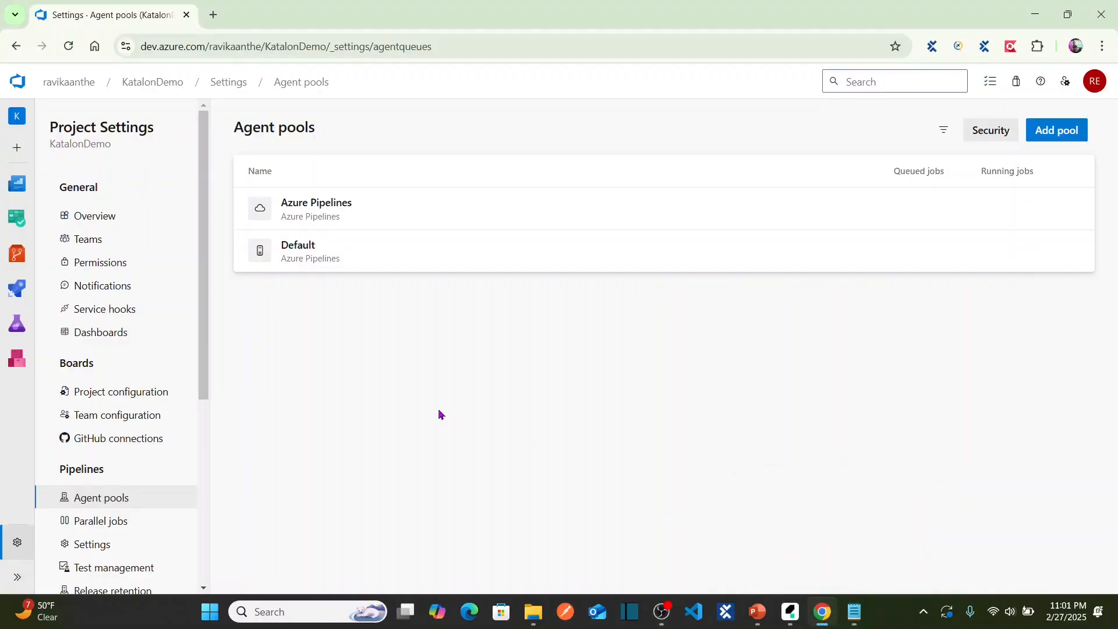
{"action": "left_click", "coordinate": [15, 48]}
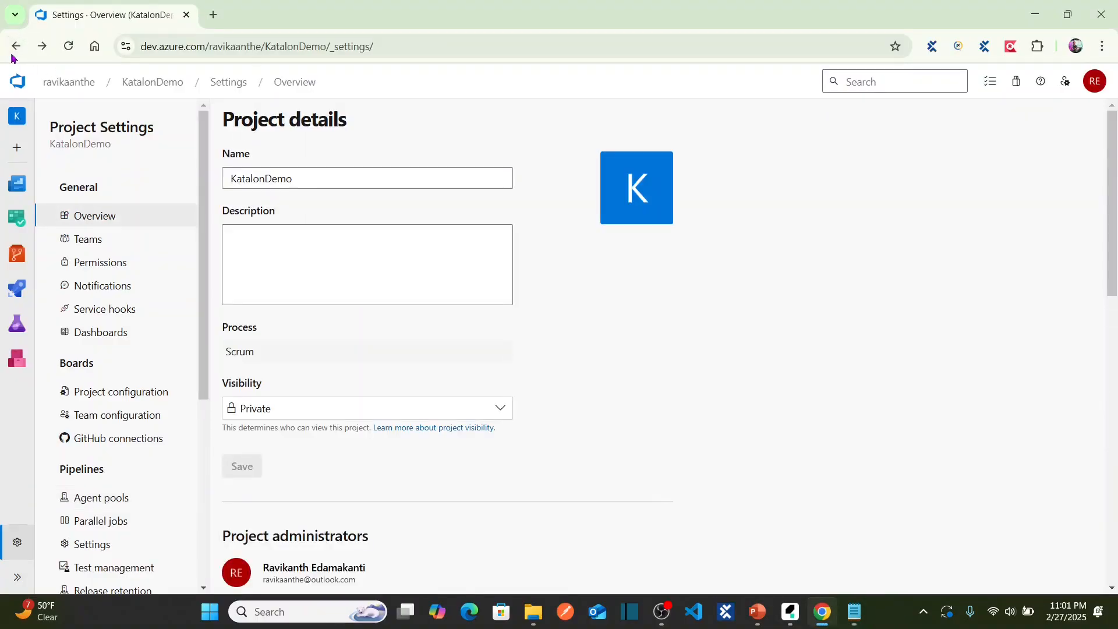
{"action": "left_click", "coordinate": [16, 47]}
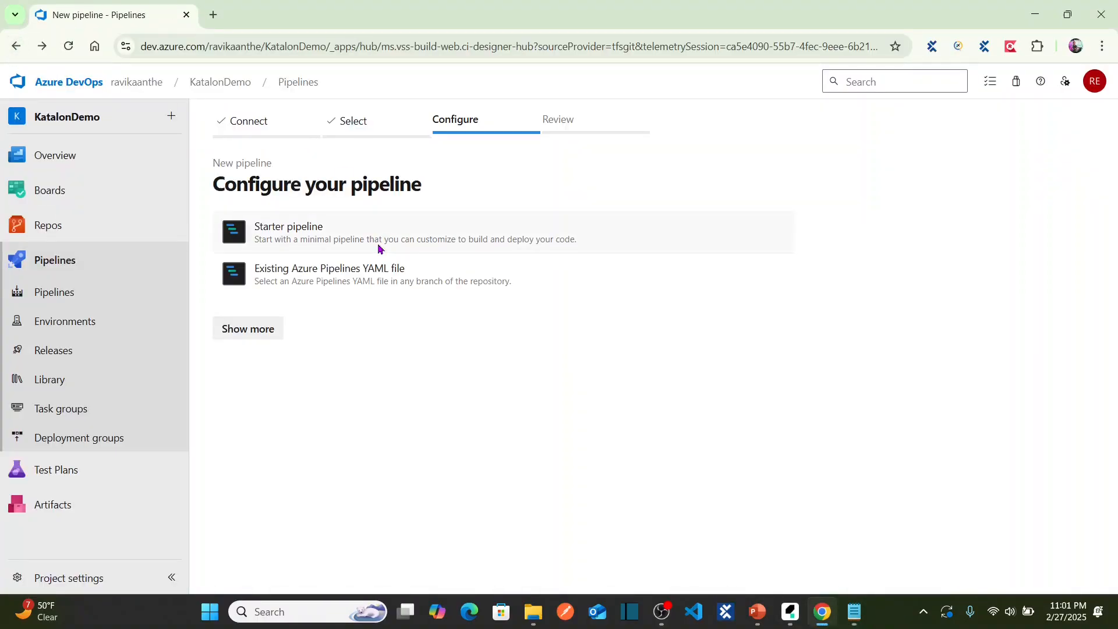
{"action": "left_click", "coordinate": [361, 236]}
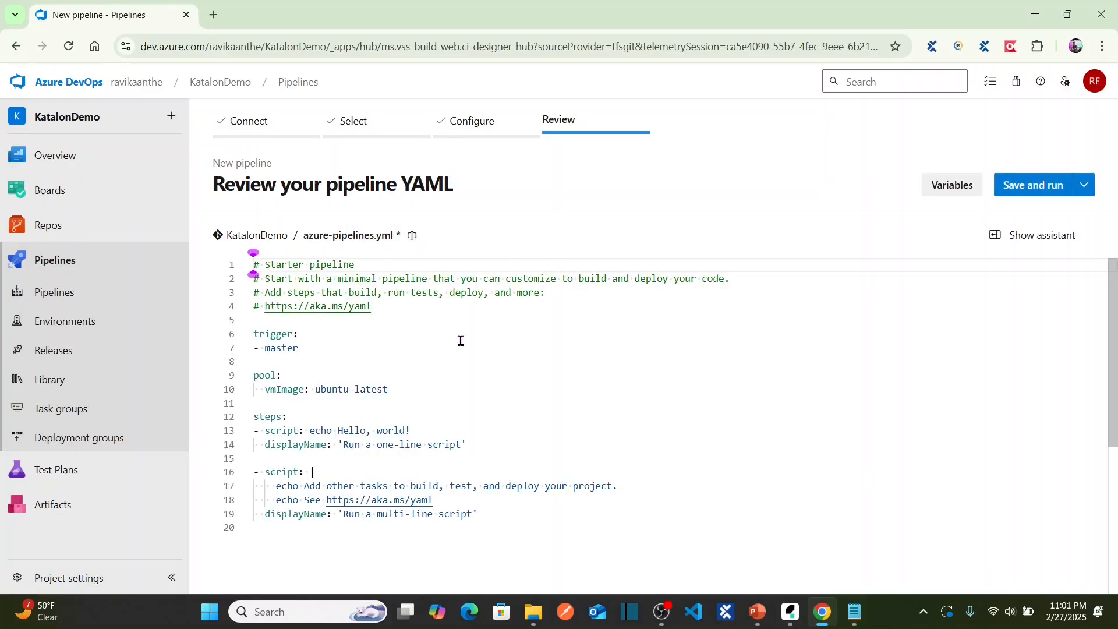
Delete the starter YAML from the trigger line to the end, keeping the header comments.
{"action": "left_click", "coordinate": [485, 443]}
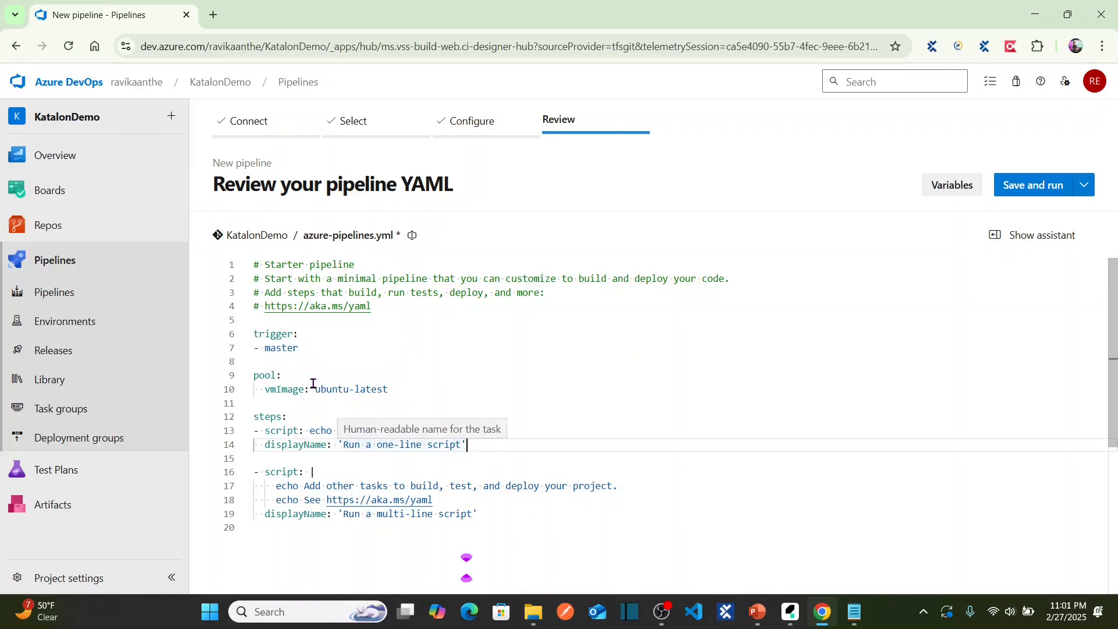
{"action": "left_click", "coordinate": [255, 333]}
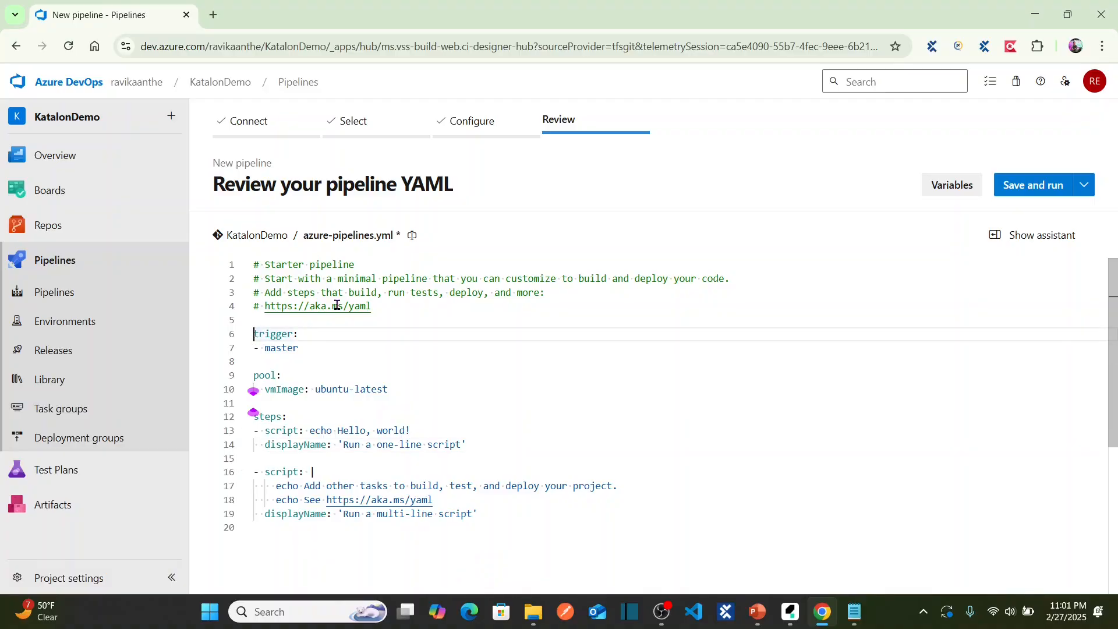
{"action": "key", "text": "shift+Down"}
{"action": "key", "text": "shift+Down"}
{"action": "key", "text": "shift+Down"}
{"action": "key", "text": "shift+Down"}
{"action": "key", "text": "shift+Down"}
{"action": "key", "text": "shift+Down"}
{"action": "key", "text": "shift+Down"}
{"action": "key", "text": "shift+Down"}
{"action": "key", "text": "shift+Down"}
{"action": "key", "text": "shift+Down"}
{"action": "key", "text": "shift+Down"}
{"action": "key", "text": "shift+Down"}
{"action": "key", "text": "shift+Down"}
{"action": "key", "text": "shift+Down"}
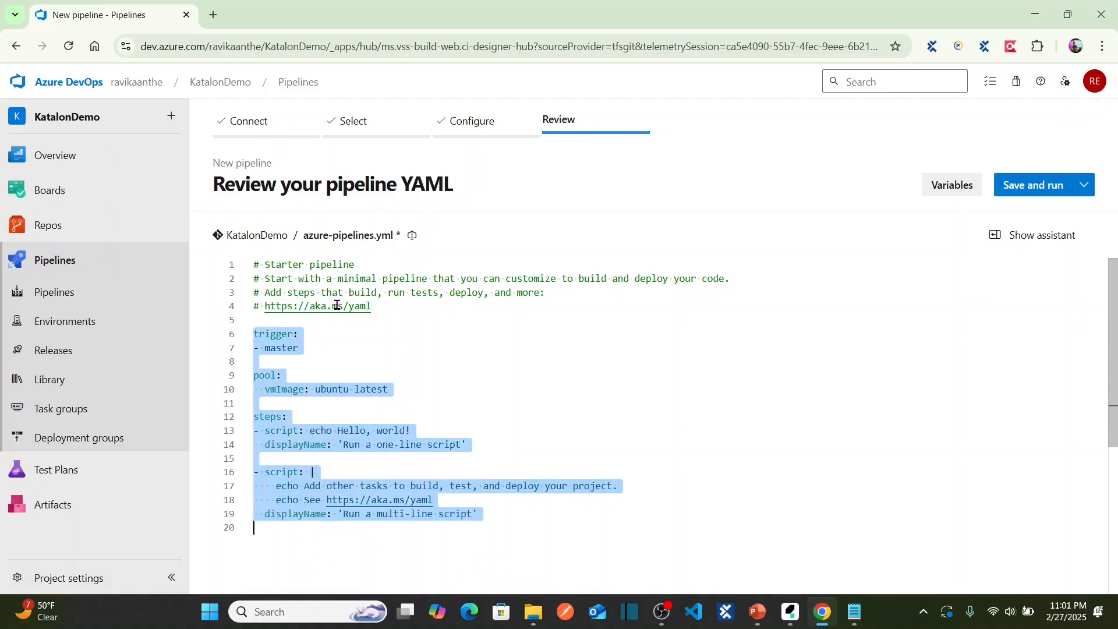
{"action": "key", "text": "Delete"}
{"action": "key", "text": "alt+Tab"}
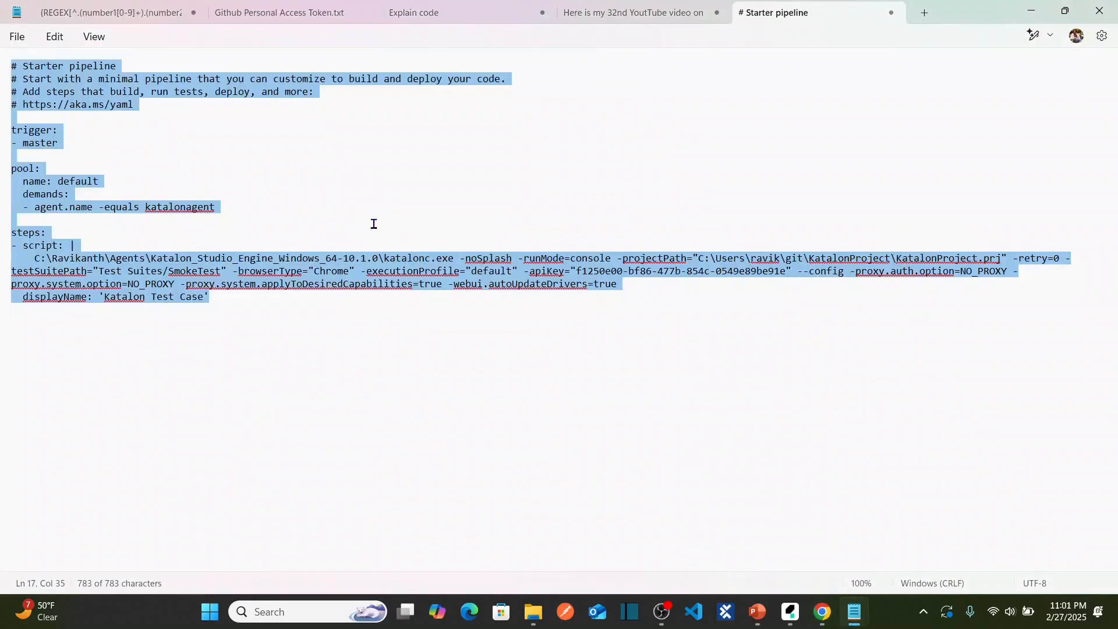
Copy the Katalon YAML from trigger onward in Notepad into the Azure DevOps editor.
{"action": "left_click", "coordinate": [123, 165]}
{"action": "left_click_drag", "start_coordinate": [11, 129], "coordinate": [643, 305]}
{"action": "key", "text": "ctrl+c"}
{"action": "key", "text": "alt+Tab"}
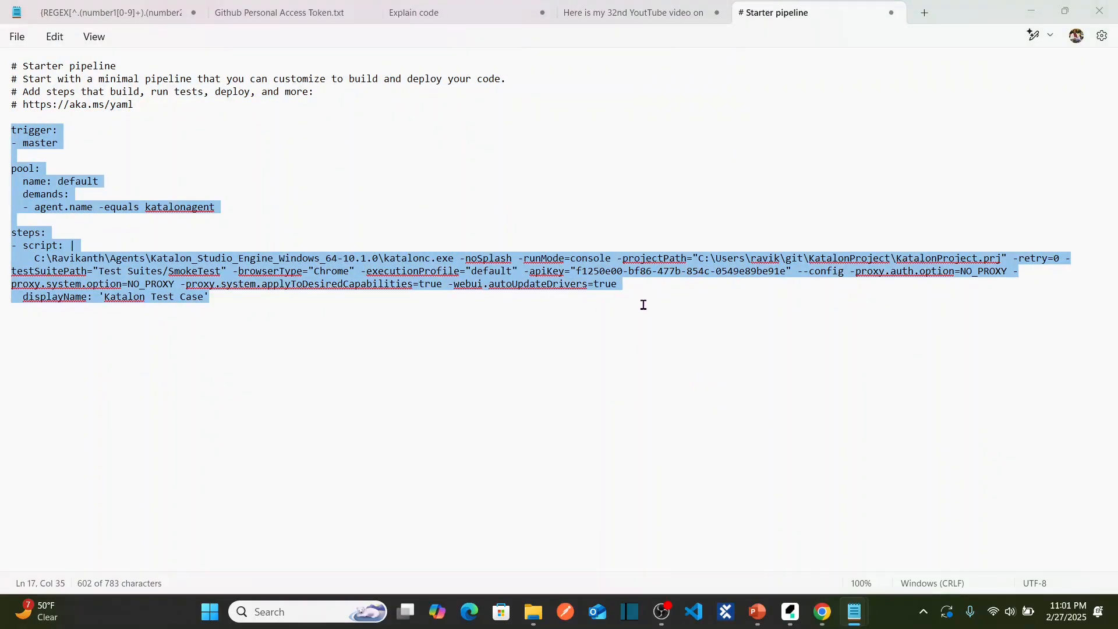
{"action": "key", "text": "ctrl+v"}
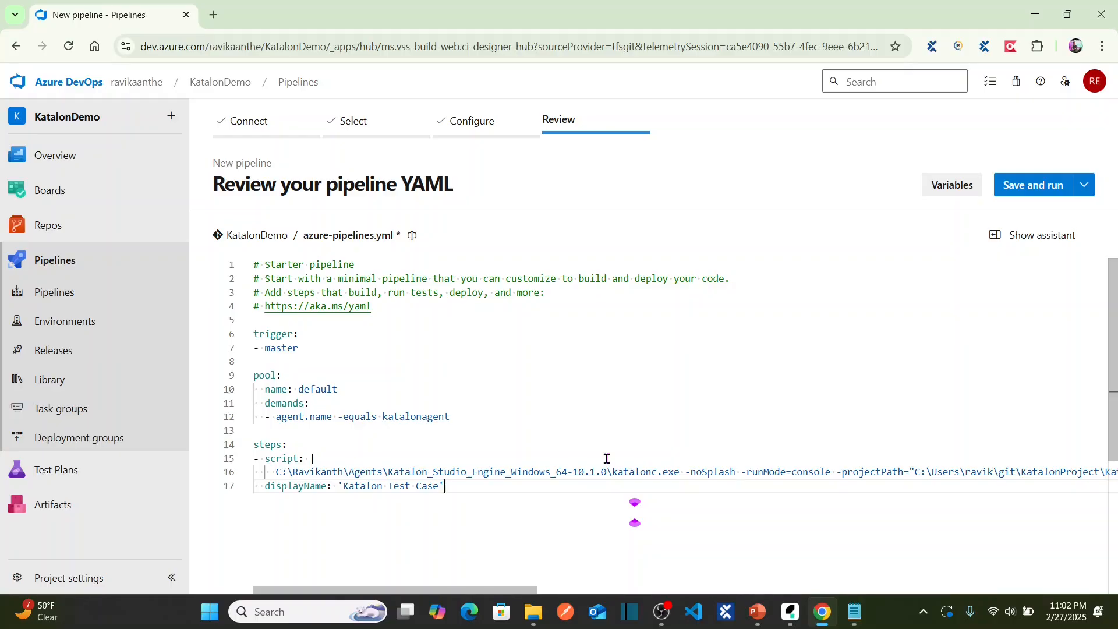
Change the demanded agent name from katalonagent to katalonagent1.
{"action": "double_click", "coordinate": [415, 416]}
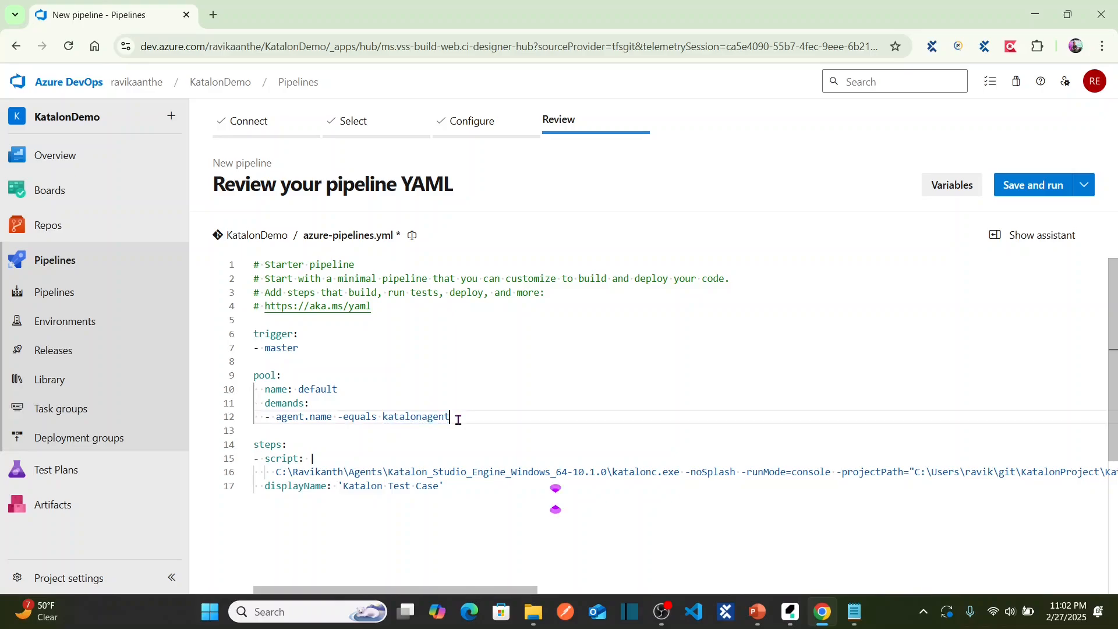
{"action": "left_click", "coordinate": [457, 418]}
{"action": "type", "text": "1"}
{"action": "double_click", "coordinate": [419, 416]}
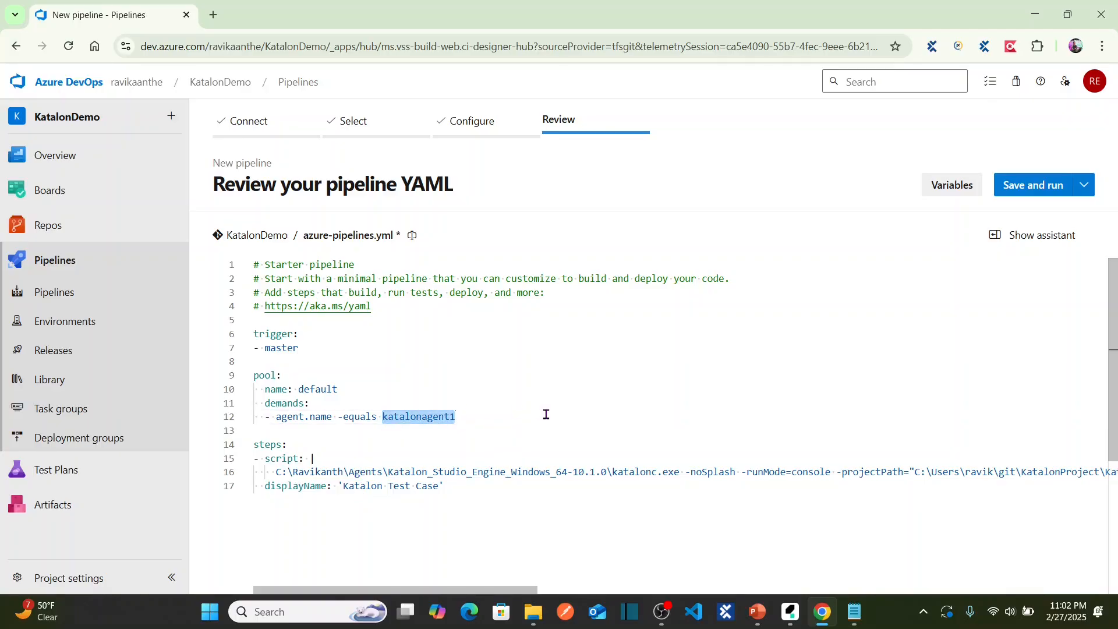
{"action": "left_click", "coordinate": [479, 416]}
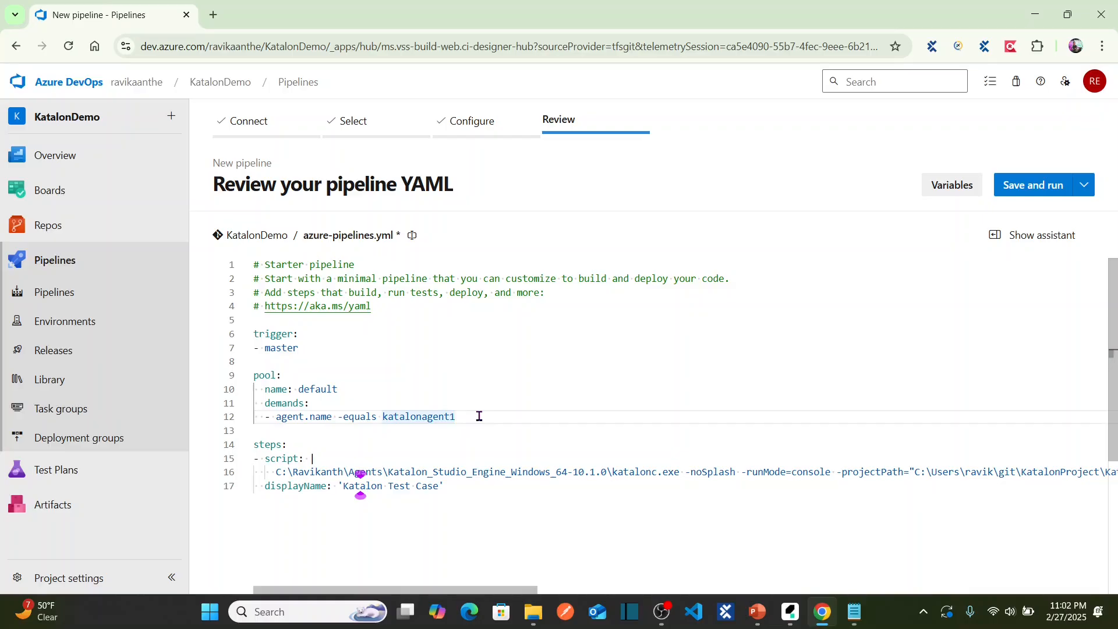
Save the pipeline YAML without running it, committing to the master branch.
{"action": "left_click", "coordinate": [1084, 187]}
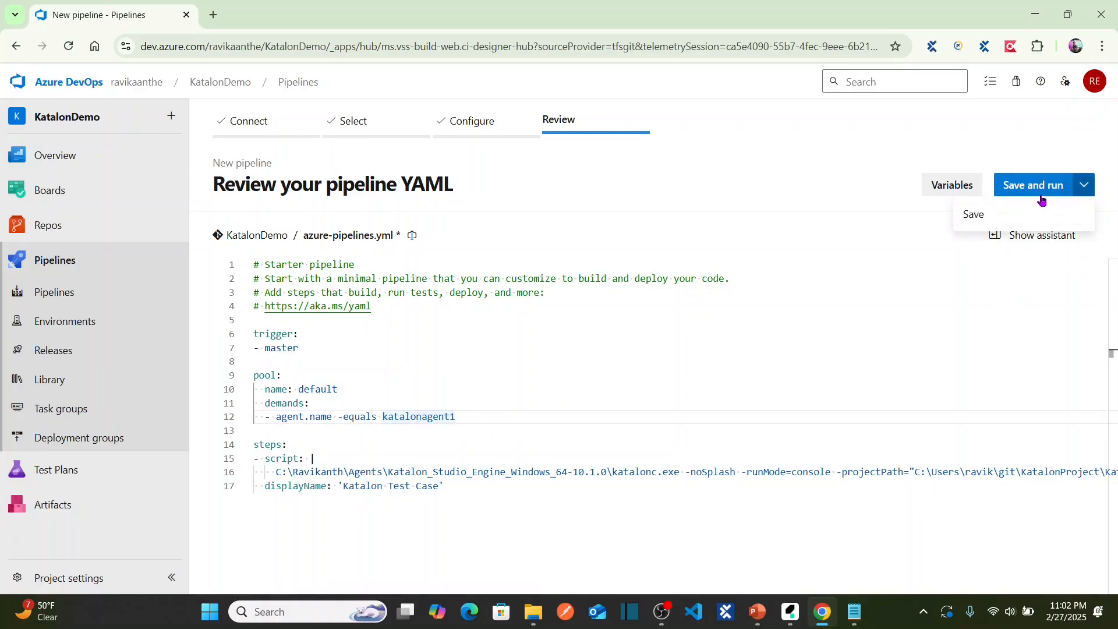
{"action": "left_click", "coordinate": [1085, 187]}
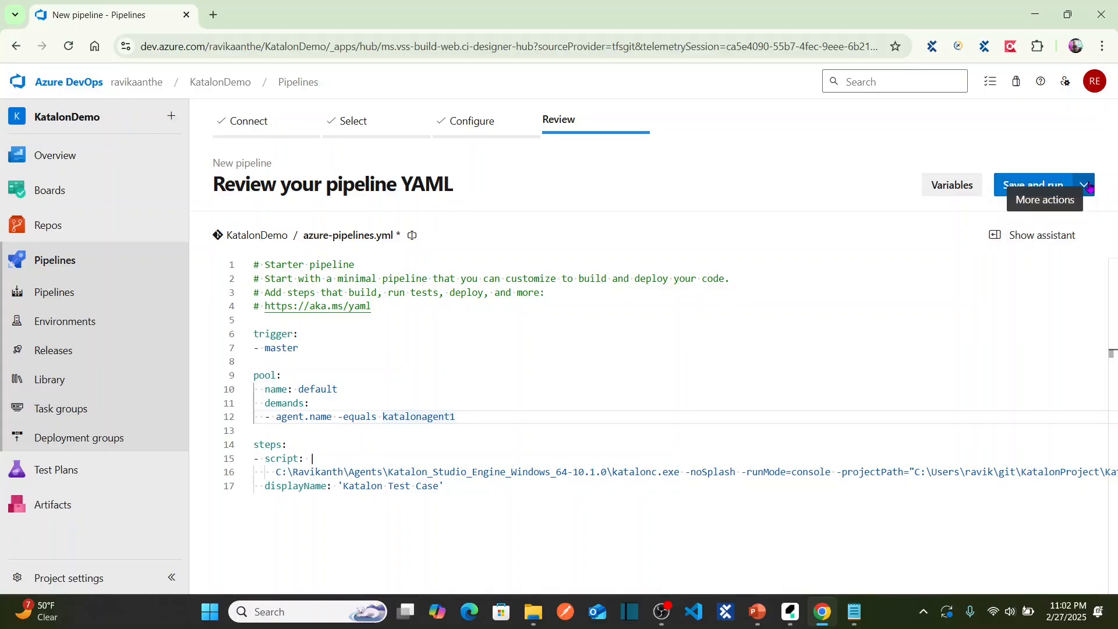
{"action": "left_click", "coordinate": [1084, 186]}
{"action": "left_click", "coordinate": [973, 215]}
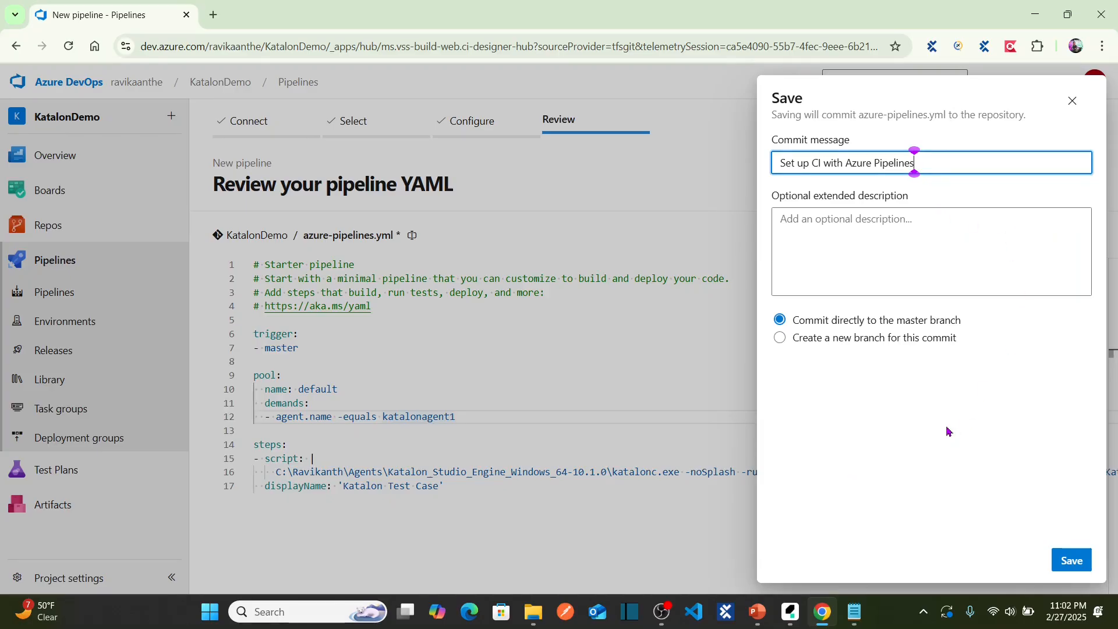
{"action": "left_click", "coordinate": [1071, 560]}
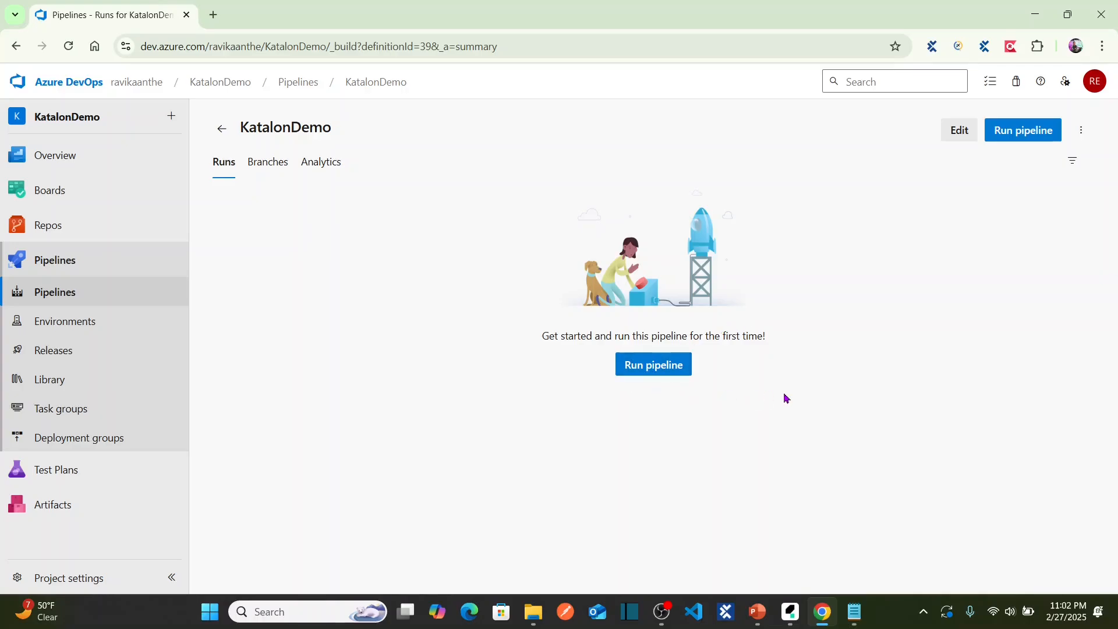
Bring the presentation slide show back to the front.
{"action": "left_click", "coordinate": [757, 612]}
{"action": "left_click", "coordinate": [835, 540]}
{"action": "key", "text": "alt+Tab"}
{"action": "mouse_move", "coordinate": [757, 612]}
{"action": "left_click", "coordinate": [835, 530]}
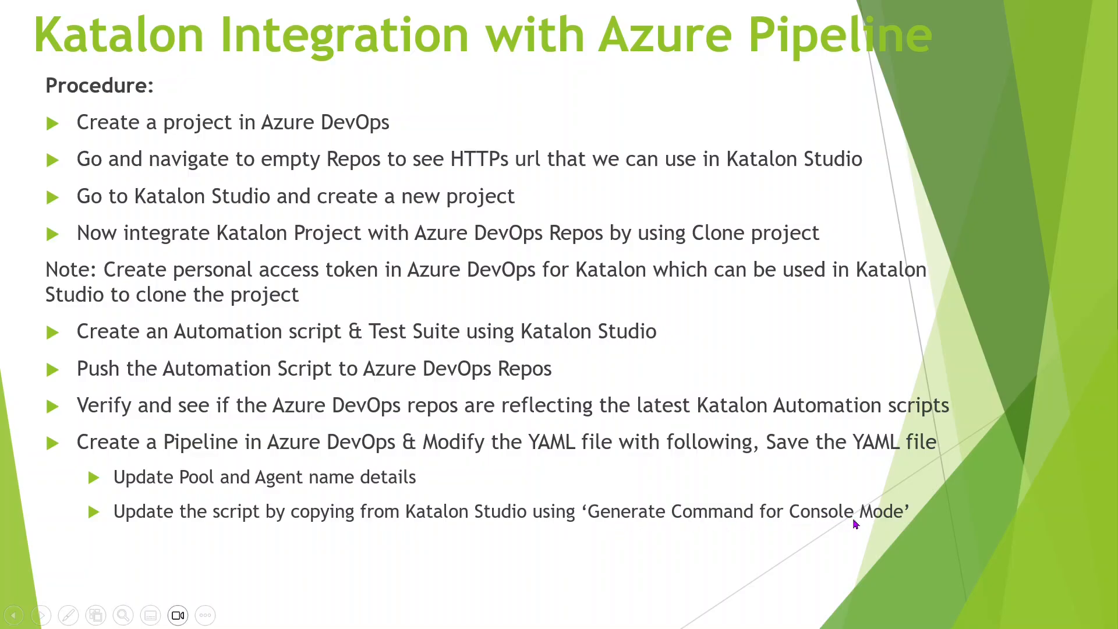
View the YAML pipeline slide, then return to the procedure slide.
{"action": "key", "text": "alt+Tab"}
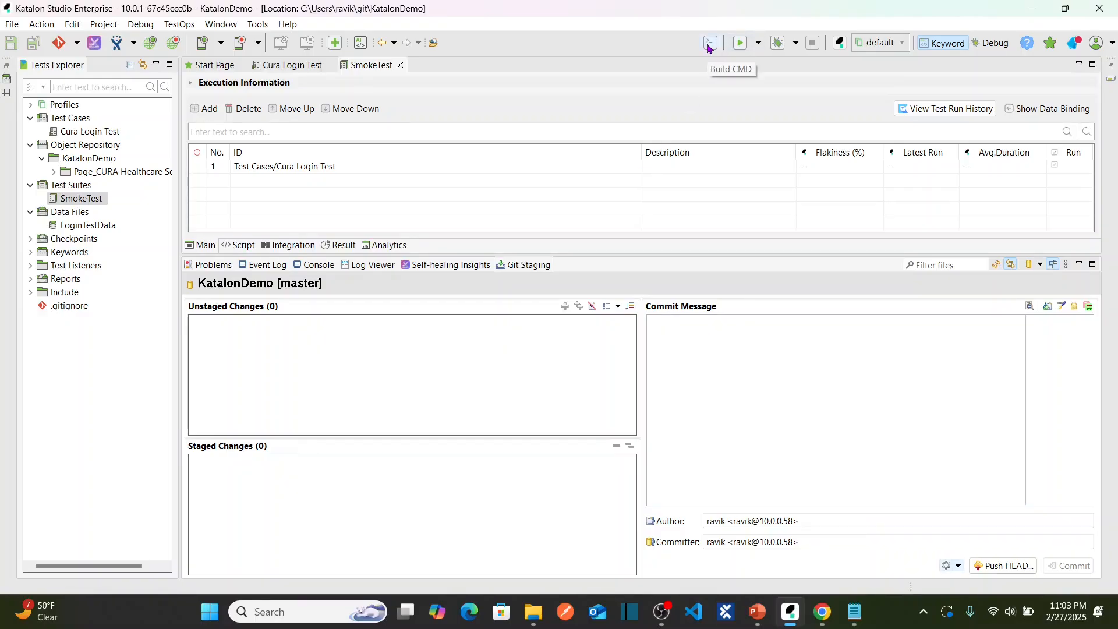
{"action": "key", "text": "alt+Tab"}
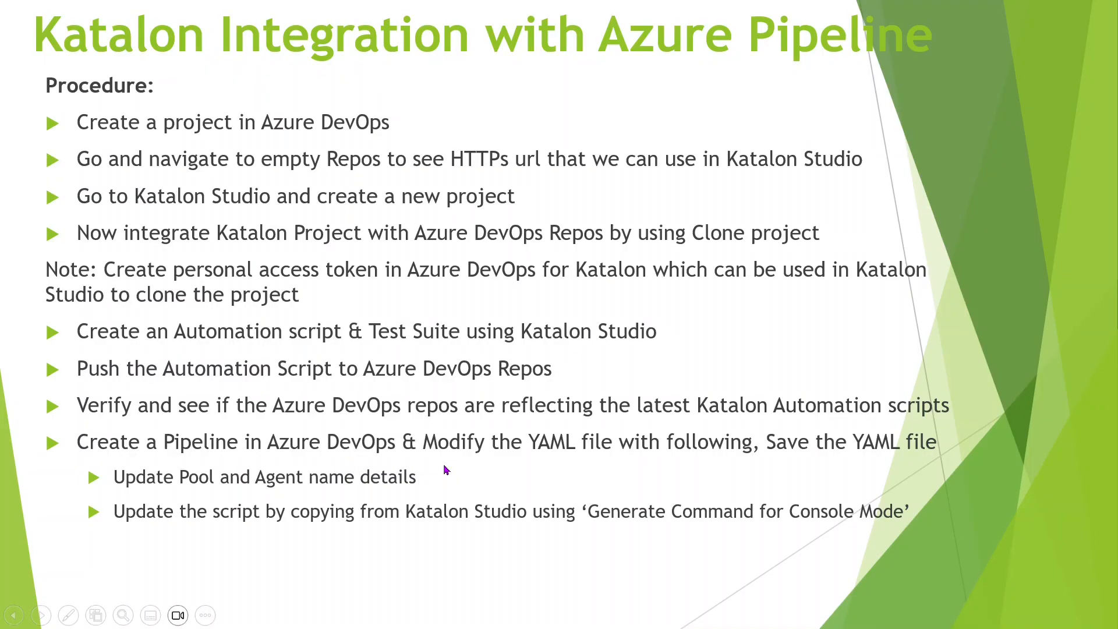
{"action": "key", "text": "Right"}
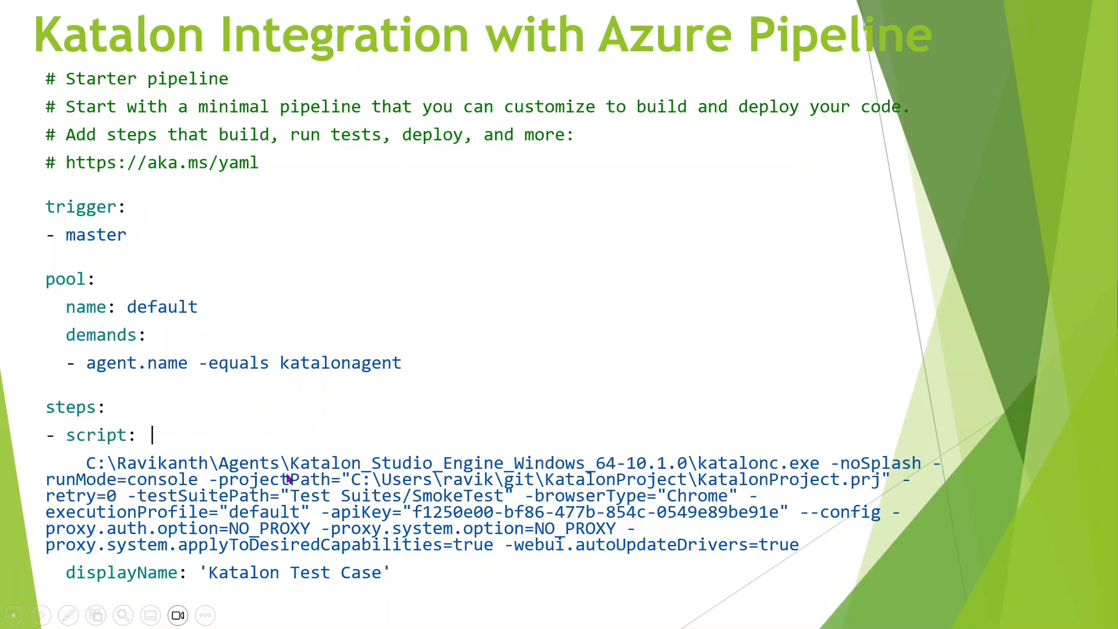
{"action": "key", "text": "Right"}
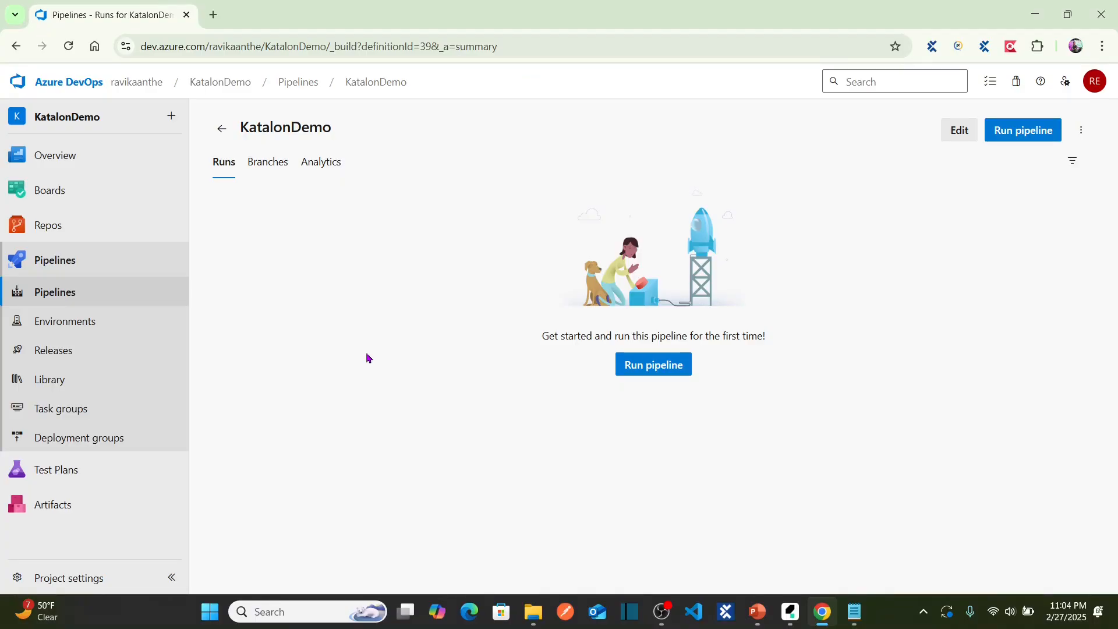
Go to Project settings > Agent pools > Default > Agents and start adding a new agent.
{"action": "left_click", "coordinate": [83, 575]}
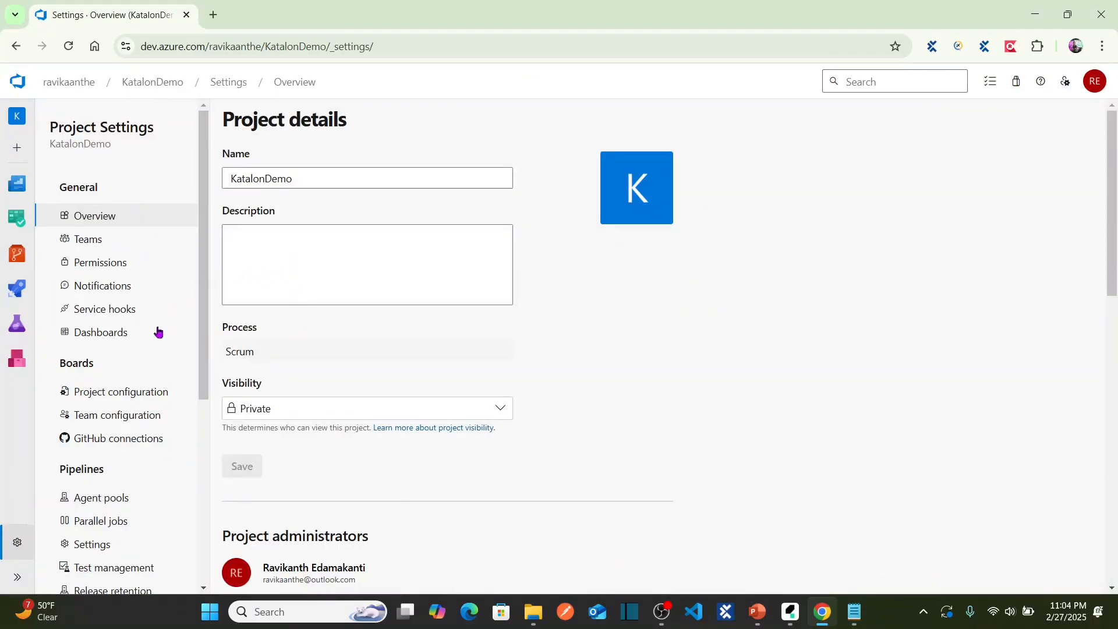
{"action": "left_click", "coordinate": [111, 499]}
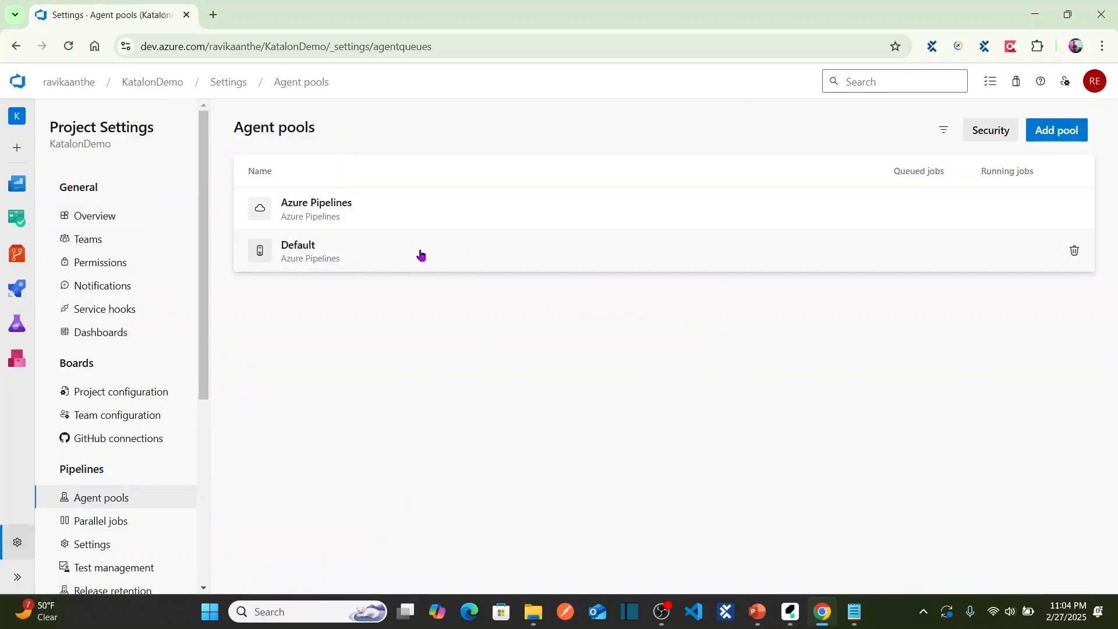
{"action": "left_click", "coordinate": [421, 254]}
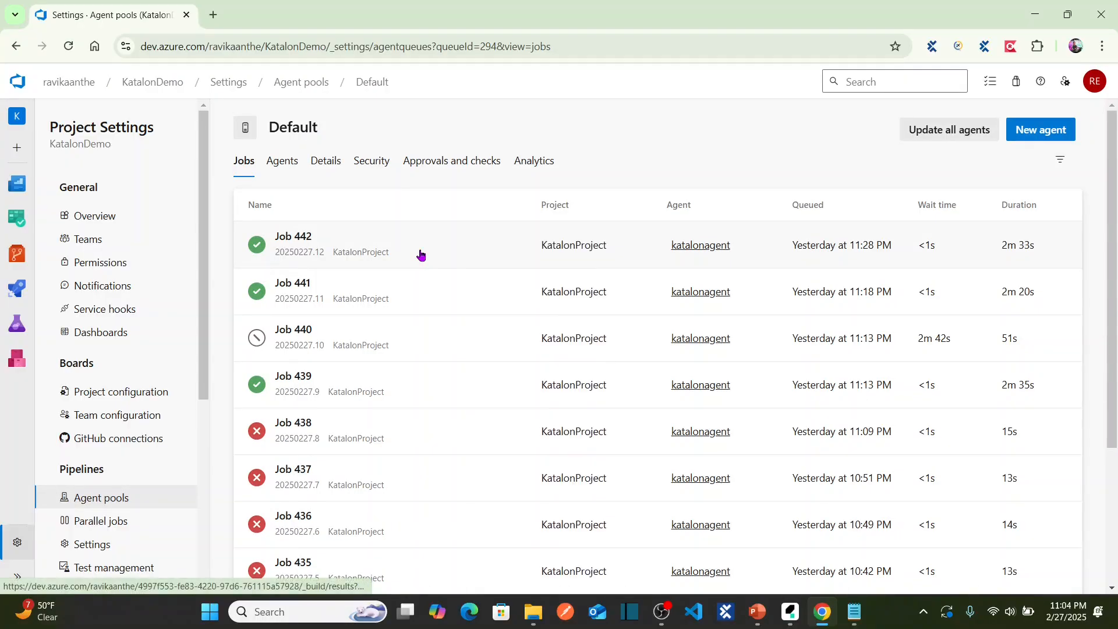
{"action": "left_click", "coordinate": [284, 166]}
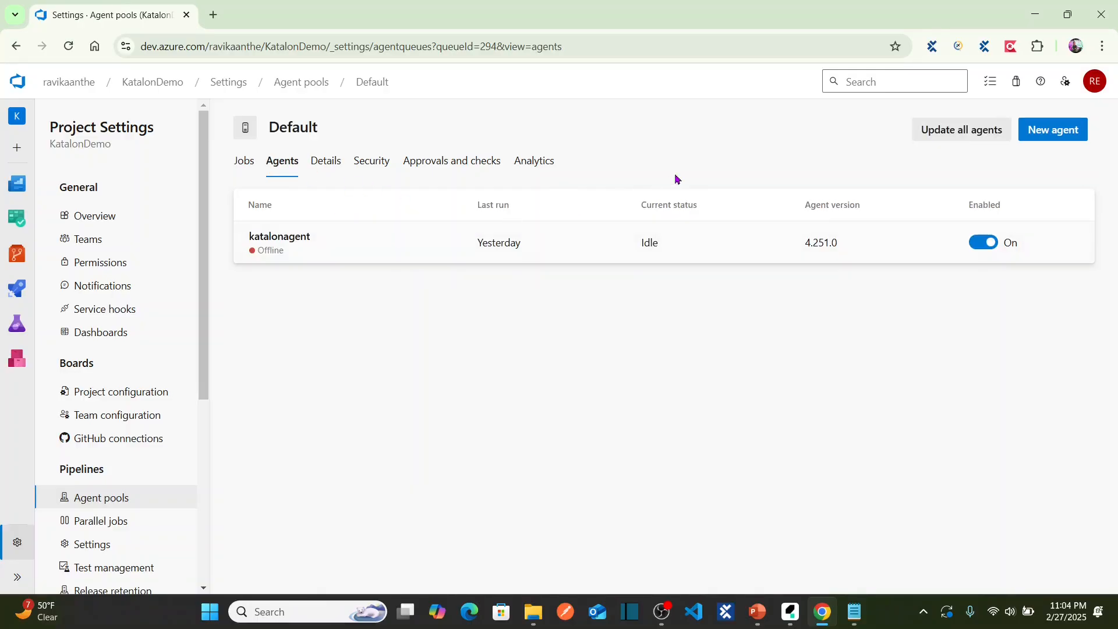
{"action": "left_click", "coordinate": [1050, 133]}
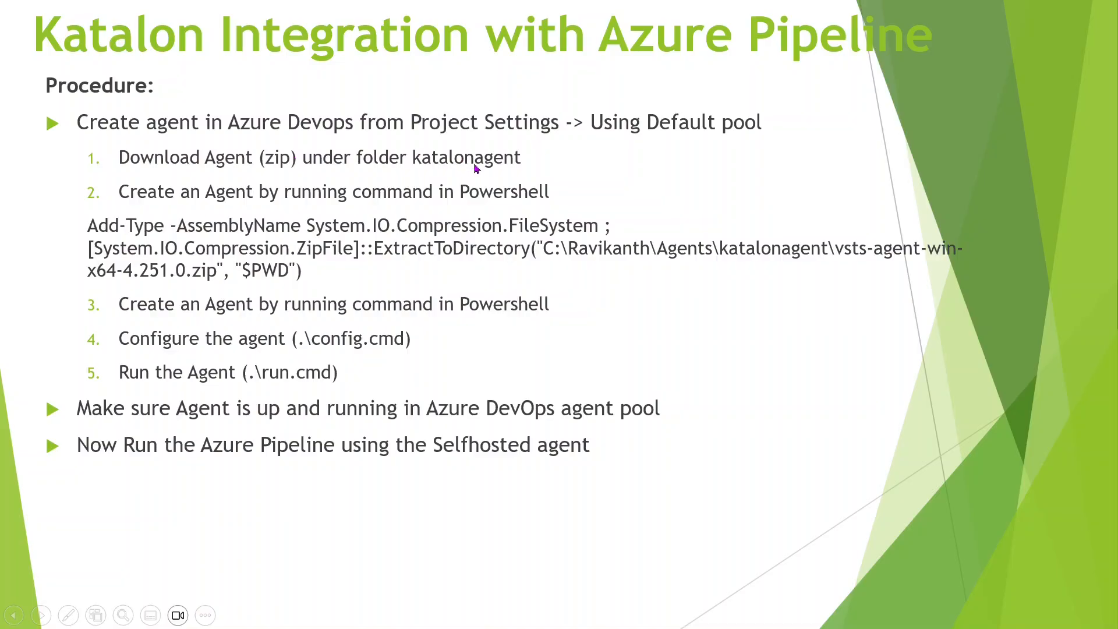
Download the Windows x64 agent package vsts-agent-win-x64-4.251.0.zip and show it in its folder.
{"action": "key", "text": "alt+Tab"}
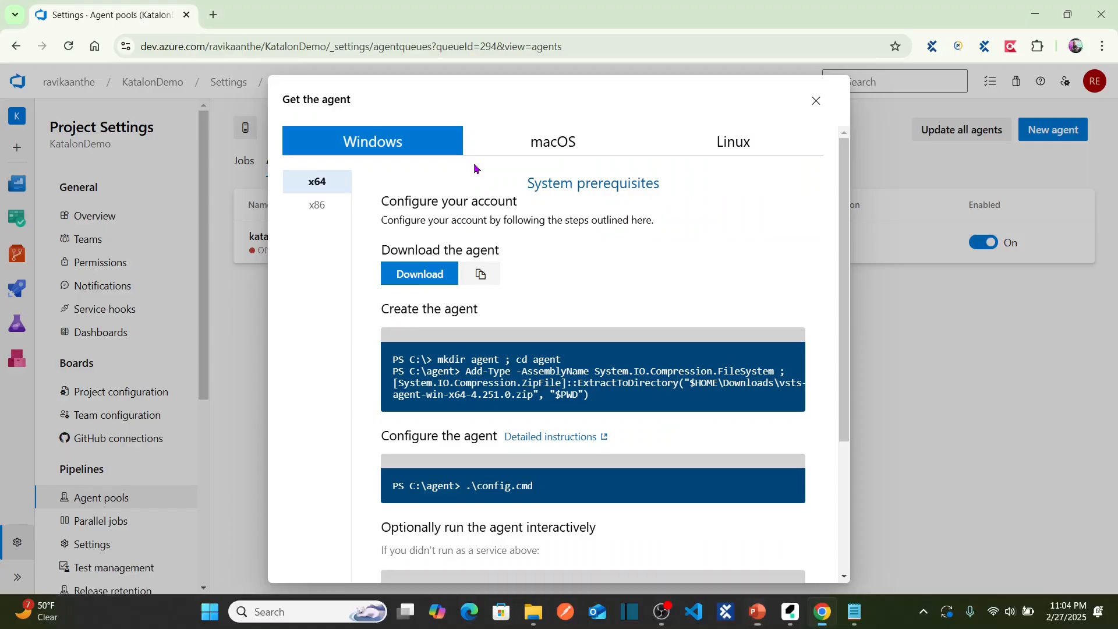
{"action": "left_click", "coordinate": [426, 275]}
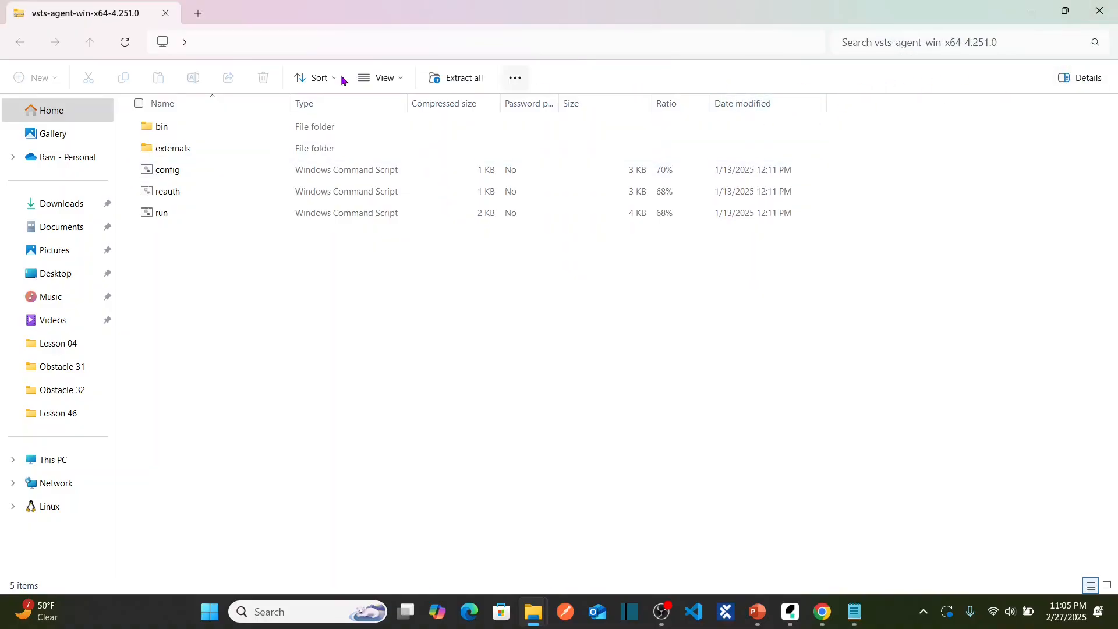
{"action": "left_click", "coordinate": [1099, 11]}
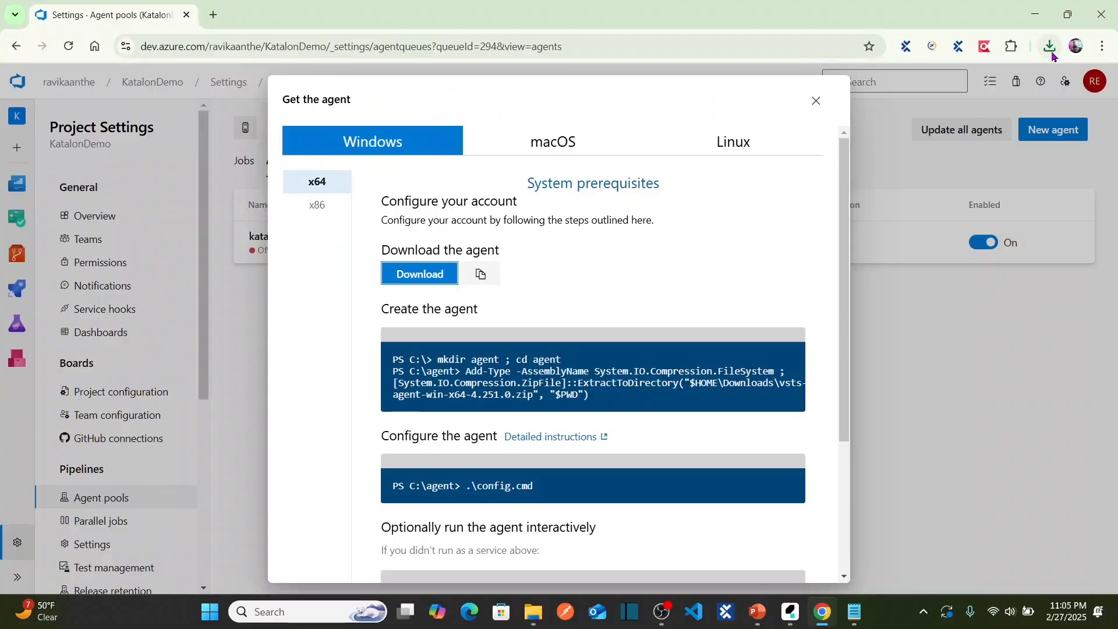
{"action": "left_click", "coordinate": [1051, 52]}
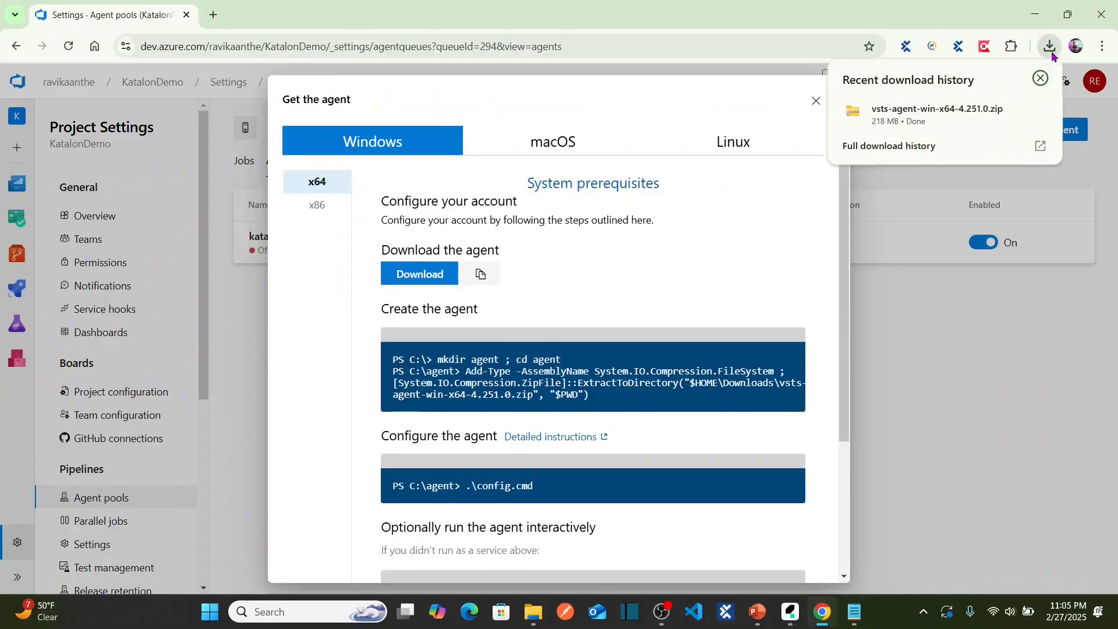
{"action": "left_click", "coordinate": [1013, 118]}
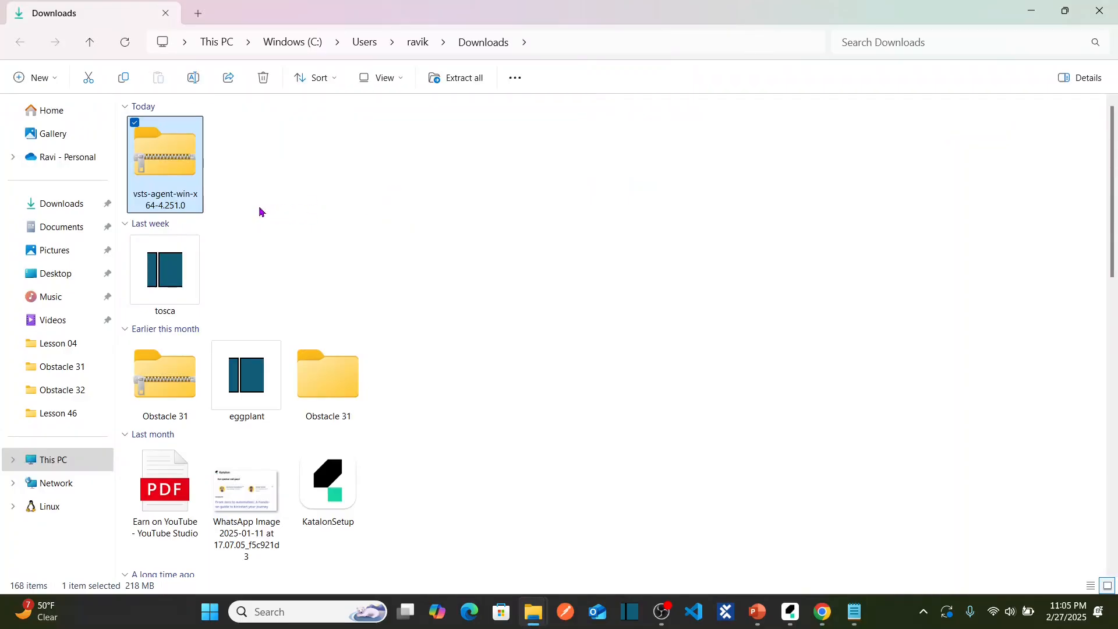
Move the vsts-agent-win-x64-4.251.0 zip from Downloads into the katalonagent1 folder on C:.
{"action": "key", "text": "ctrl+x"}
{"action": "left_click", "coordinate": [77, 457]}
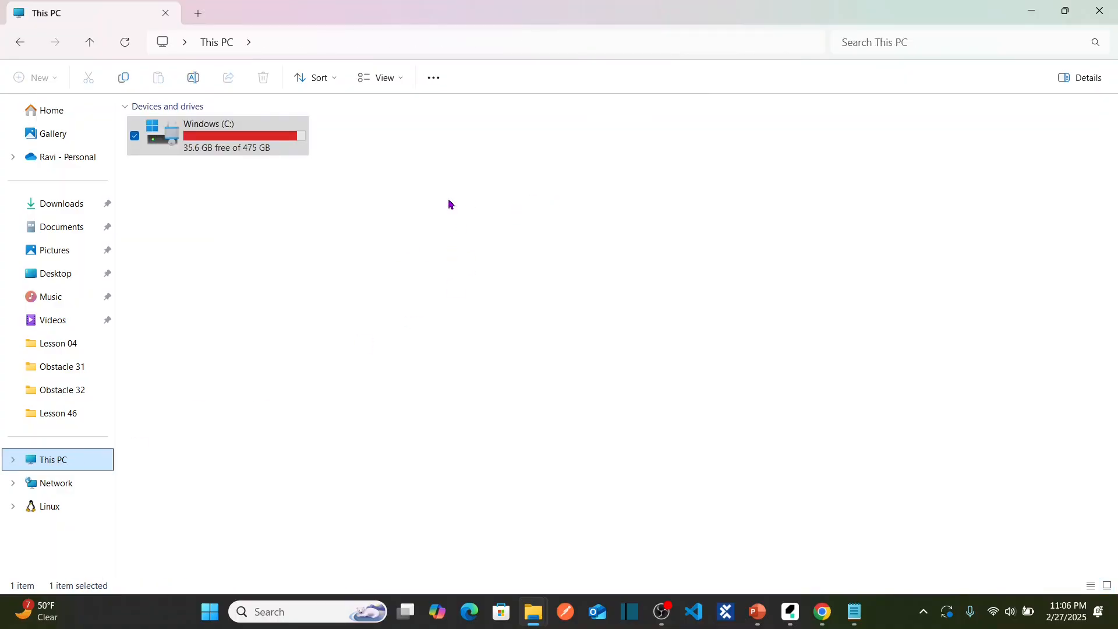
{"action": "double_click", "coordinate": [241, 156]}
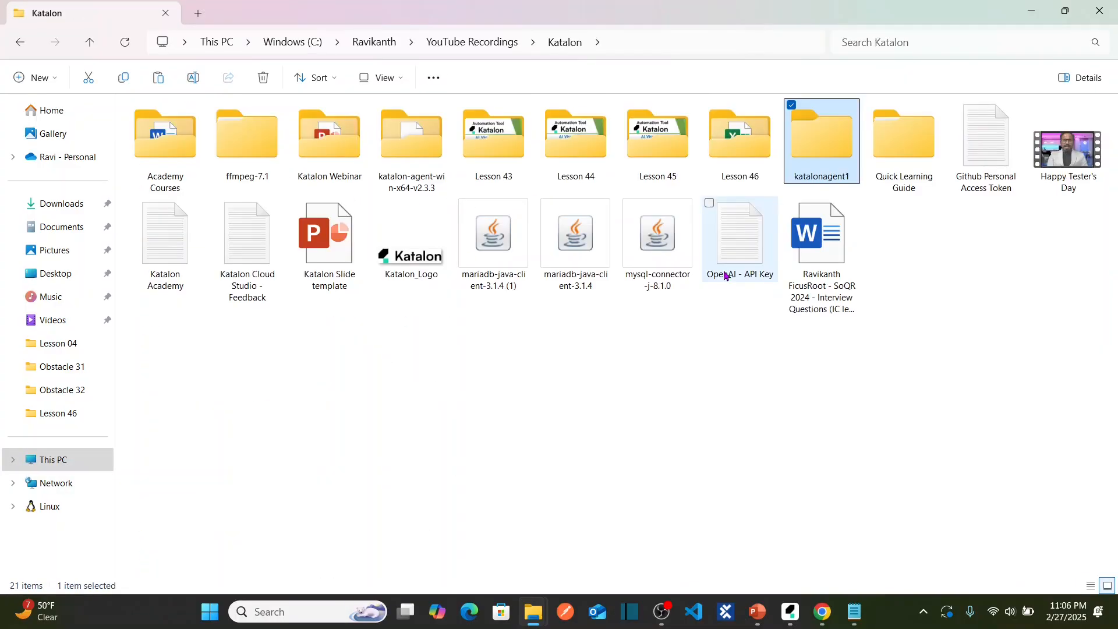
{"action": "key", "text": "Return"}
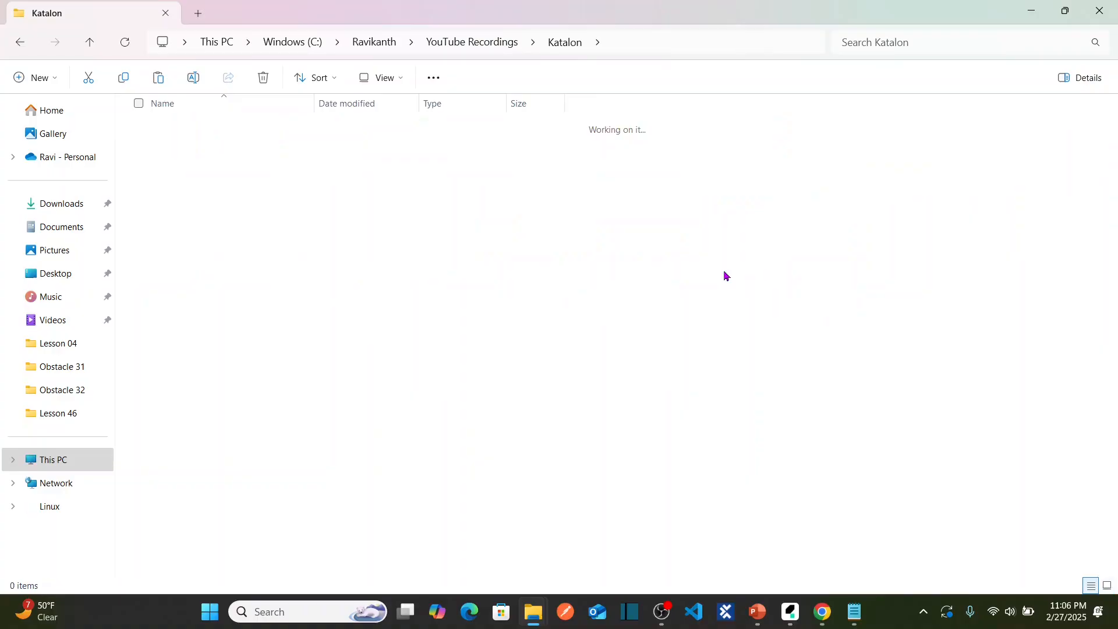
{"action": "key", "text": "ctrl+a"}
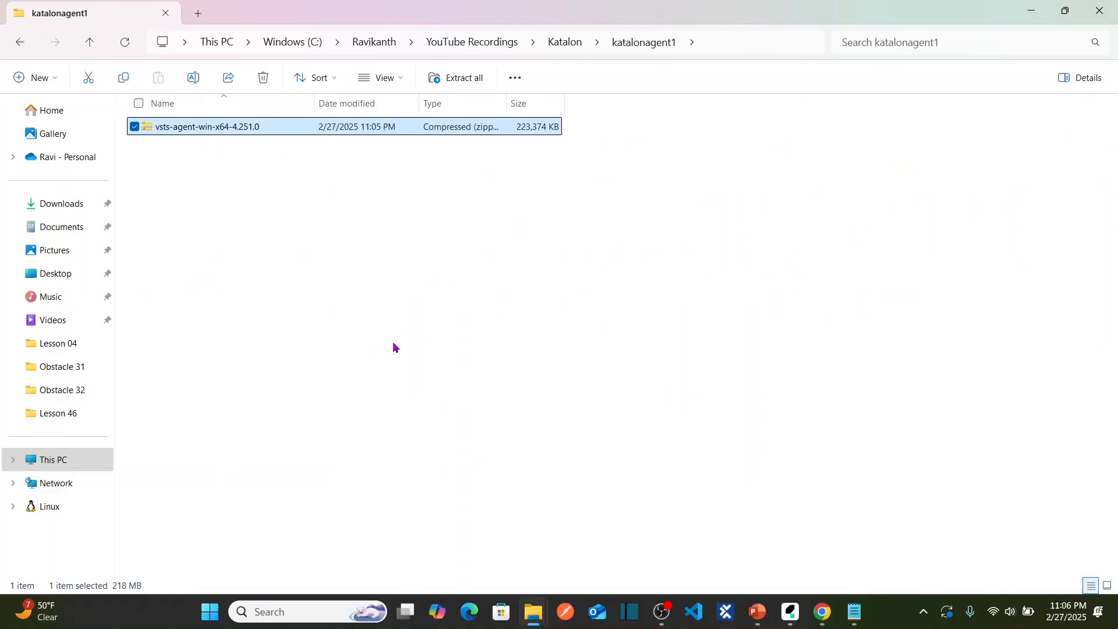
{"action": "left_click", "coordinate": [393, 347]}
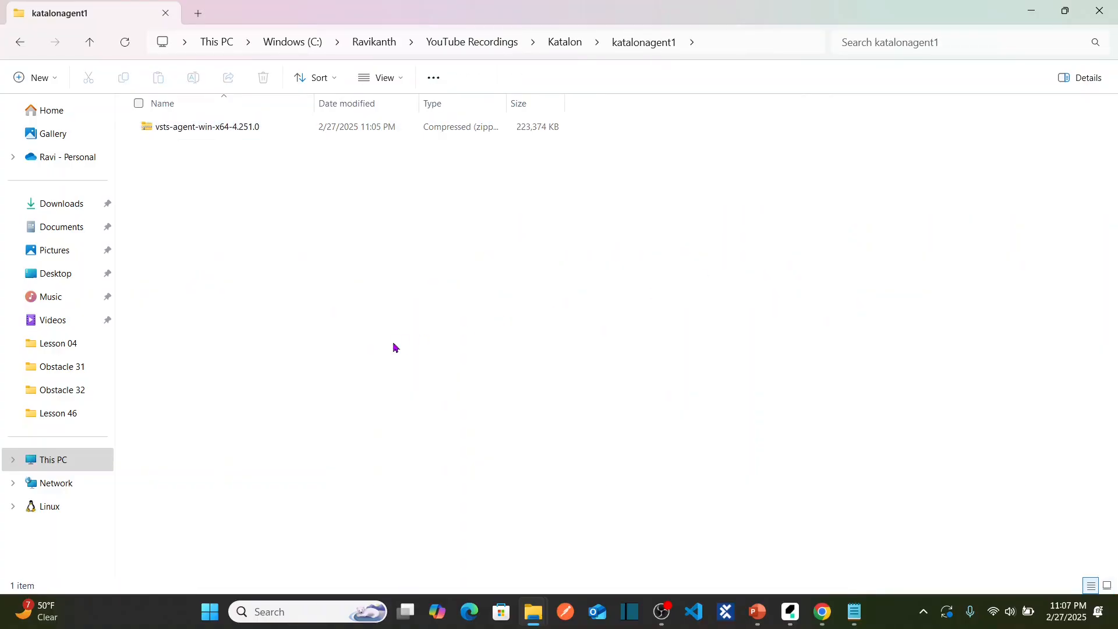
{"action": "key", "text": "alt+Tab"}
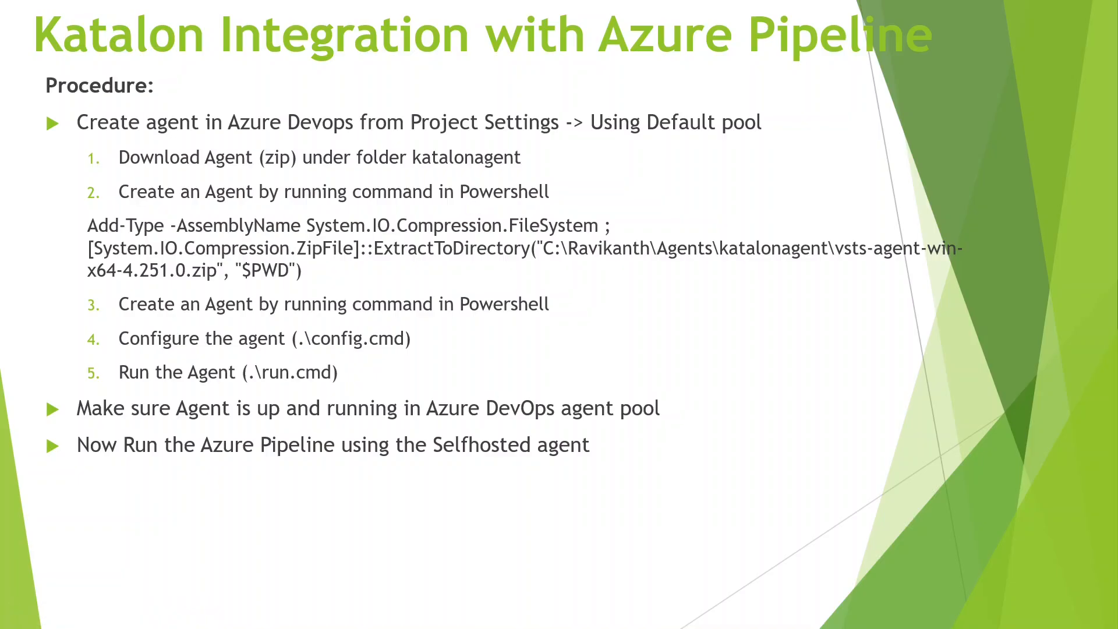
Select the Create the agent PowerShell commands in the Get the agent dialog.
{"action": "key", "text": "alt+Tab"}
{"action": "key", "text": "alt+Tab"}
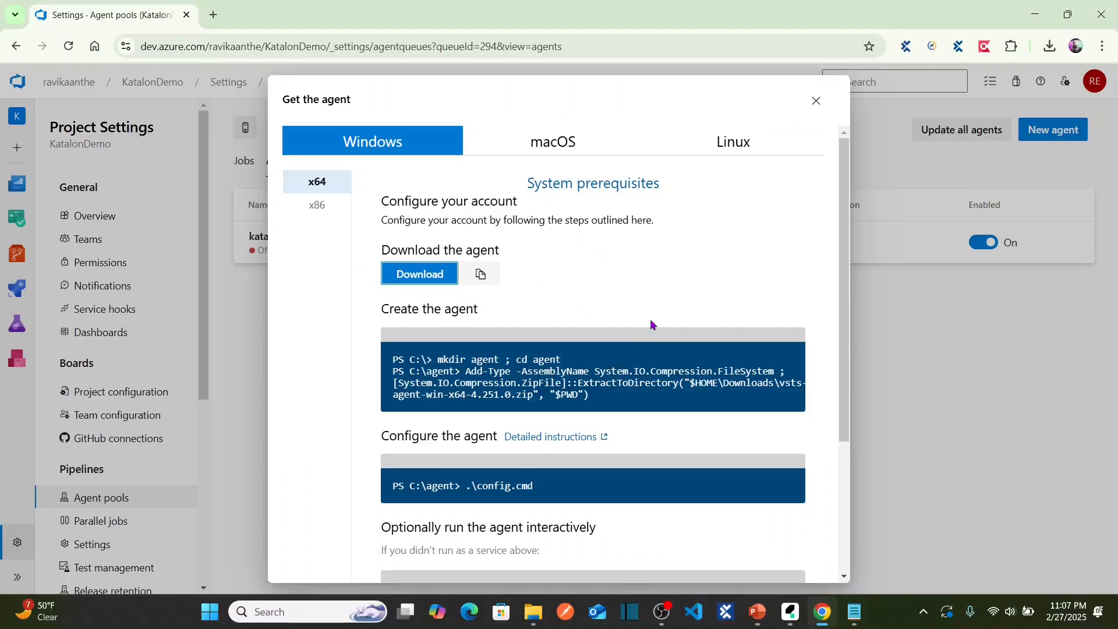
{"action": "scroll", "coordinate": [844, 262], "scroll_direction": "down", "scroll_amount": 2}
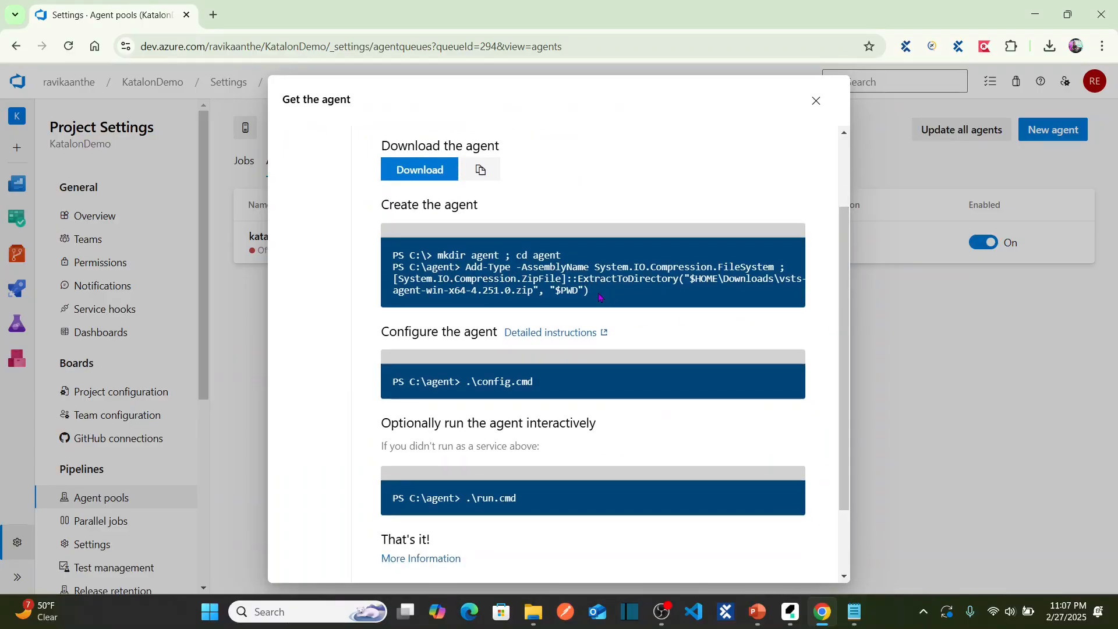
{"action": "left_click_drag", "start_coordinate": [597, 296], "coordinate": [520, 256]}
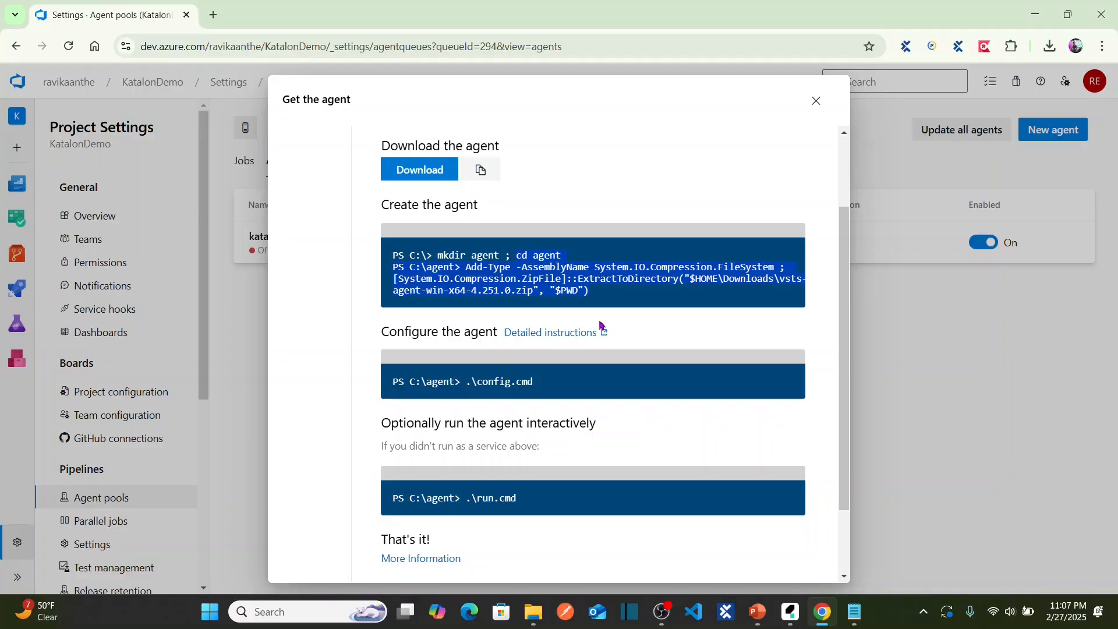
{"action": "left_click", "coordinate": [212, 611]}
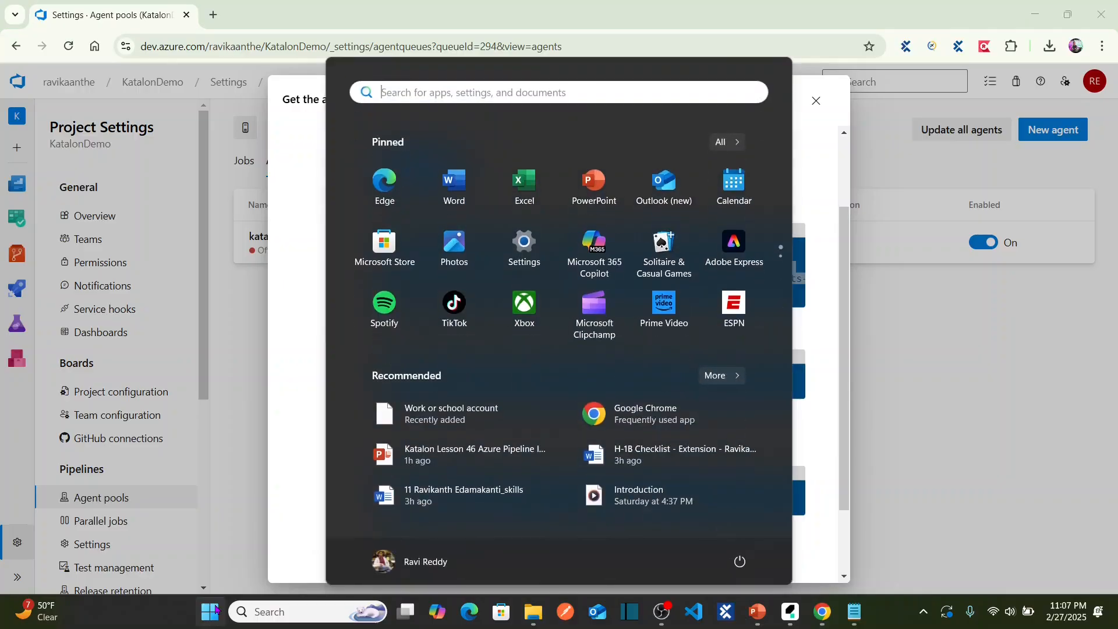
Launch Windows PowerShell as administrator from a 'power' search.
{"action": "type", "text": "power"}
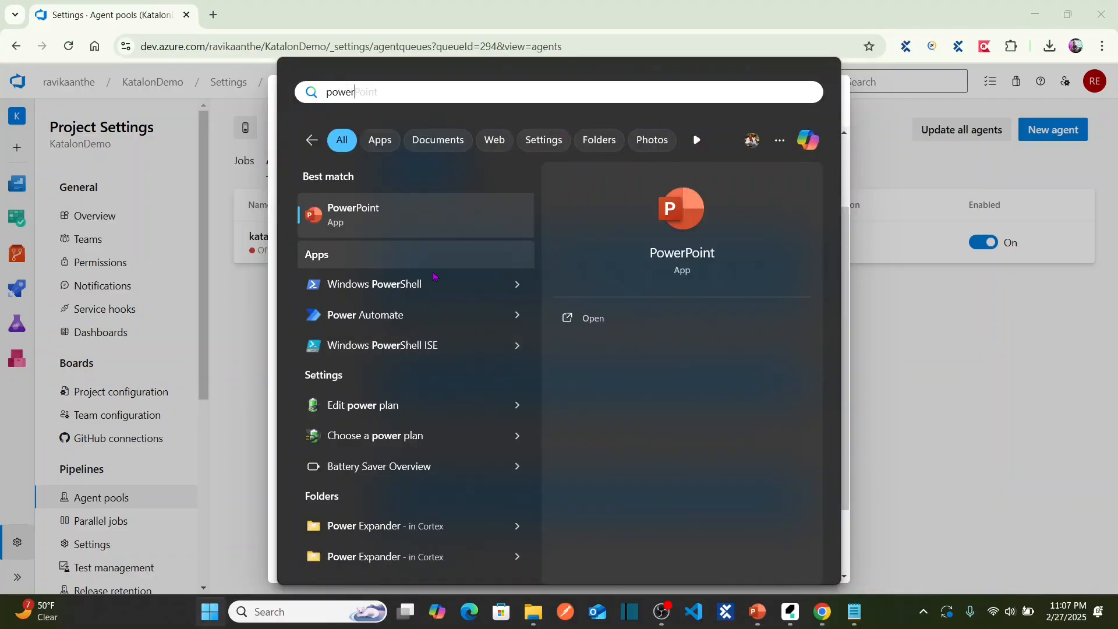
{"action": "key", "text": "Escape"}
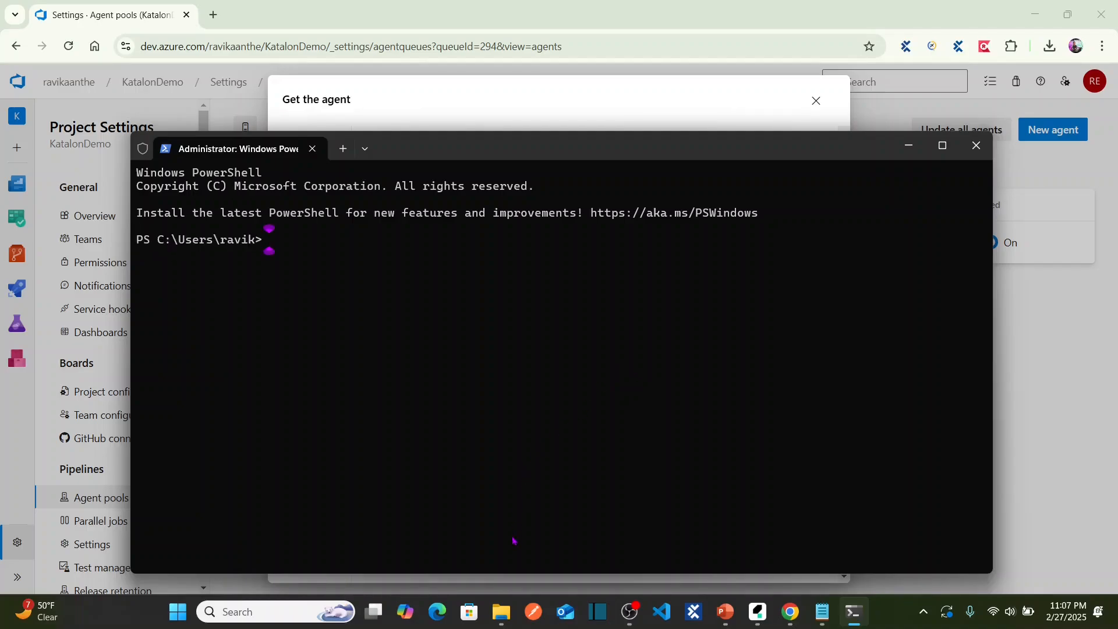
{"action": "mouse_move", "coordinate": [501, 619]}
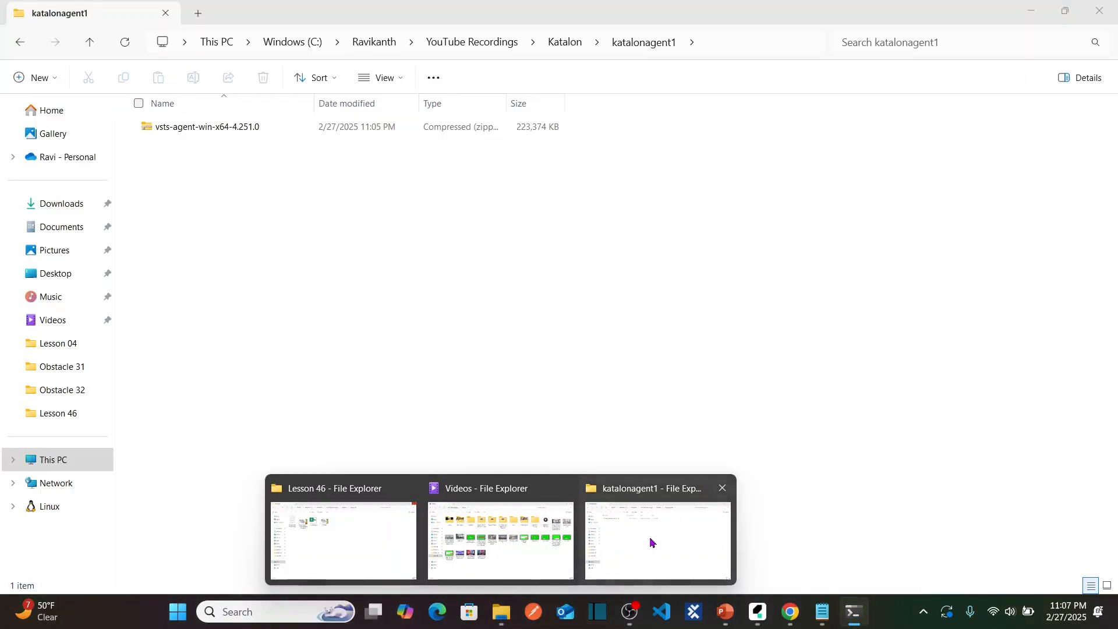
Copy the katalonagent1 folder path from Explorer and cd into it in PowerShell.
{"action": "left_click", "coordinate": [648, 539]}
{"action": "left_click", "coordinate": [520, 249]}
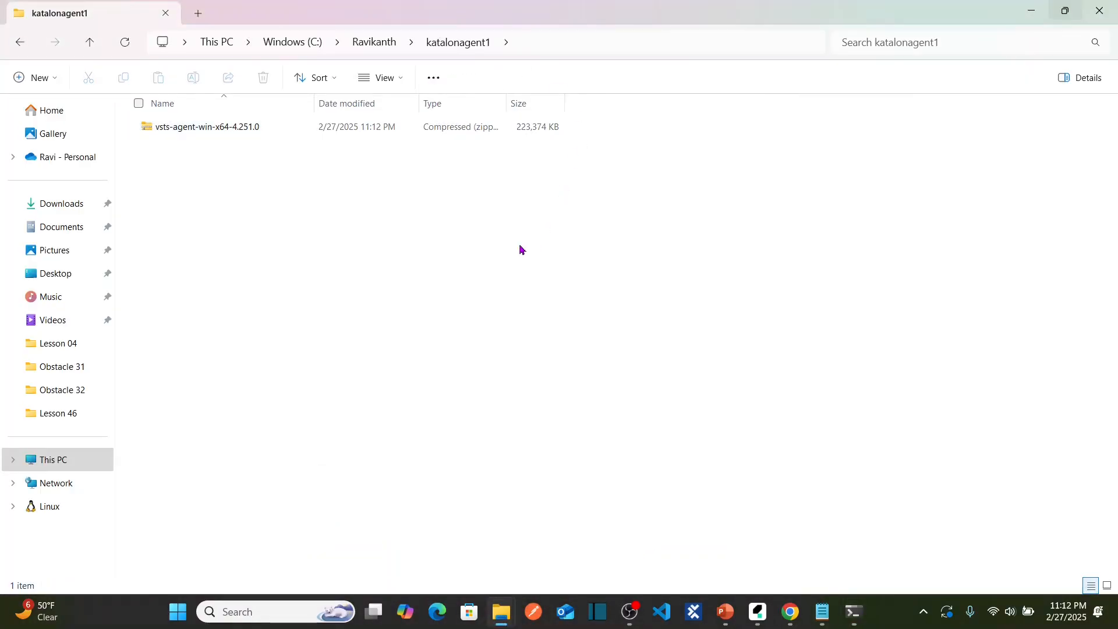
{"action": "left_click", "coordinate": [569, 40]}
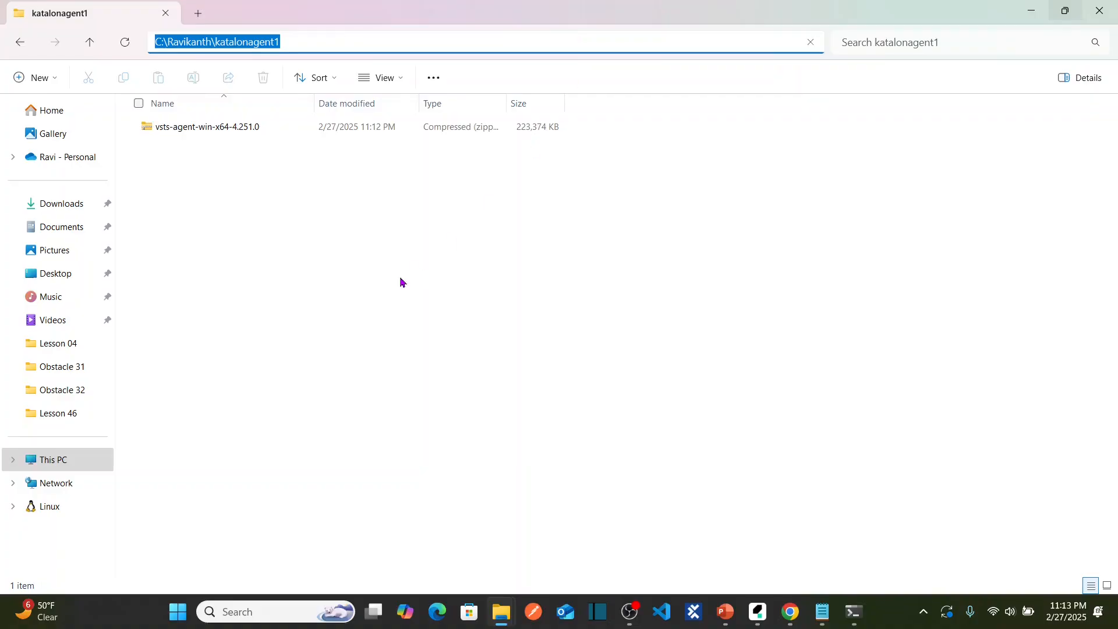
{"action": "left_click", "coordinate": [260, 260]}
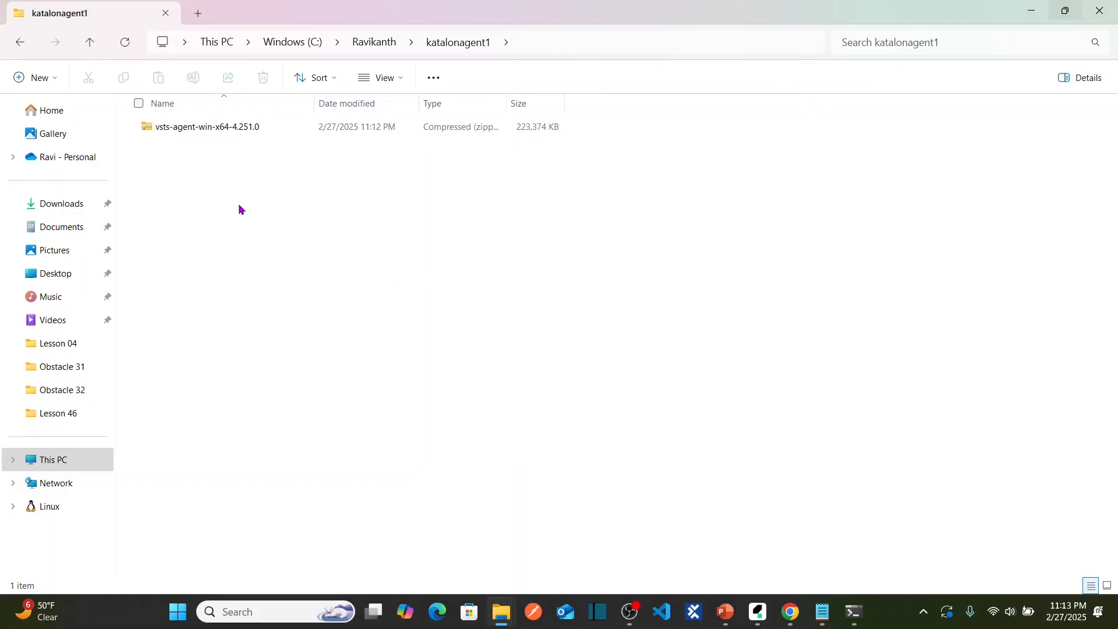
{"action": "key", "text": "alt+Tab"}
{"action": "type", "text": "cd"}
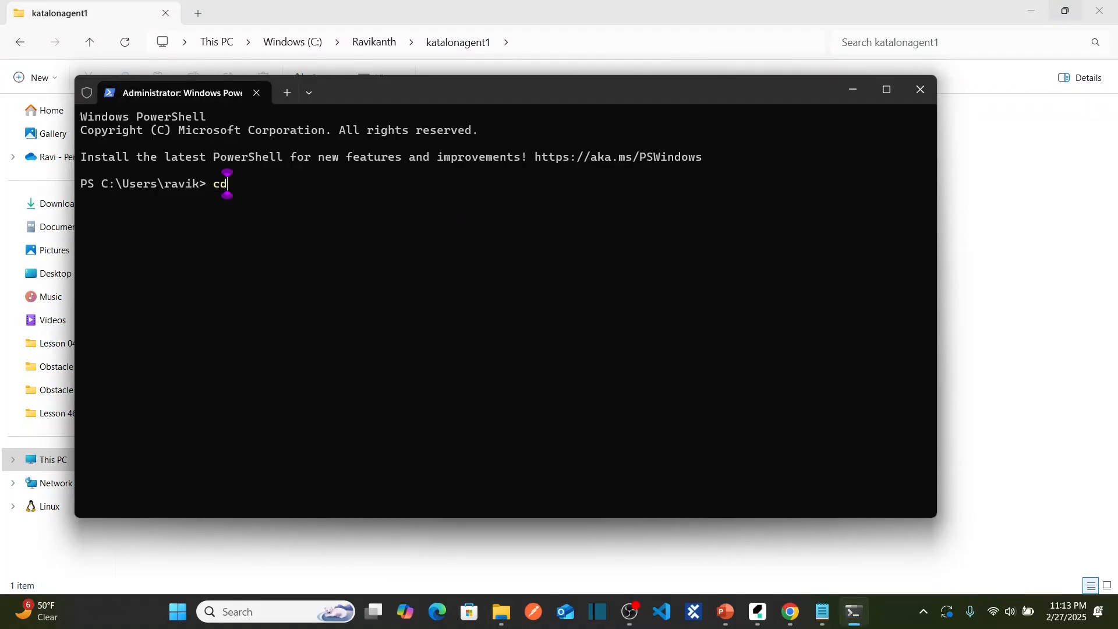
{"action": "key", "text": "ctrl+v"}
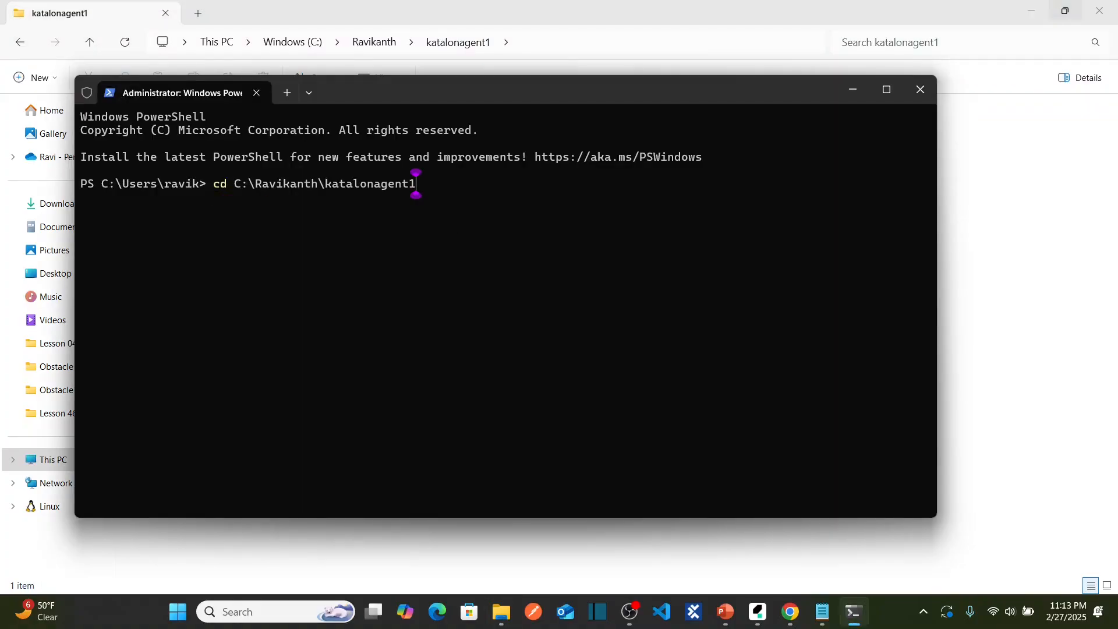
{"action": "key", "text": "Return"}
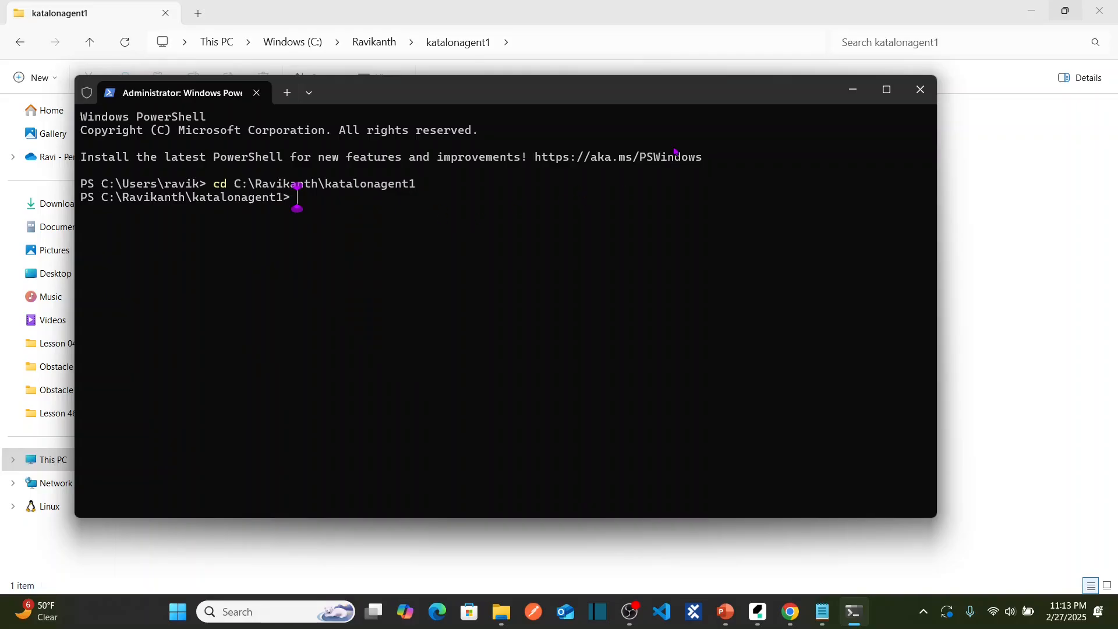
{"action": "left_click", "coordinate": [688, 17]}
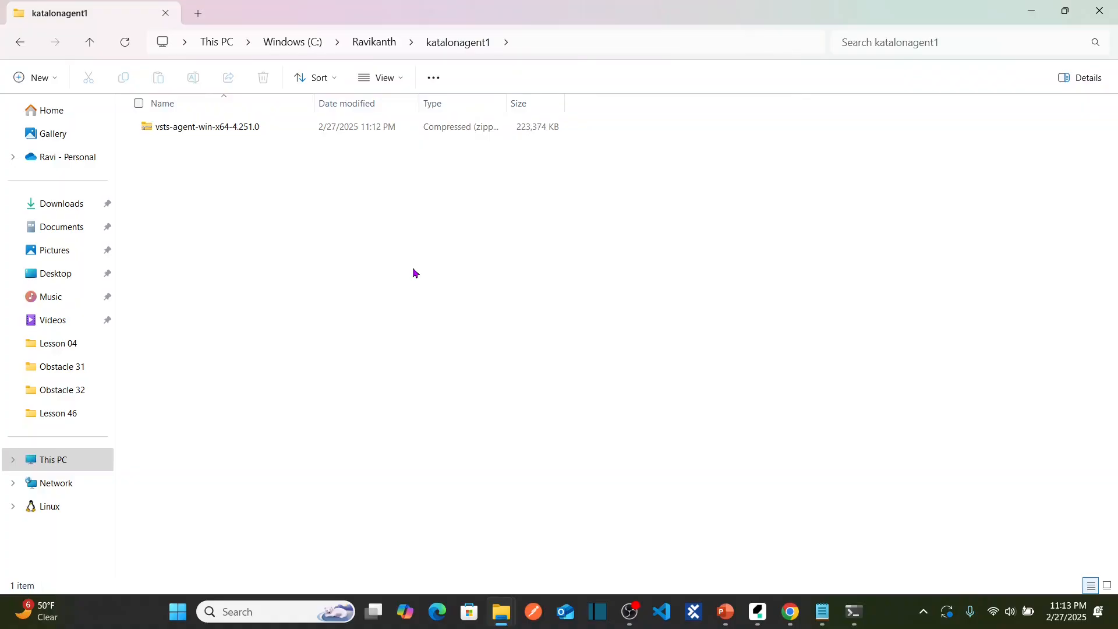
{"action": "key", "text": "alt+Tab"}
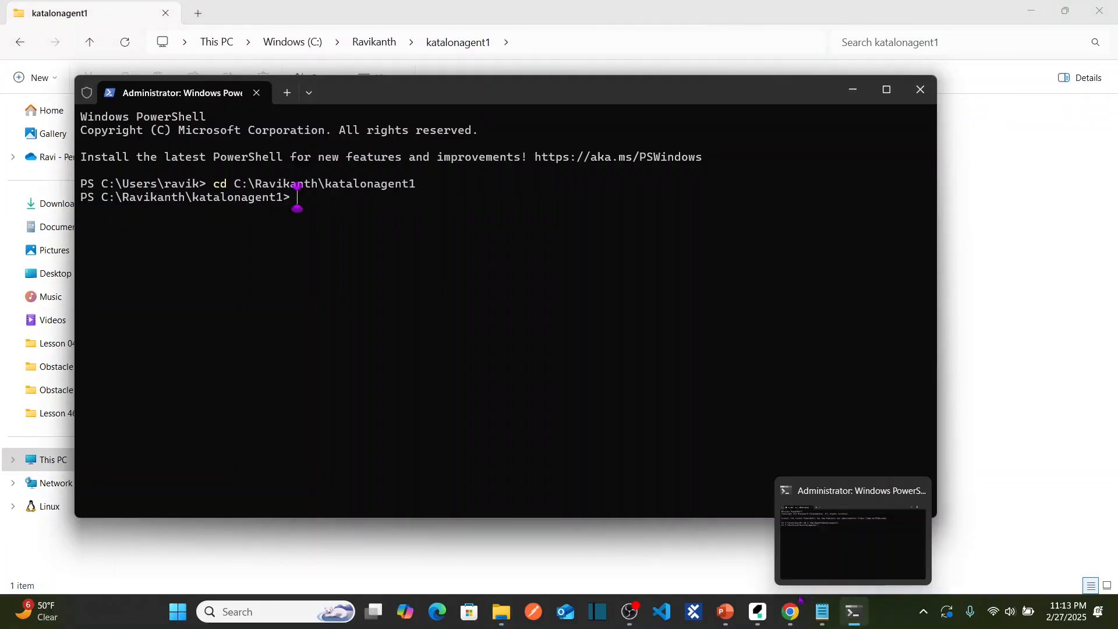
{"action": "left_click", "coordinate": [789, 611]}
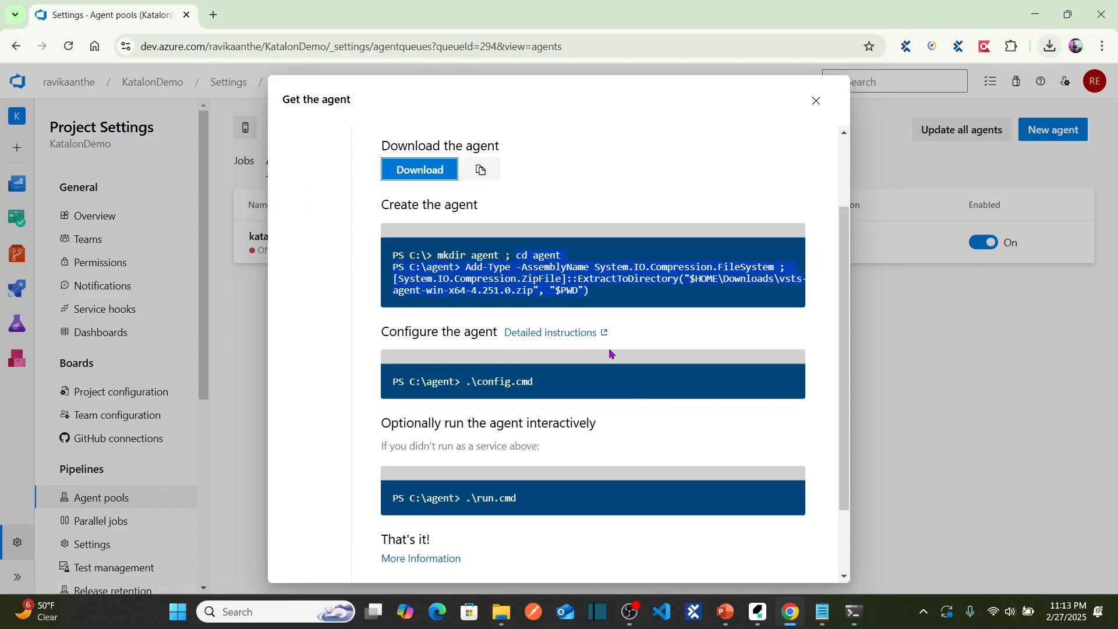
Copy the Add-Type extraction command from the Create the agent block.
{"action": "left_click", "coordinate": [596, 295]}
{"action": "left_click_drag", "start_coordinate": [594, 294], "coordinate": [520, 256]}
{"action": "key", "text": "ctrl+c"}
{"action": "left_click_drag", "start_coordinate": [604, 297], "coordinate": [474, 272]}
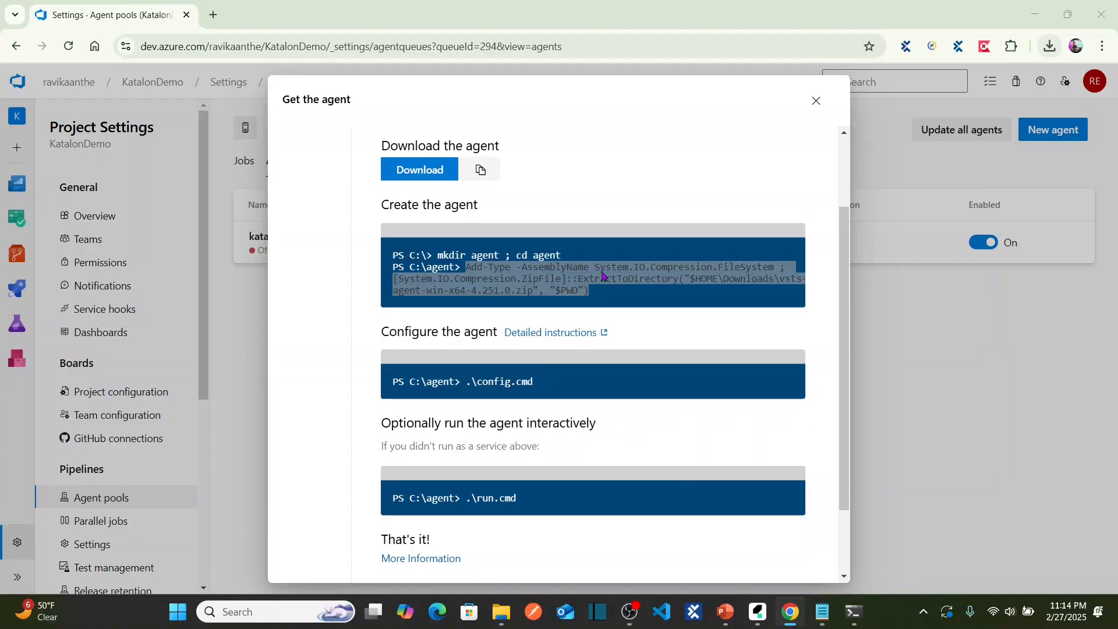
{"action": "key", "text": "alt+Tab"}
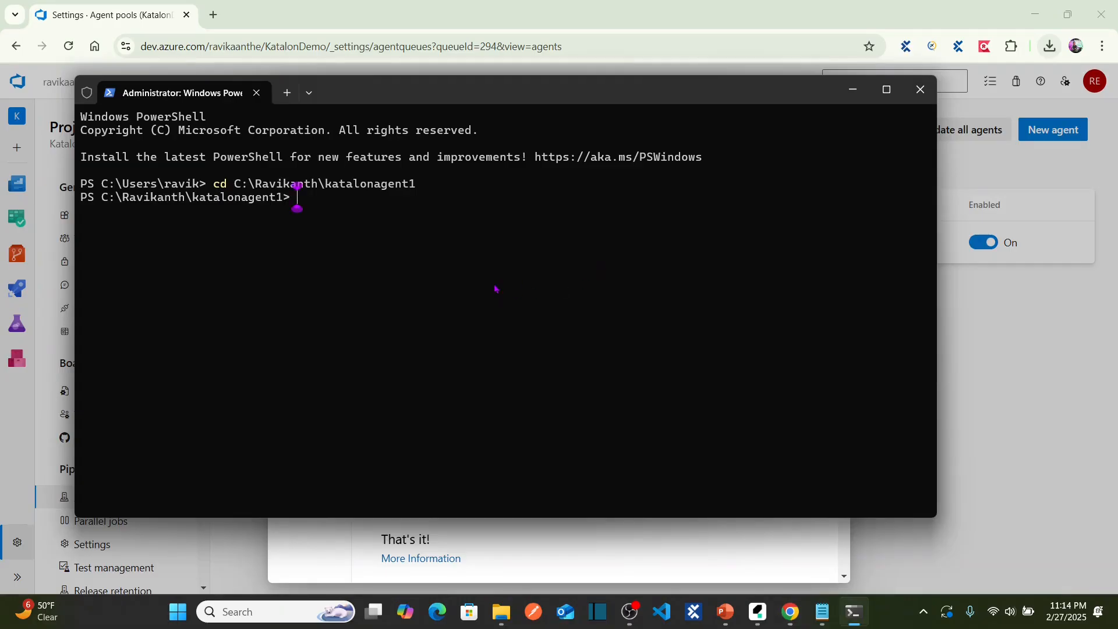
{"action": "left_click", "coordinate": [462, 279]}
{"action": "mouse_move", "coordinate": [831, 612]}
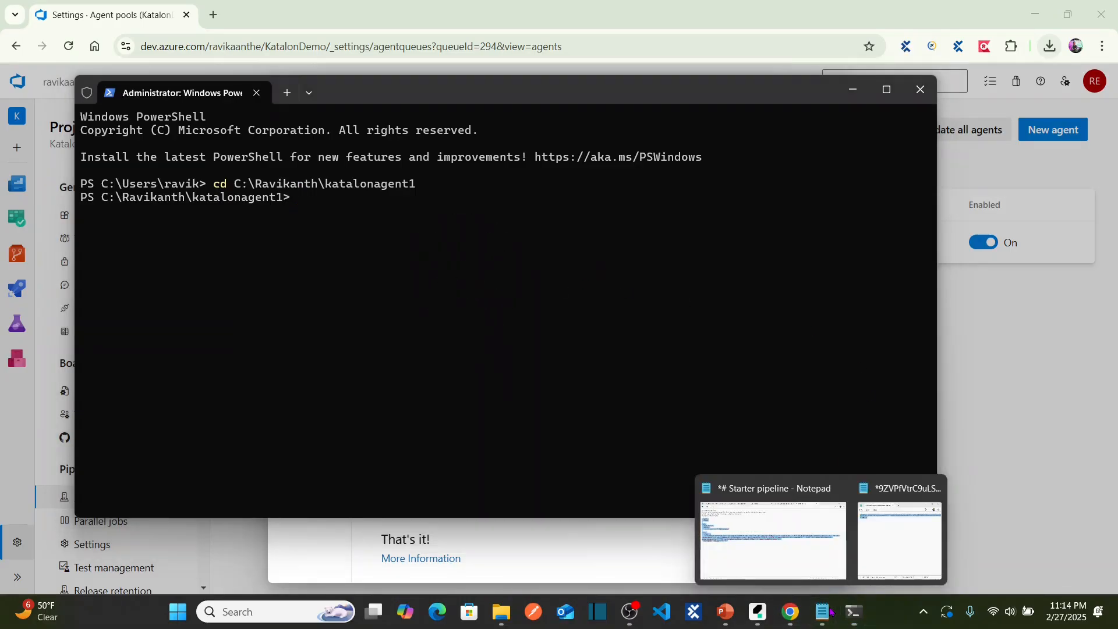
{"action": "left_click", "coordinate": [791, 543]}
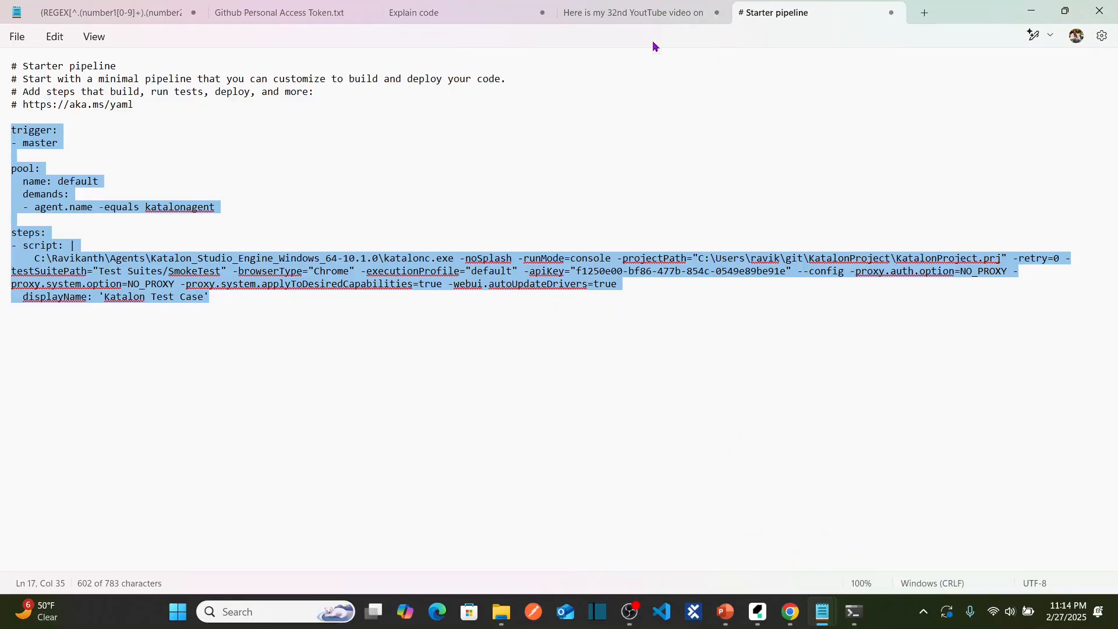
Paste the Add-Type extraction command below the Starter pipeline text in Notepad.
{"action": "left_click", "coordinate": [378, 313]}
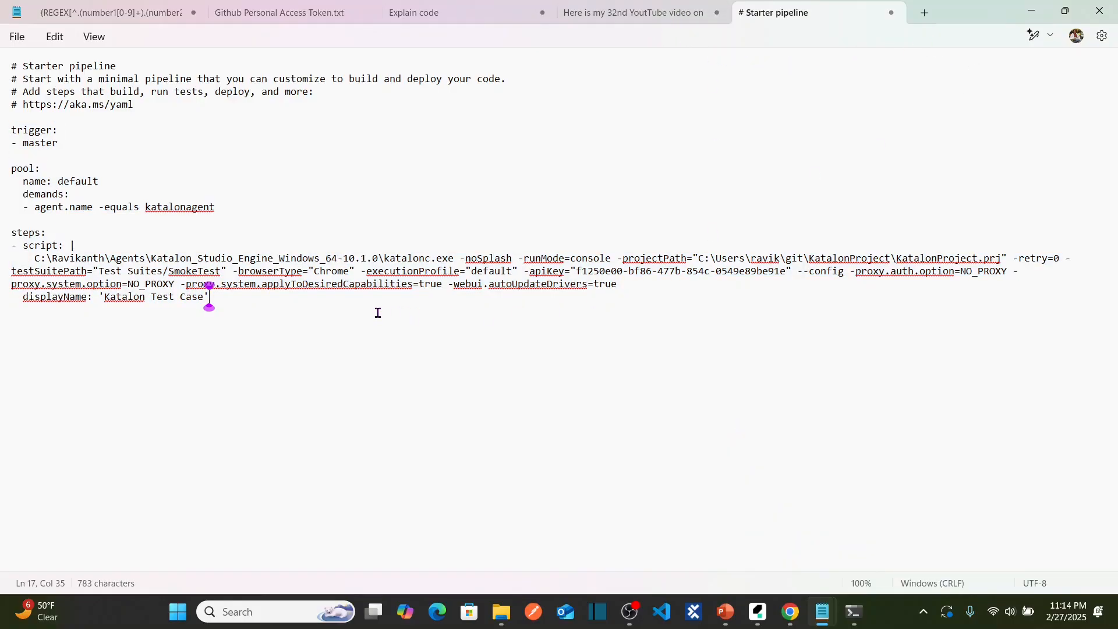
{"action": "key", "text": "Return"}
{"action": "key", "text": "Return"}
{"action": "key", "text": "Return"}
{"action": "key", "text": "ctrl+v"}
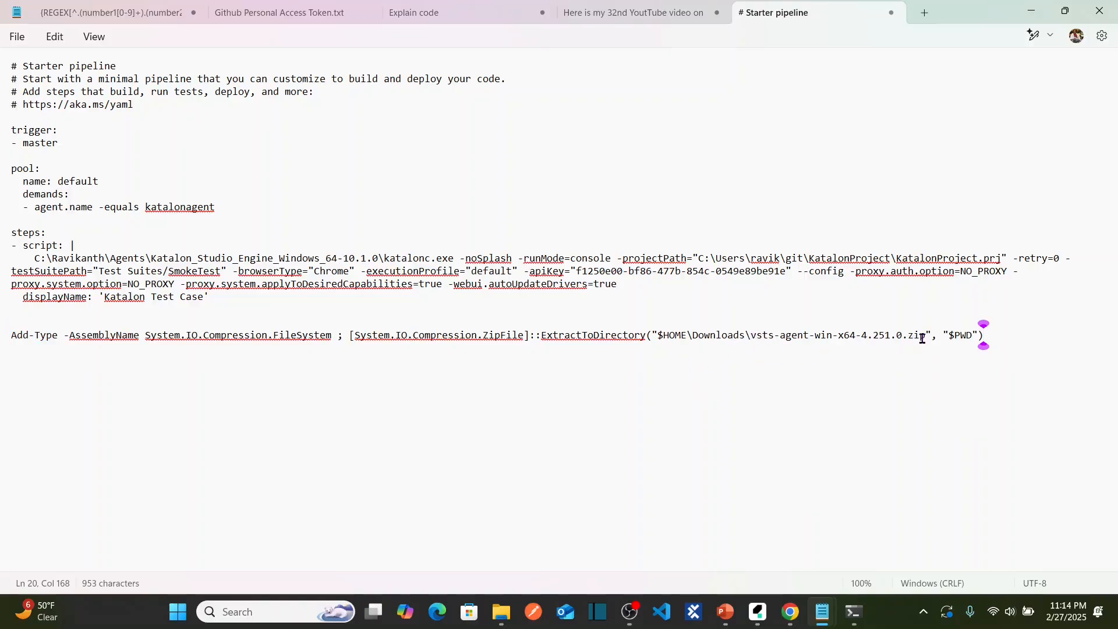
{"action": "left_click_drag", "start_coordinate": [927, 336], "coordinate": [659, 336]}
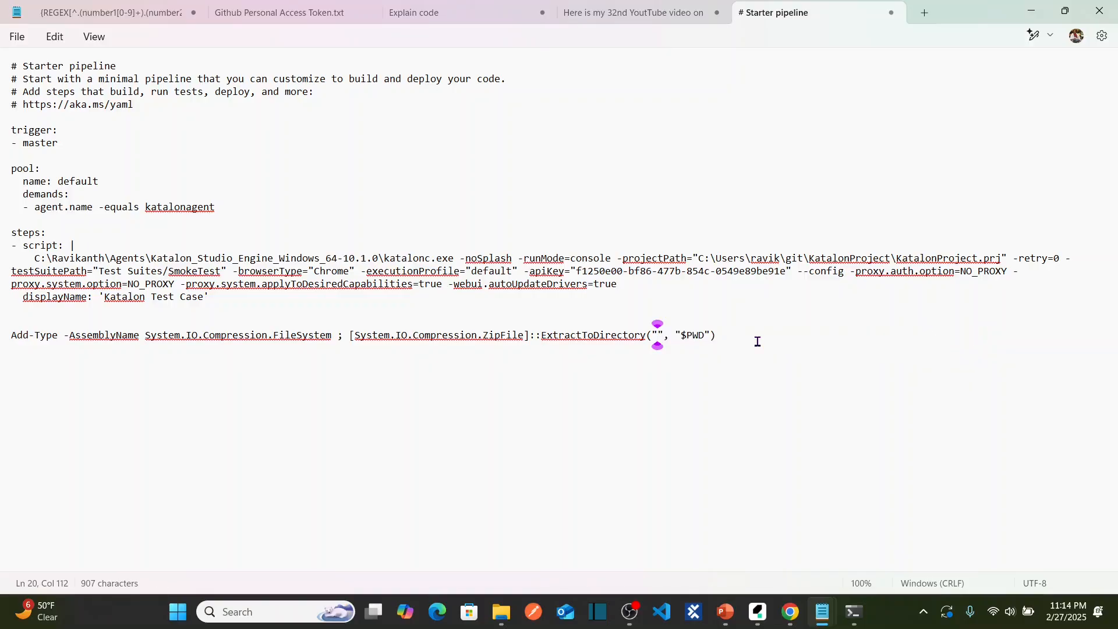
Replace $HOME\Downloads in the zip path with the katalonagent1 folder path.
{"action": "key", "text": "alt+Tab"}
{"action": "key", "text": "alt+Tab"}
{"action": "key", "text": "alt+Tab"}
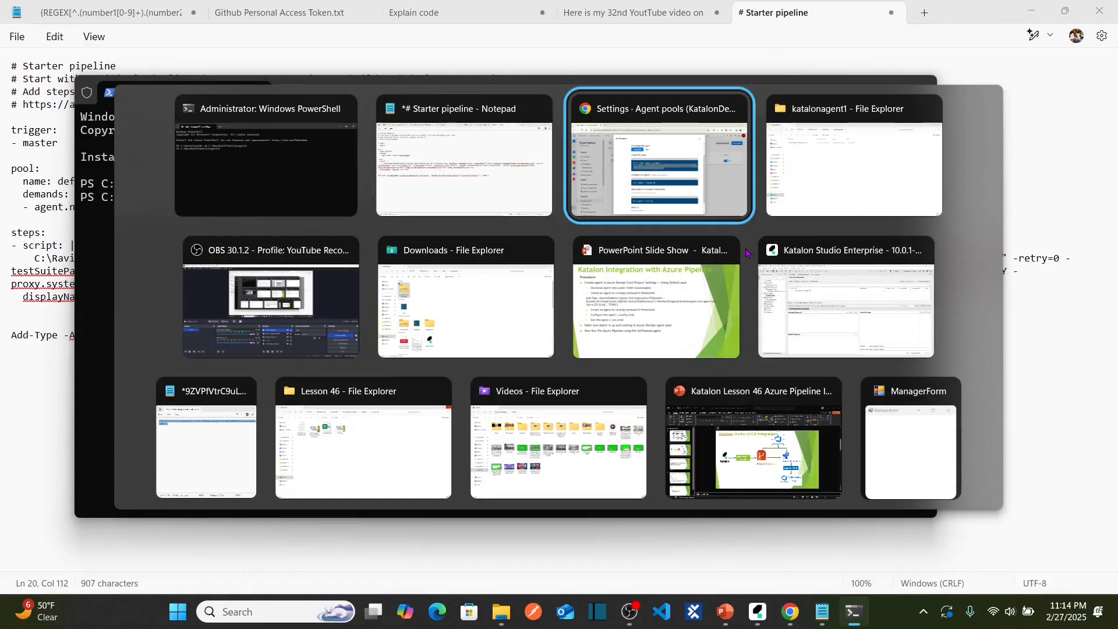
{"action": "key", "text": "alt+Tab"}
{"action": "left_click", "coordinate": [593, 49]}
{"action": "key", "text": "ctrl+c"}
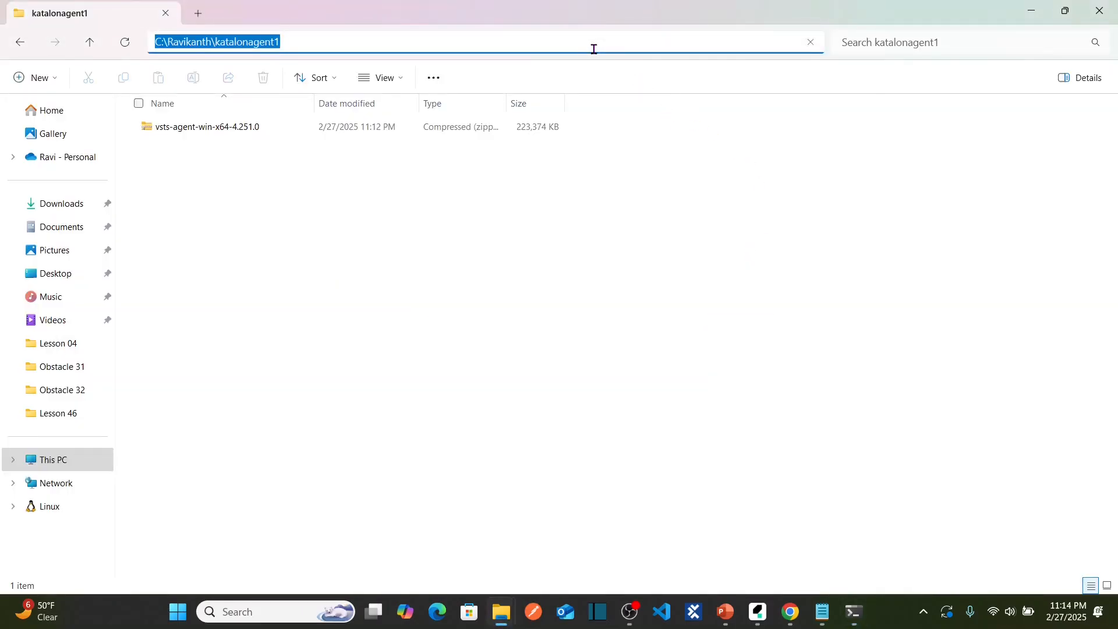
{"action": "key", "text": "alt+Tab"}
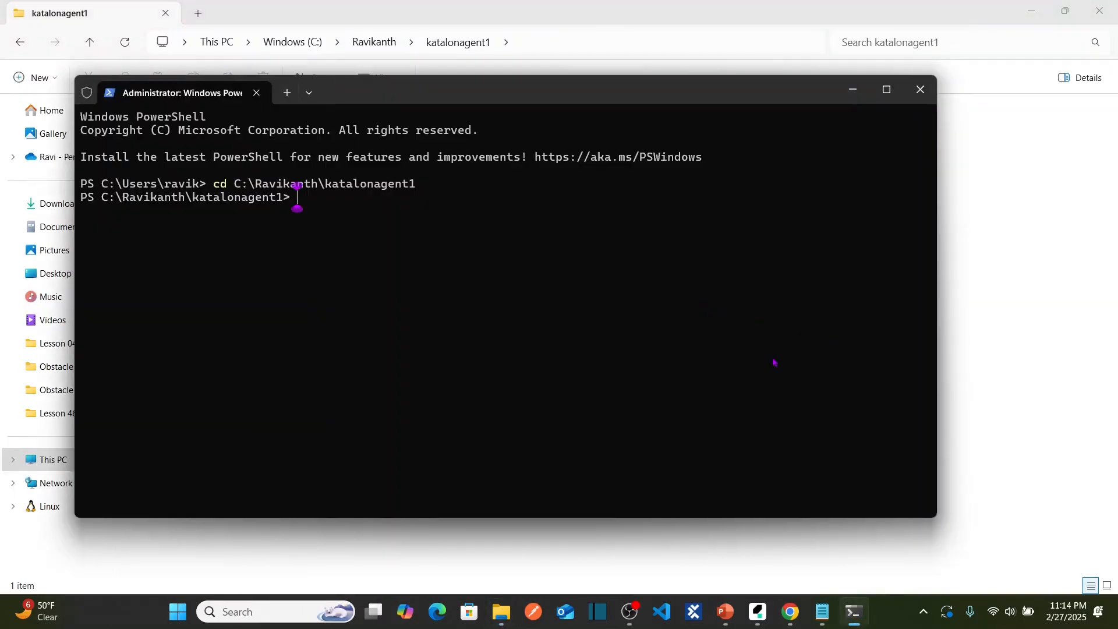
{"action": "key", "text": "alt+Tab"}
{"action": "key", "text": "alt+Tab"}
{"action": "key", "text": "alt+Tab"}
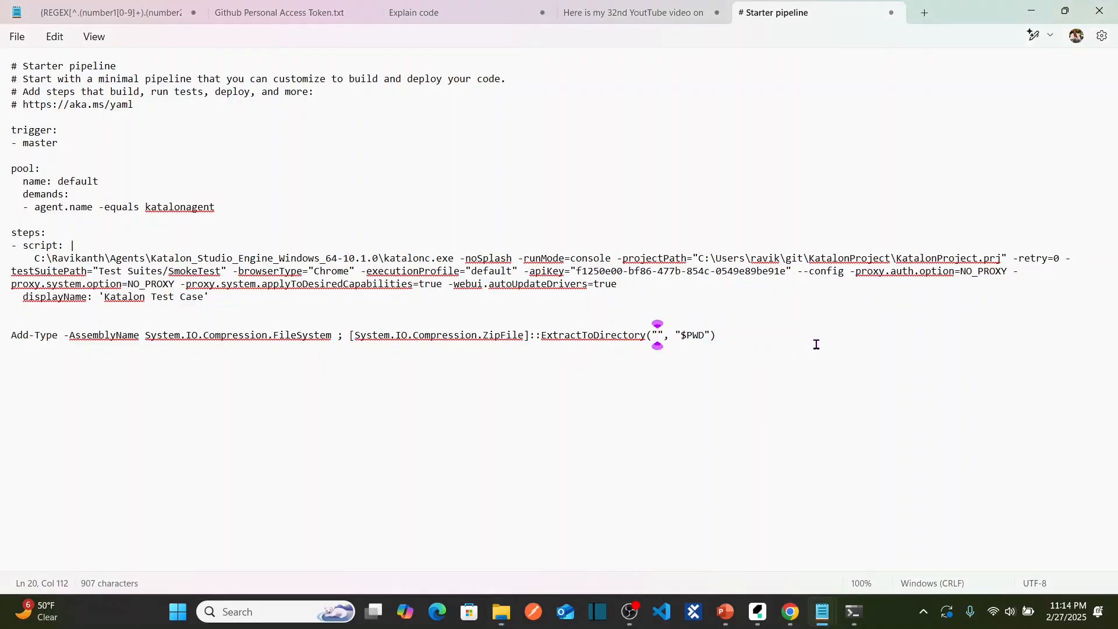
{"action": "type", "text": "$HOME\\Downloads\\vsts-agent-win-x64-4.251.0.zip"}
{"action": "key", "text": "Left"}
{"action": "key", "text": "shift+Right"}
{"action": "key", "text": "shift+Right"}
{"action": "key", "text": "shift+Right"}
{"action": "key", "text": "shift+Right"}
{"action": "key", "text": "shift+Right"}
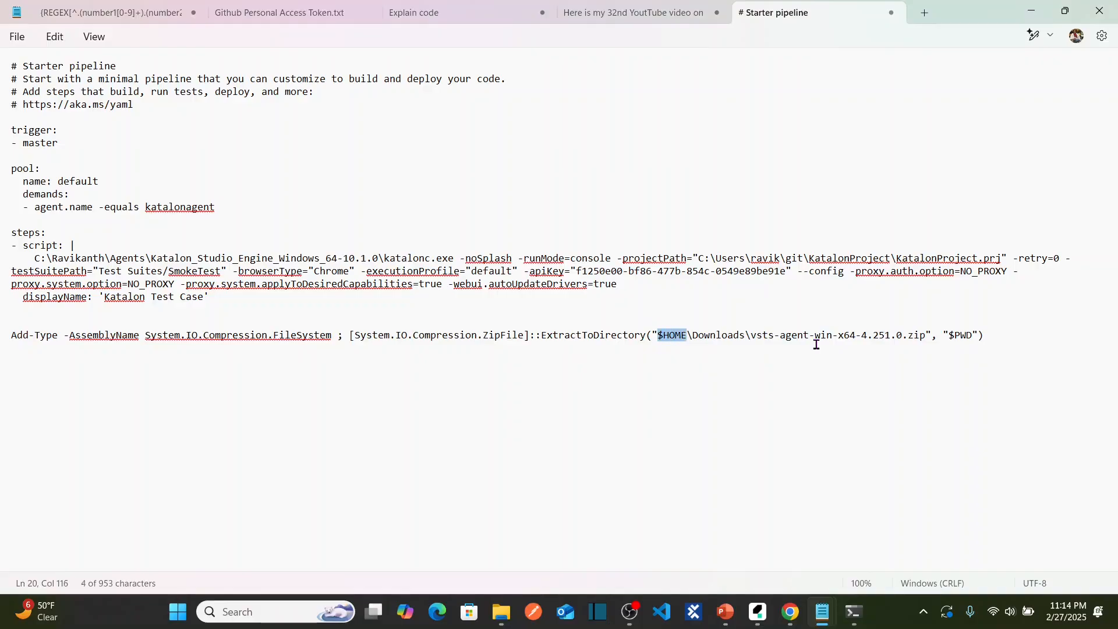
{"action": "key", "text": "shift+Right"}
{"action": "key", "text": "shift+Right"}
{"action": "key", "text": "shift+Right"}
{"action": "key", "text": "shift+Right"}
{"action": "key", "text": "shift+Right"}
{"action": "key", "text": "shift+Right"}
{"action": "key", "text": "shift+Right"}
{"action": "key", "text": "shift+Right"}
{"action": "key", "text": "shift+Right"}
{"action": "key", "text": "shift+Right"}
{"action": "key", "text": "shift+Right"}
{"action": "key", "text": "shift+Right"}
{"action": "key", "text": "shift+Left"}
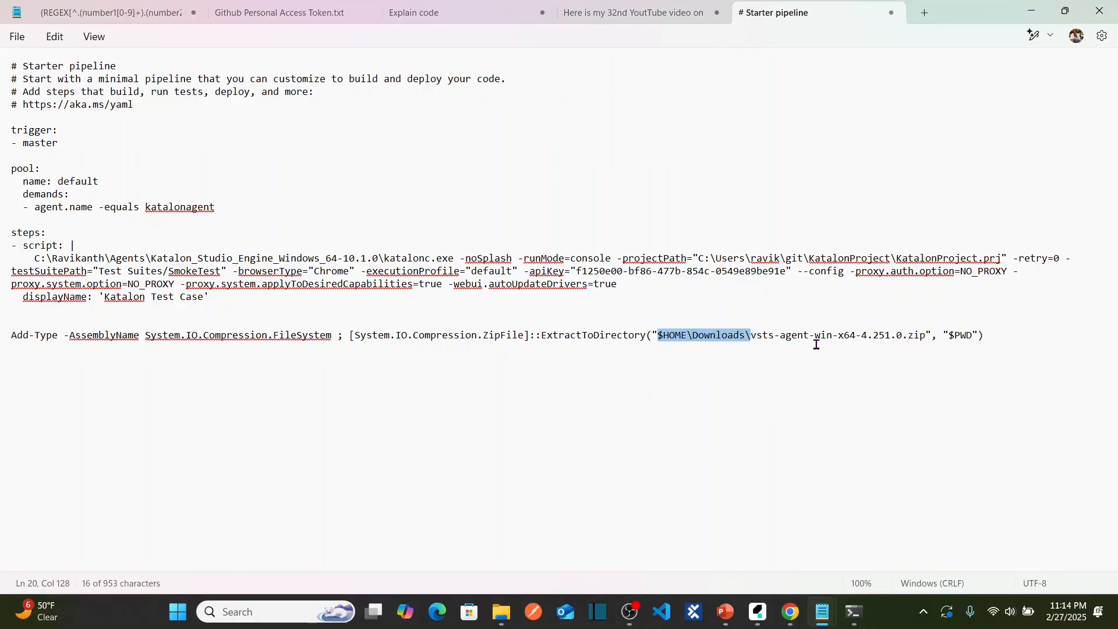
{"action": "key", "text": "shift+Left"}
{"action": "key", "text": "ctrl+v"}
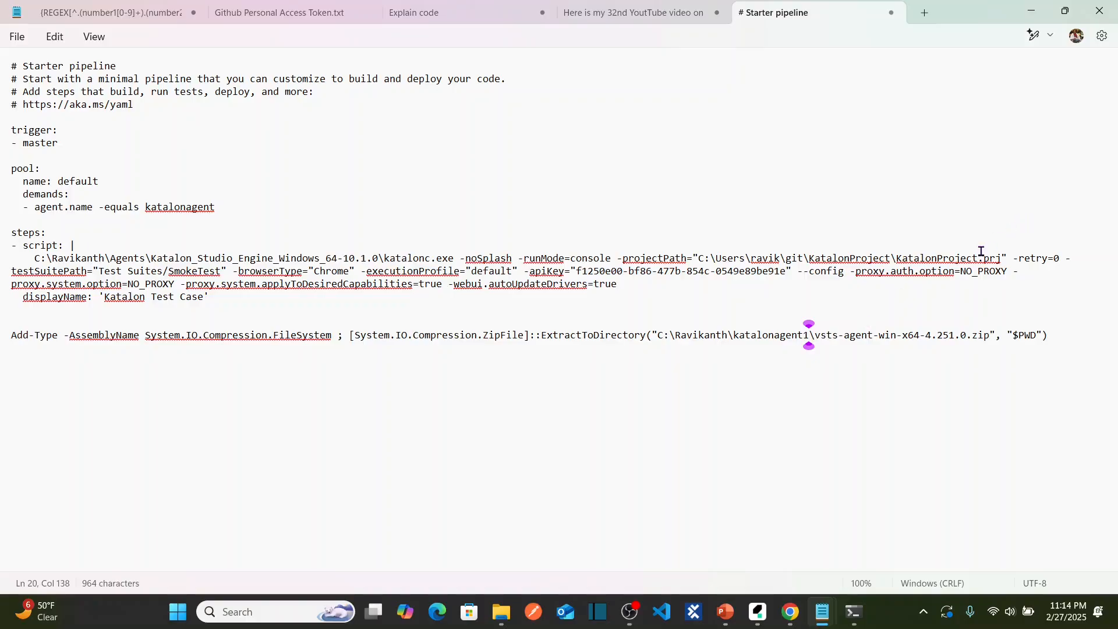
Verify the vsts-agent-win-x64-4.251.0.zip name and select the whole finished command line.
{"action": "key", "text": "alt+Tab"}
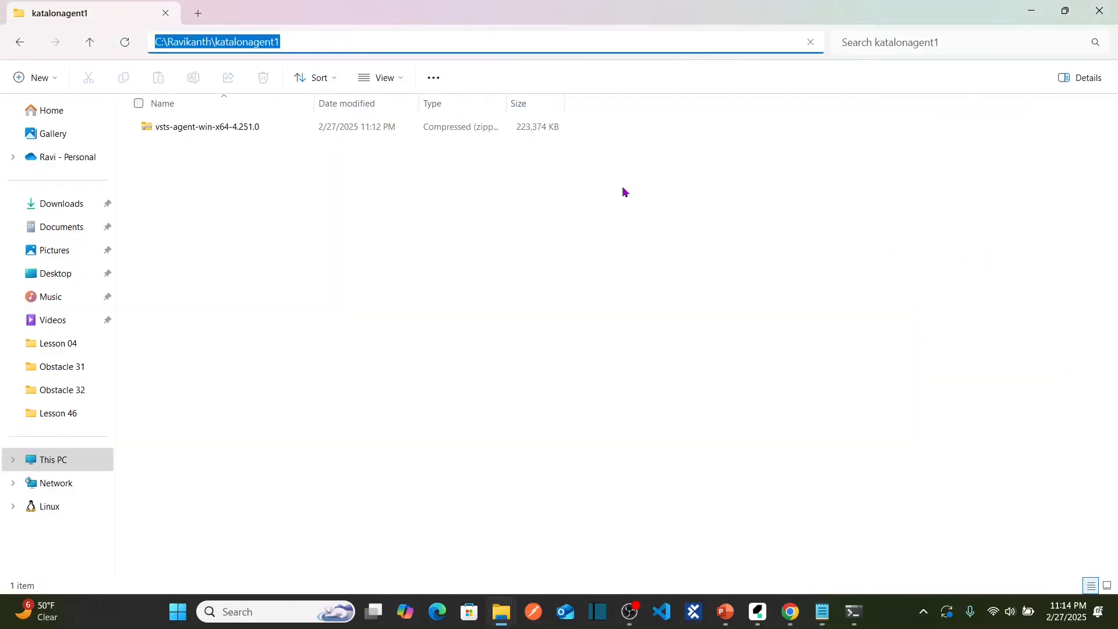
{"action": "left_click", "coordinate": [269, 128]}
{"action": "left_click", "coordinate": [244, 128]}
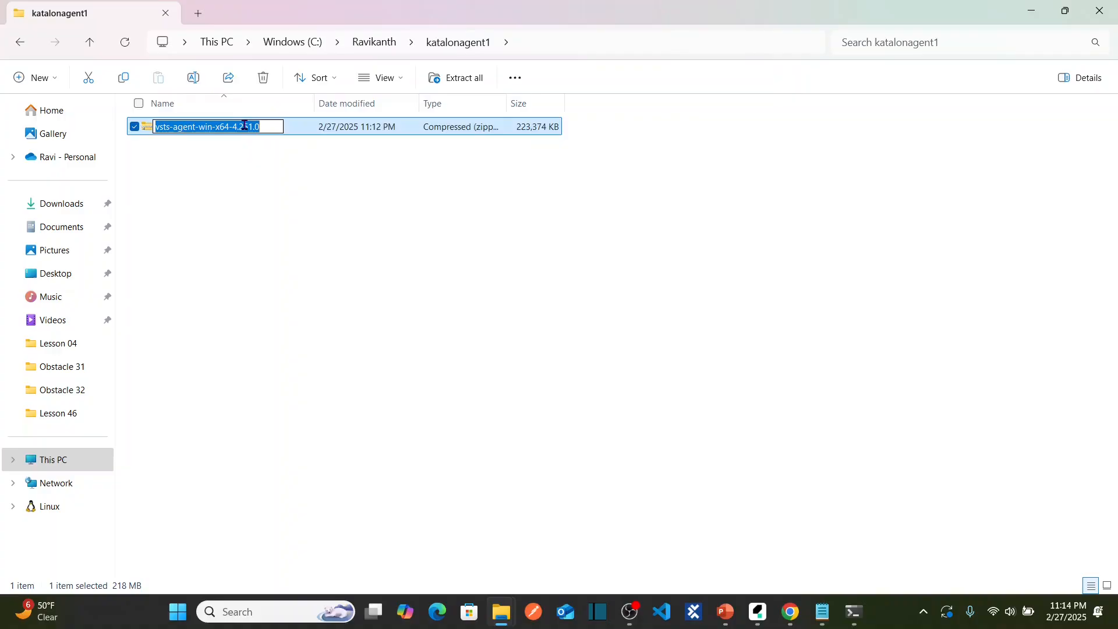
{"action": "key", "text": "alt+Tab"}
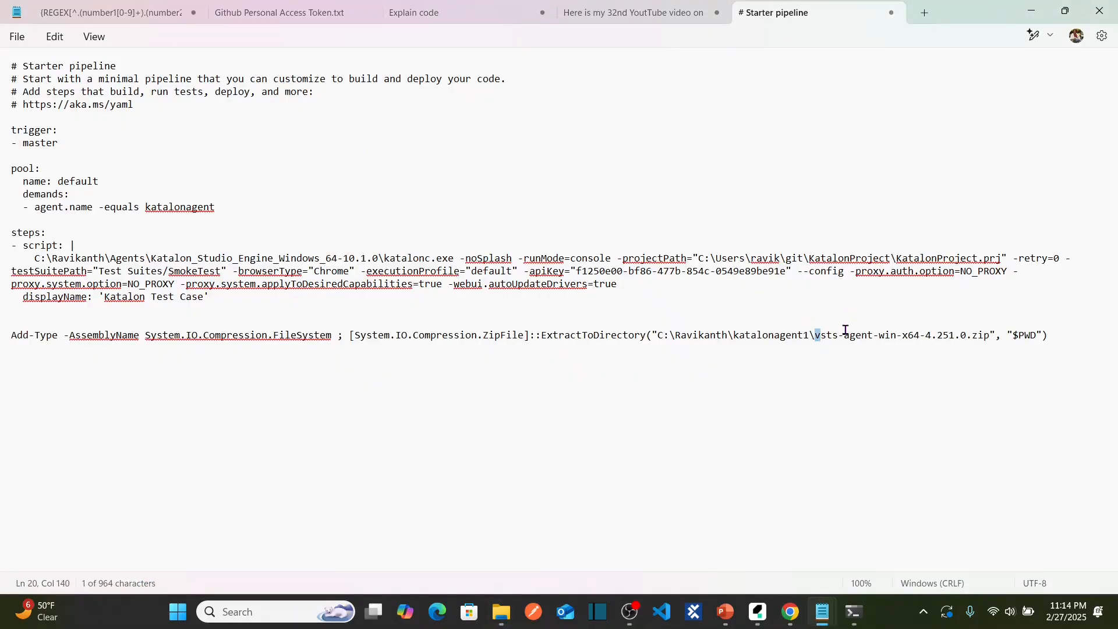
{"action": "key", "text": "shift+Right"}
{"action": "key", "text": "shift+Right"}
{"action": "key", "text": "shift+Right"}
{"action": "key", "text": "shift+Right"}
{"action": "key", "text": "shift+Right"}
{"action": "key", "text": "shift+Right"}
{"action": "key", "text": "shift+Right"}
{"action": "key", "text": "shift+Right"}
{"action": "key", "text": "shift+Right"}
{"action": "key", "text": "shift+Right"}
{"action": "key", "text": "shift+Right"}
{"action": "key", "text": "shift+Right"}
{"action": "key", "text": "shift+Right"}
{"action": "key", "text": "shift+Right"}
{"action": "key", "text": "shift+Right"}
{"action": "key", "text": "shift+Right"}
{"action": "key", "text": "shift+Right"}
{"action": "key", "text": "shift+Right"}
{"action": "key", "text": "shift+Right"}
{"action": "key", "text": "shift+Right"}
{"action": "key", "text": "shift+Right"}
{"action": "key", "text": "shift+Right"}
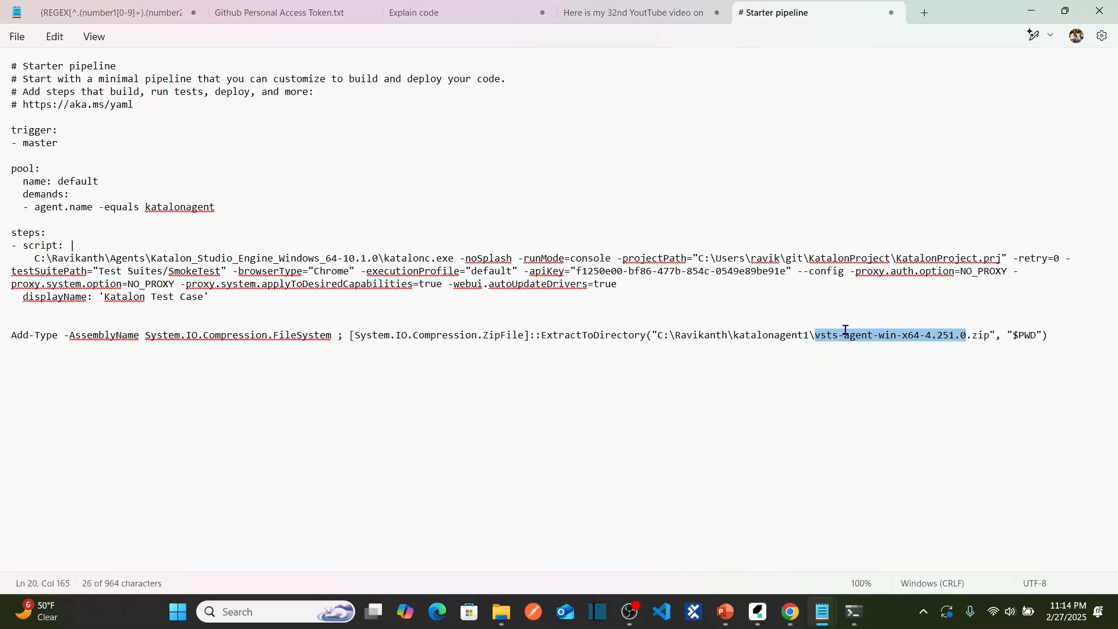
{"action": "key", "text": "Right"}
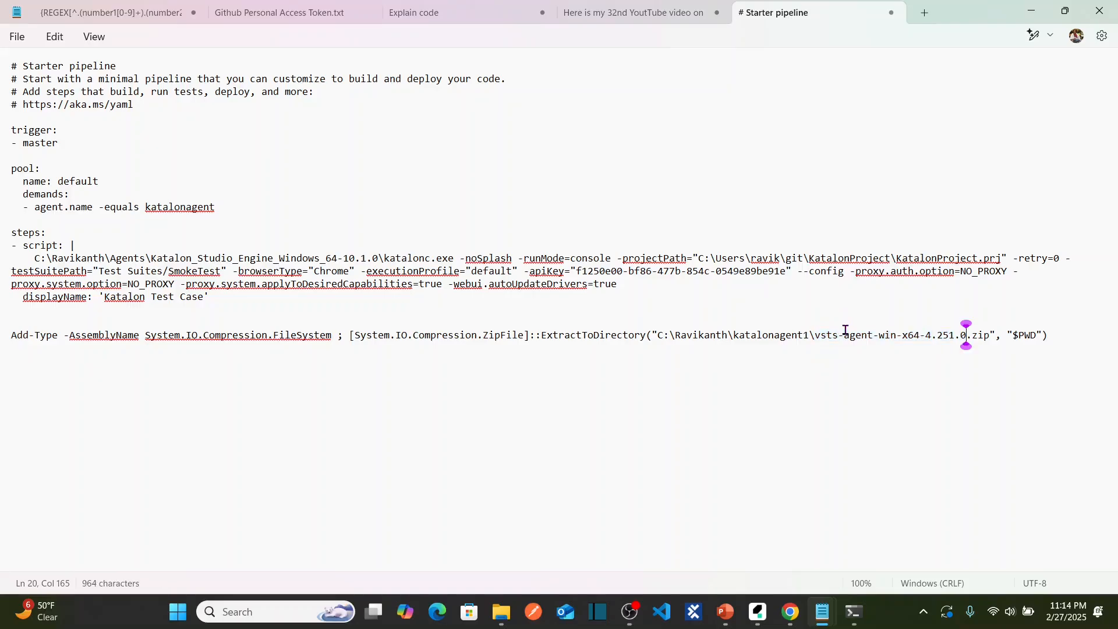
{"action": "left_click", "coordinate": [1070, 338]}
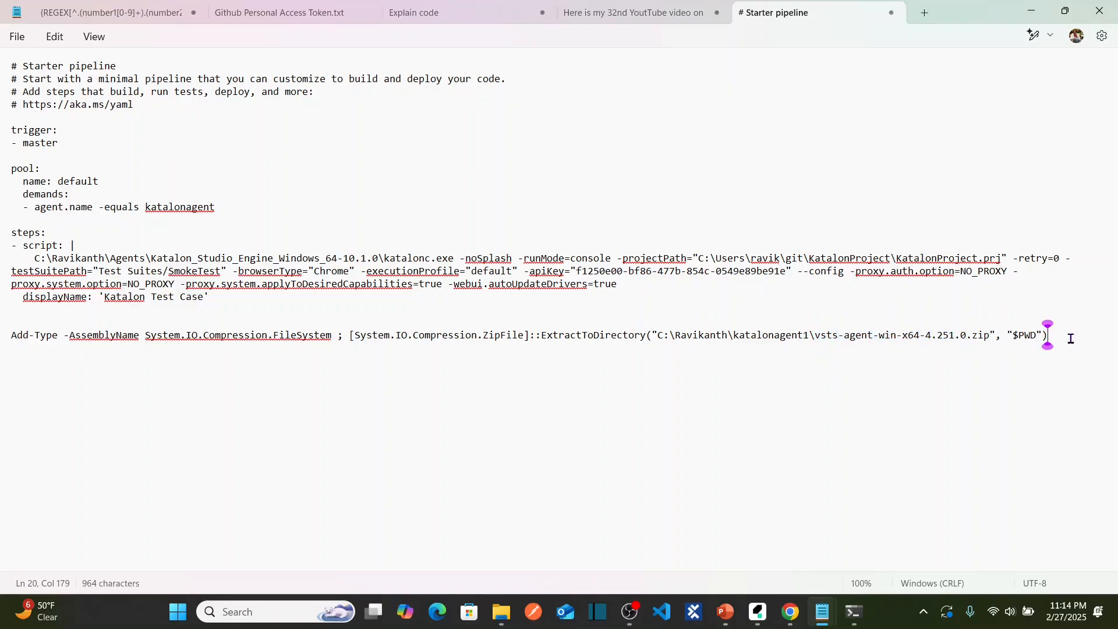
{"action": "left_click", "coordinate": [4, 340]}
{"action": "key", "text": "ctrl+c"}
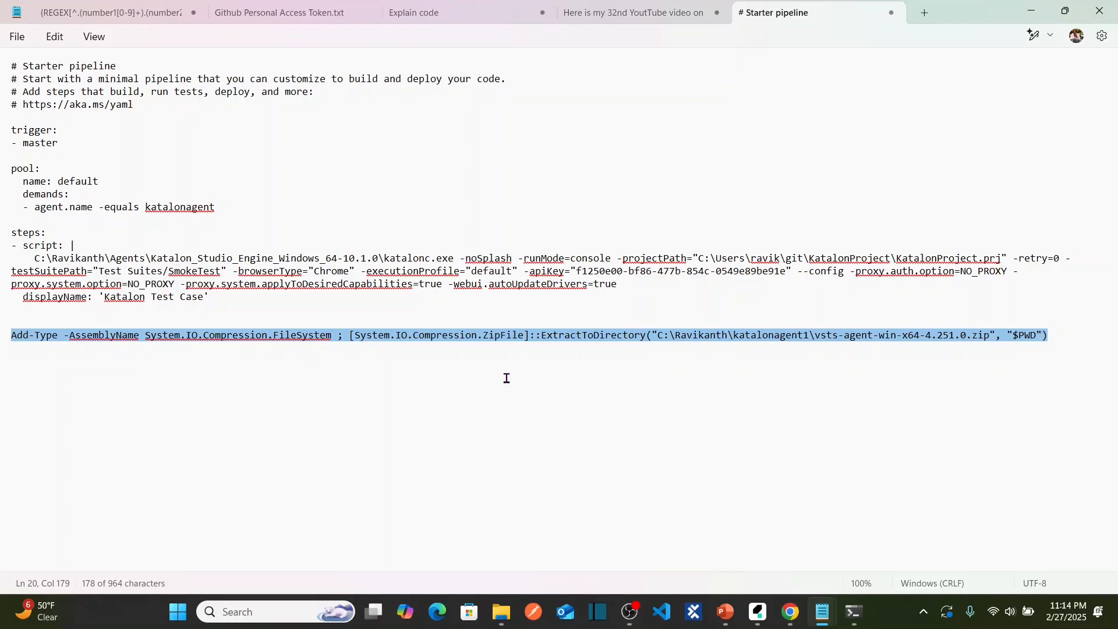
{"action": "key", "text": "alt+Tab"}
{"action": "key", "text": "alt+Tab"}
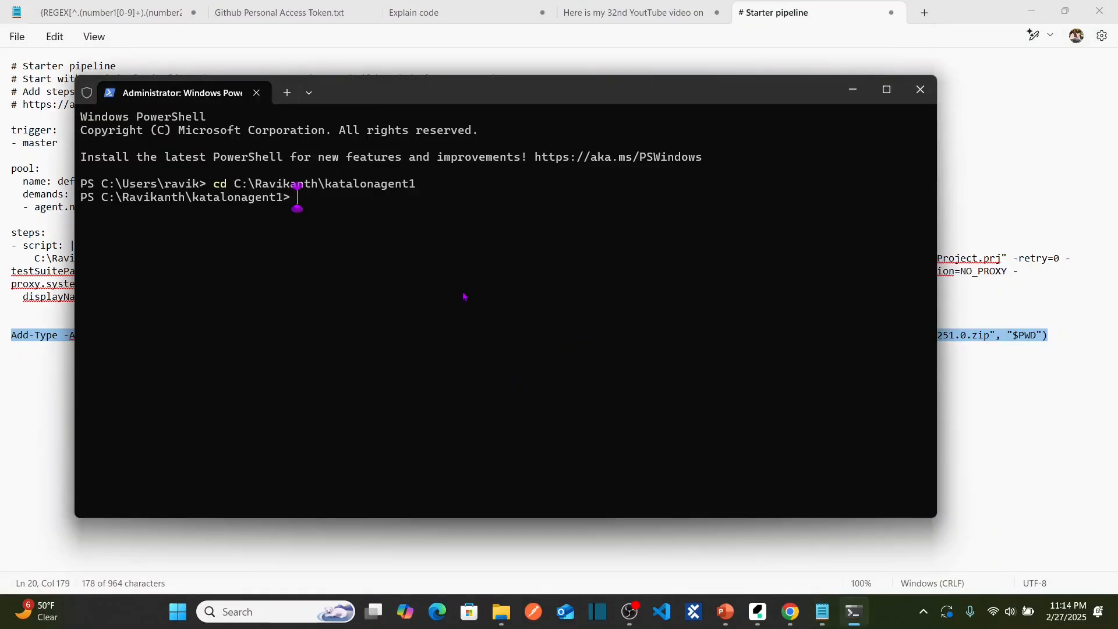
Run the Add-Type ExtractToDirectory command in PowerShell to unpack the agent into katalonagent1.
{"action": "key", "text": "ctrl+v"}
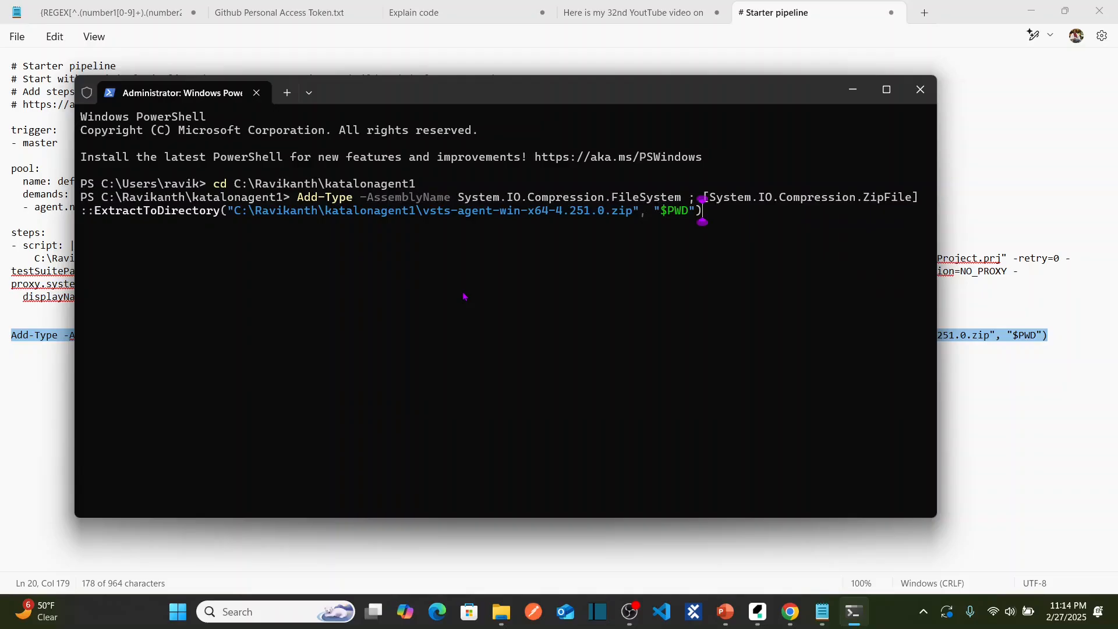
{"action": "key", "text": "Return"}
{"action": "mouse_move", "coordinate": [790, 611]}
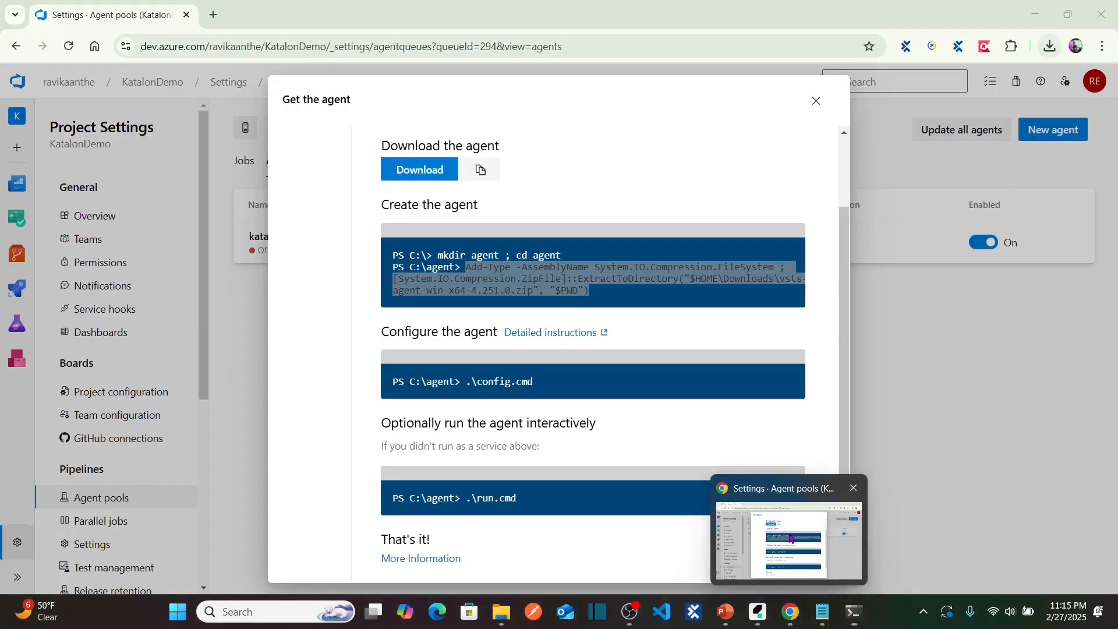
{"action": "left_click", "coordinate": [790, 539]}
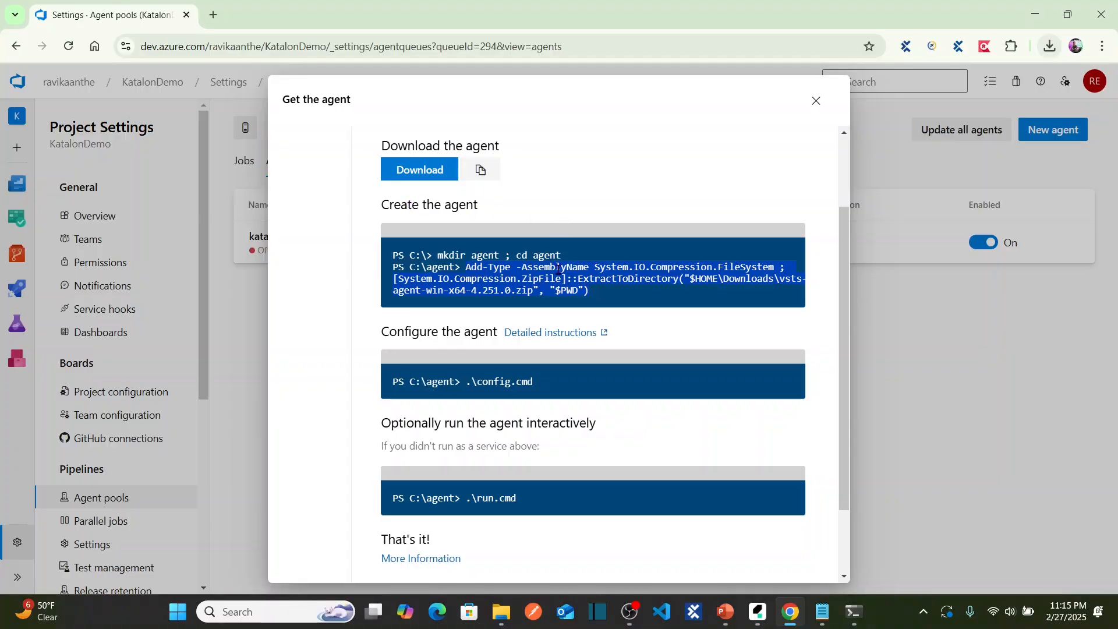
{"action": "key", "text": "alt+Tab"}
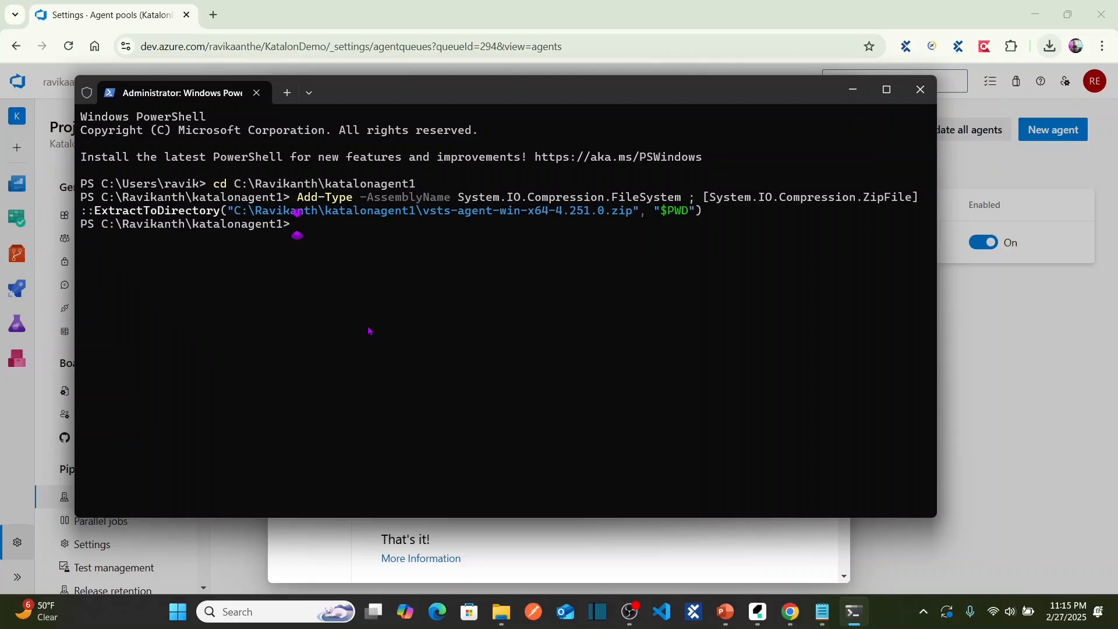
{"action": "key", "text": "alt+Tab"}
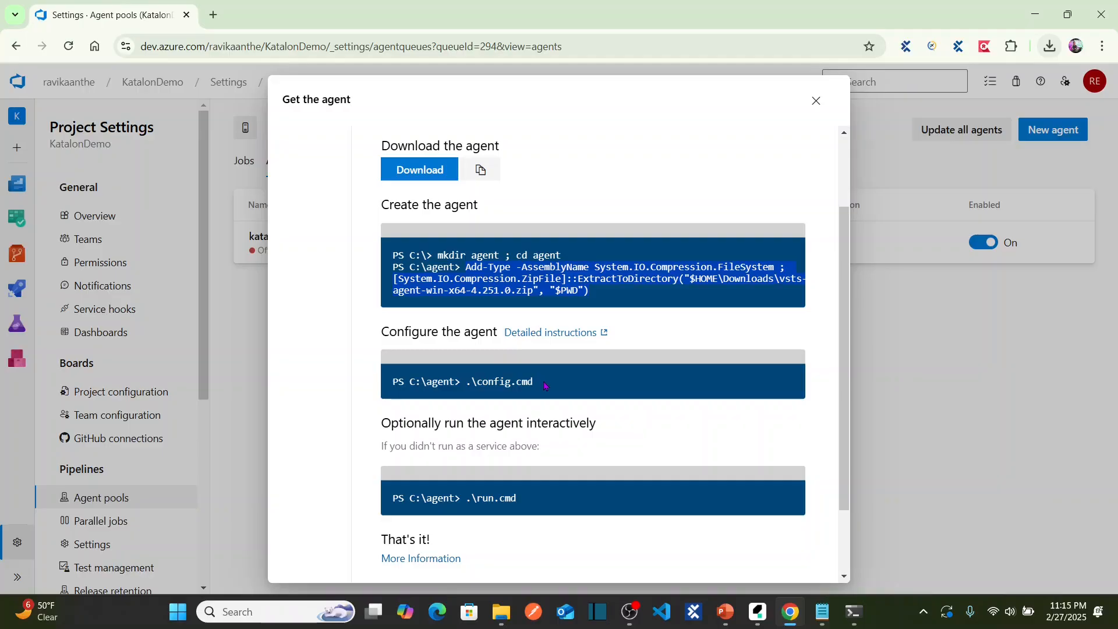
{"action": "mouse_move", "coordinate": [502, 614]}
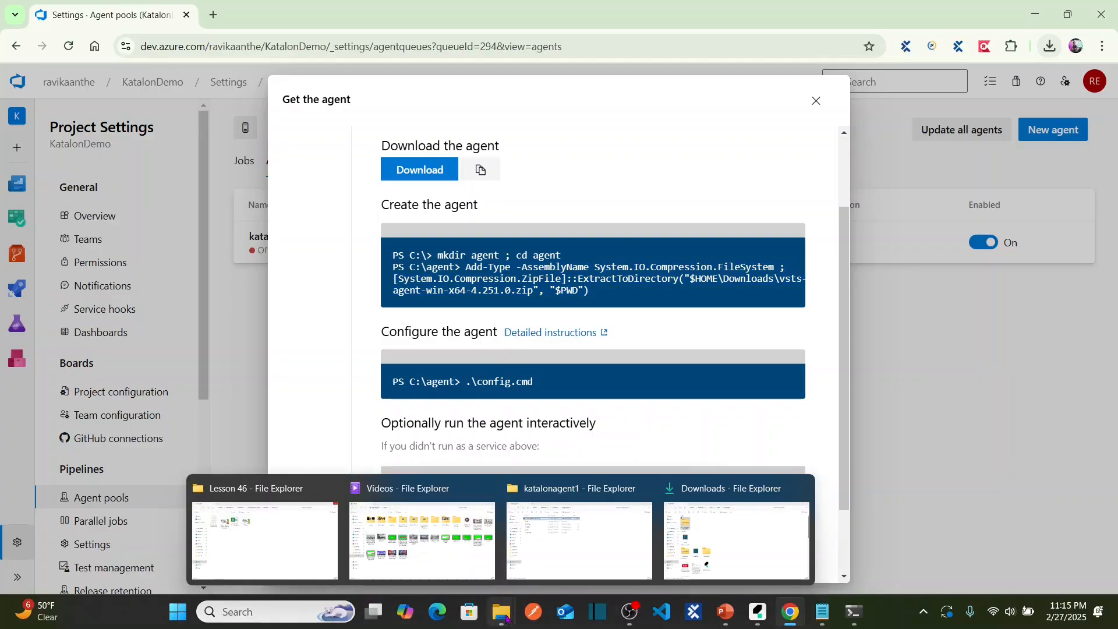
Inspect the extracted config and run scripts in the katalonagent1 folder.
{"action": "left_click", "coordinate": [605, 550]}
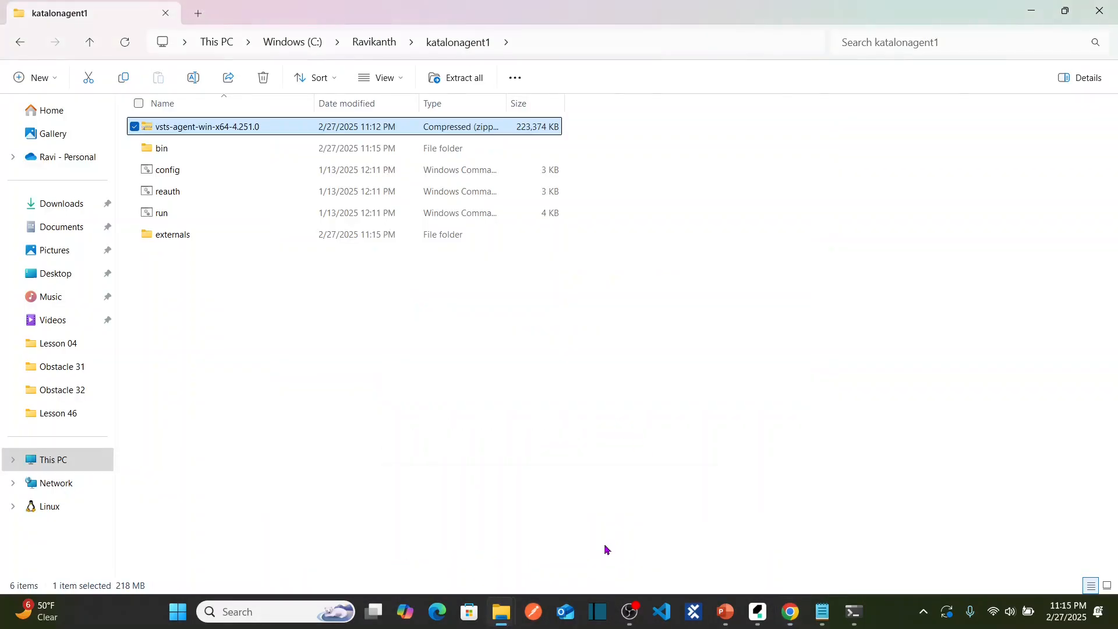
{"action": "left_click", "coordinate": [409, 420]}
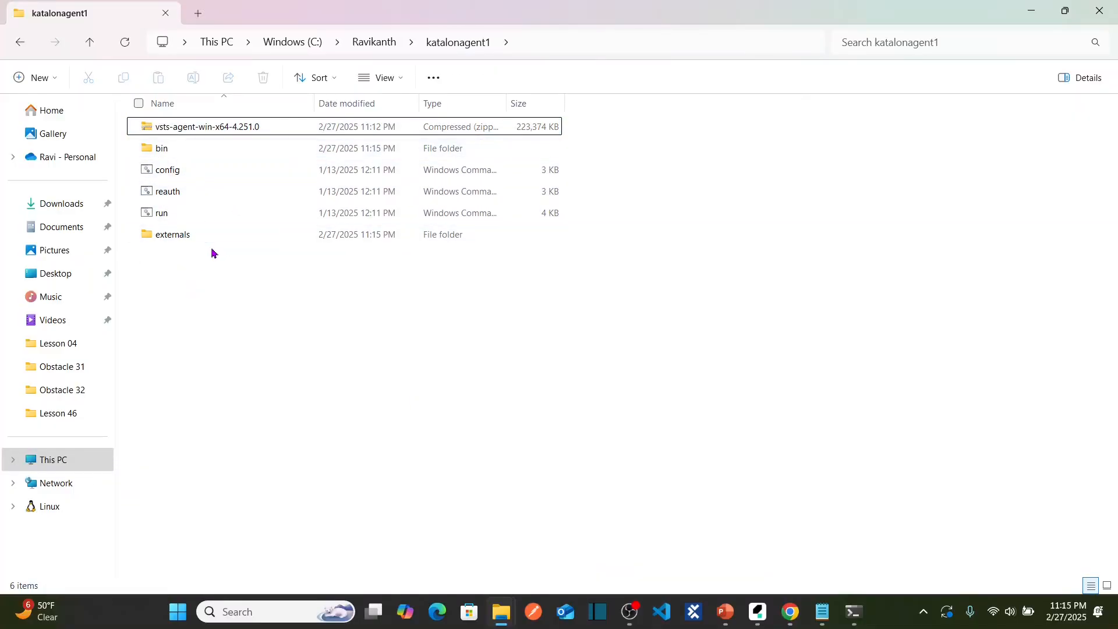
{"action": "left_click", "coordinate": [182, 175]}
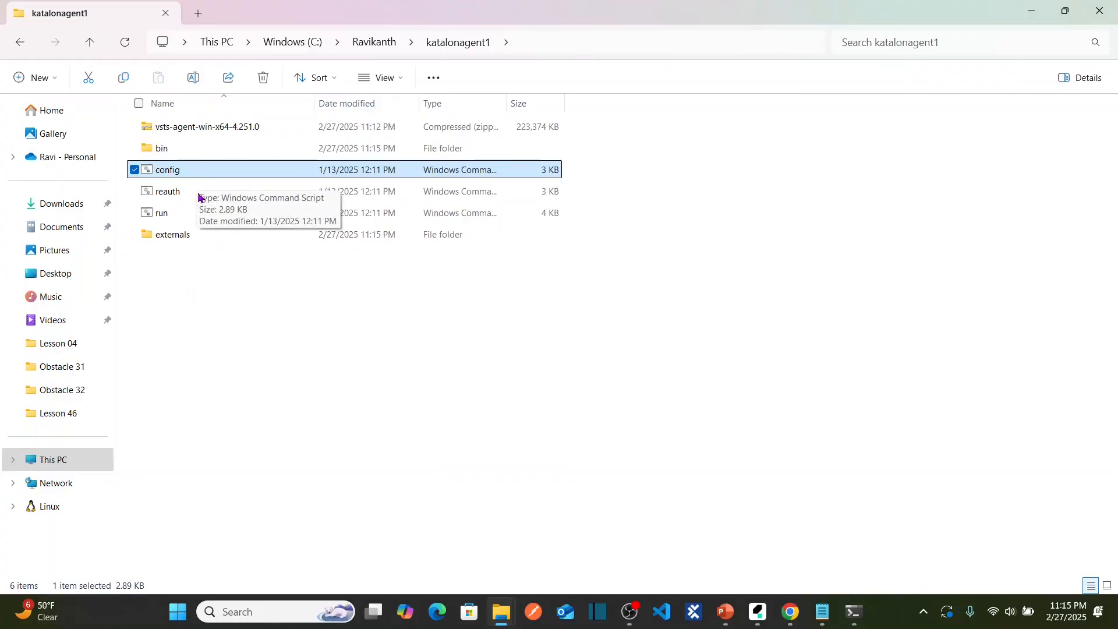
{"action": "left_click", "coordinate": [173, 223]}
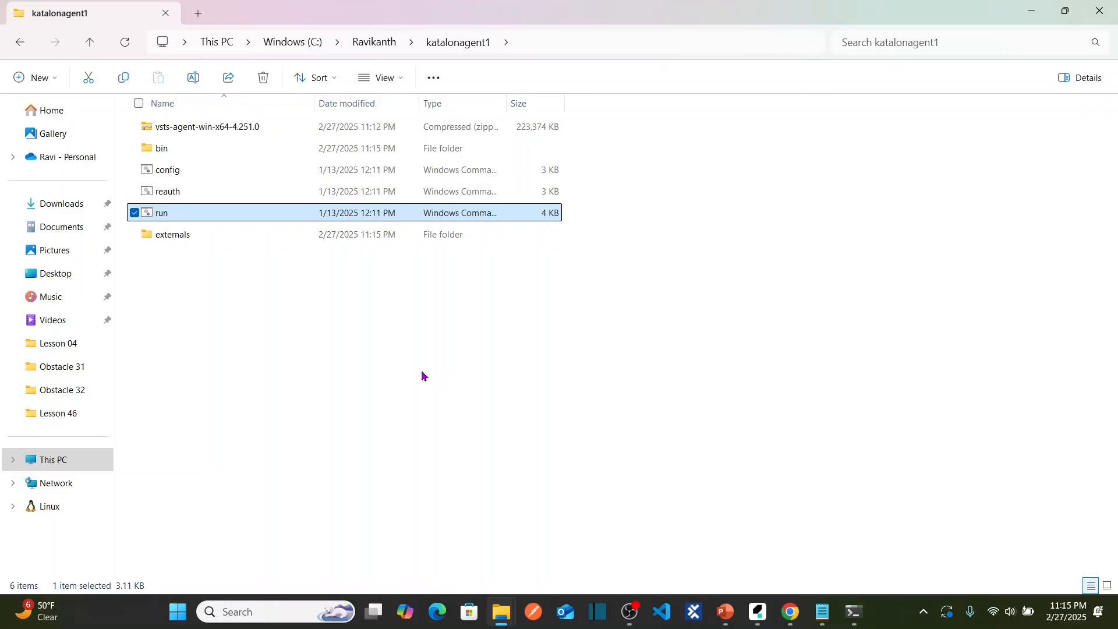
Copy the .\config.cmd command from the Get the agent dialog.
{"action": "key", "text": "alt+Tab"}
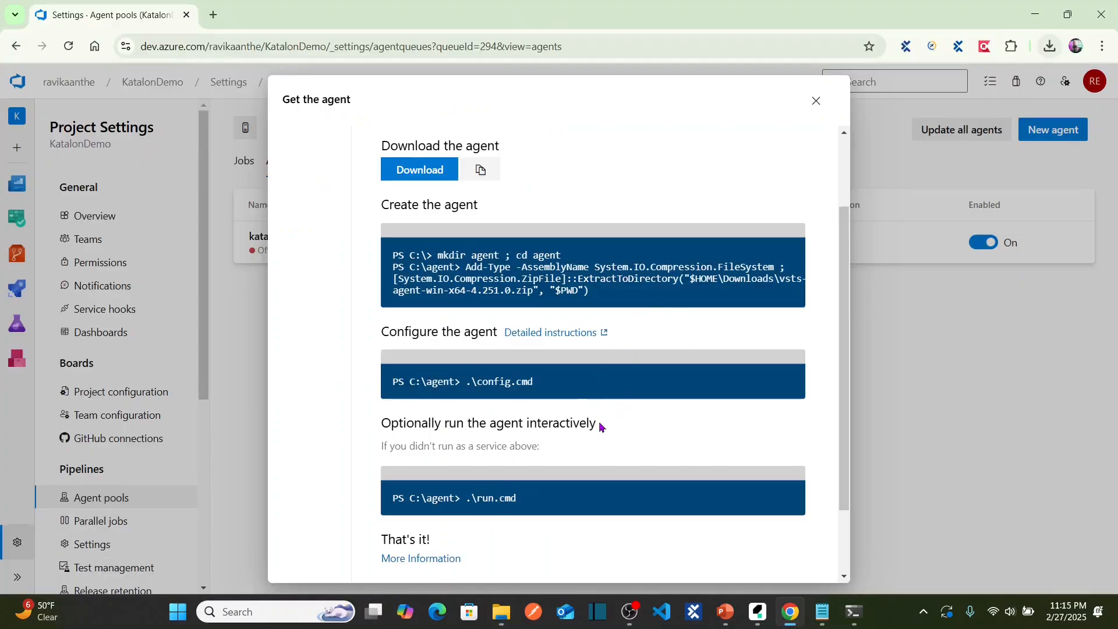
{"action": "left_click_drag", "start_coordinate": [541, 383], "coordinate": [468, 383]}
{"action": "key", "text": "ctrl+c"}
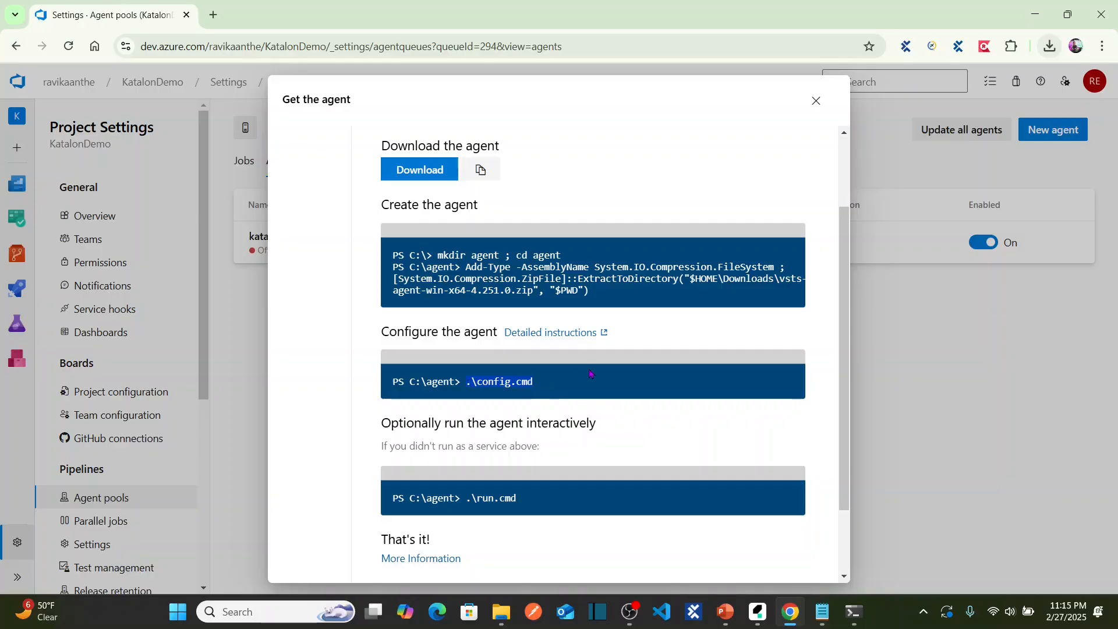
{"action": "left_click", "coordinate": [853, 611]}
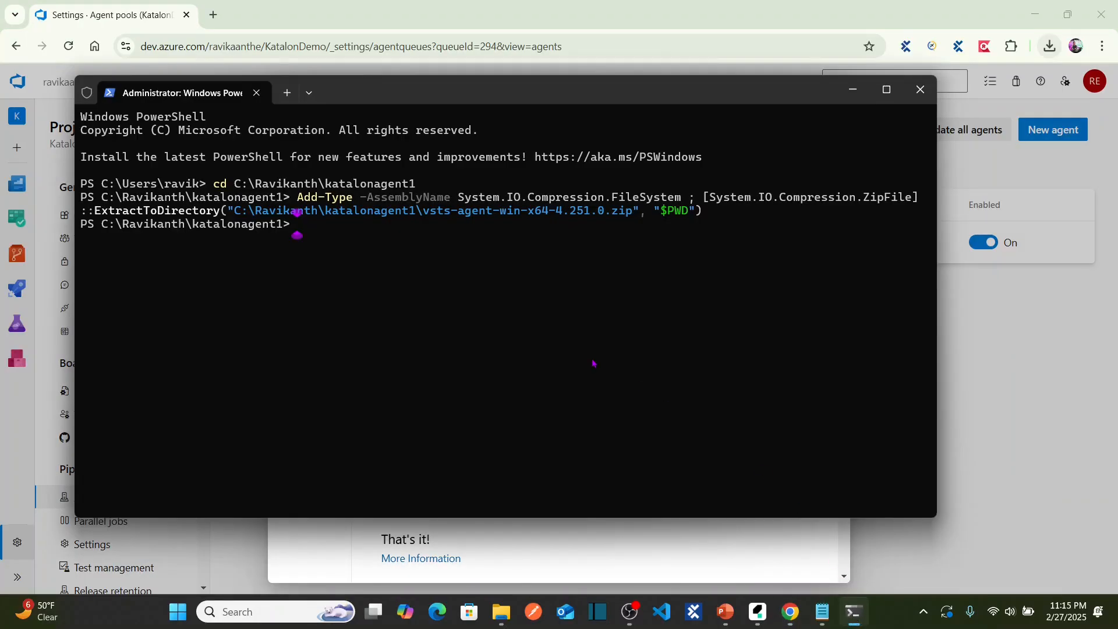
Run .\config.cmd and copy the Azure DevOps organization URL from the address bar.
{"action": "key", "text": "ctrl+v"}
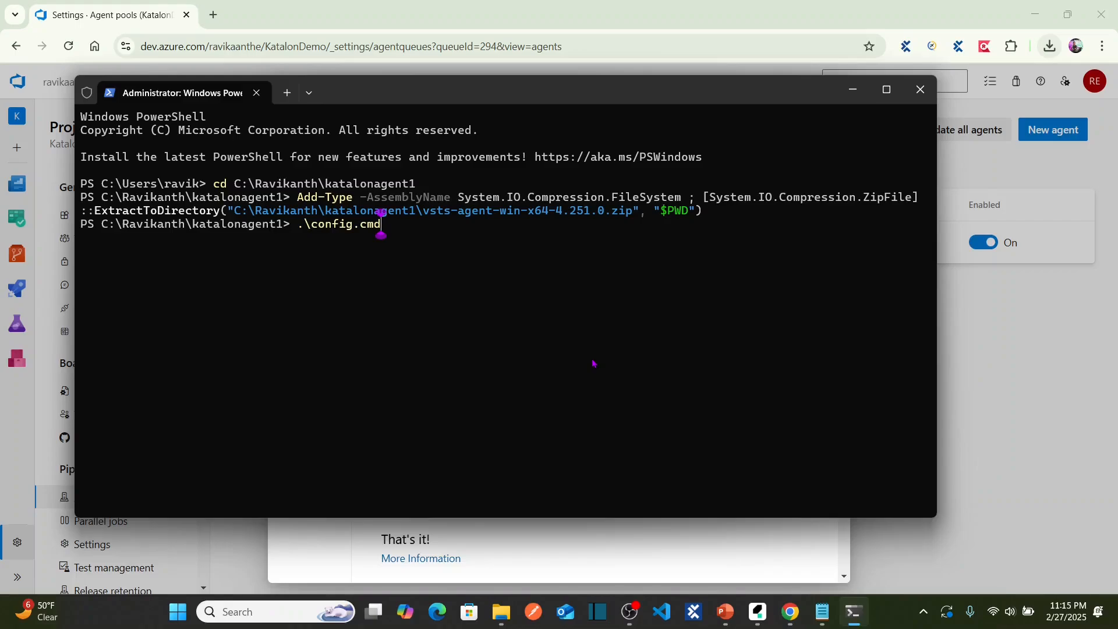
{"action": "key", "text": "Return"}
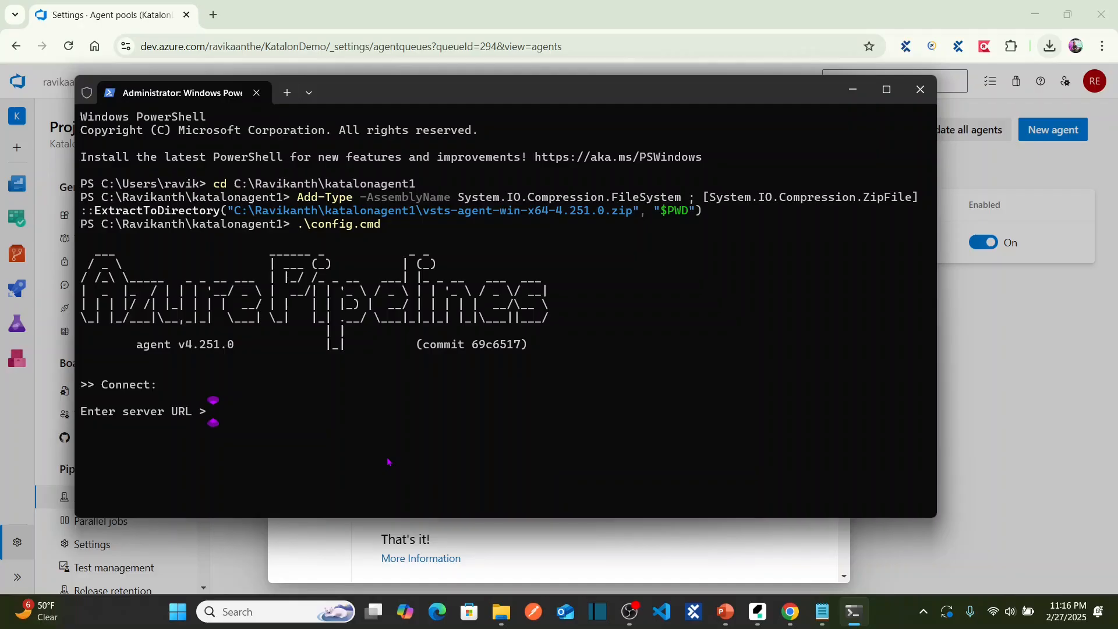
{"action": "left_click", "coordinate": [1001, 356]}
{"action": "left_click", "coordinate": [259, 47]}
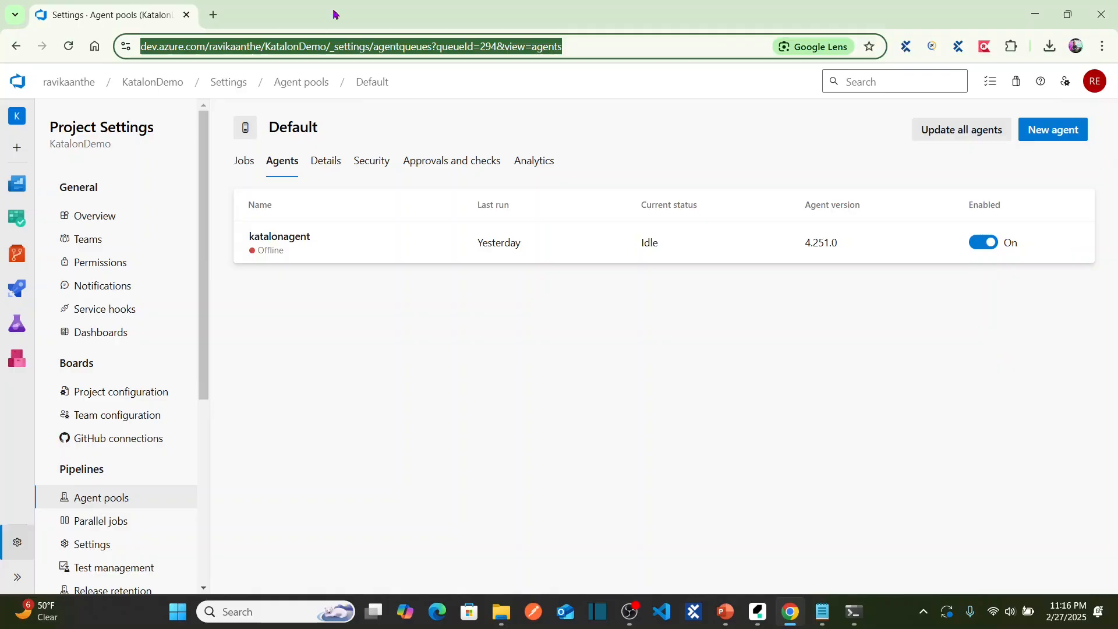
{"action": "left_click", "coordinate": [260, 50]}
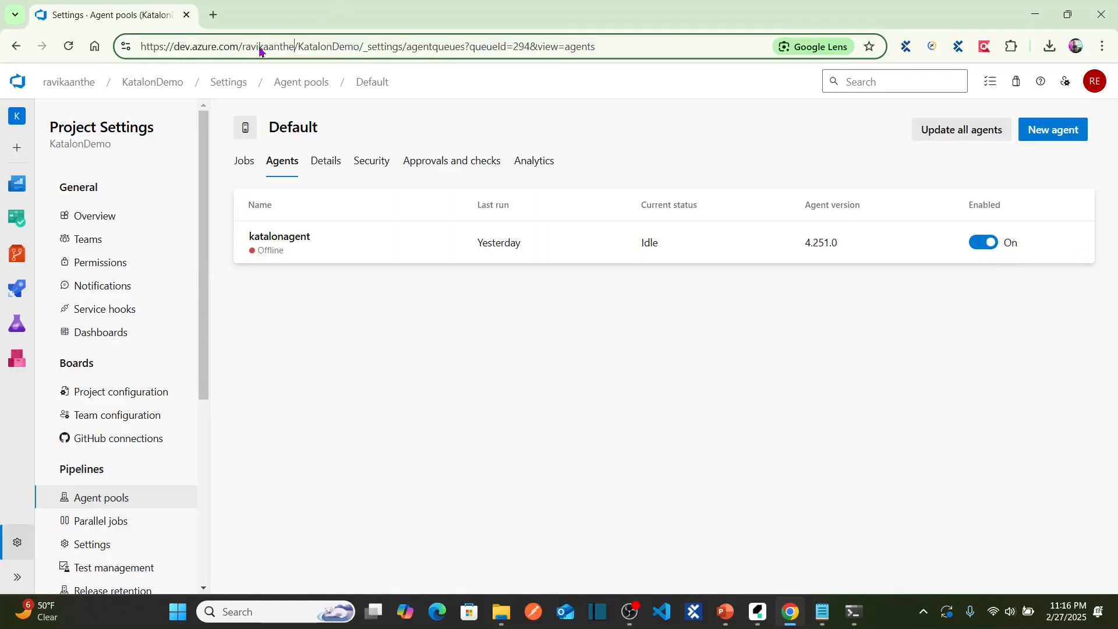
{"action": "double_click", "coordinate": [259, 51]}
{"action": "key", "text": "shift+Home"}
{"action": "key", "text": "ctrl+c"}
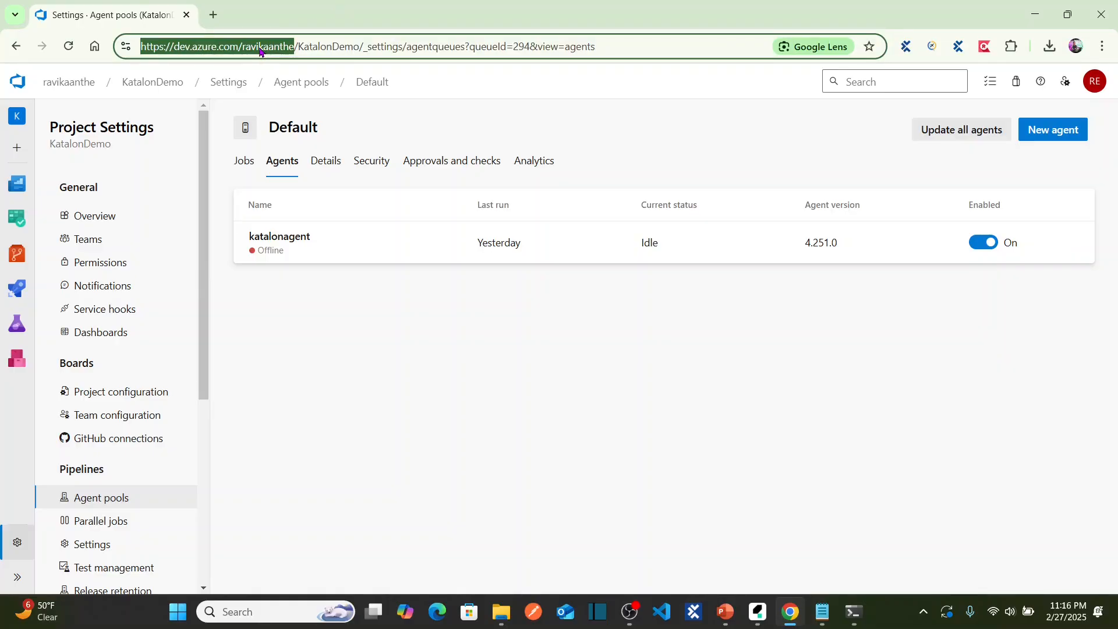
Enter the organization URL as the server URL and accept PAT authentication.
{"action": "key", "text": "alt+Tab"}
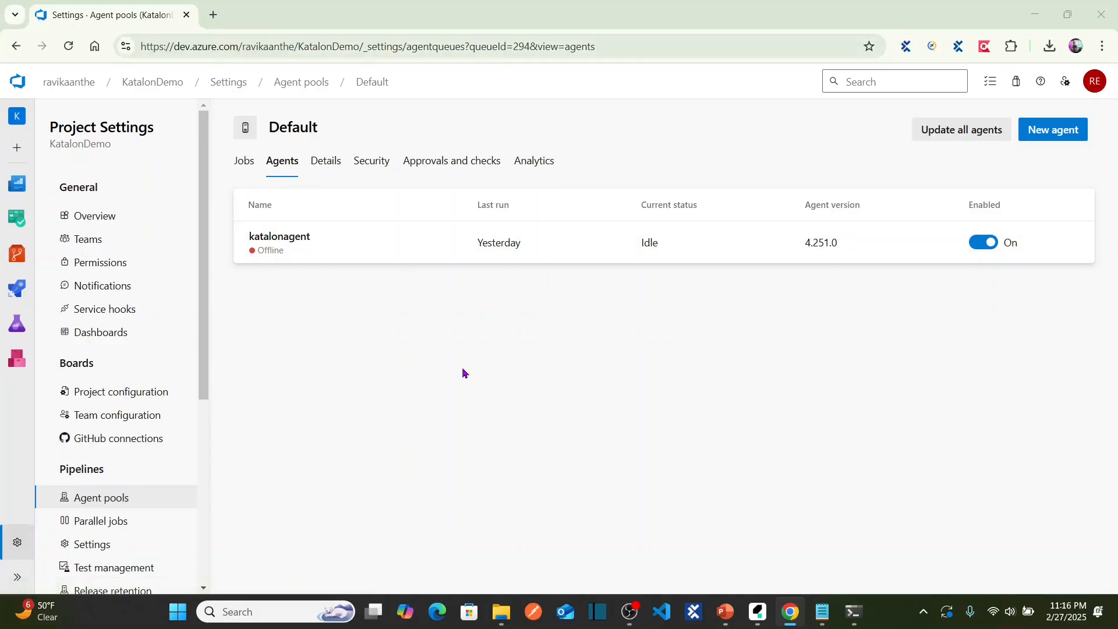
{"action": "key", "text": "alt+Tab"}
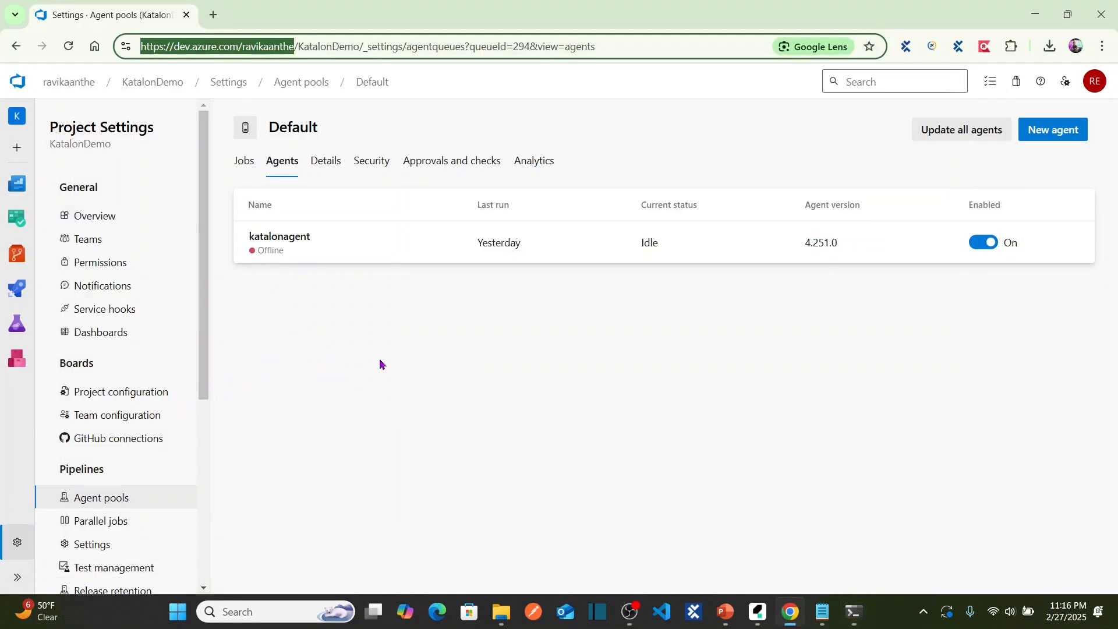
{"action": "key", "text": "alt+Tab"}
{"action": "key", "text": "ctrl+v"}
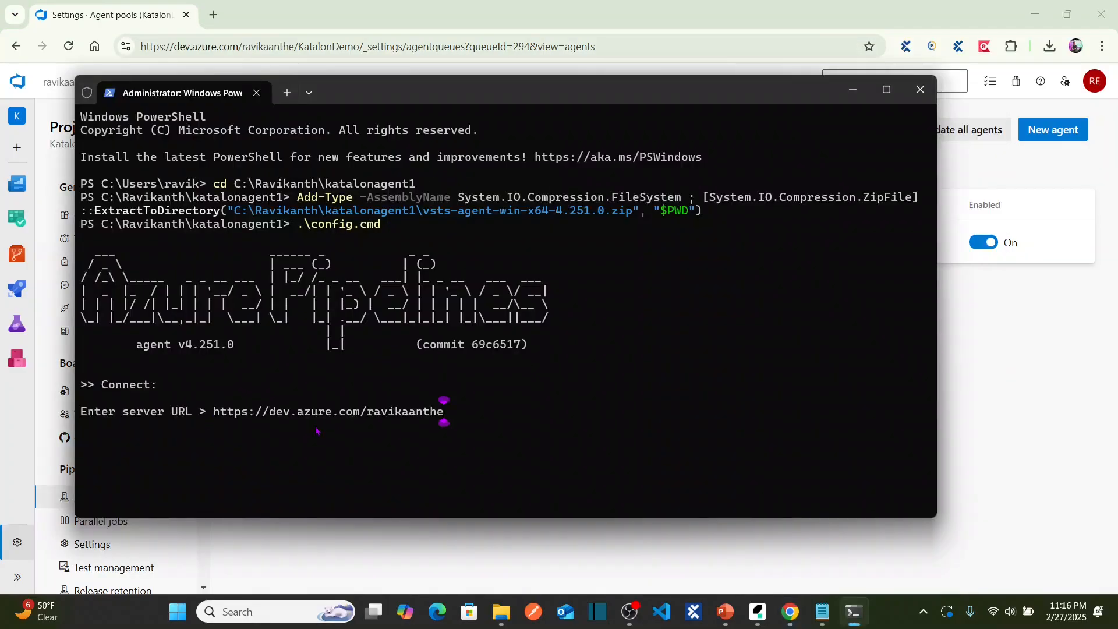
{"action": "key", "text": "Return"}
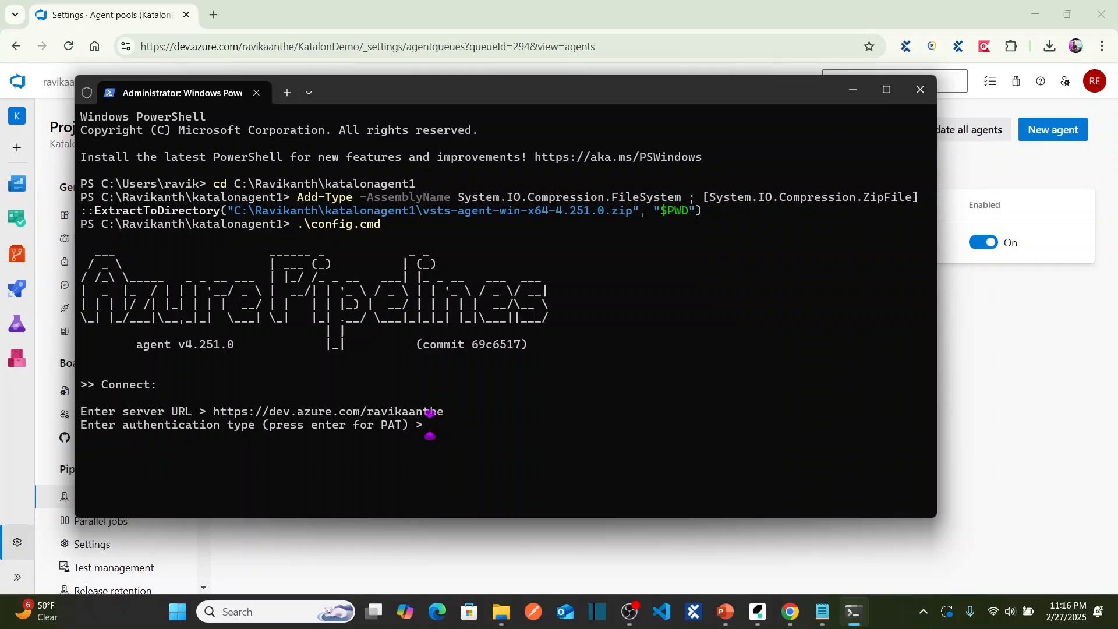
{"action": "key", "text": "Return"}
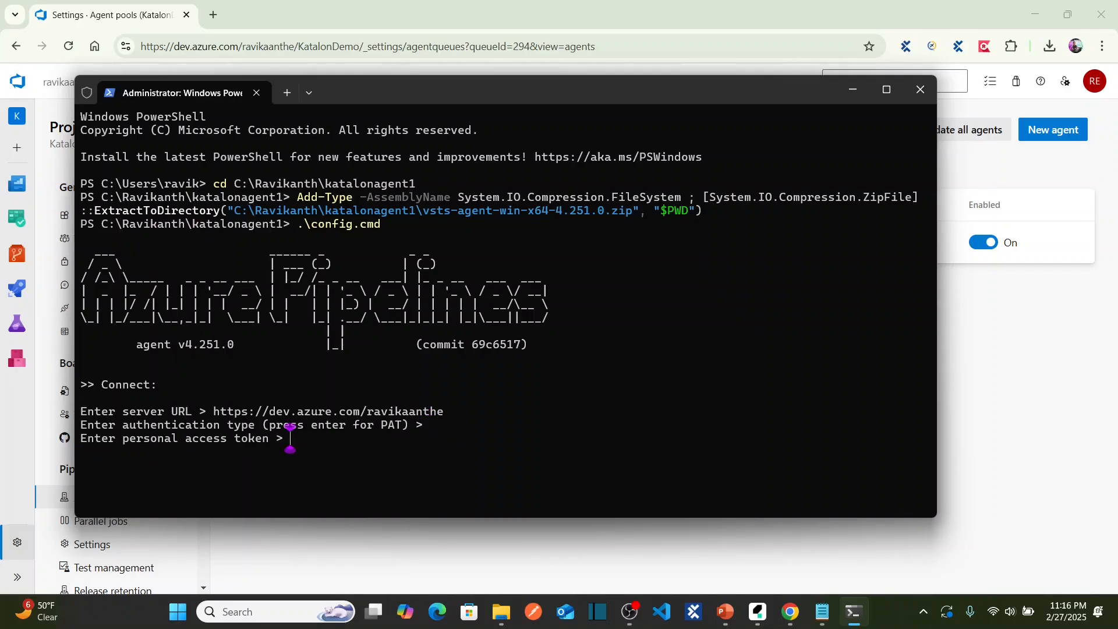
Paste the personal access token saved in Notepad at the token prompt and submit it.
{"action": "left_click", "coordinate": [886, 90]}
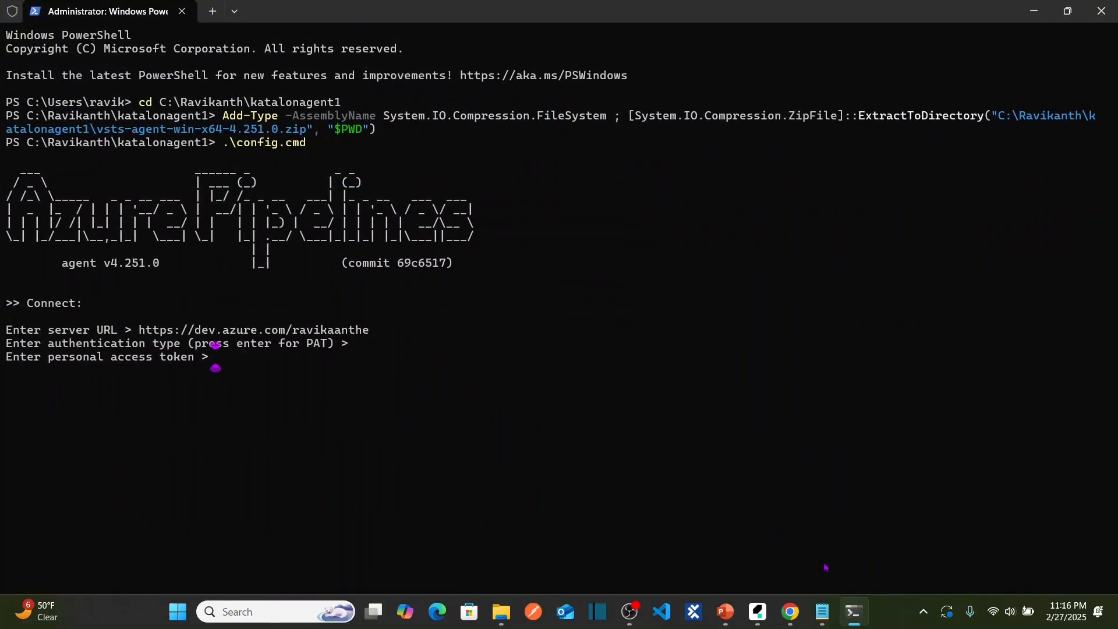
{"action": "mouse_move", "coordinate": [822, 612]}
{"action": "left_click", "coordinate": [901, 573]}
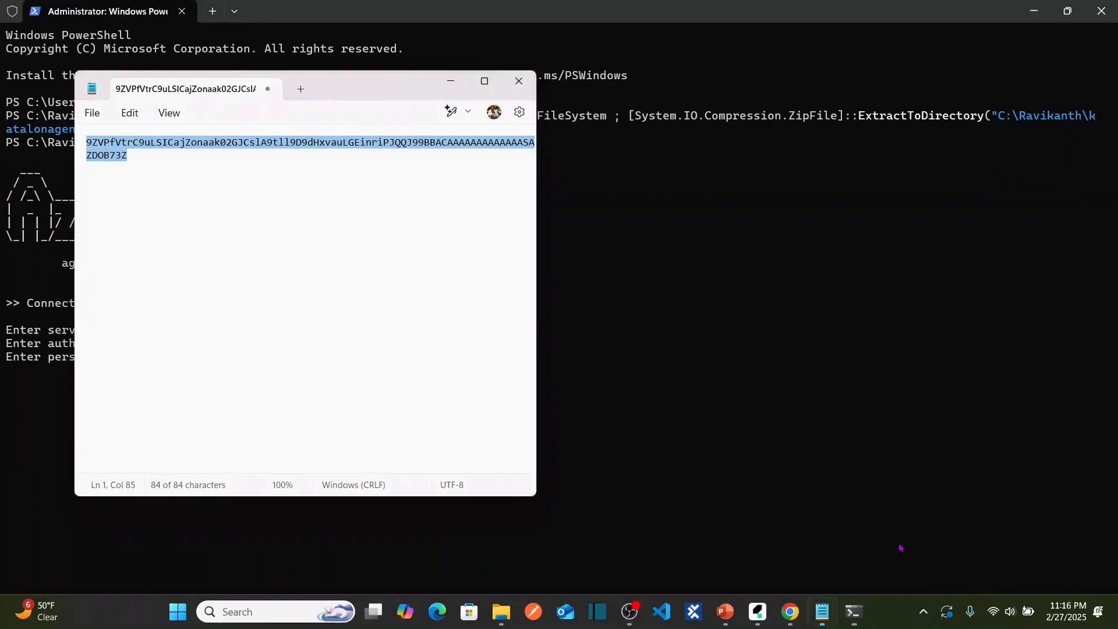
{"action": "left_click", "coordinate": [267, 173]}
{"action": "key", "text": "ctrl+a"}
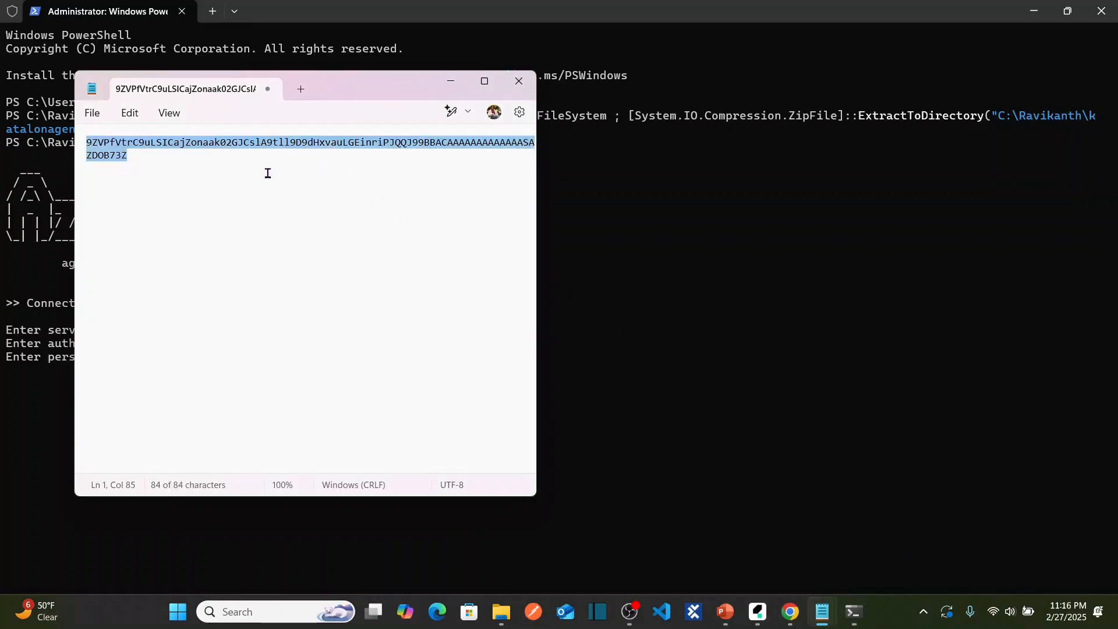
{"action": "key", "text": "alt+Tab"}
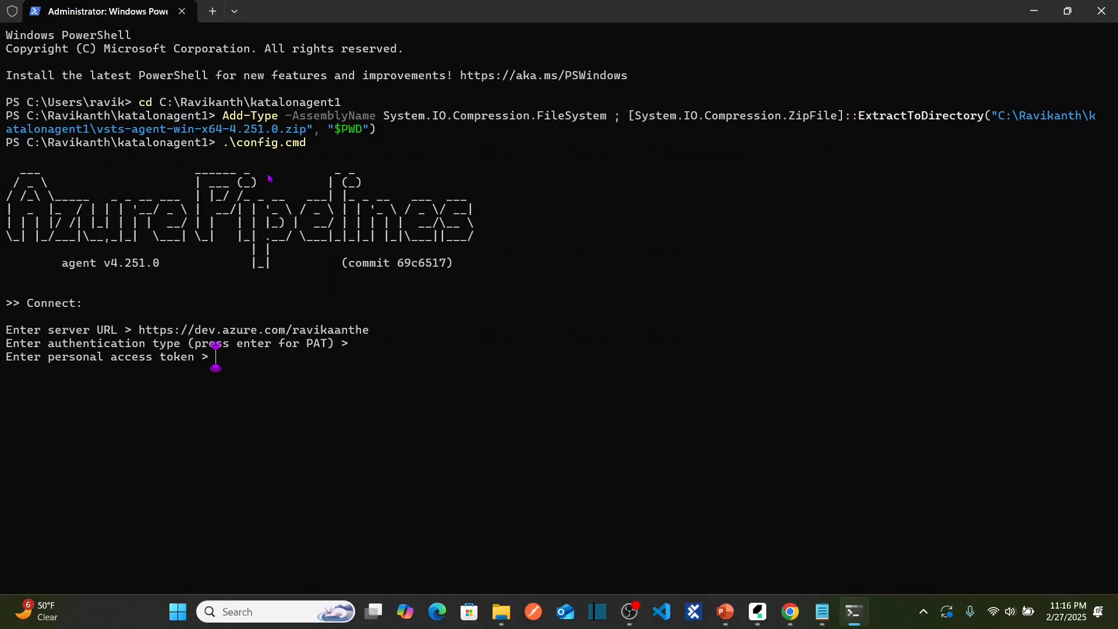
{"action": "key", "text": "ctrl+v"}
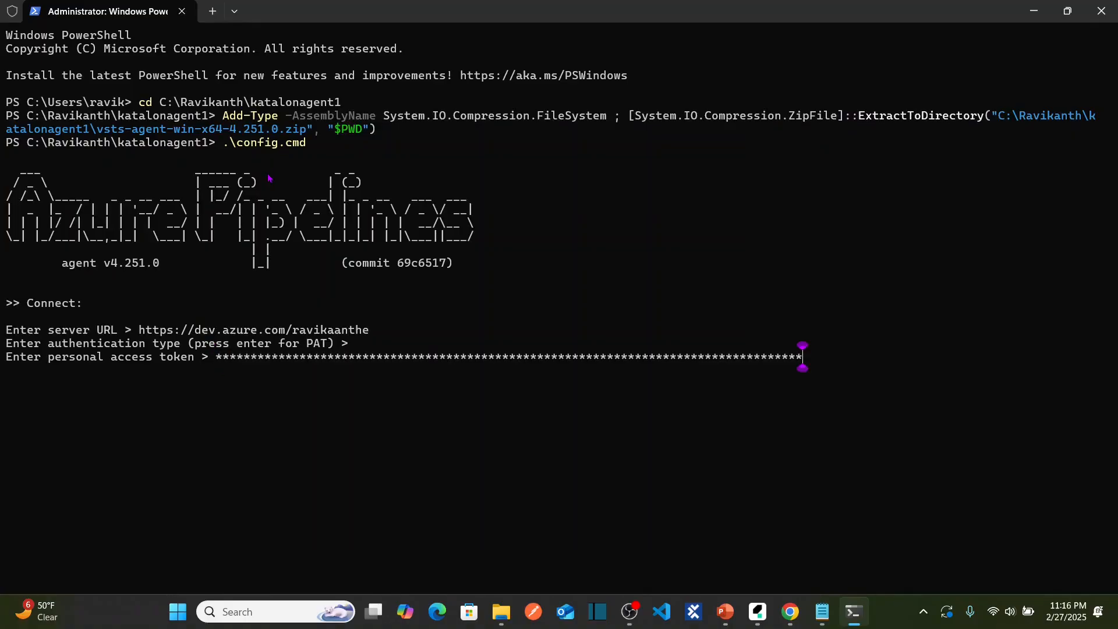
{"action": "key", "text": "Return"}
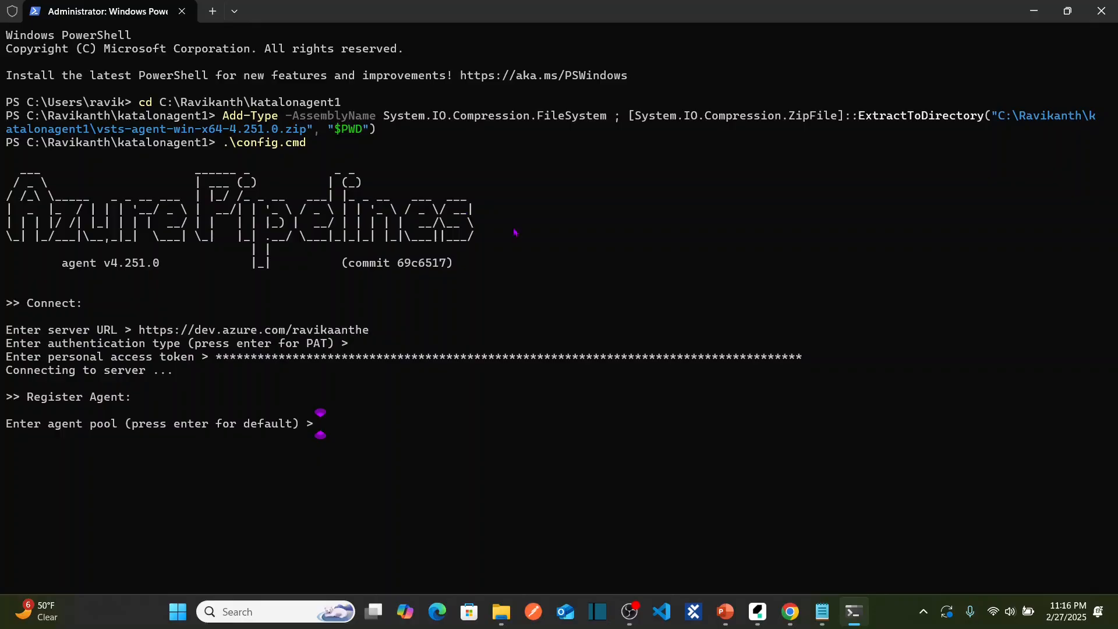
Reload the Agent pools page to check the Default pool, then return to the PowerShell setup.
{"action": "left_click", "coordinate": [789, 611]}
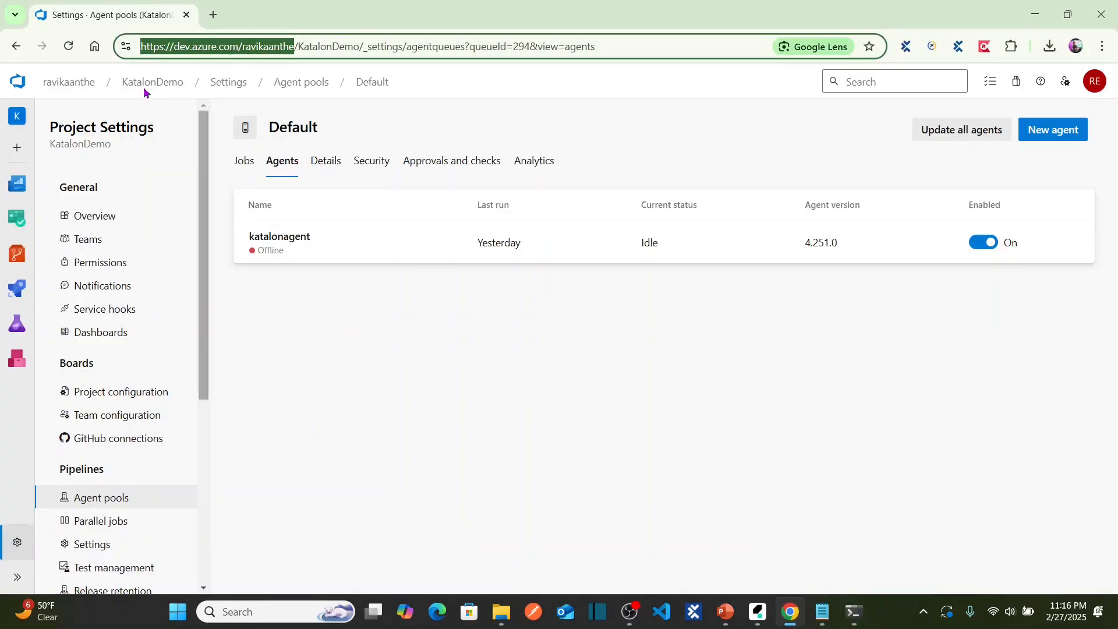
{"action": "left_click", "coordinate": [71, 48]}
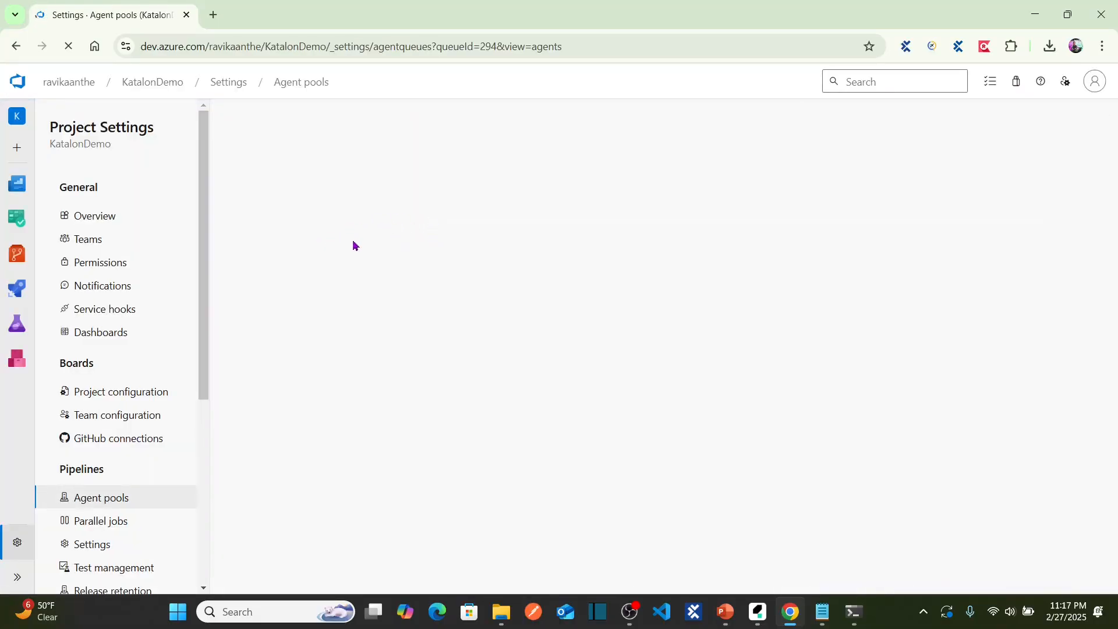
{"action": "key", "text": "alt+Tab"}
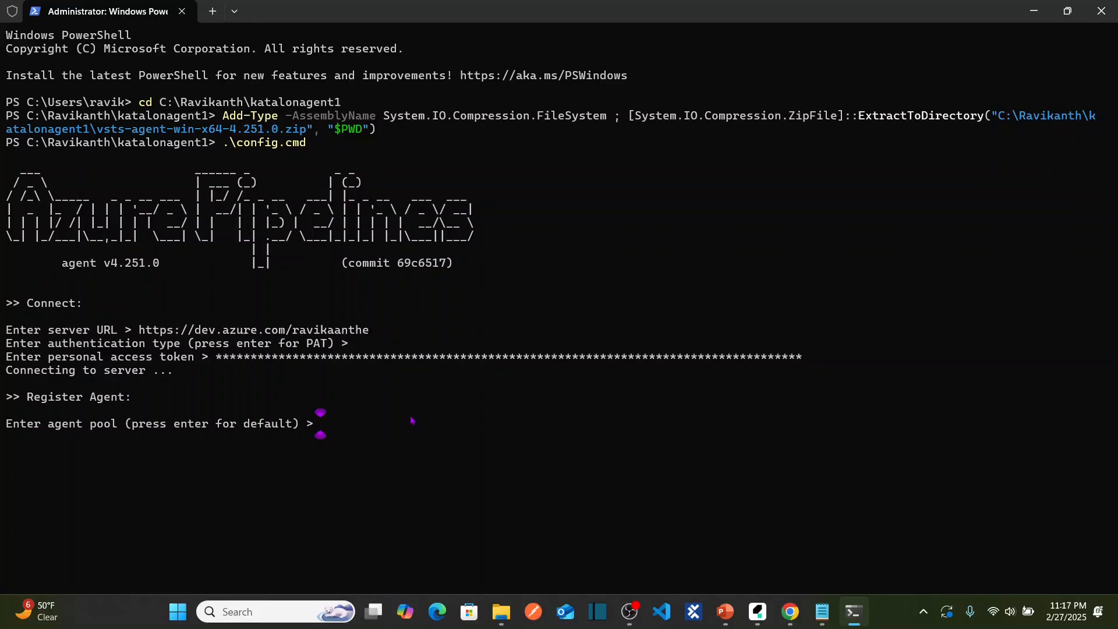
{"action": "key", "text": "alt+Tab"}
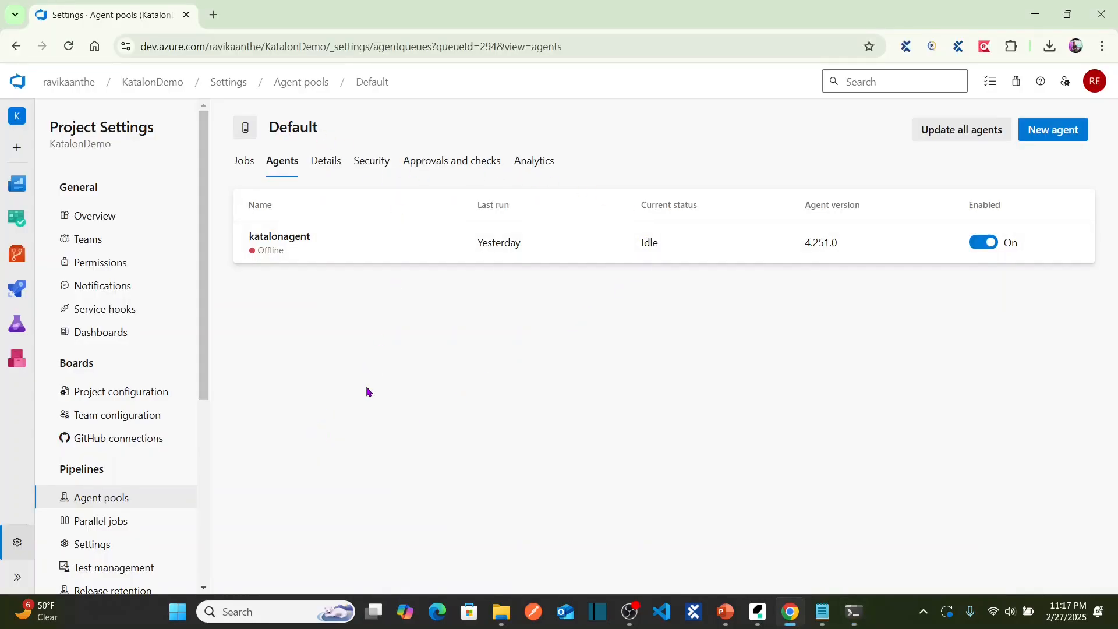
{"action": "key", "text": "alt+Tab"}
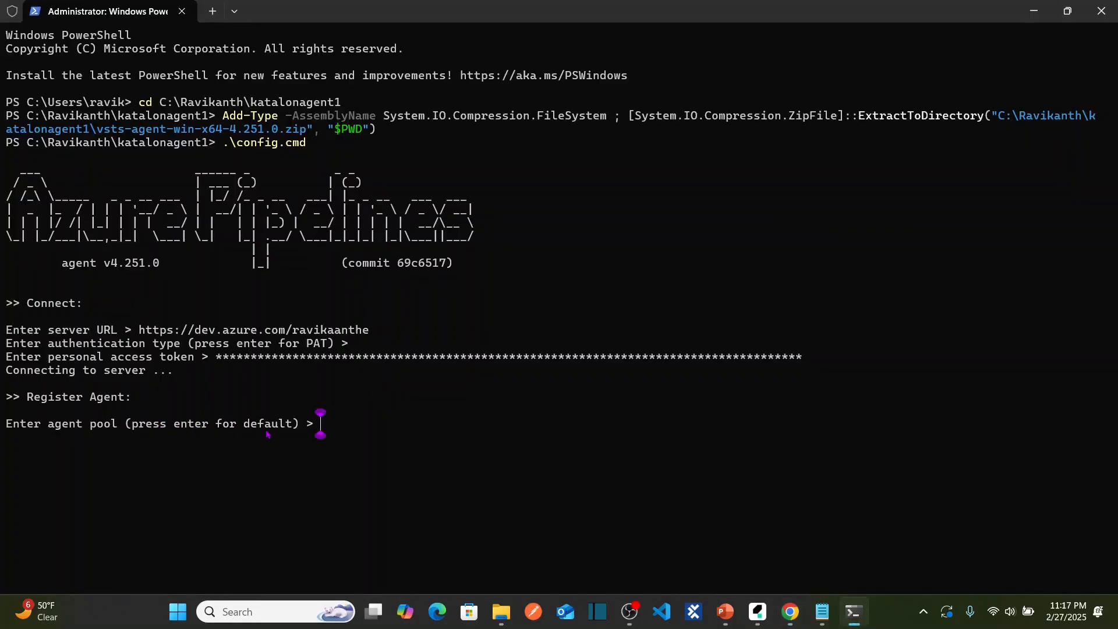
Accept the default pool, name the agent katalonagent1, and keep the default _work folder.
{"action": "key", "text": "Return"}
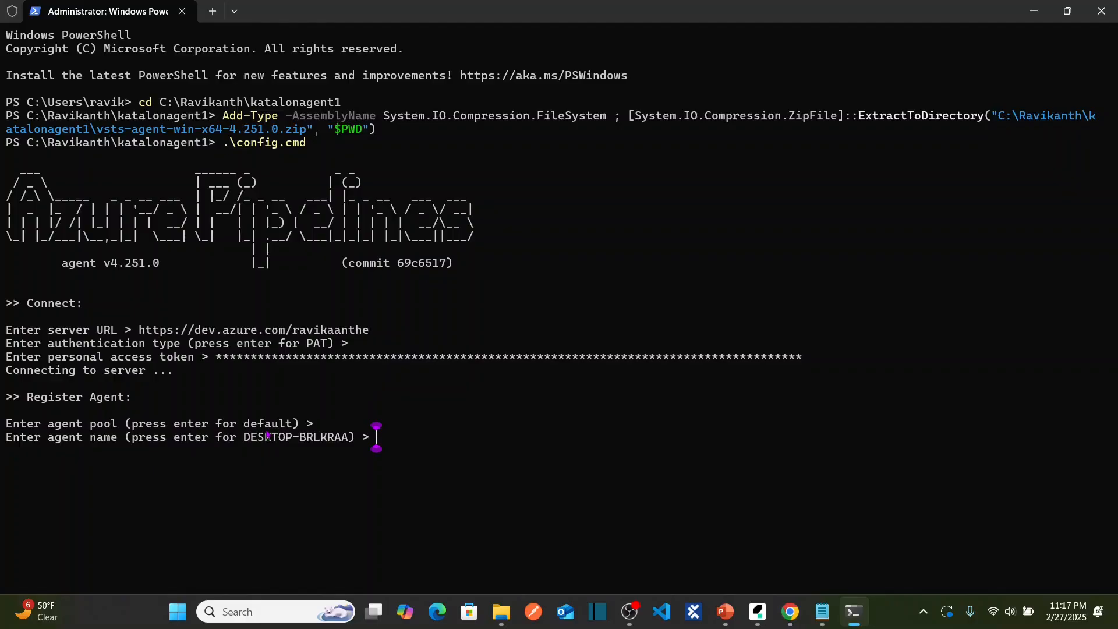
{"action": "type", "text": "katalon"}
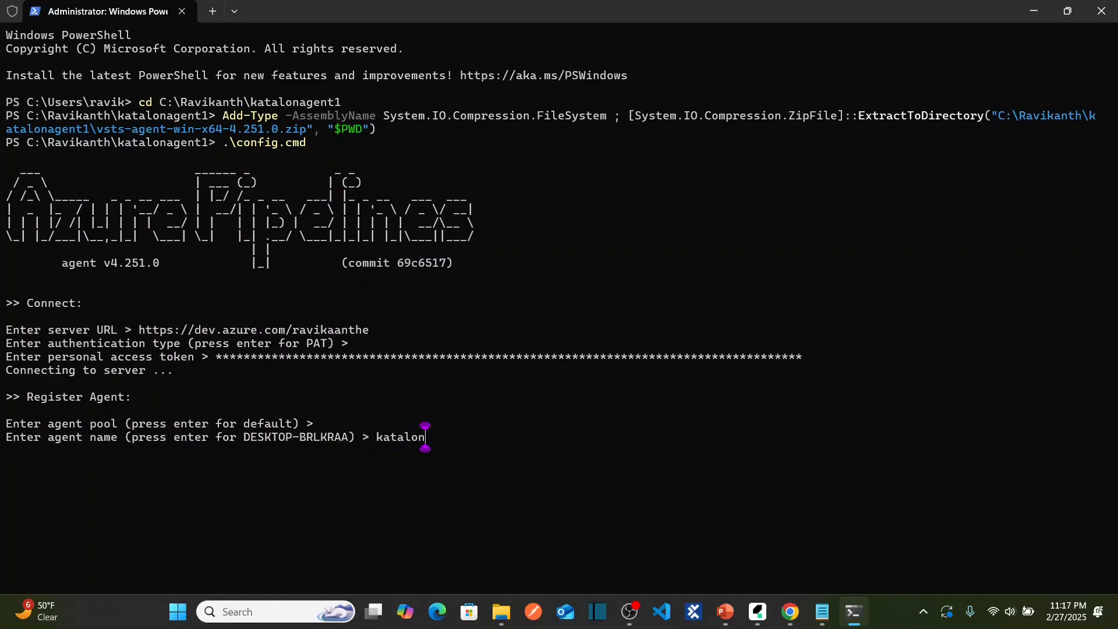
{"action": "type", "text": "agent1"}
{"action": "key", "text": "Return"}
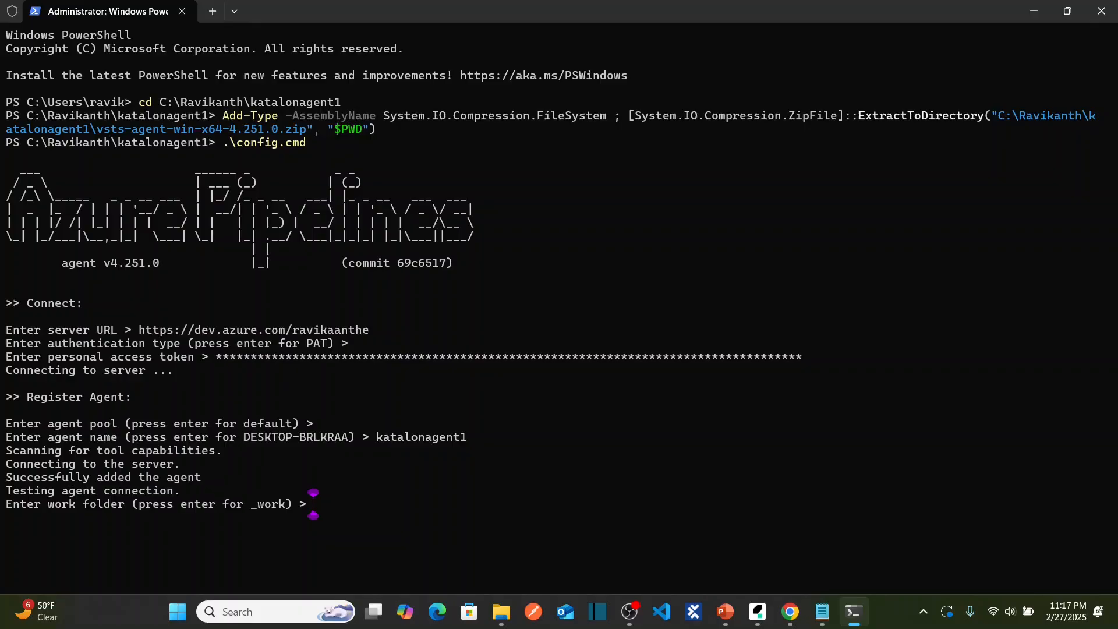
{"action": "key", "text": "Return"}
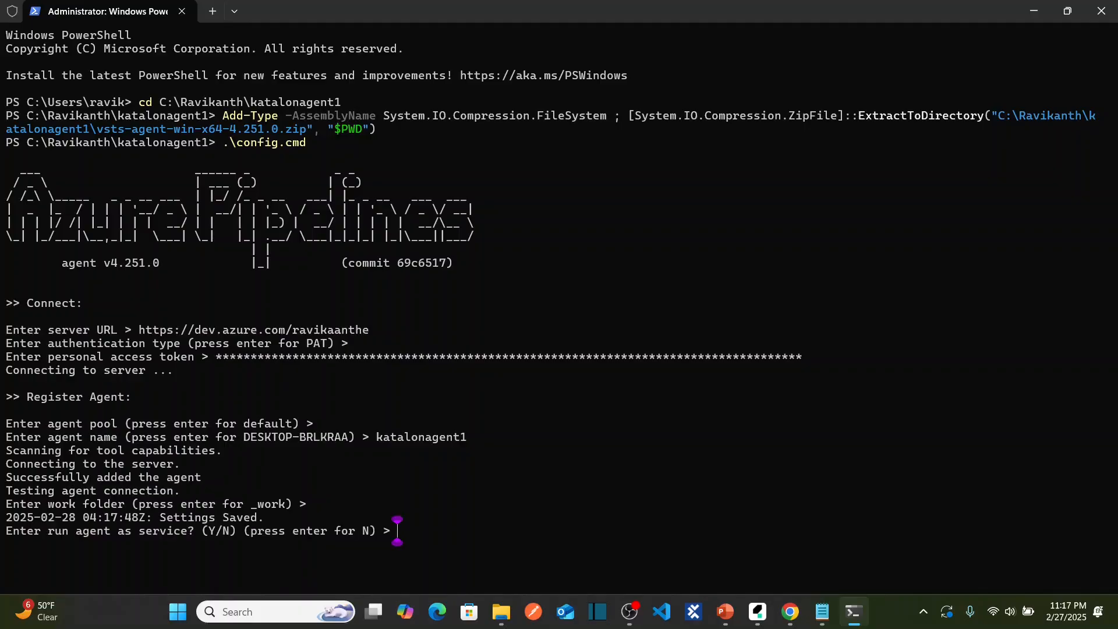
Answer Y to run as a service, Y for unrestricted SID, default network account, Y to start.
{"action": "type", "text": "Y"}
{"action": "key", "text": "Return"}
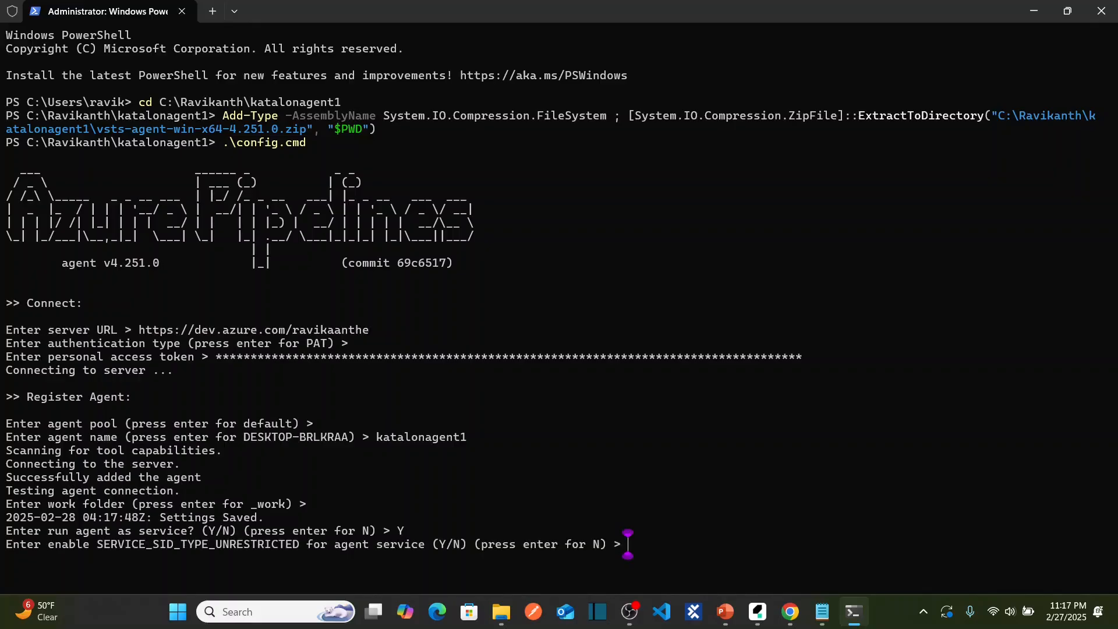
{"action": "type", "text": "Y"}
{"action": "key", "text": "Return"}
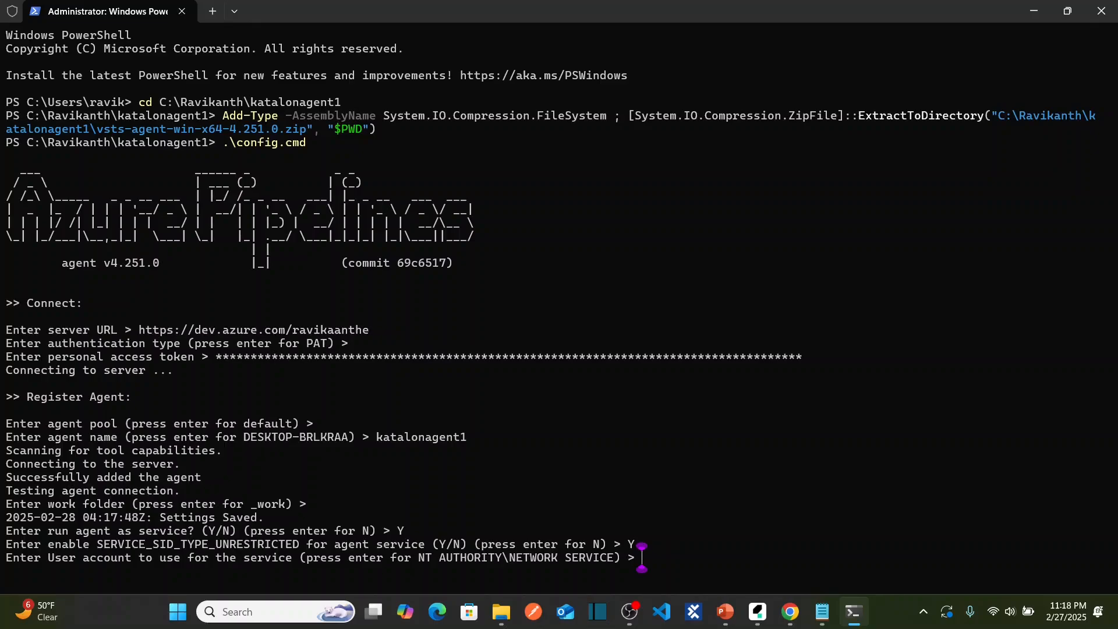
{"action": "key", "text": "Return"}
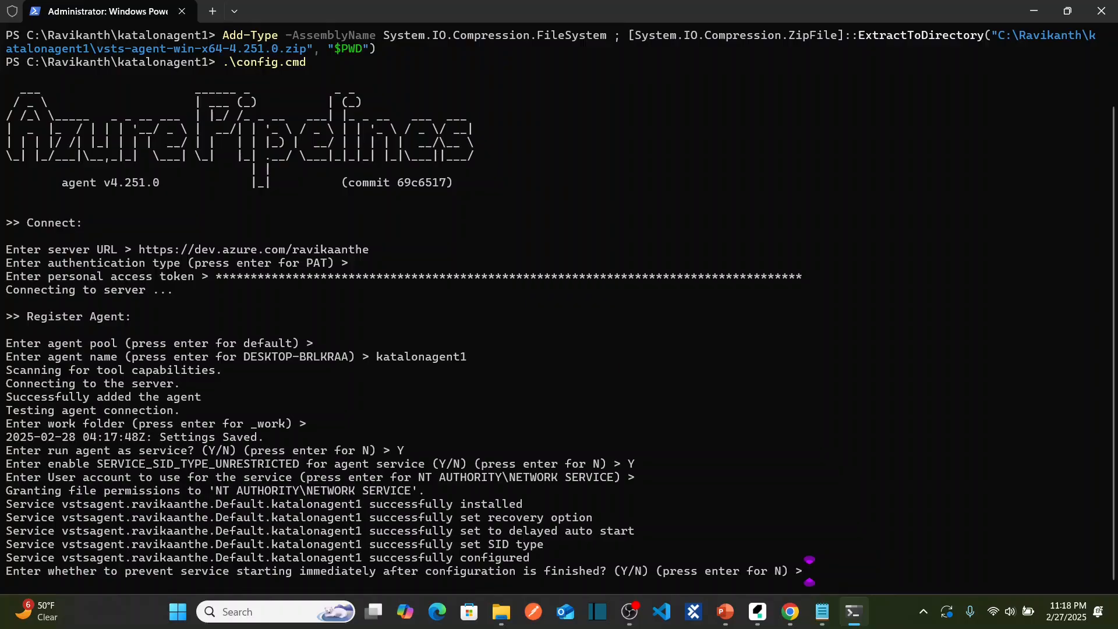
{"action": "type", "text": "Y"}
{"action": "key", "text": "Return"}
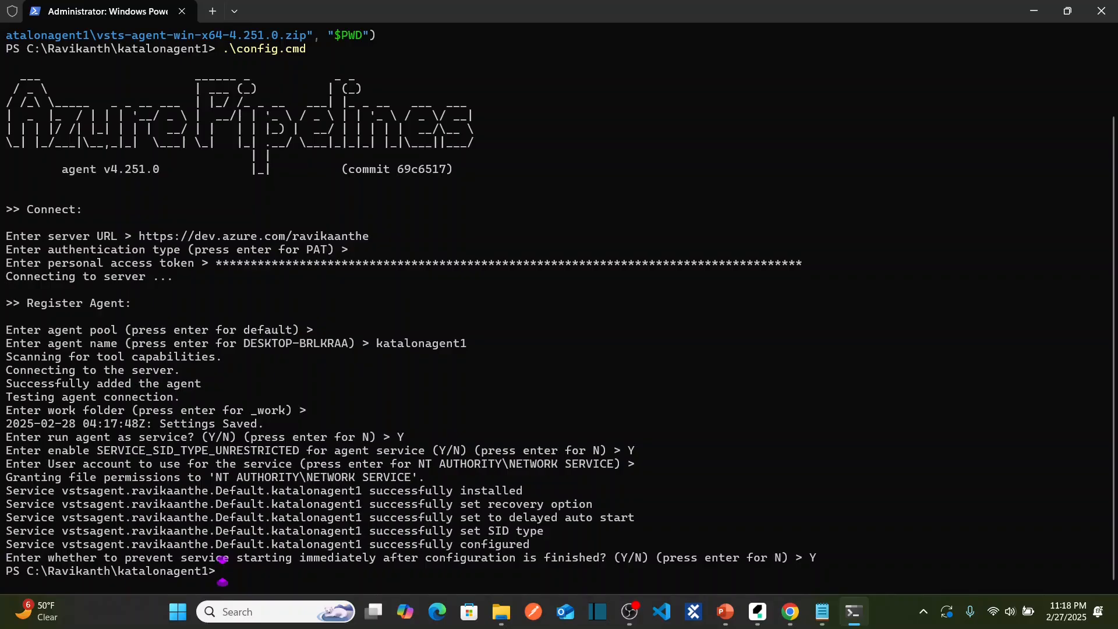
{"action": "key", "text": "alt+Tab"}
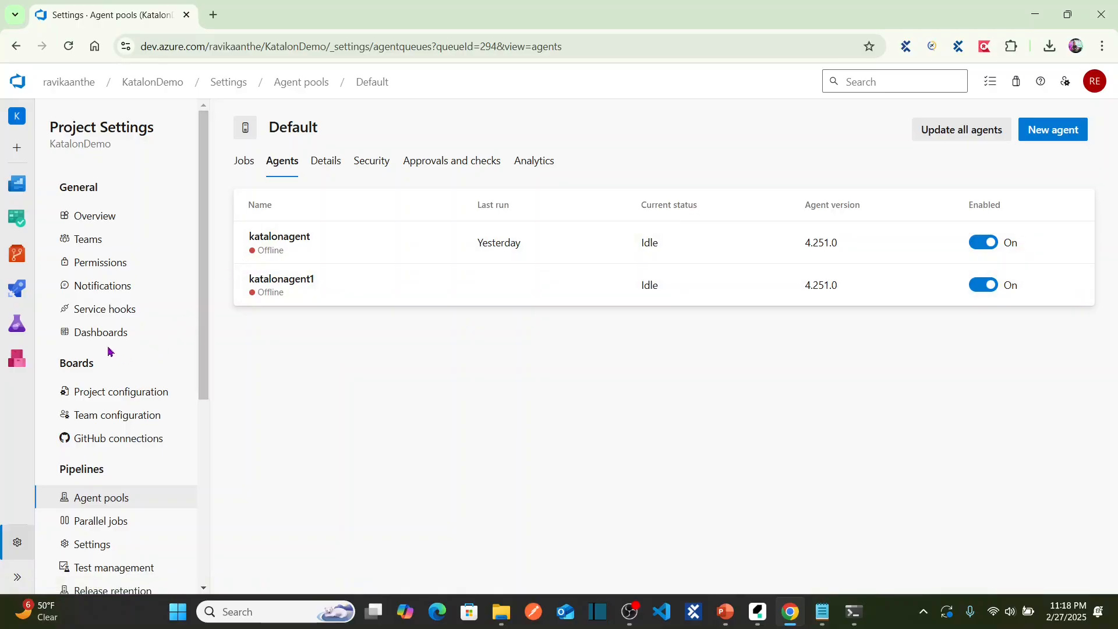
Copy .\run.cmd from the New agent instructions into the PowerShell prompt, then close the dialog.
{"action": "mouse_move", "coordinate": [17, 290]}
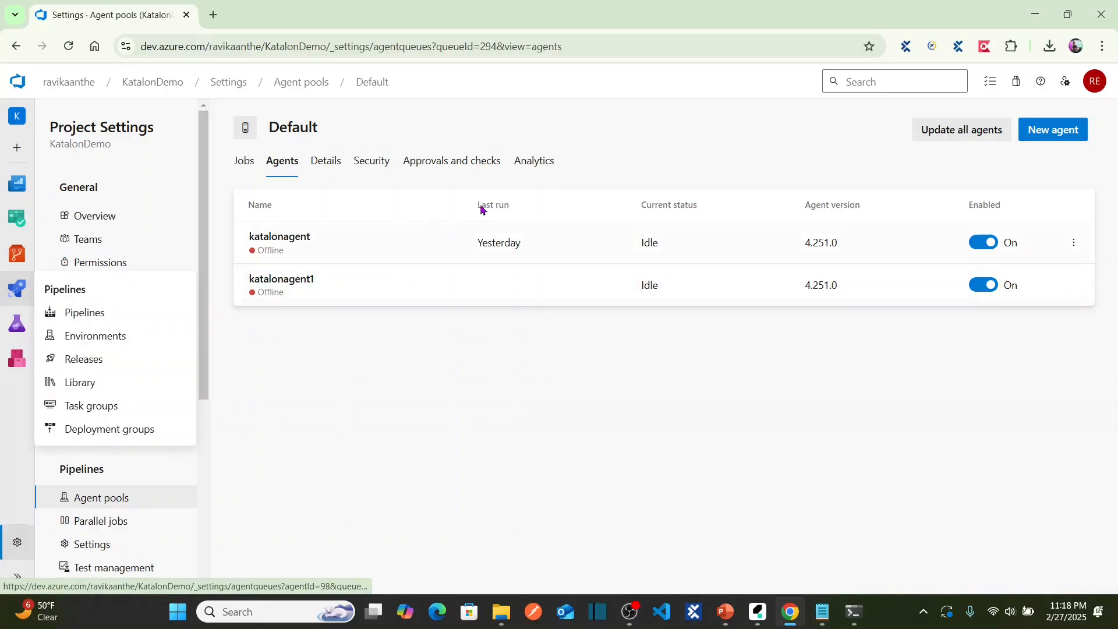
{"action": "left_click", "coordinate": [1058, 131]}
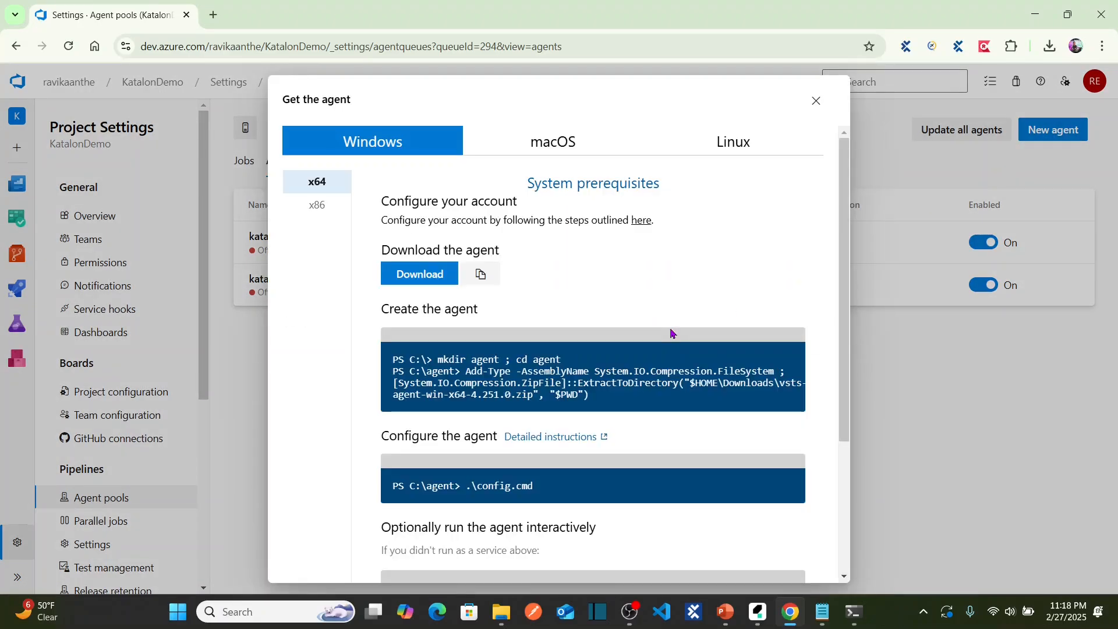
{"action": "left_click_drag", "start_coordinate": [843, 273], "coordinate": [849, 404]}
{"action": "left_click_drag", "start_coordinate": [529, 414], "coordinate": [464, 411]}
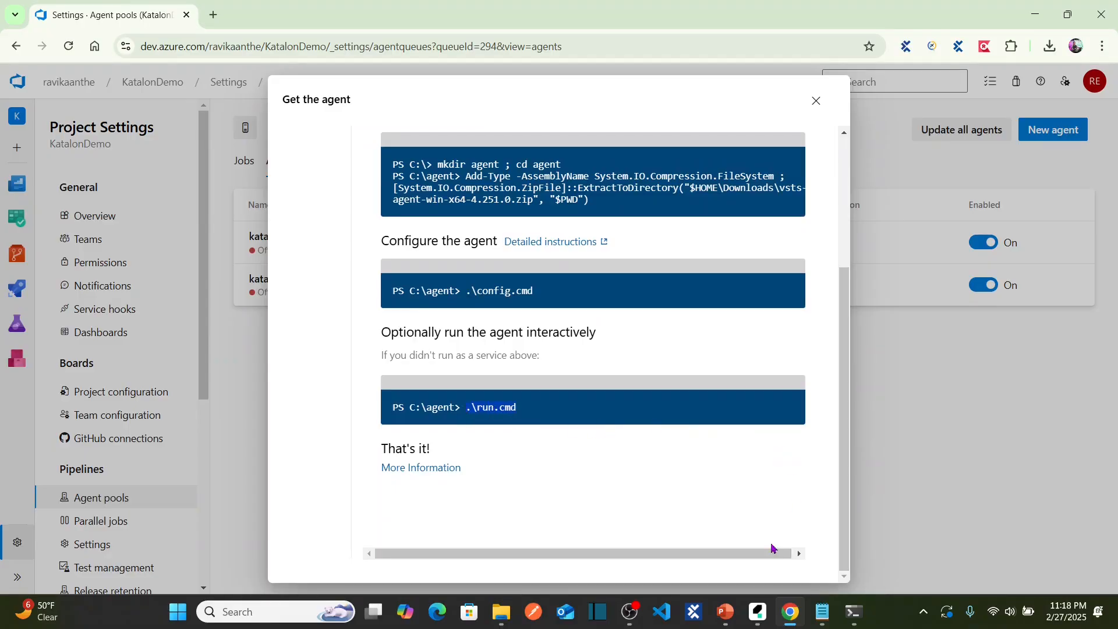
{"action": "left_click", "coordinate": [851, 612]}
{"action": "type", "text": ".\\run.cmd"}
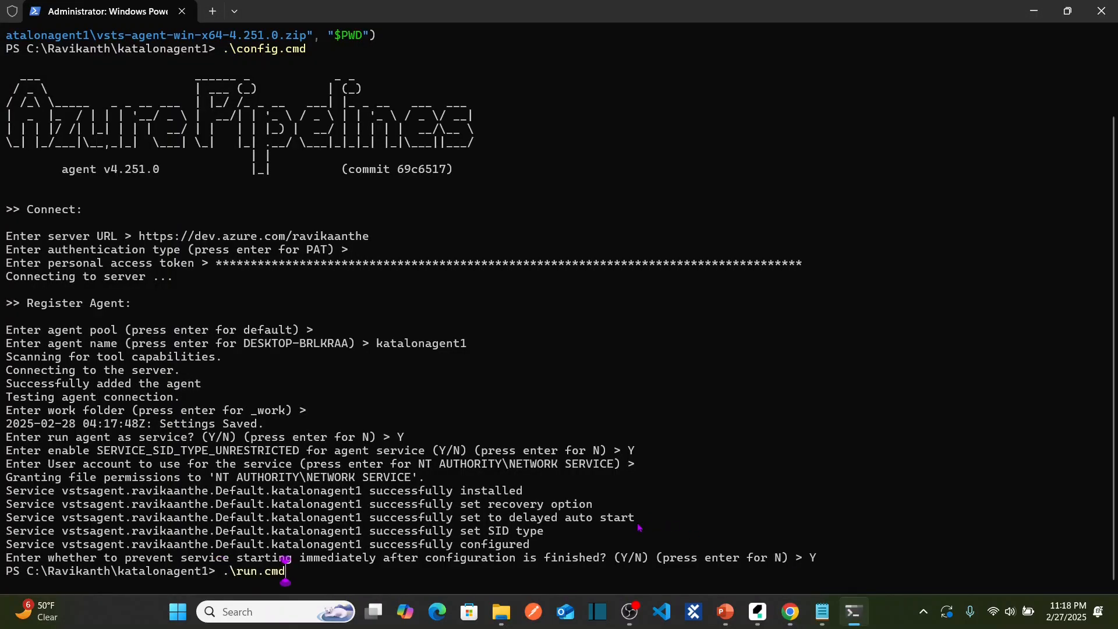
{"action": "key", "text": "alt+Tab"}
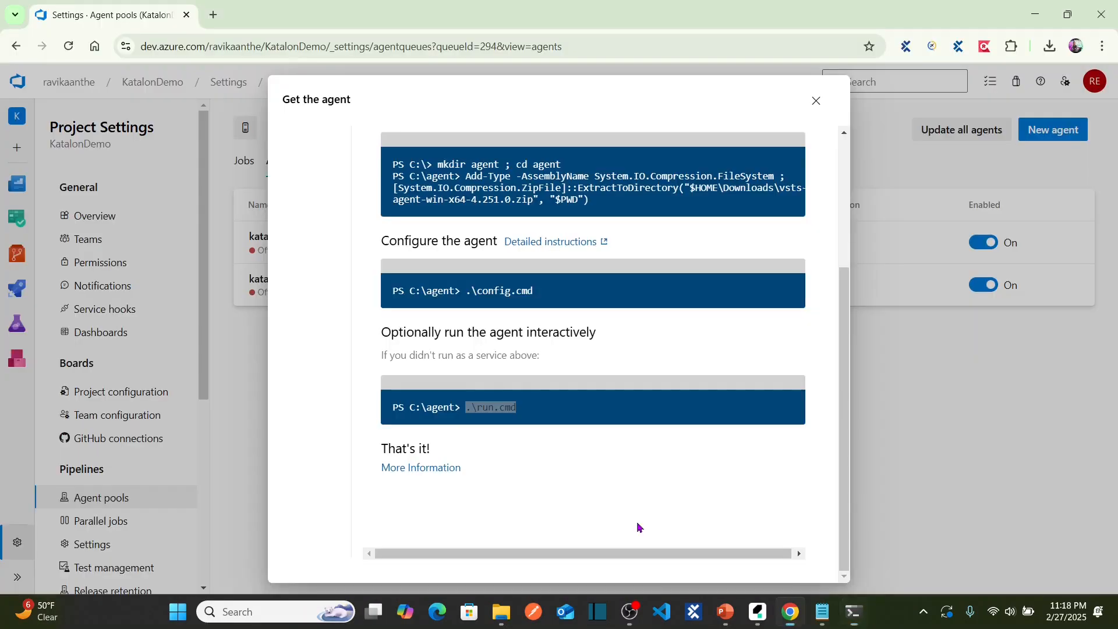
{"action": "left_click", "coordinate": [816, 101]}
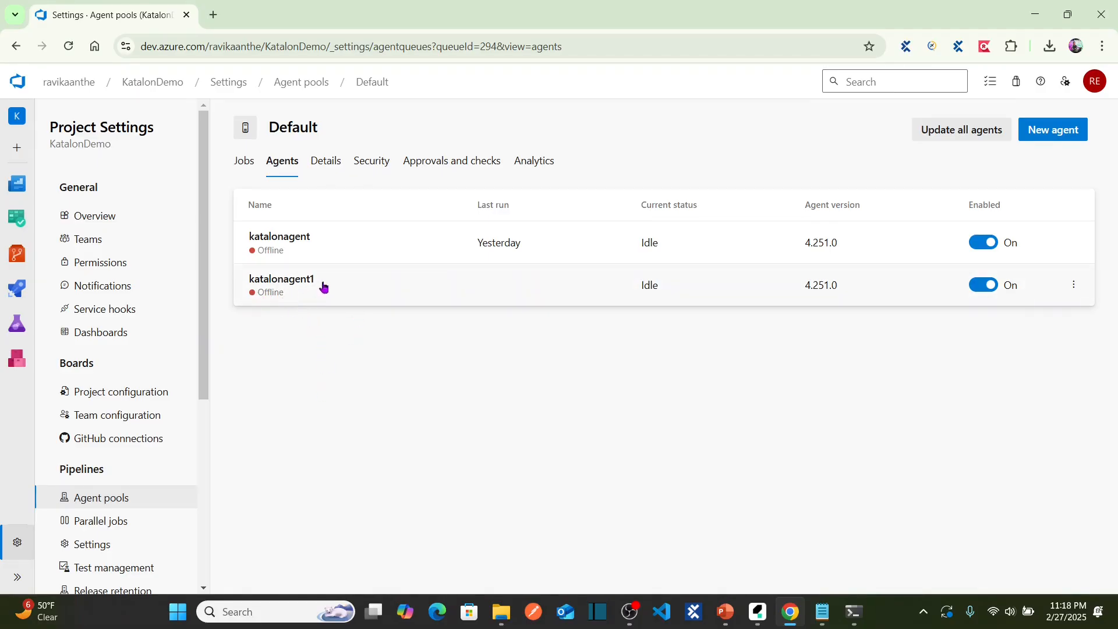
{"action": "key", "text": "alt+Tab"}
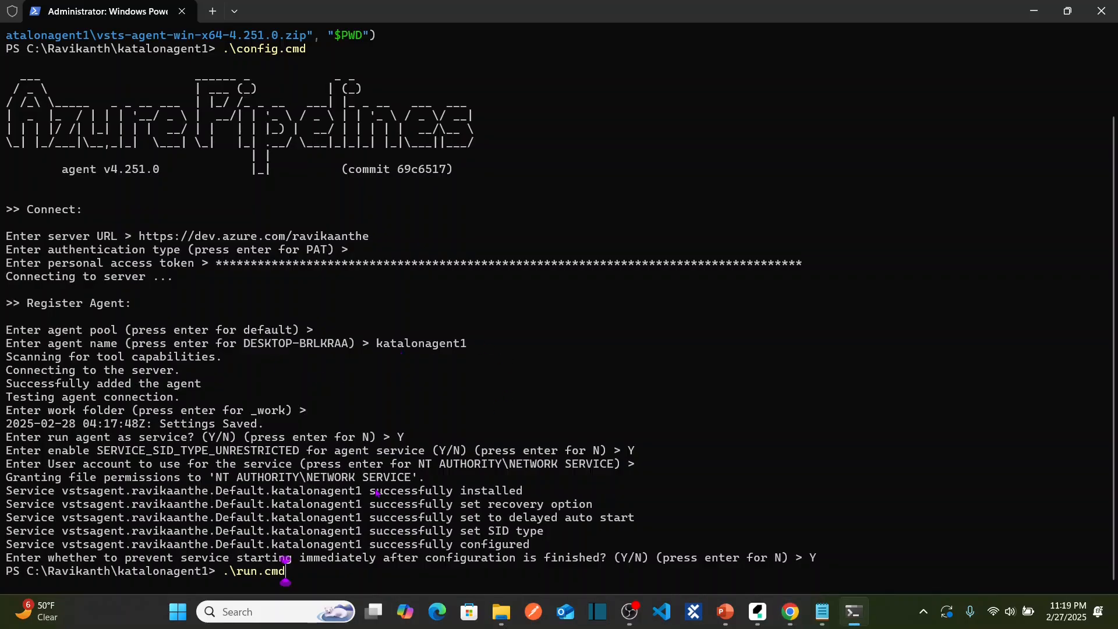
Run .\run.cmd until the agent listens for jobs, then check katalonagent1 shows online.
{"action": "key", "text": "Return"}
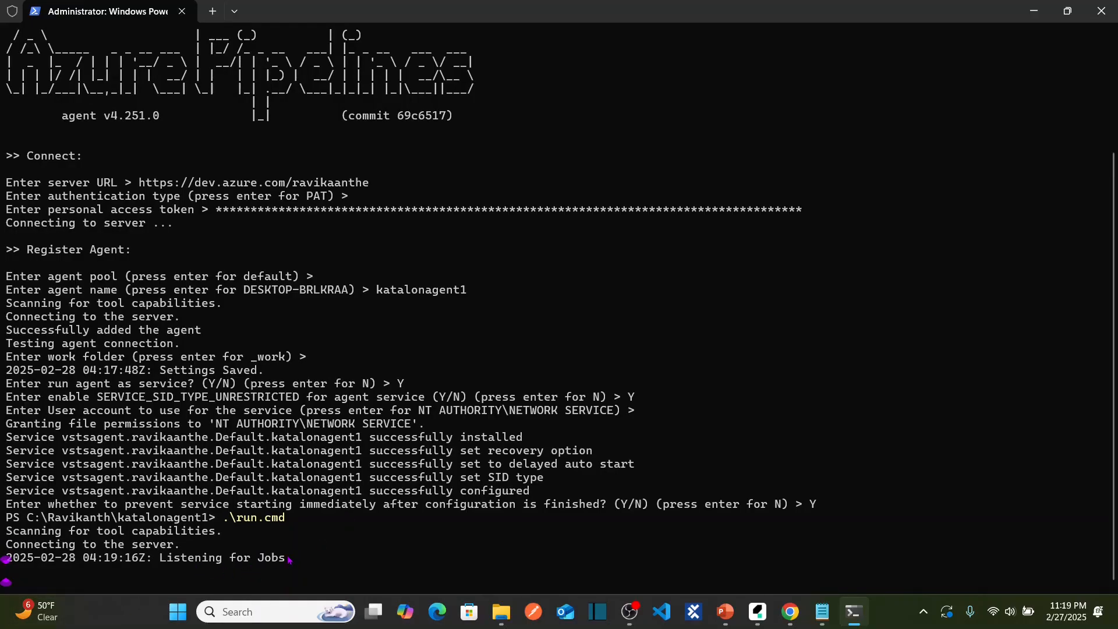
{"action": "key", "text": "alt+Tab"}
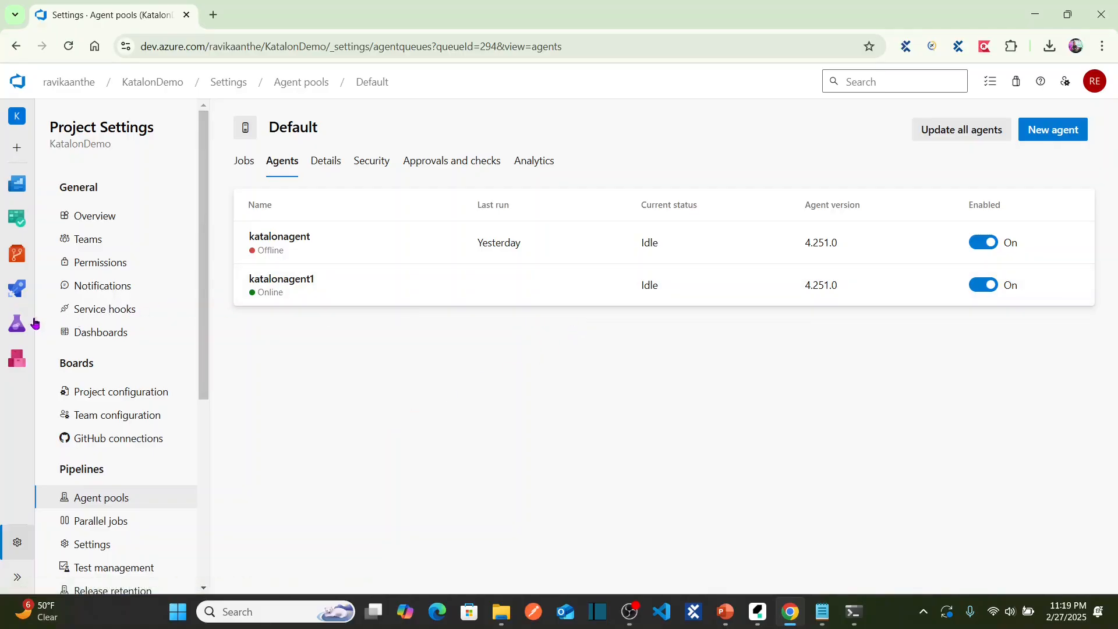
Open the KatalonDemo project's Pipelines list, briefly view the Katalon slide show, and come back.
{"action": "mouse_move", "coordinate": [17, 288]}
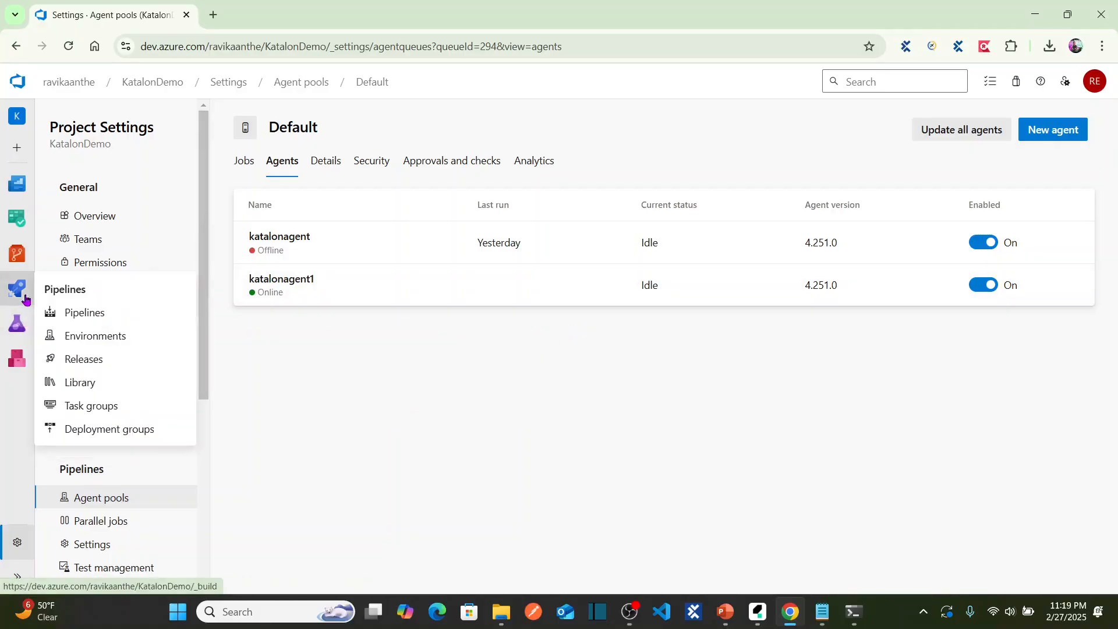
{"action": "left_click", "coordinate": [83, 321]}
{"action": "mouse_move", "coordinate": [736, 615]}
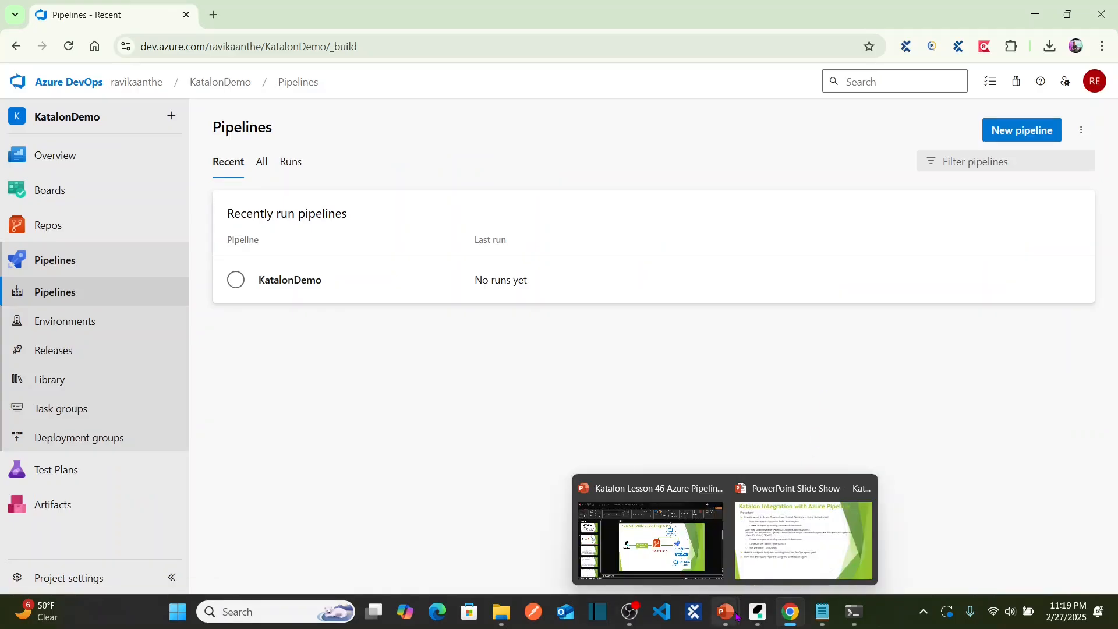
{"action": "left_click", "coordinate": [803, 530]}
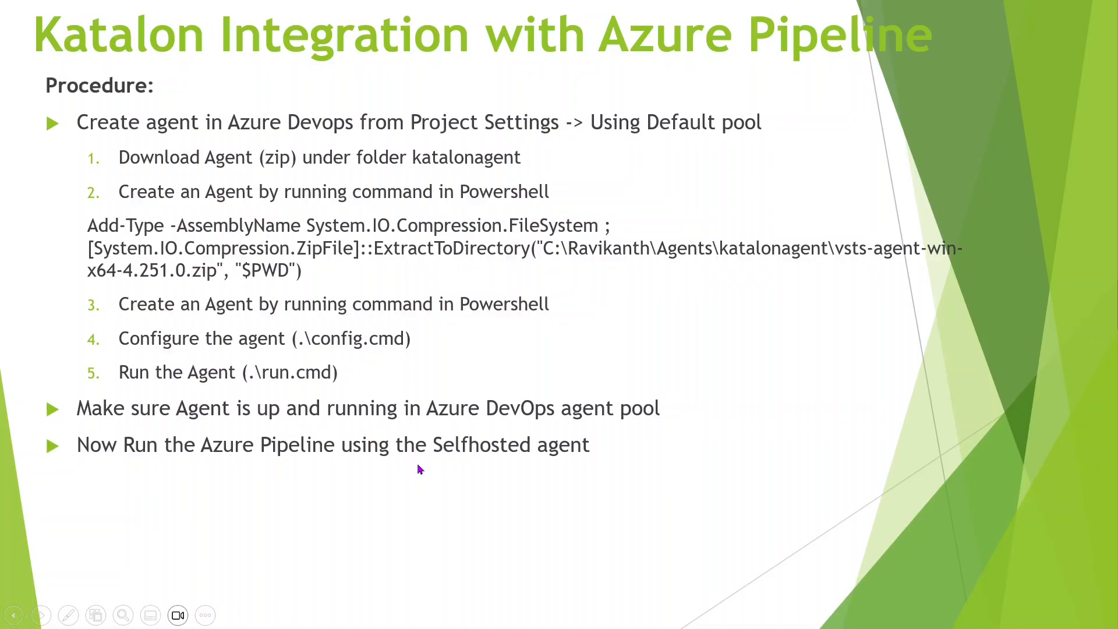
{"action": "key", "text": "alt+Tab"}
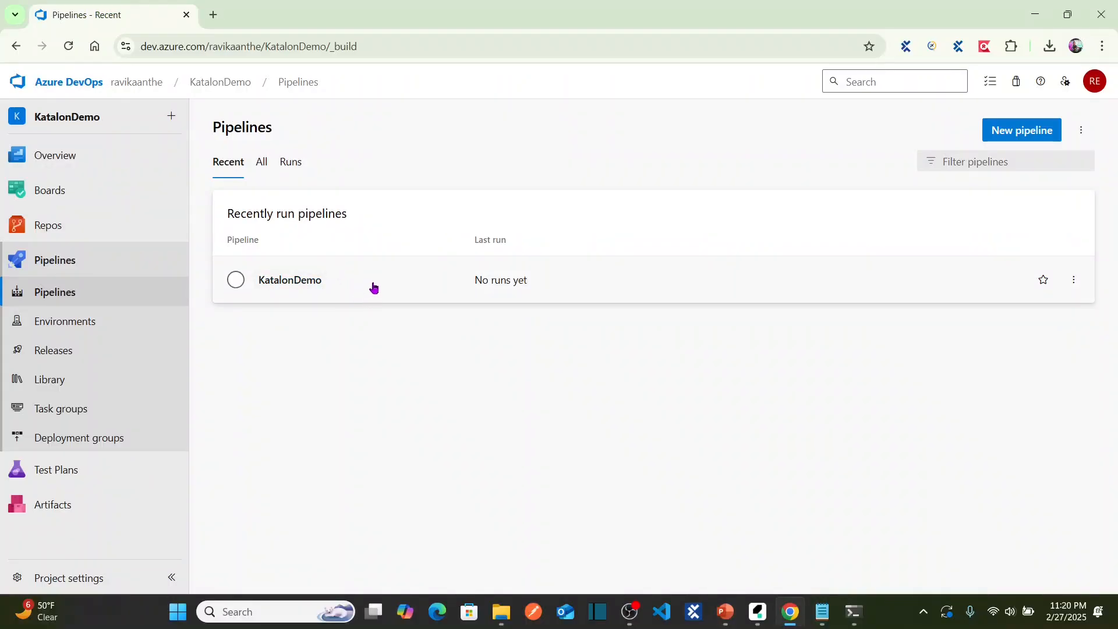
Open the KatalonDemo pipeline, dismiss the Run panel, and open azure-pipelines.yml for editing.
{"action": "left_click", "coordinate": [313, 285]}
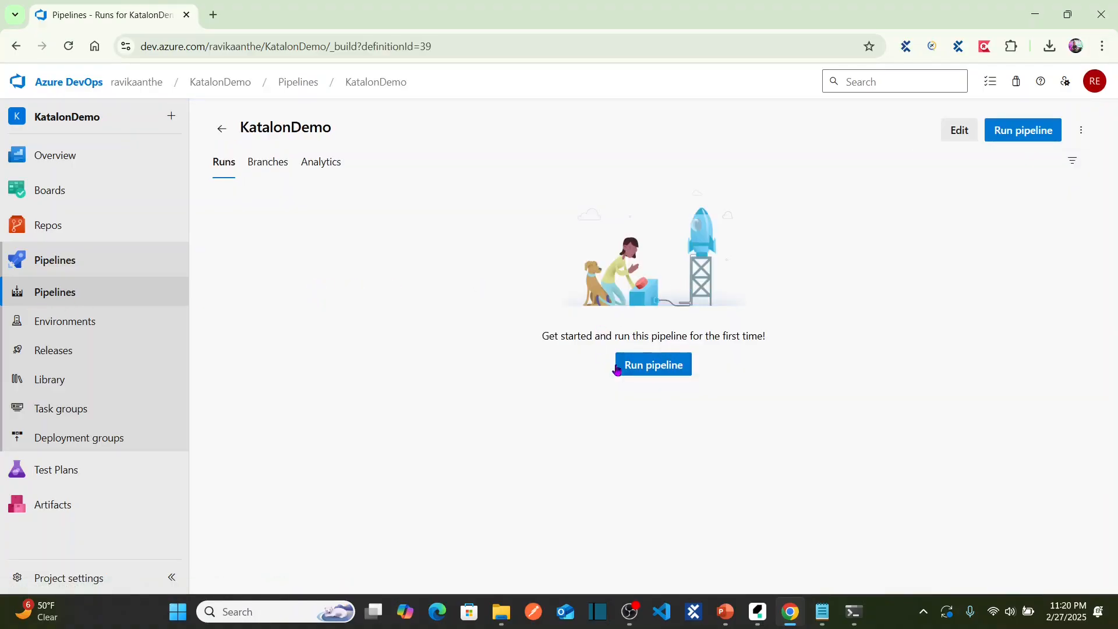
{"action": "left_click", "coordinate": [654, 371]}
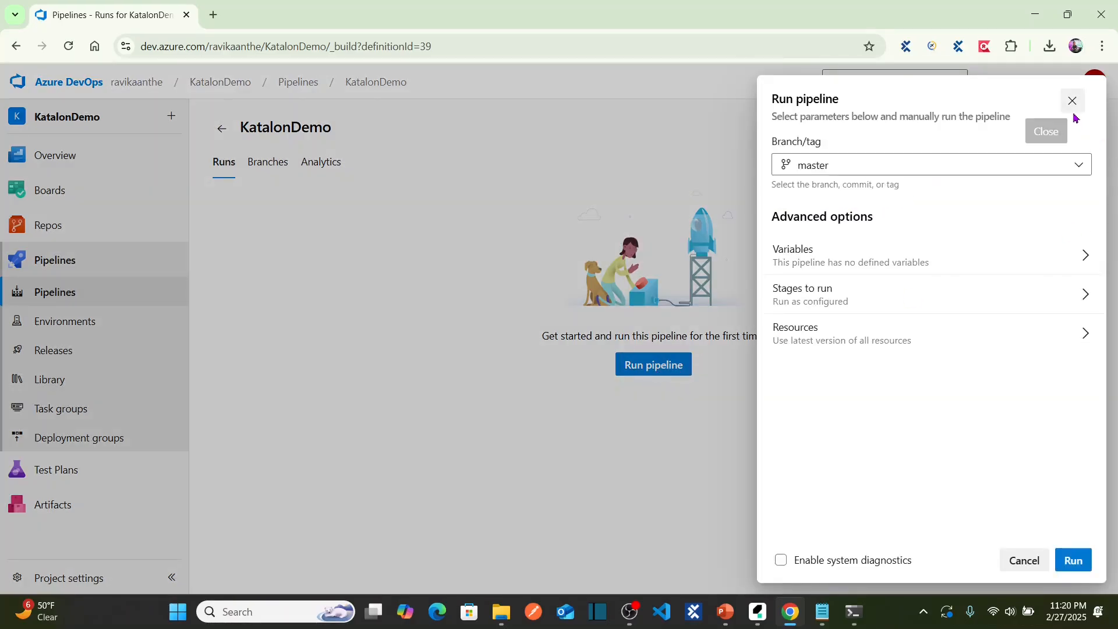
{"action": "left_click", "coordinate": [1072, 102]}
{"action": "left_click", "coordinate": [951, 141]}
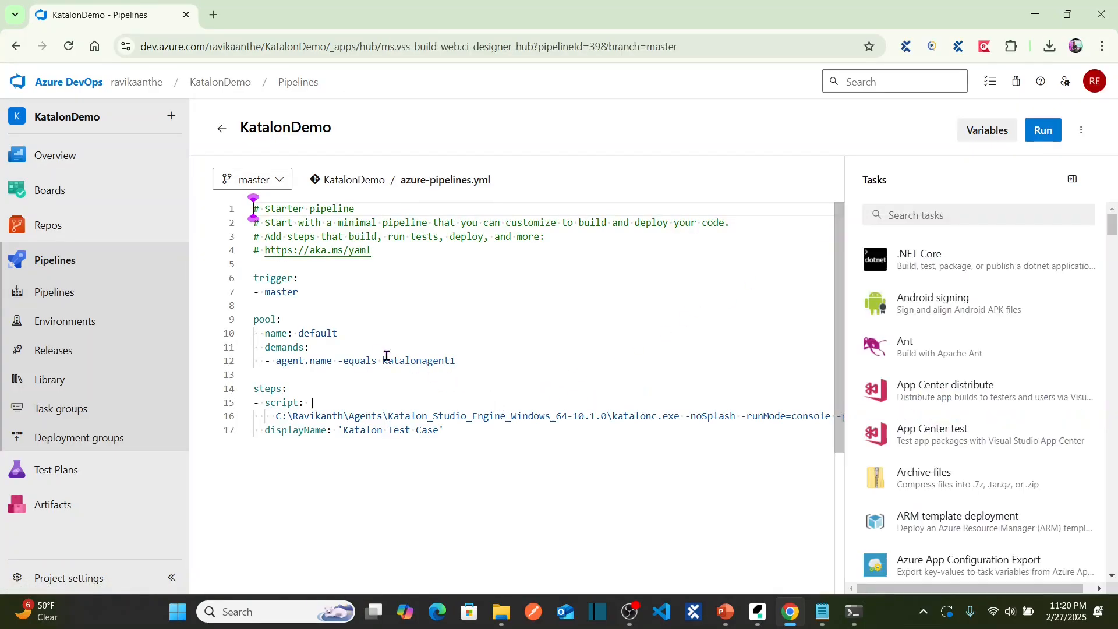
Highlight pool name default, agent katalonagent1, and the katalonc.exe path on line 16.
{"action": "left_click_drag", "start_coordinate": [342, 333], "coordinate": [301, 334]}
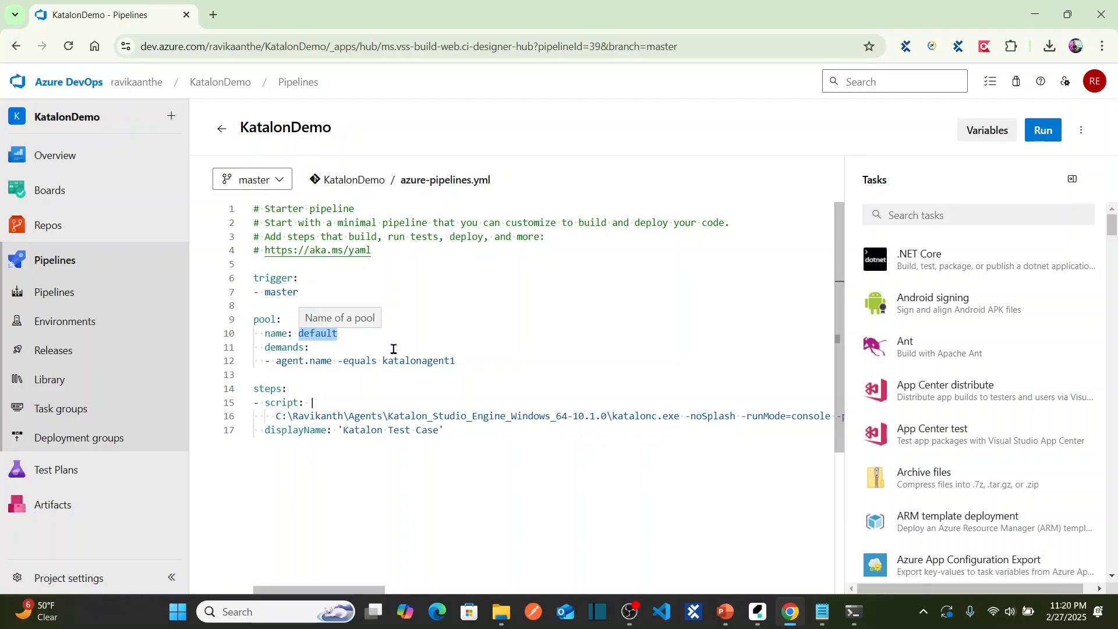
{"action": "left_click", "coordinate": [472, 362]}
{"action": "left_click_drag", "start_coordinate": [473, 362], "coordinate": [382, 361]}
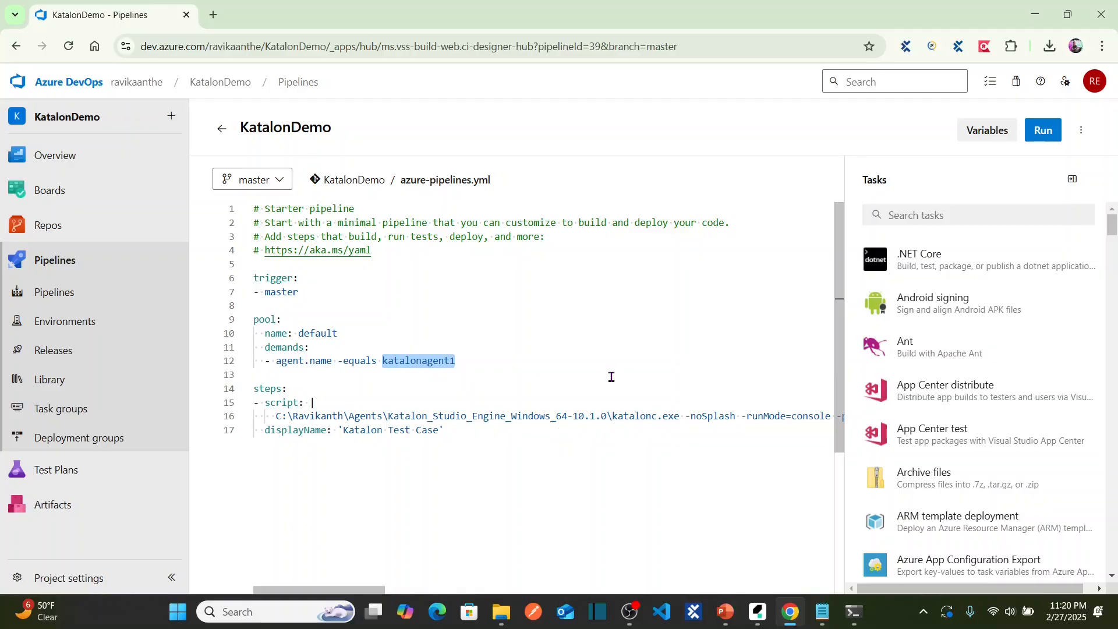
{"action": "left_click", "coordinate": [499, 361]}
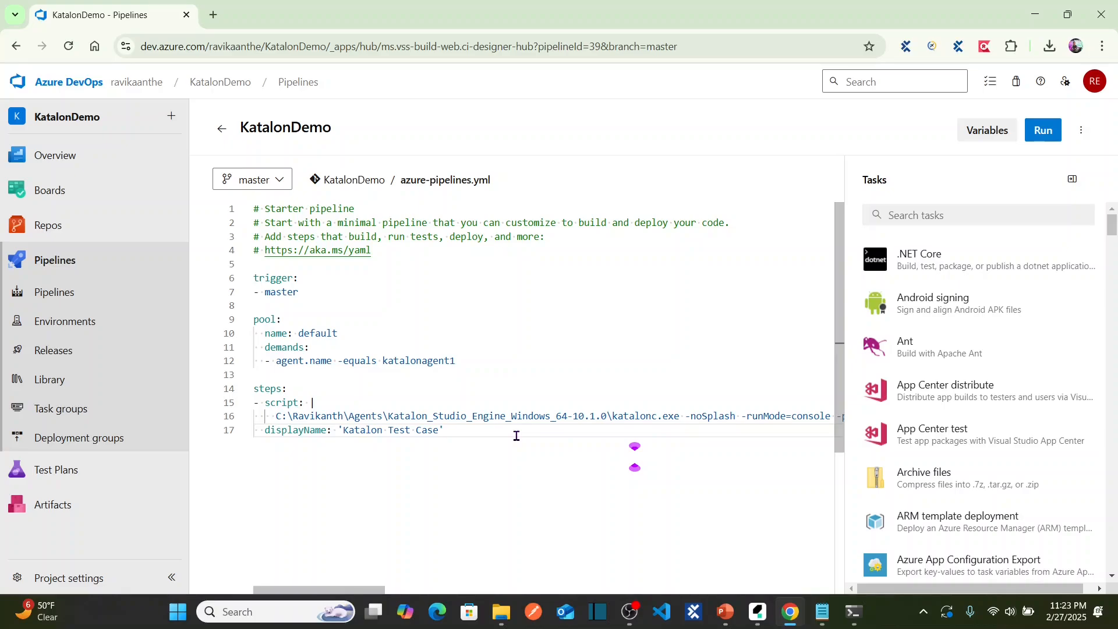
{"action": "mouse_move", "coordinate": [853, 618]}
{"action": "left_click_drag", "start_coordinate": [281, 415], "coordinate": [757, 432]}
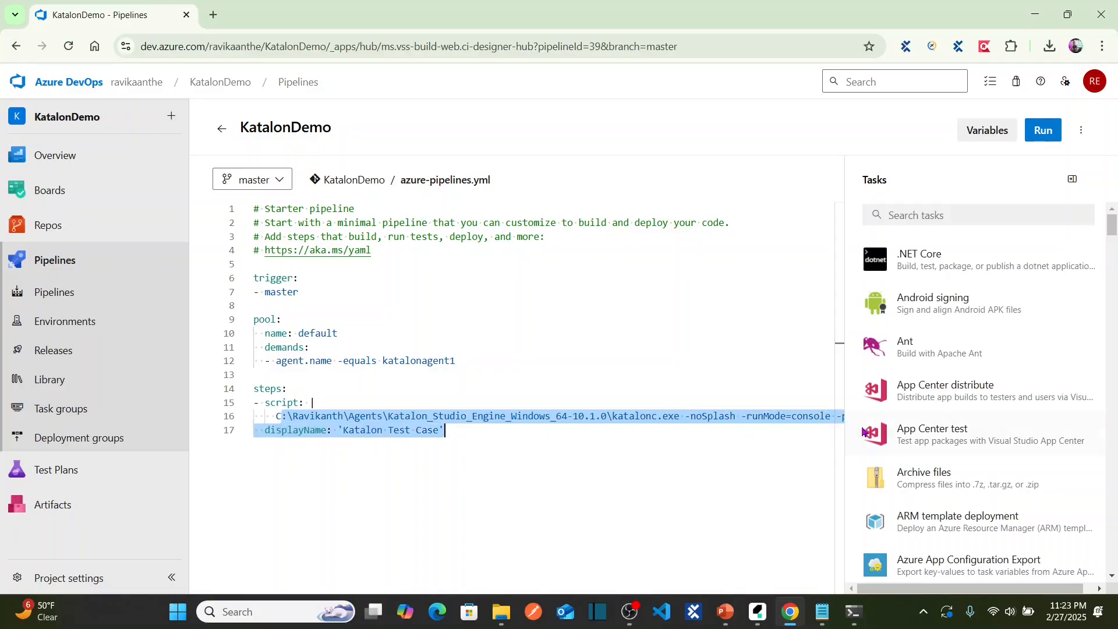
{"action": "left_click", "coordinate": [758, 615]}
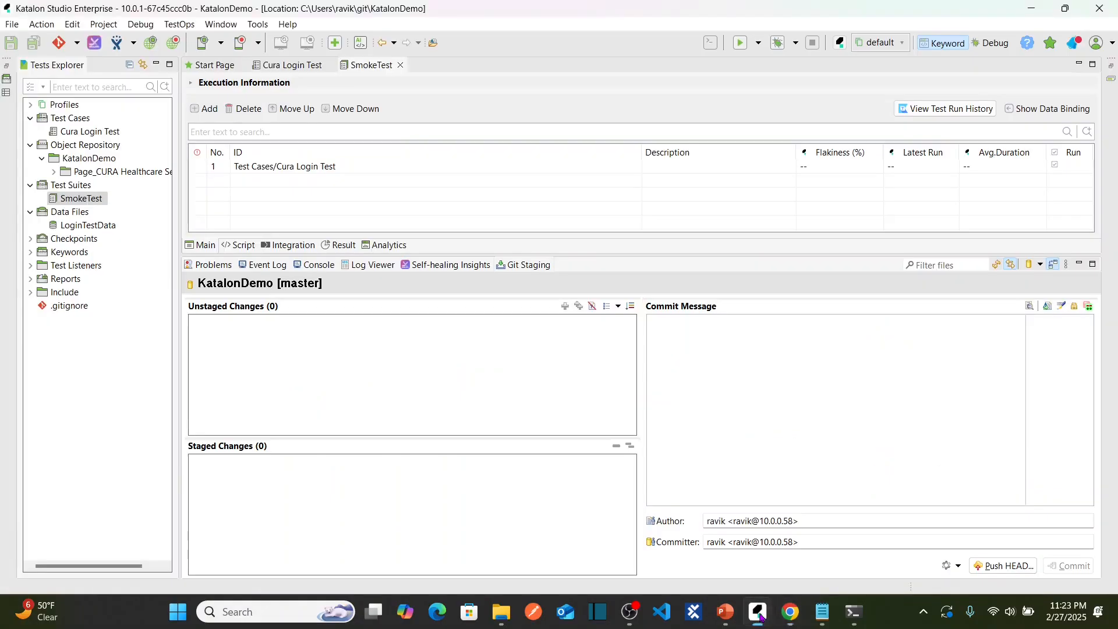
View the SmokeTest console-mode command in Katalon Studio, then open a new browser tab.
{"action": "left_click", "coordinate": [711, 43]}
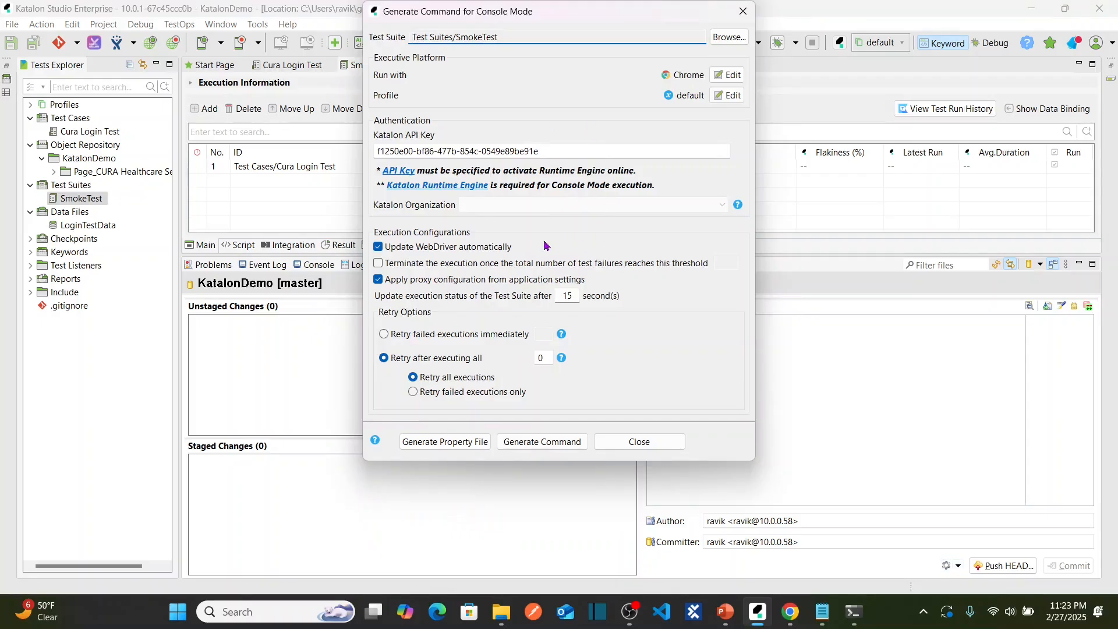
{"action": "left_click", "coordinate": [738, 24]}
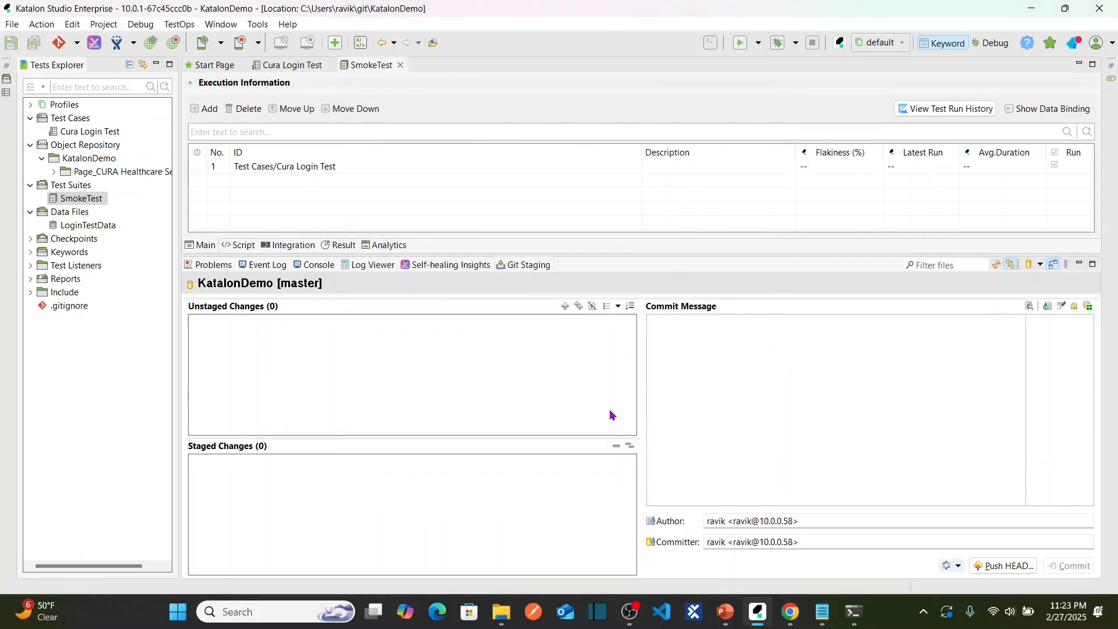
{"action": "key", "text": "alt+Tab"}
{"action": "left_click", "coordinate": [588, 438]}
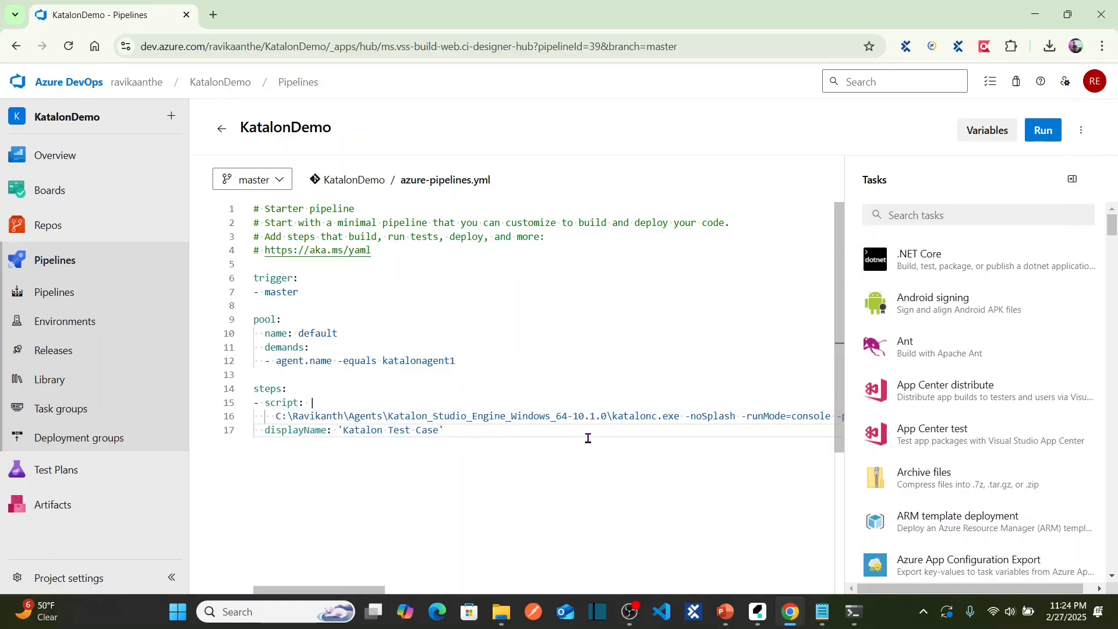
{"action": "left_click", "coordinate": [214, 14]}
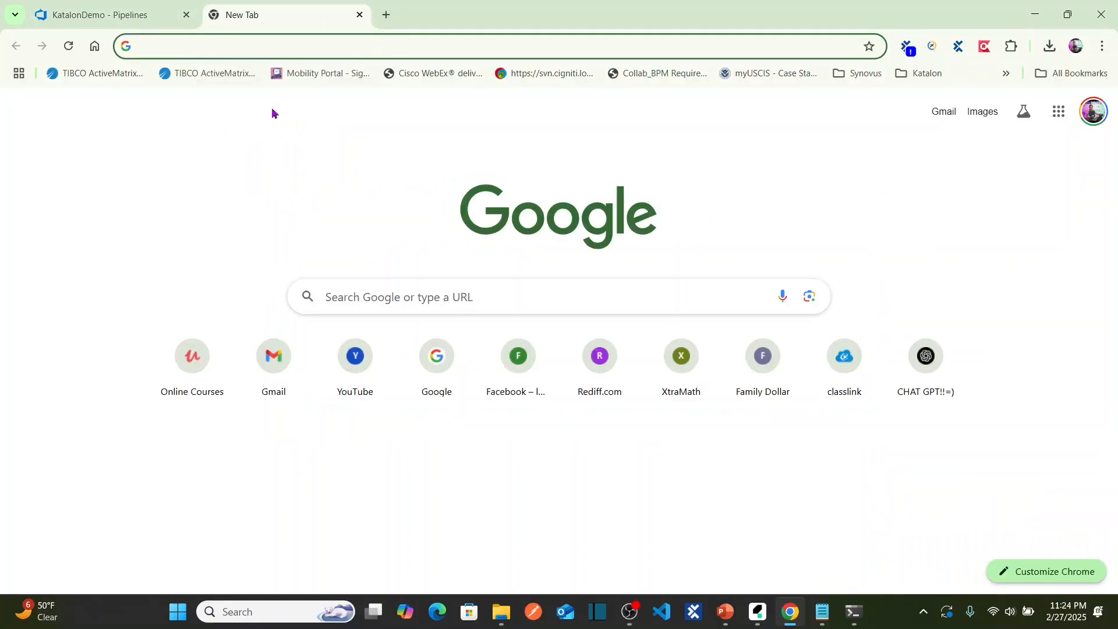
Search 'katalon runtime engine', download version 10.1.0 for Windows 64, and show the zip in its folder.
{"action": "type", "text": "katalon "}
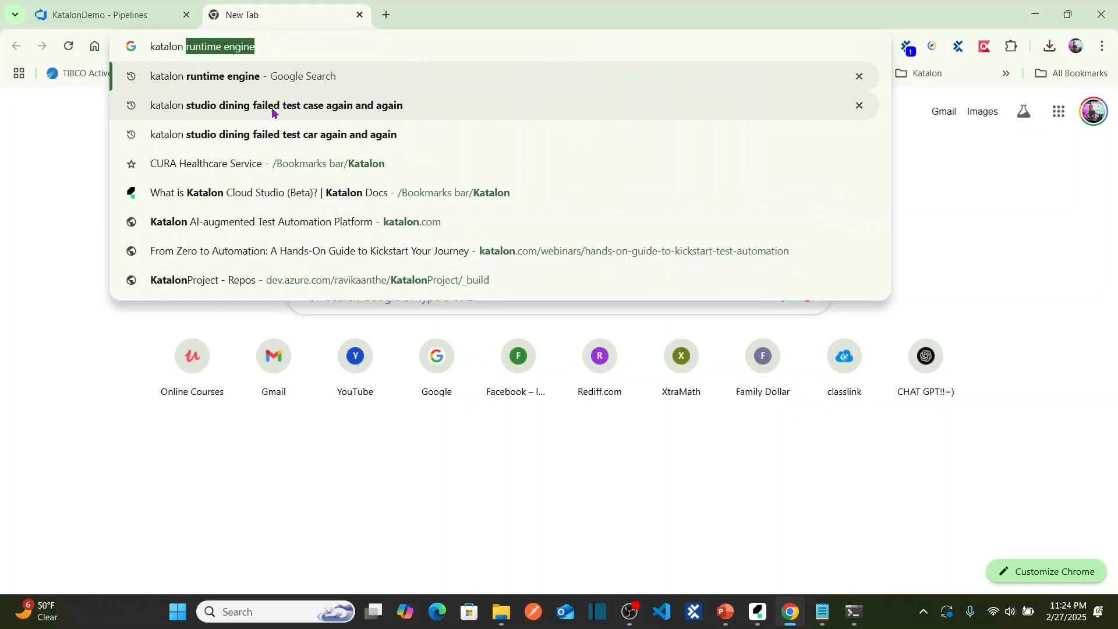
{"action": "type", "text": "ru"}
{"action": "key", "text": "Return"}
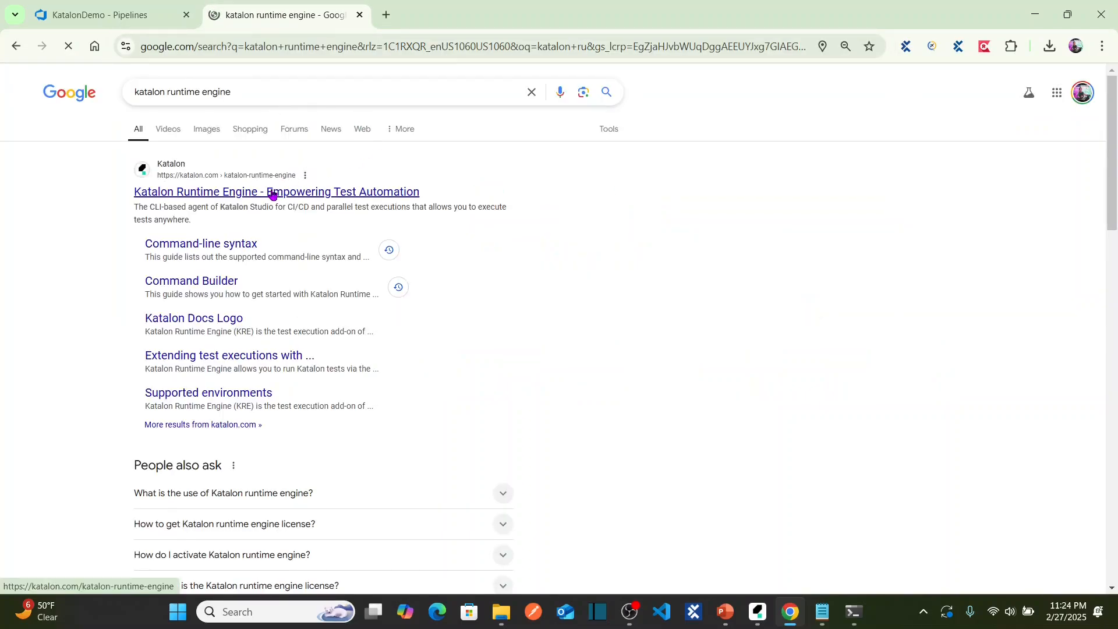
{"action": "left_click", "coordinate": [273, 194]}
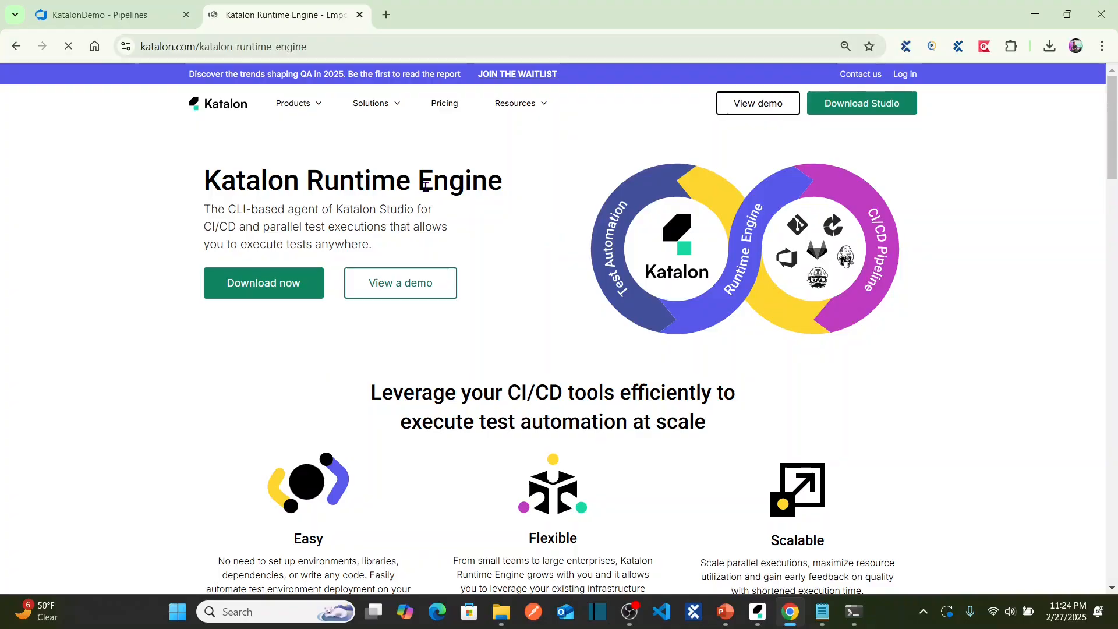
{"action": "left_click", "coordinate": [268, 295]}
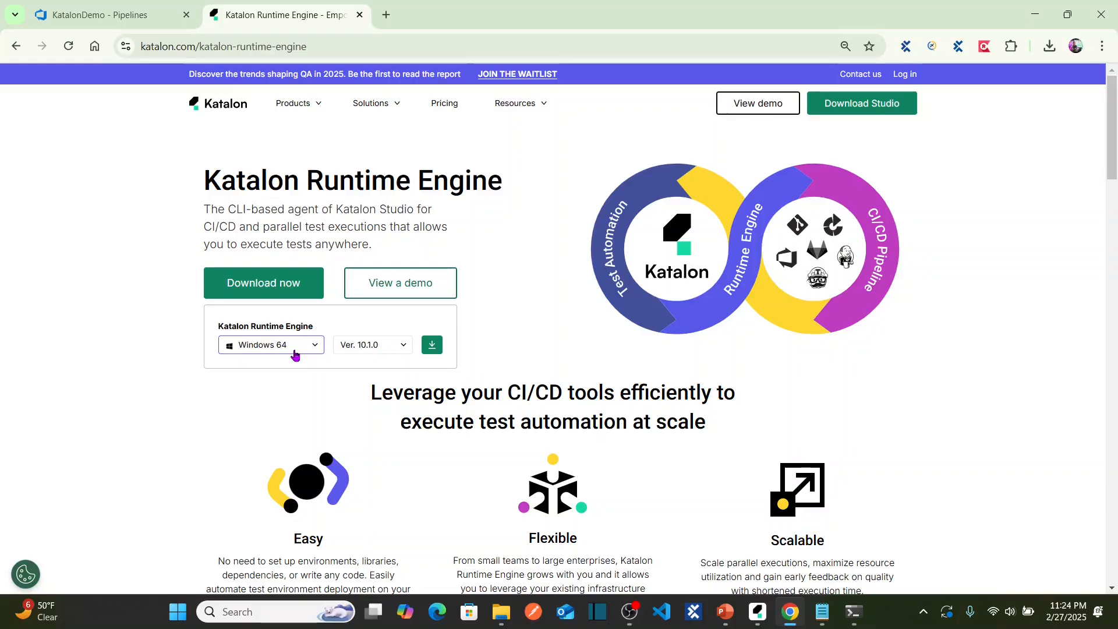
{"action": "left_click", "coordinate": [435, 346]}
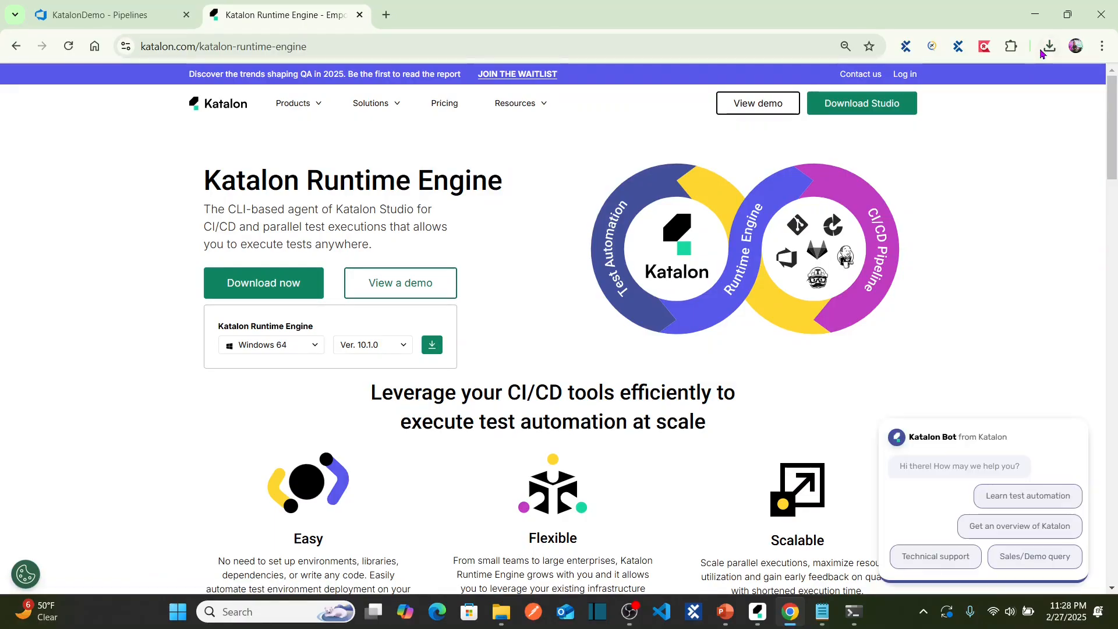
{"action": "left_click", "coordinate": [1048, 48]}
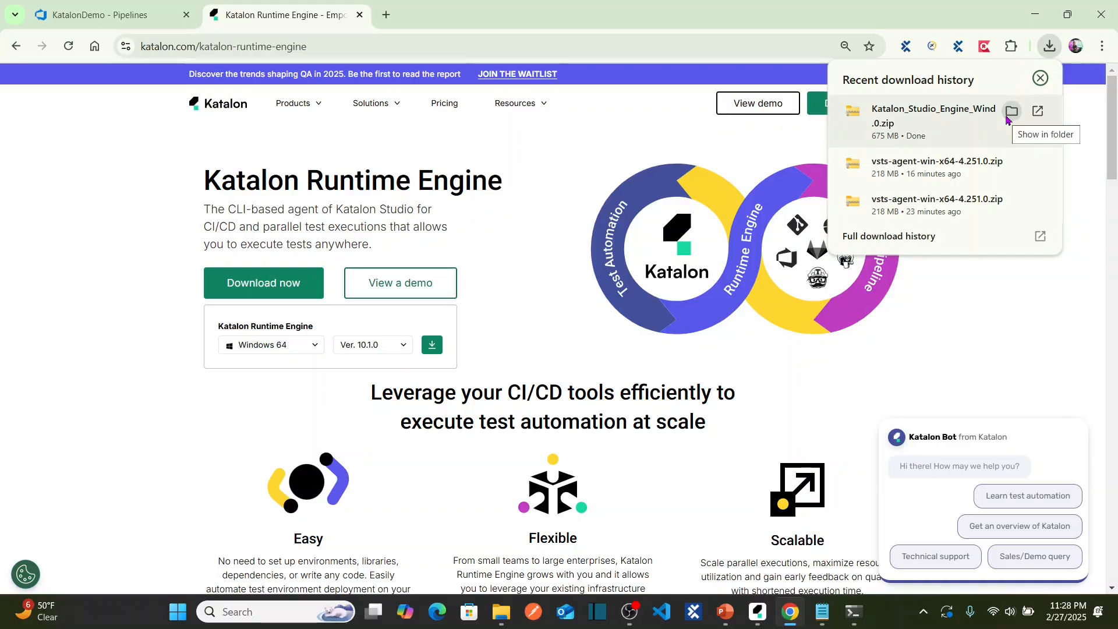
{"action": "left_click", "coordinate": [1011, 112]}
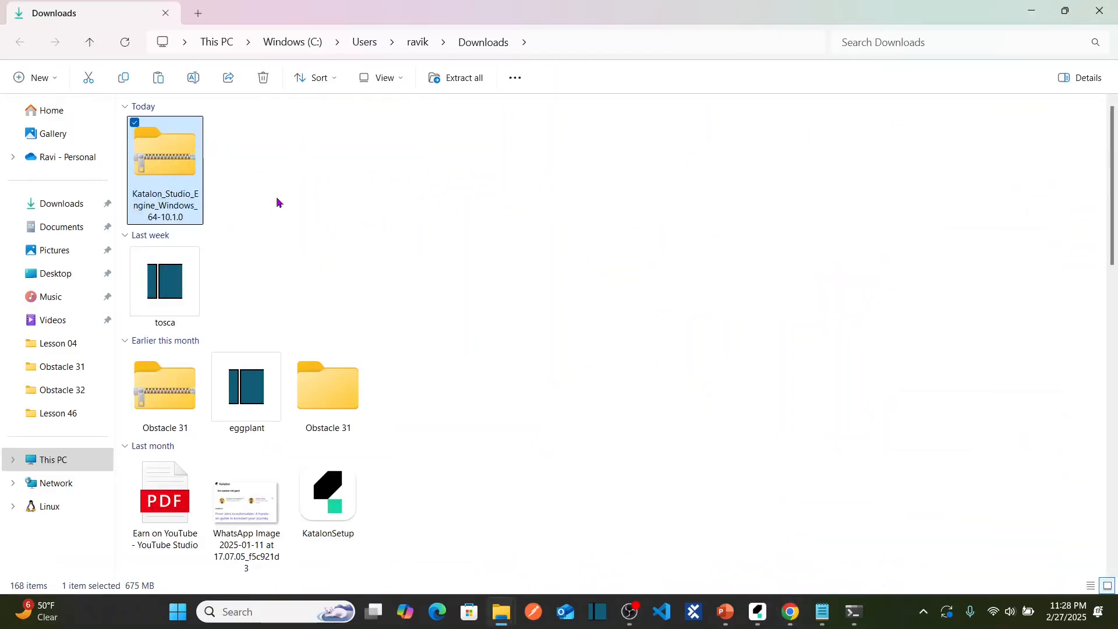
Navigate in File Explorer to C:\Ravikanth.
{"action": "left_click", "coordinate": [69, 463]}
{"action": "left_click", "coordinate": [239, 150]}
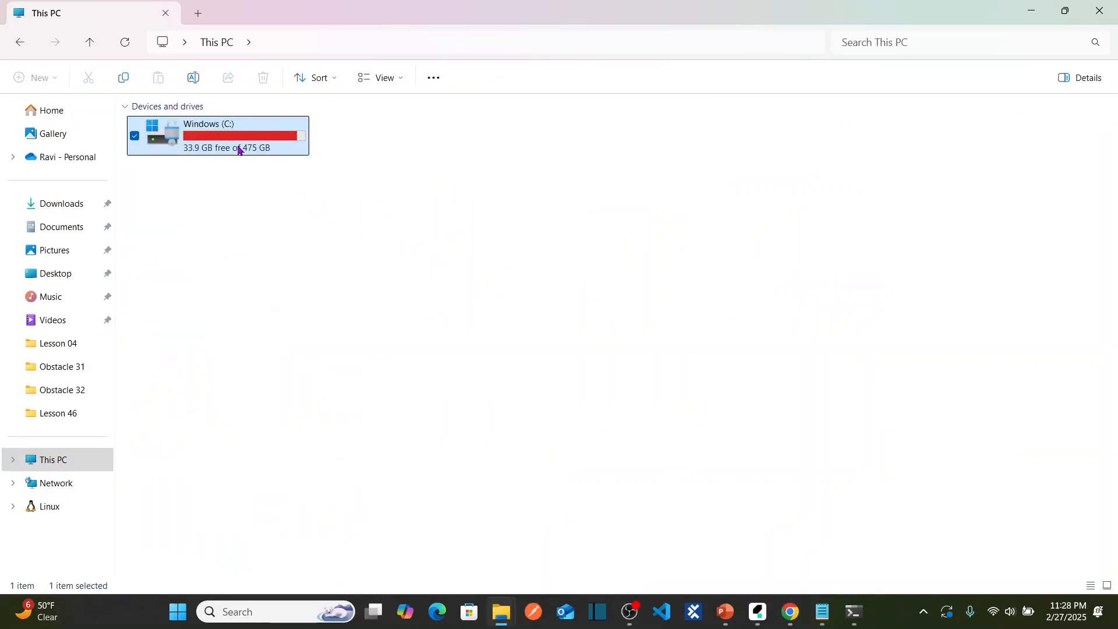
{"action": "double_click", "coordinate": [239, 150]}
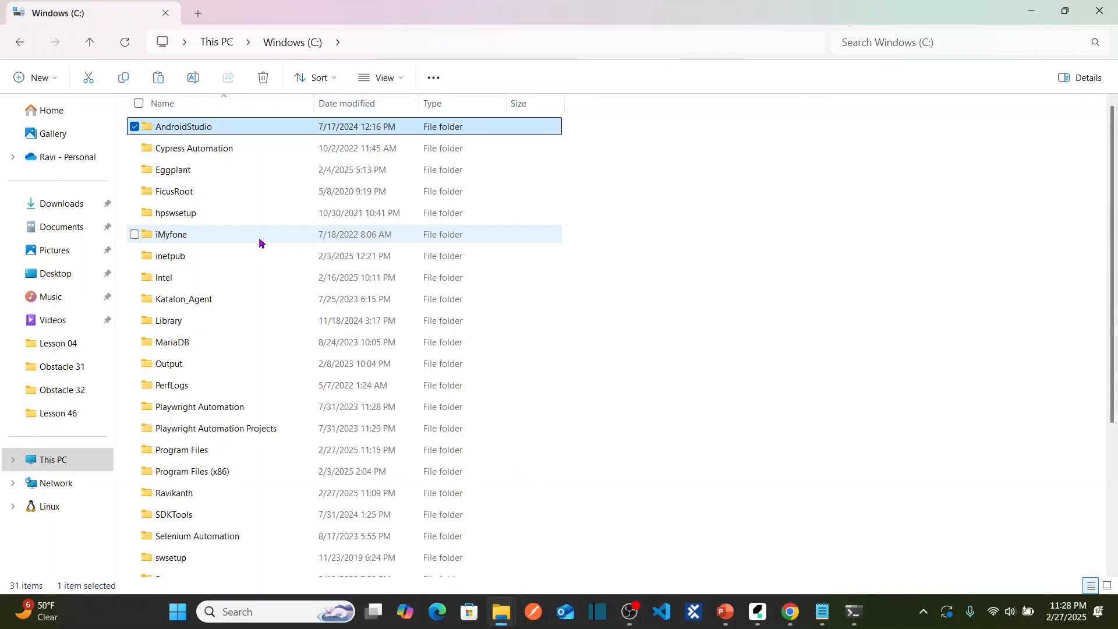
{"action": "key", "text": "r"}
{"action": "key", "text": "Return"}
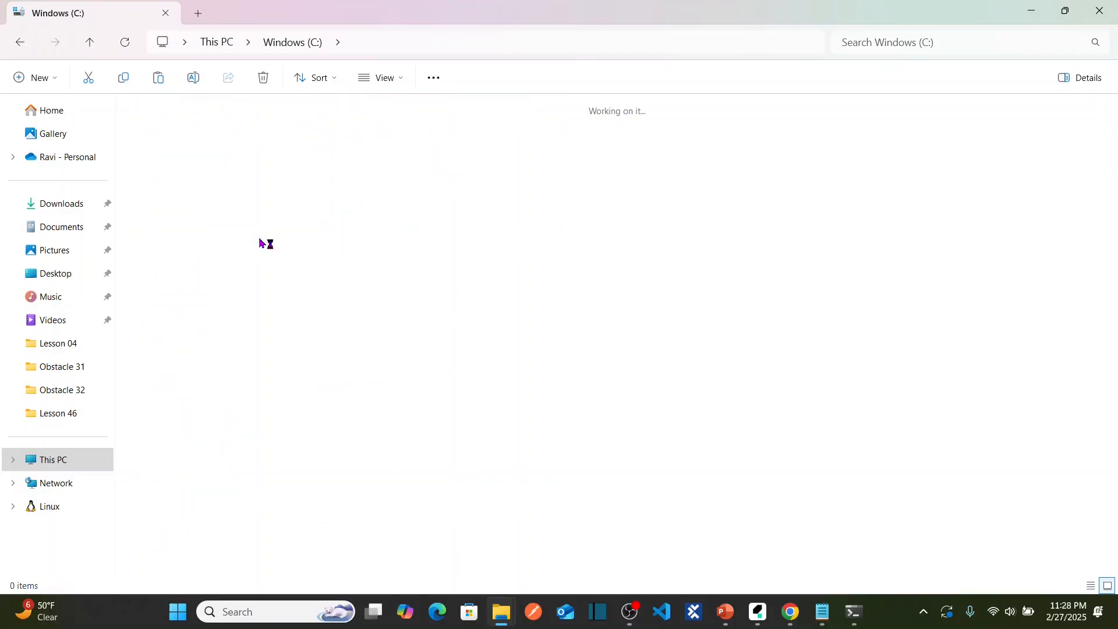
Create a new folder named agents and widen the Name column to see the zip name.
{"action": "right_click", "coordinate": [389, 344]}
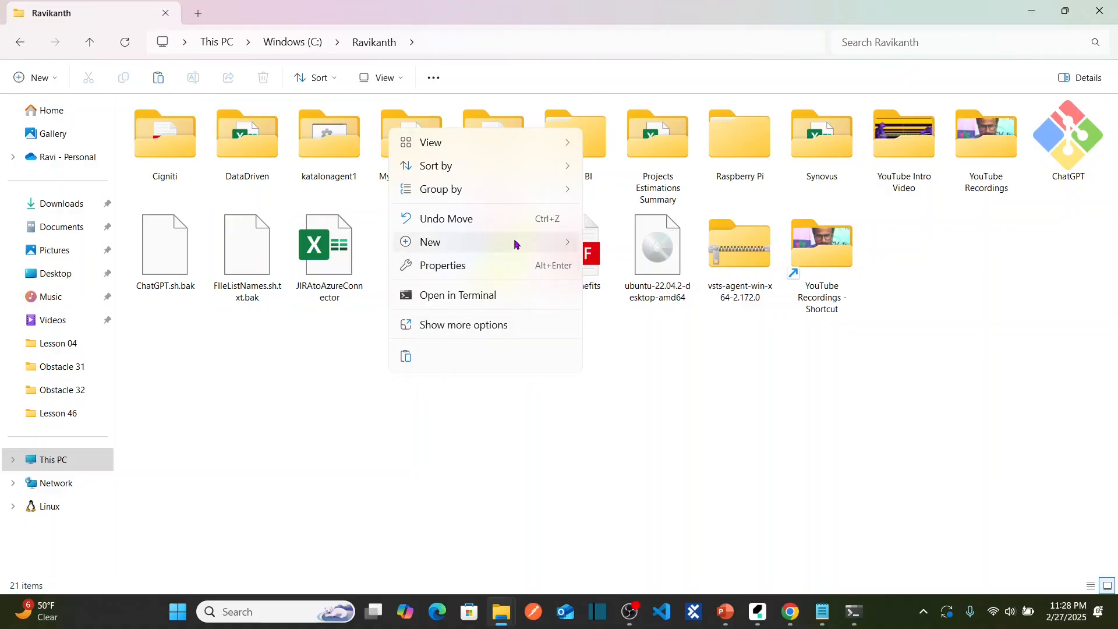
{"action": "mouse_move", "coordinate": [515, 245]}
{"action": "left_click", "coordinate": [624, 244]}
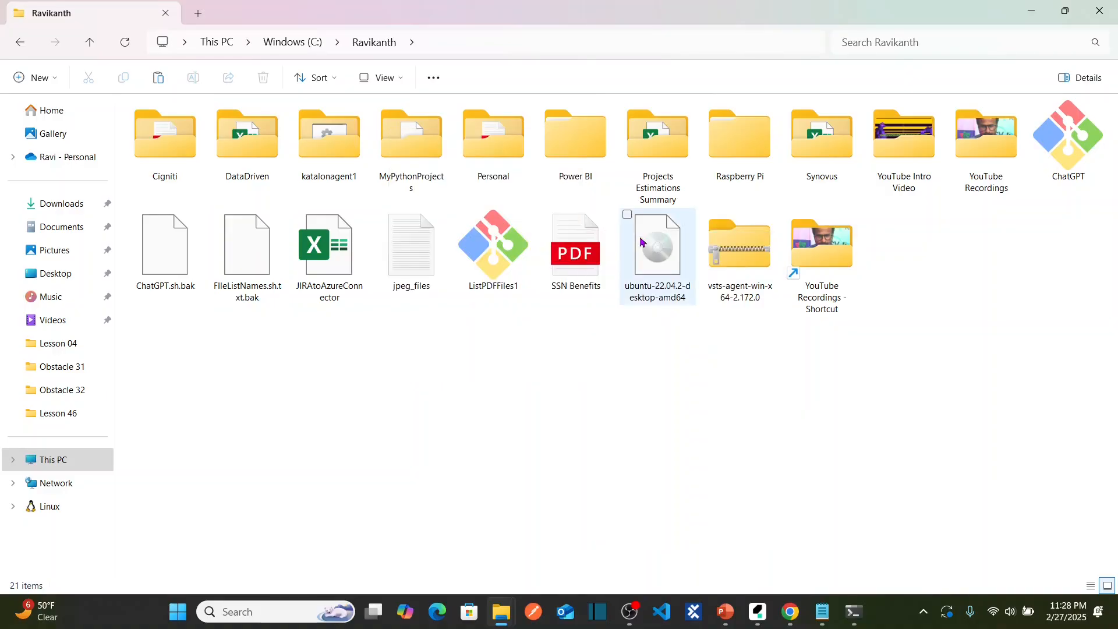
{"action": "type", "text": "Agent"}
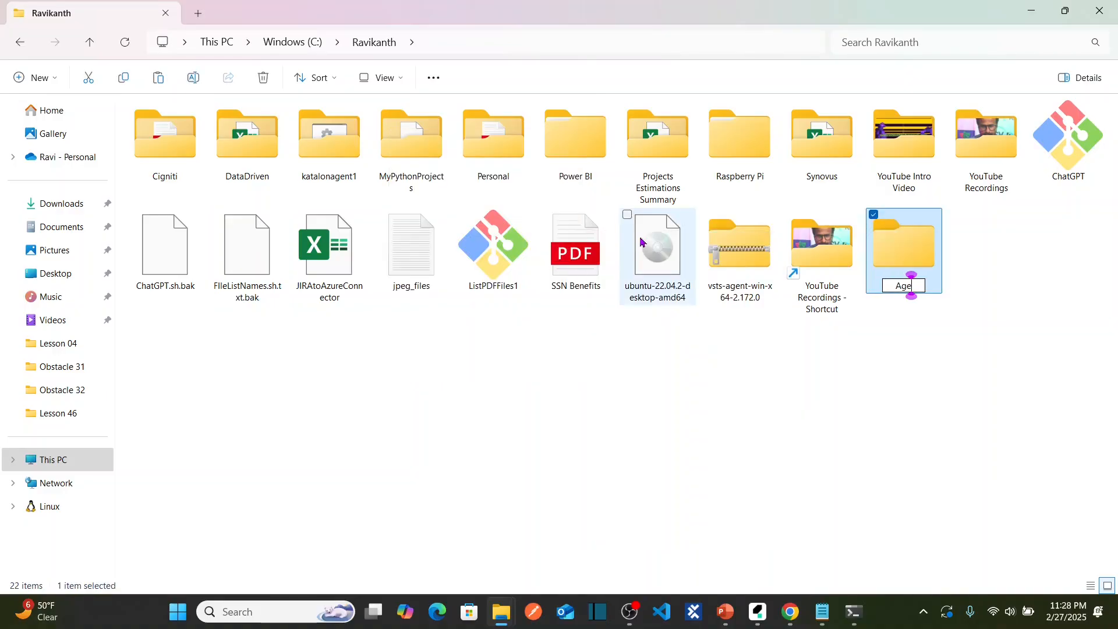
{"action": "key", "text": "BackSpace"}
{"action": "key", "text": "BackSpace"}
{"action": "key", "text": "BackSpace"}
{"action": "key", "text": "BackSpace"}
{"action": "type", "text": "age"}
{"action": "key", "text": "BackSpace"}
{"action": "key", "text": "BackSpace"}
{"action": "key", "text": "BackSpace"}
{"action": "key", "text": "BackSpace"}
{"action": "type", "text": "agents"}
{"action": "key", "text": "Return"}
{"action": "key", "text": "Return"}
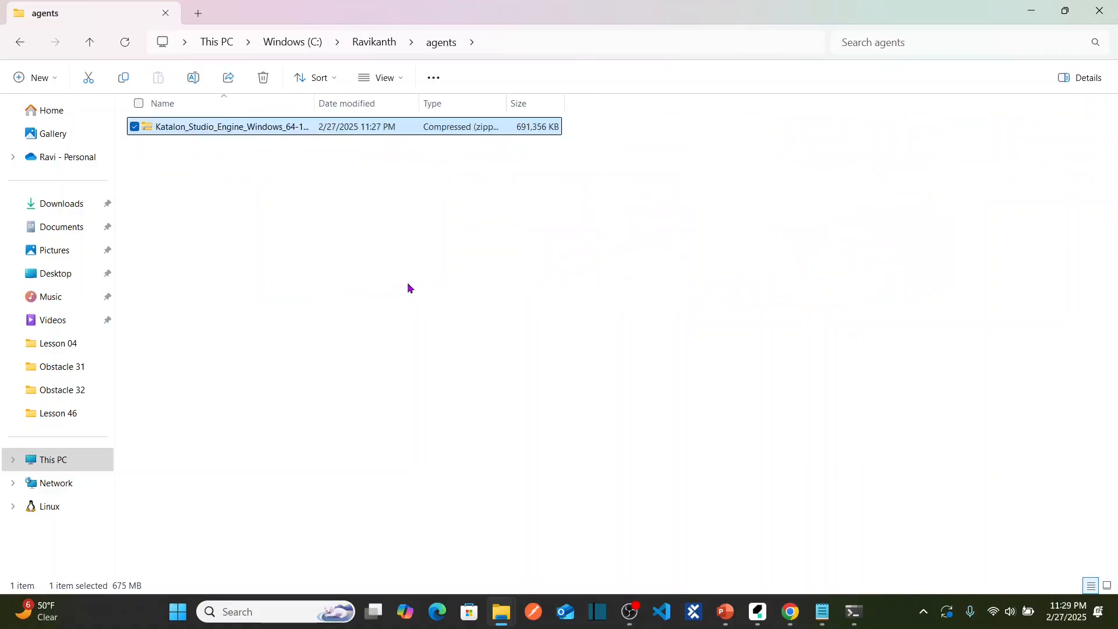
{"action": "left_click", "coordinate": [479, 281]}
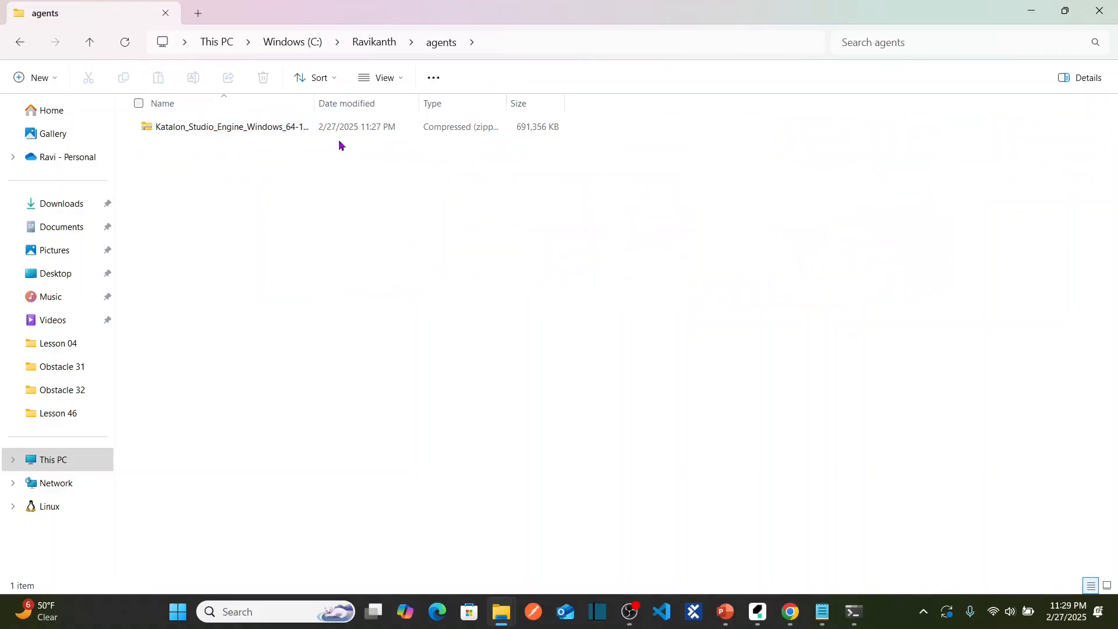
{"action": "double_click", "coordinate": [315, 103]}
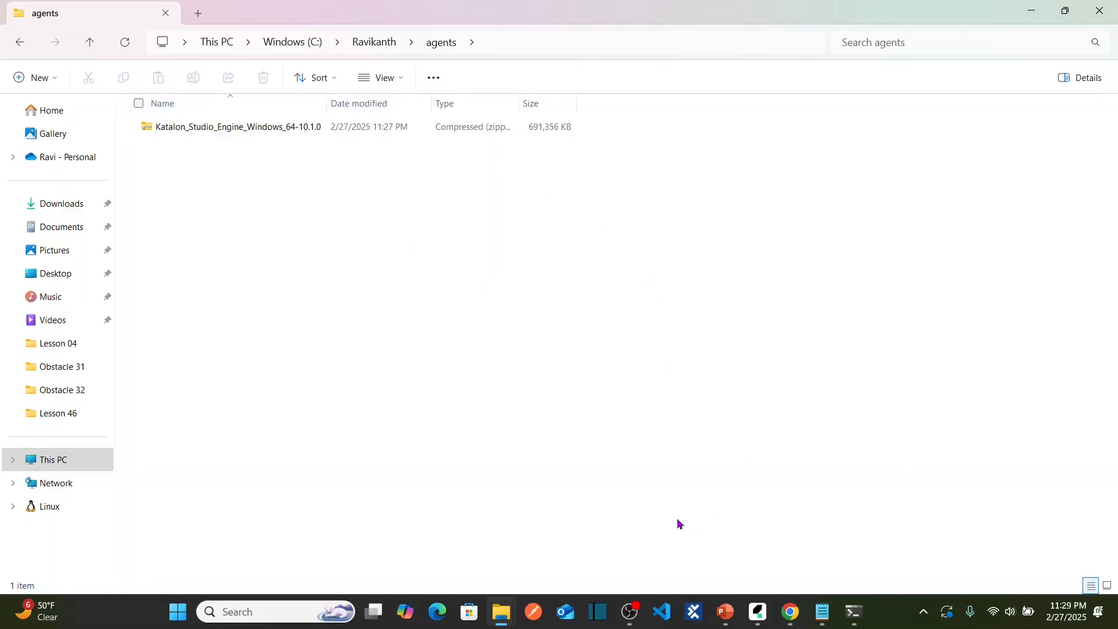
Highlight the engine folder path at the start of YAML line 16 for comparison.
{"action": "left_click", "coordinate": [795, 616]}
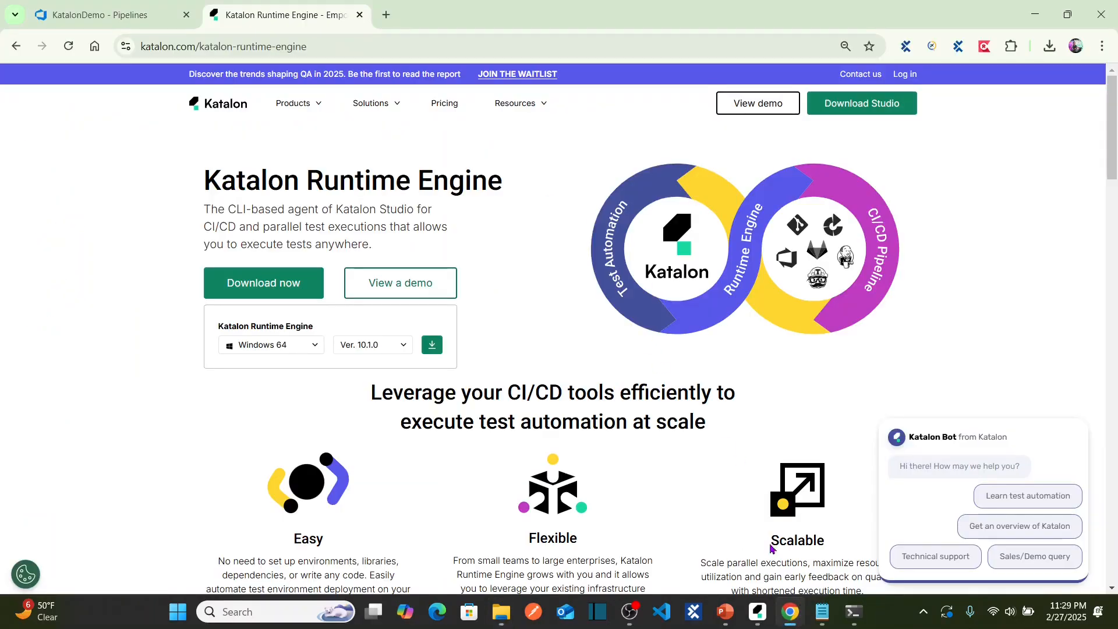
{"action": "left_click", "coordinate": [159, 28]}
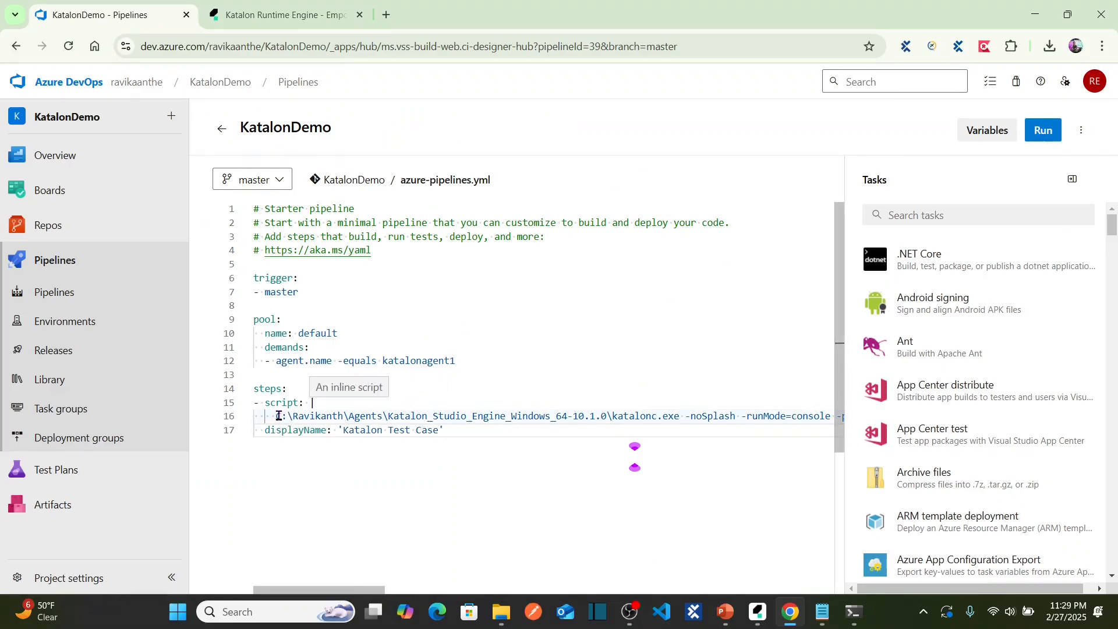
{"action": "left_click_drag", "start_coordinate": [277, 416], "coordinate": [606, 416]}
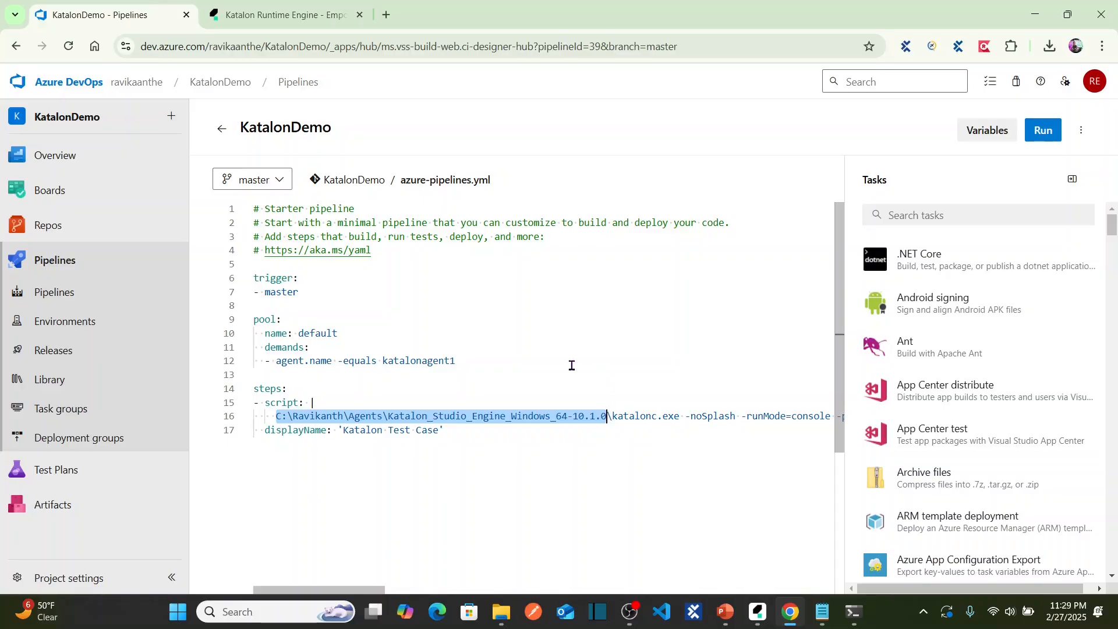
{"action": "key", "text": "alt+Tab"}
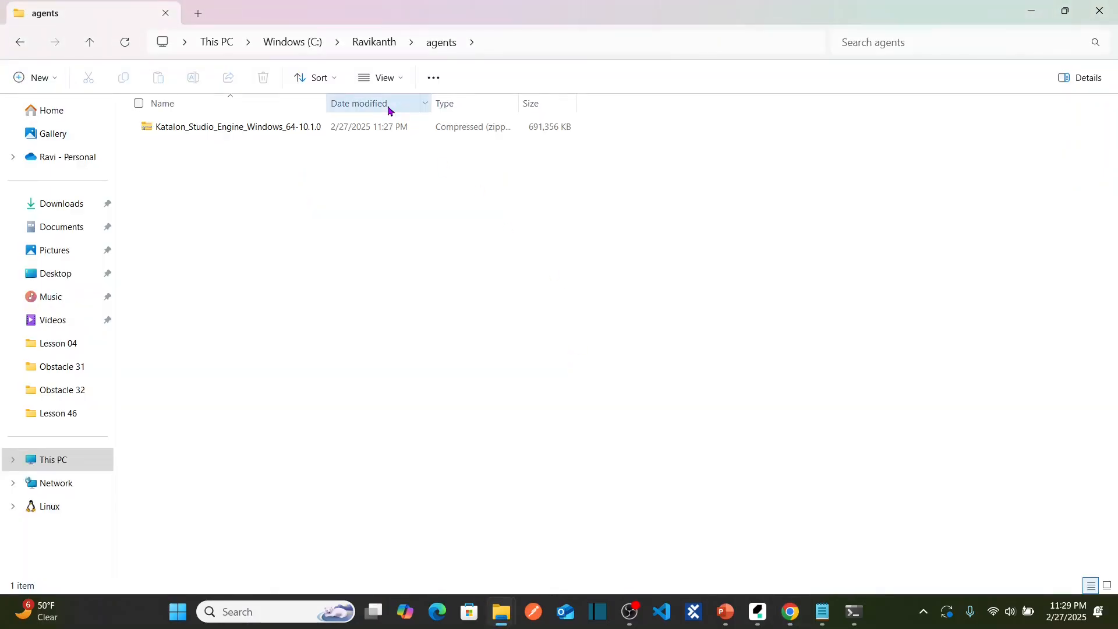
Rename the agents folder to Agents and select the Katalon engine zip inside.
{"action": "left_click", "coordinate": [380, 43]}
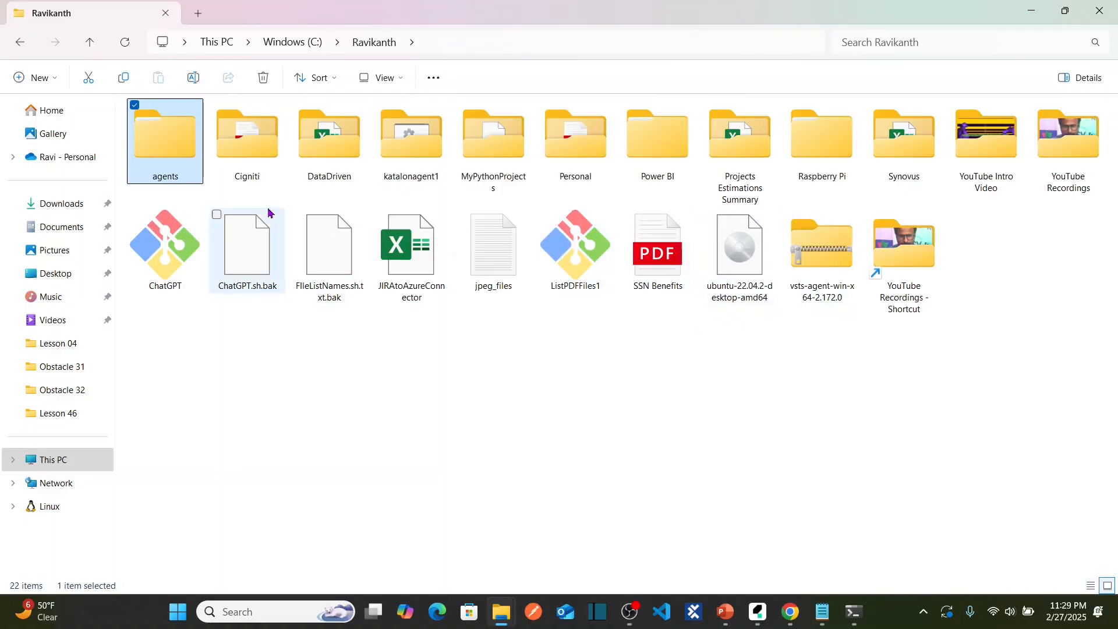
{"action": "left_click", "coordinate": [163, 184]}
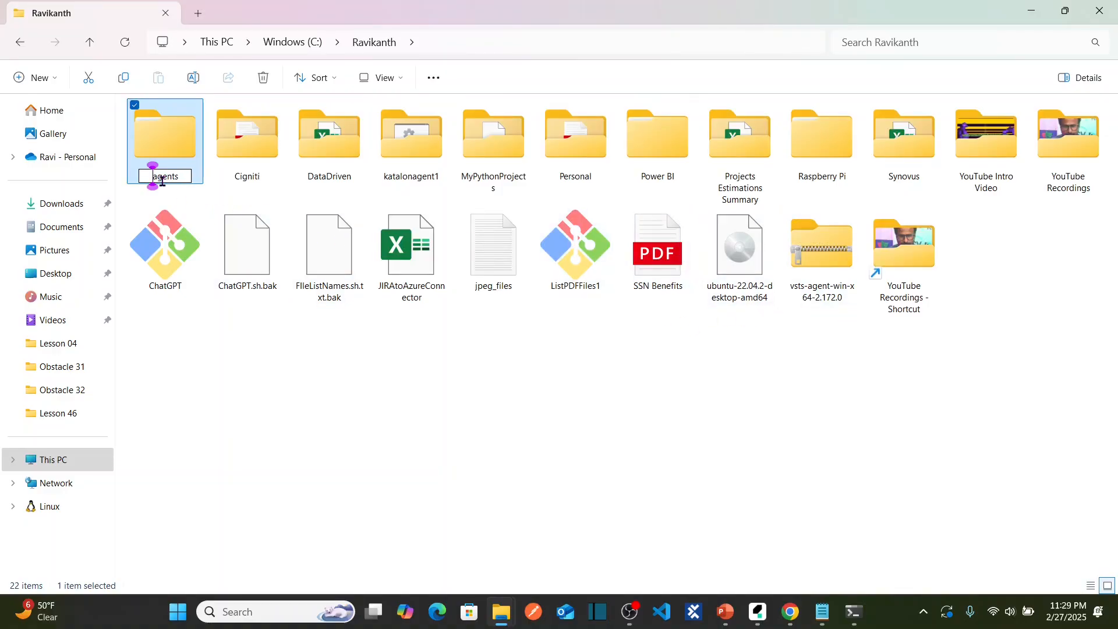
{"action": "key", "text": "Right"}
{"action": "key", "text": "BackSpace"}
{"action": "type", "text": "A"}
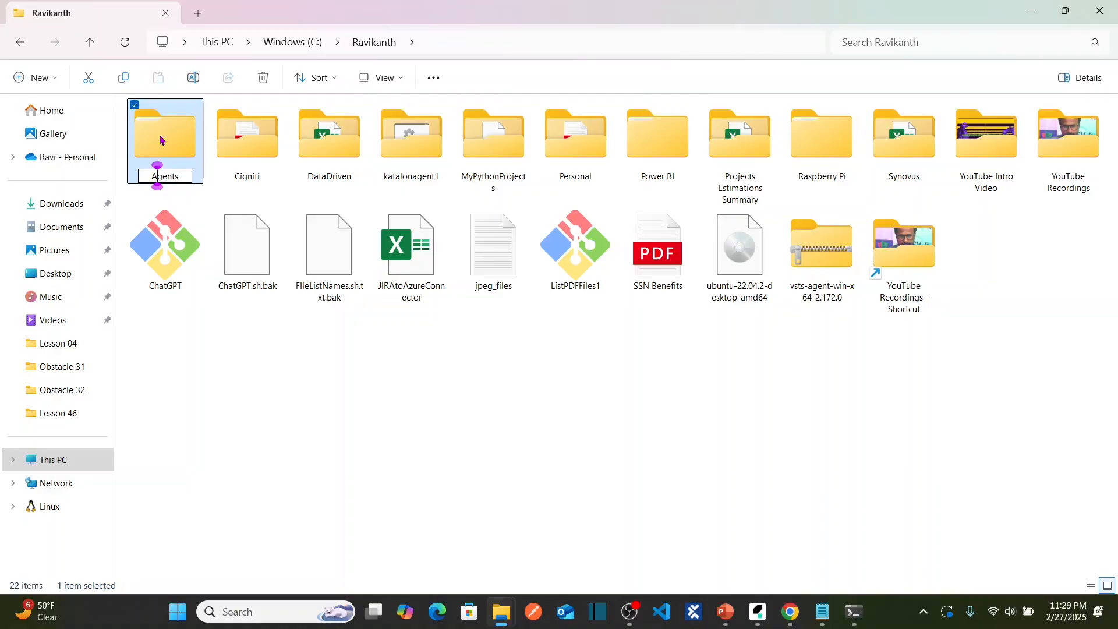
{"action": "left_click", "coordinate": [160, 140]}
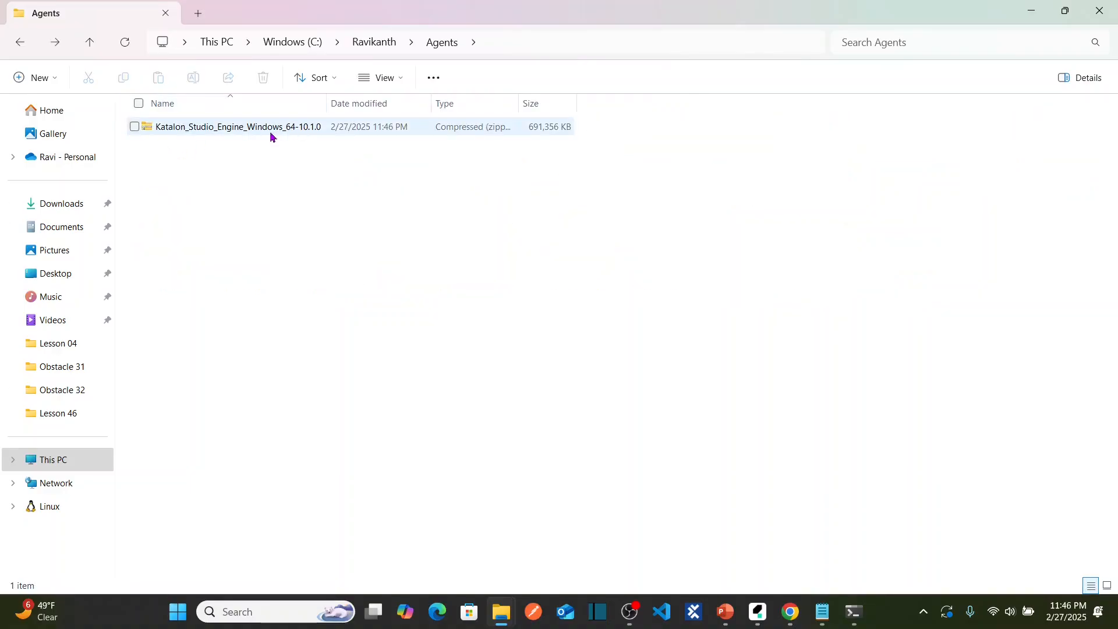
{"action": "left_click", "coordinate": [267, 132]}
Extract Katalon_Studio_Engine_Windows_64-10.1.0.zip into the suggested folder and open the extracted folder.
{"action": "right_click", "coordinate": [265, 127]}
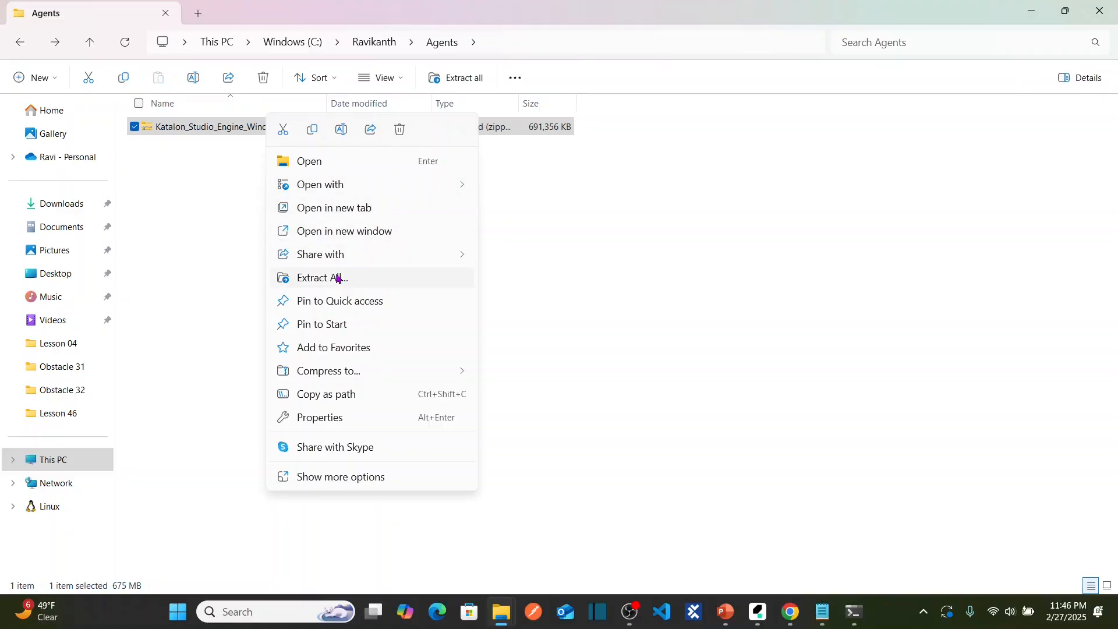
{"action": "left_click", "coordinate": [339, 278]}
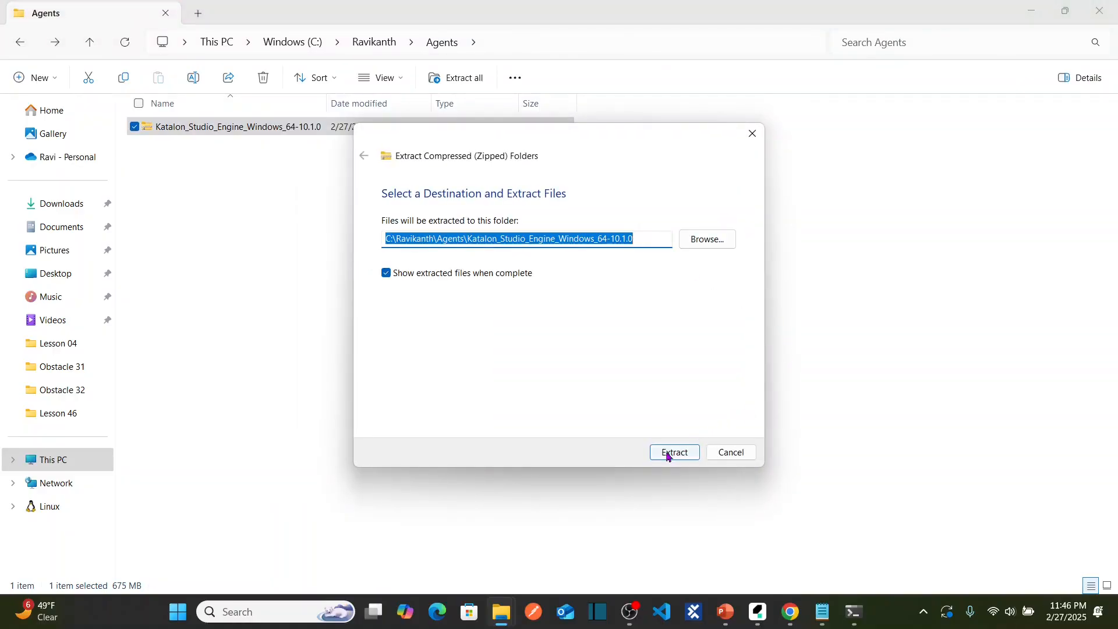
{"action": "left_click", "coordinate": [671, 454]}
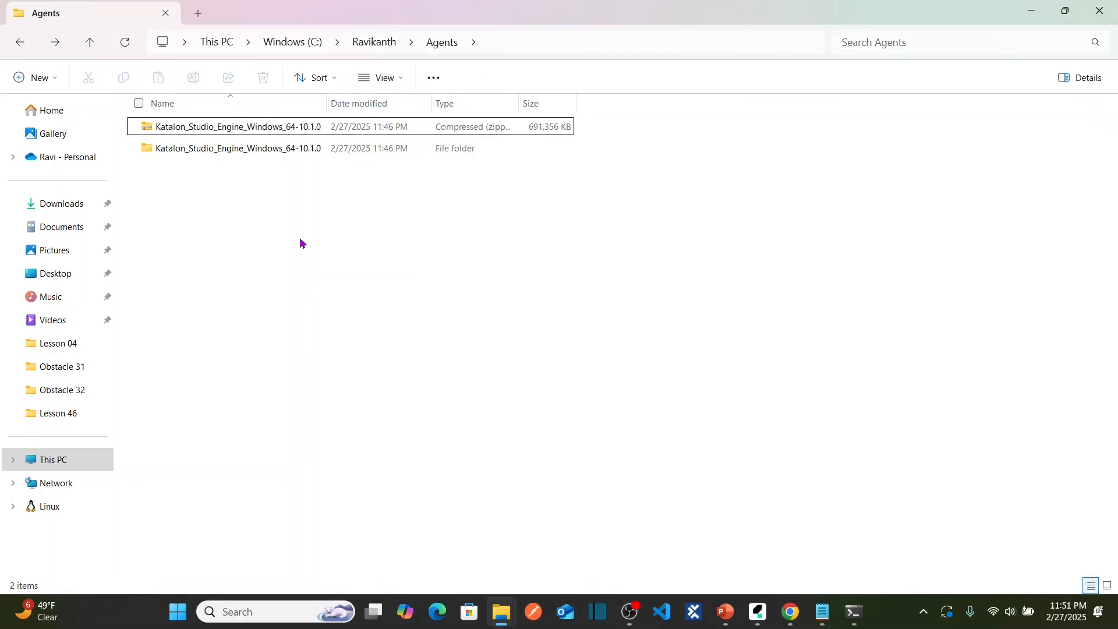
{"action": "double_click", "coordinate": [252, 150]}
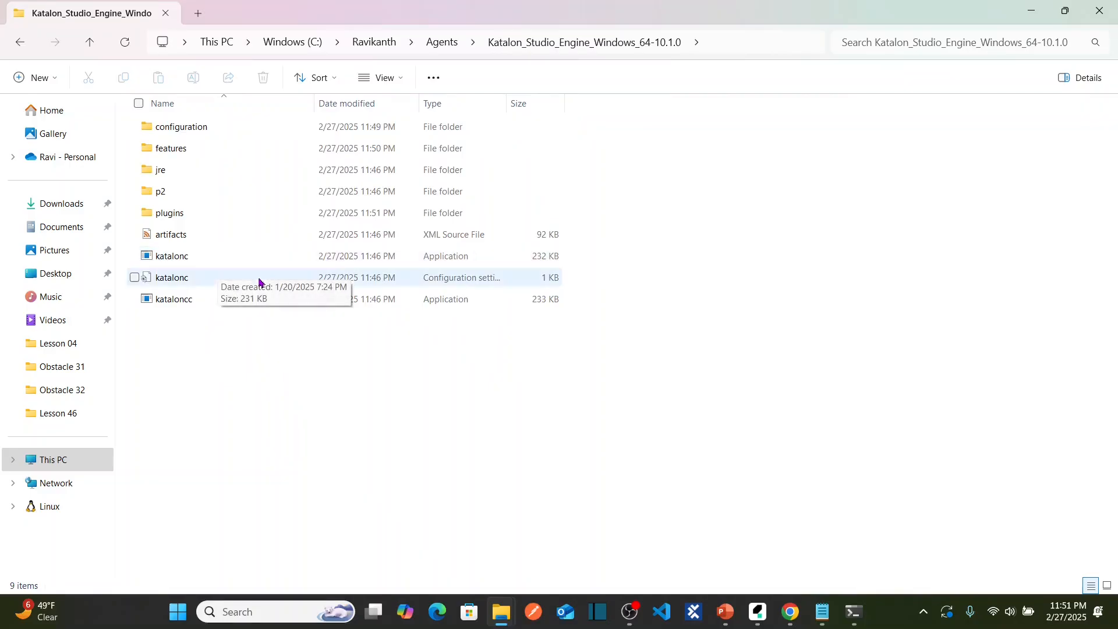
Reveal the engine folder's full path, then select the katalonc.exe path on YAML line 16.
{"action": "left_click", "coordinate": [716, 45]}
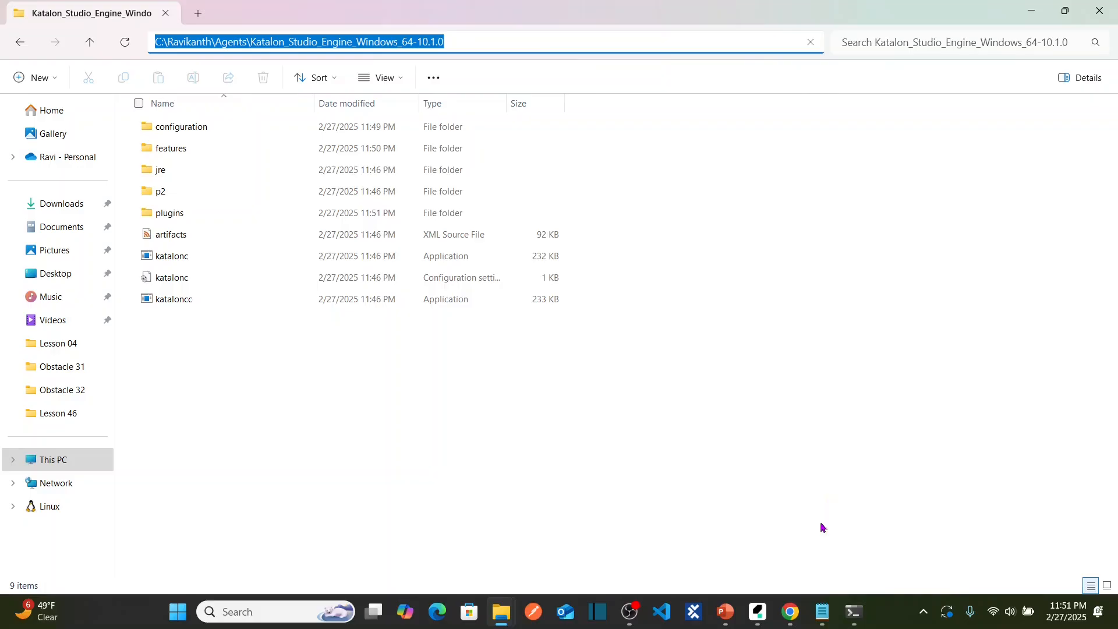
{"action": "left_click", "coordinate": [790, 611]}
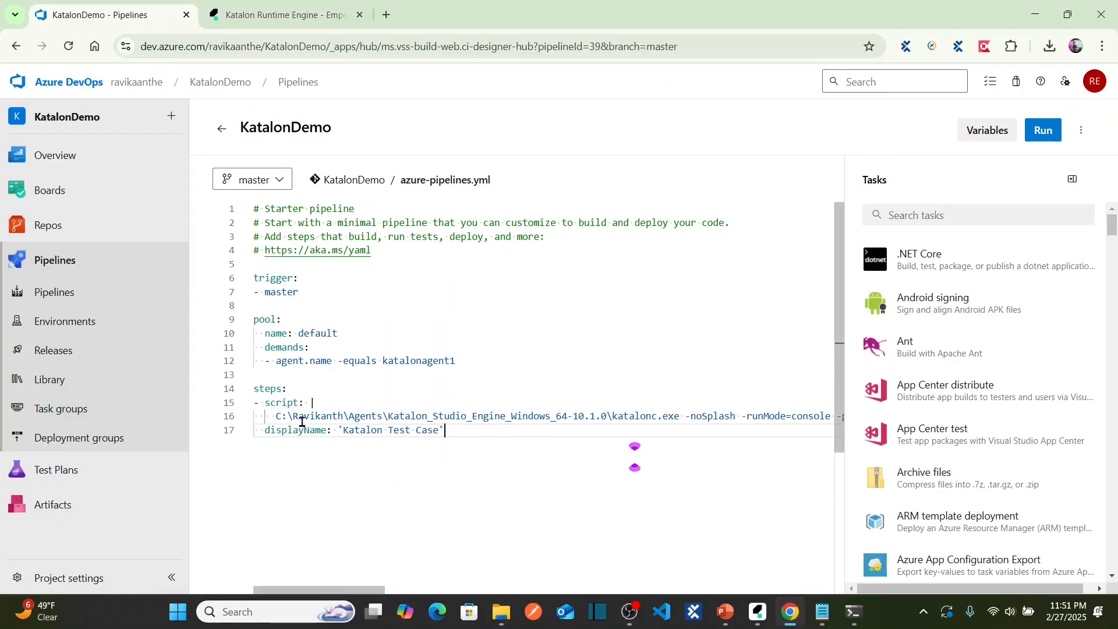
{"action": "left_click", "coordinate": [277, 416]}
{"action": "key", "text": "shift+Right"}
{"action": "key", "text": "shift+Right"}
{"action": "key", "text": "shift+Right"}
{"action": "key", "text": "shift+Right"}
{"action": "key", "text": "shift+Right"}
{"action": "key", "text": "shift+Right"}
{"action": "key", "text": "shift+Right"}
{"action": "key", "text": "shift+Right"}
{"action": "key", "text": "shift+Right"}
{"action": "key", "text": "shift+Right"}
{"action": "key", "text": "shift+Right"}
{"action": "key", "text": "shift+Right"}
{"action": "key", "text": "shift+Right"}
{"action": "key", "text": "shift+Right"}
{"action": "key", "text": "shift+Right"}
{"action": "key", "text": "shift+Right"}
{"action": "key", "text": "shift+Right"}
{"action": "key", "text": "shift+Right"}
{"action": "key", "text": "shift+Right"}
{"action": "key", "text": "shift+Right"}
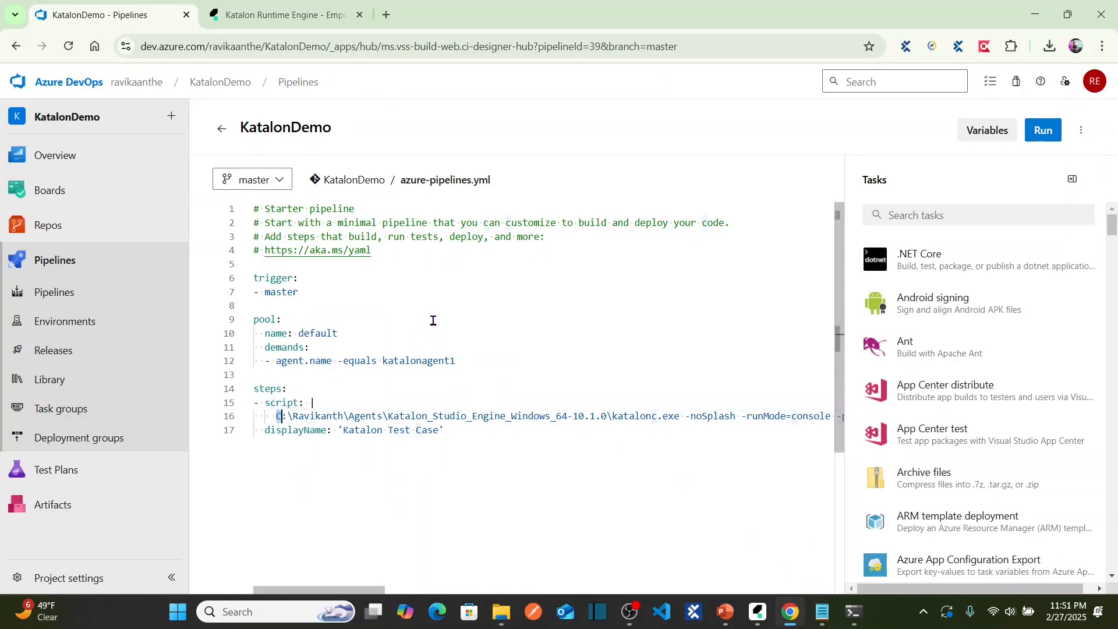
{"action": "key", "text": "shift+Right"}
{"action": "key", "text": "shift+Right"}
{"action": "key", "text": "shift+Right"}
{"action": "key", "text": "shift+Right"}
{"action": "key", "text": "shift+Right"}
{"action": "key", "text": "shift+Right"}
{"action": "key", "text": "shift+Right"}
{"action": "key", "text": "shift+Right"}
{"action": "key", "text": "shift+Right"}
{"action": "key", "text": "shift+Right"}
{"action": "key", "text": "shift+Right"}
{"action": "key", "text": "shift+Right"}
{"action": "key", "text": "shift+Right"}
{"action": "key", "text": "shift+Right"}
{"action": "key", "text": "shift+Right"}
{"action": "key", "text": "shift+Right"}
{"action": "key", "text": "shift+Right"}
{"action": "key", "text": "shift+Right"}
{"action": "key", "text": "shift+Right"}
{"action": "key", "text": "shift+Right"}
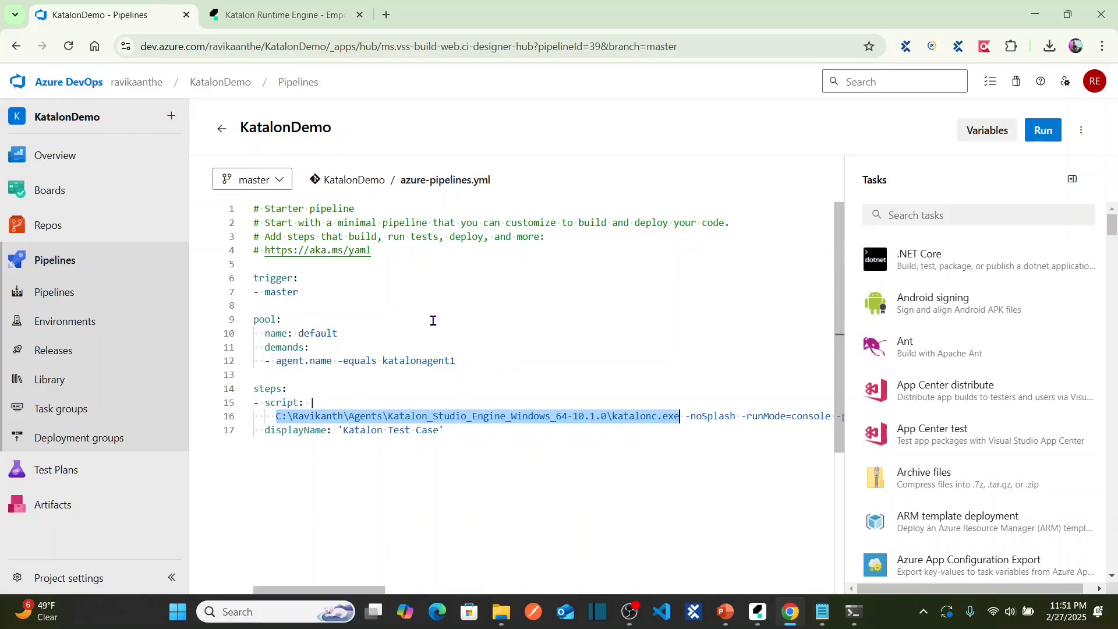
{"action": "left_click", "coordinate": [494, 436]}
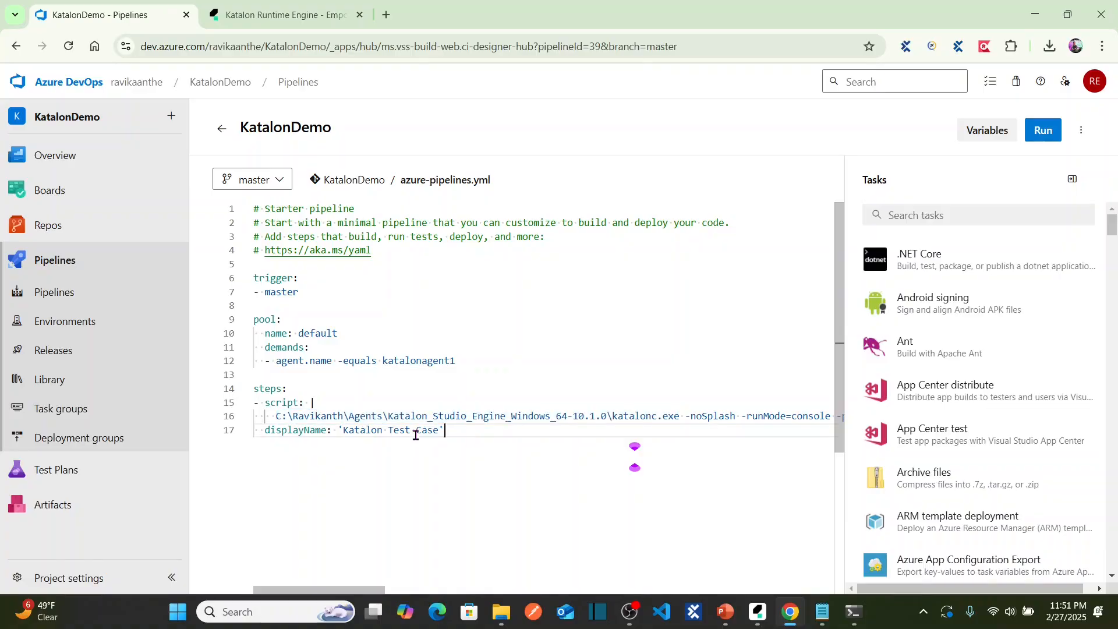
Compare the Explorer folder path against line 16 several times, ending in the YAML editor.
{"action": "key", "text": "alt+Tab"}
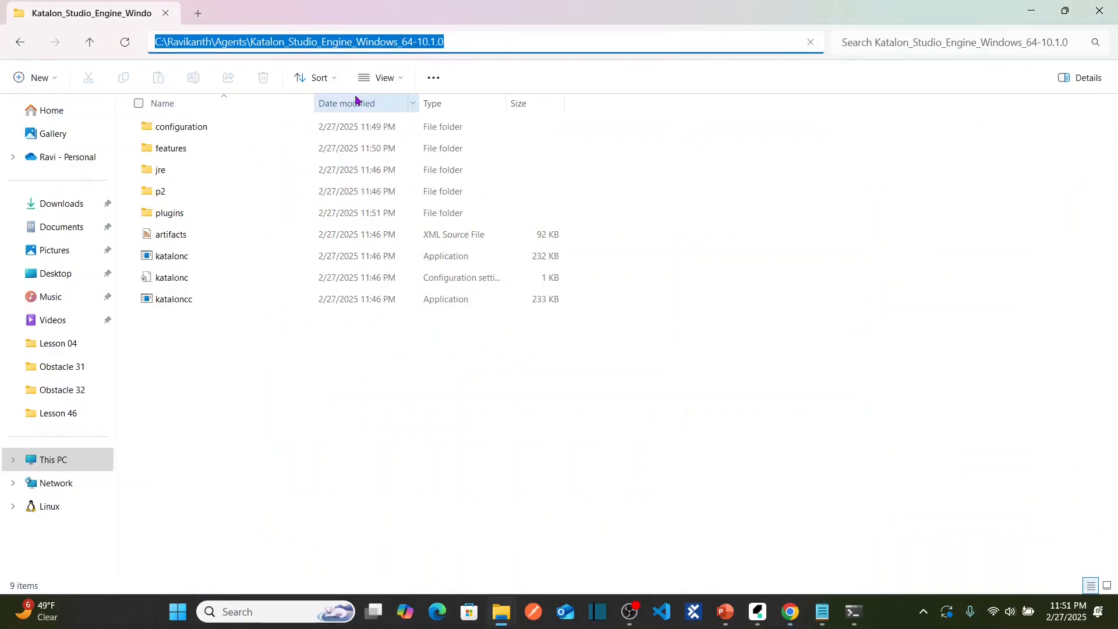
{"action": "key", "text": "alt+Tab"}
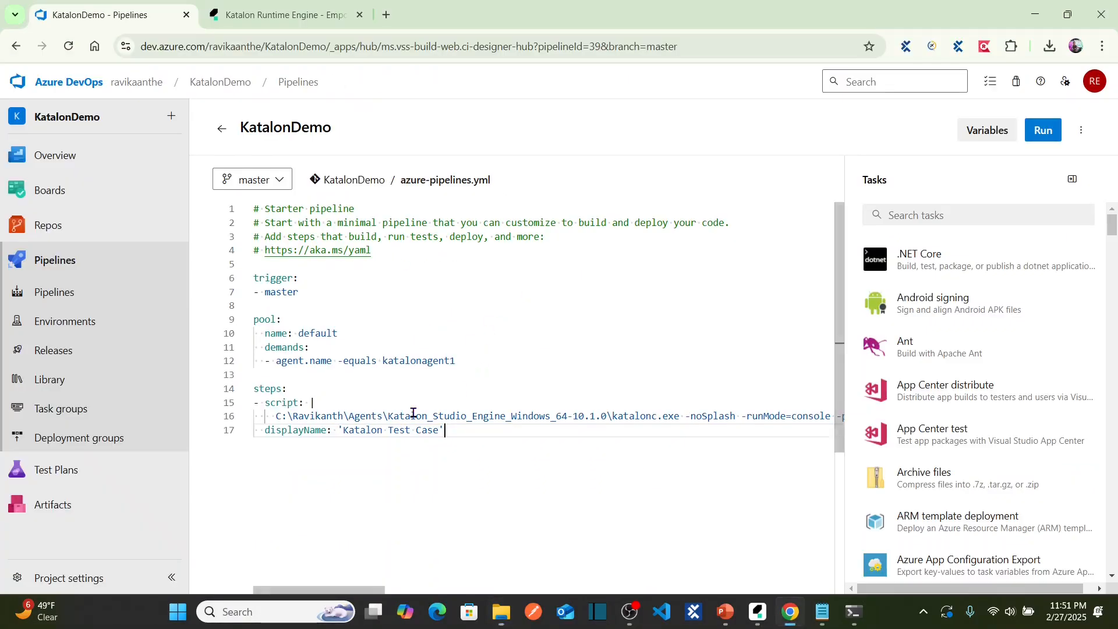
{"action": "key", "text": "alt+Tab"}
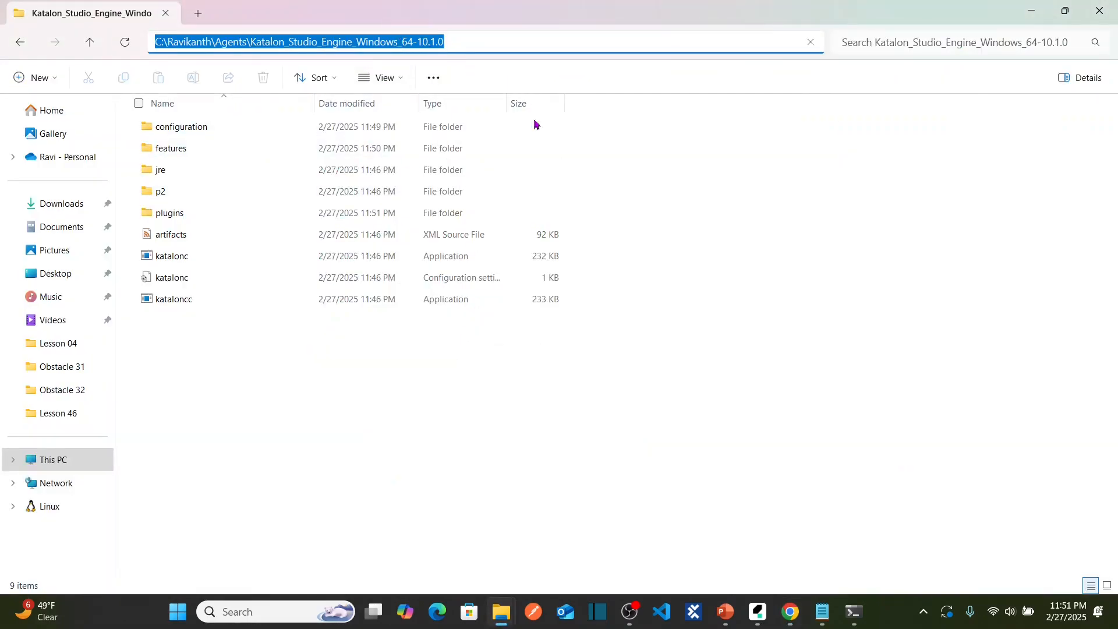
{"action": "key", "text": "alt+Tab"}
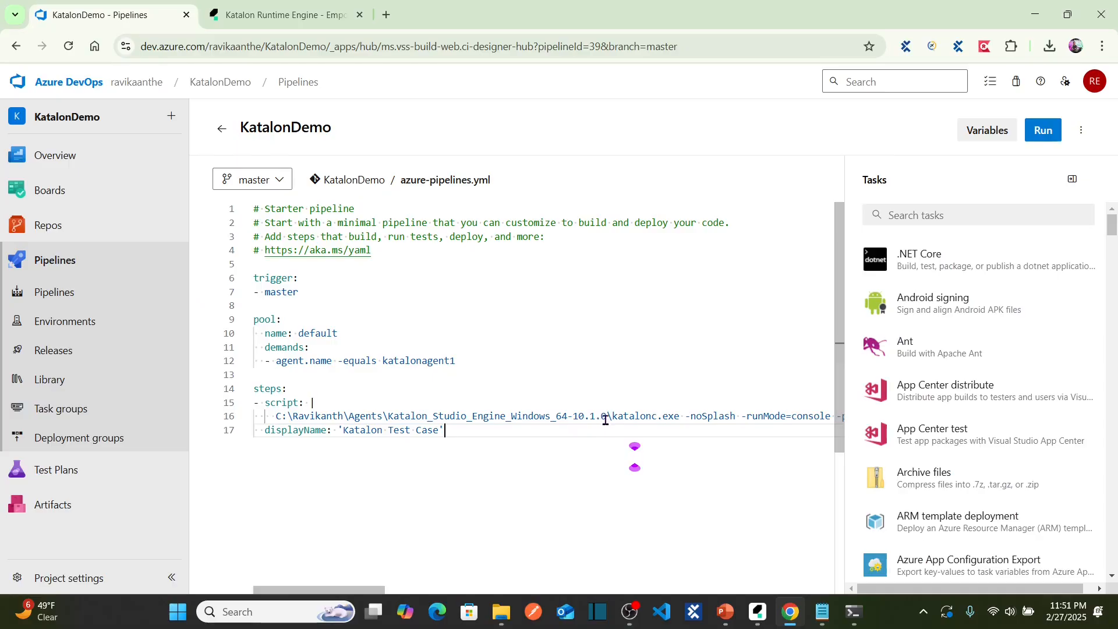
{"action": "key", "text": "alt+Tab"}
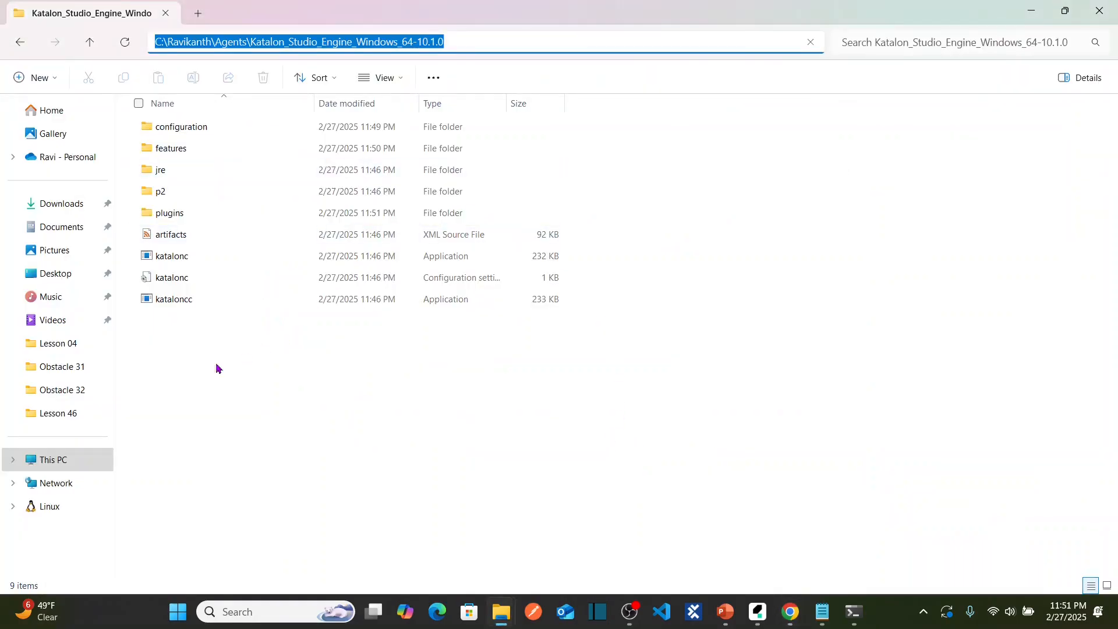
{"action": "key", "text": "alt+Tab"}
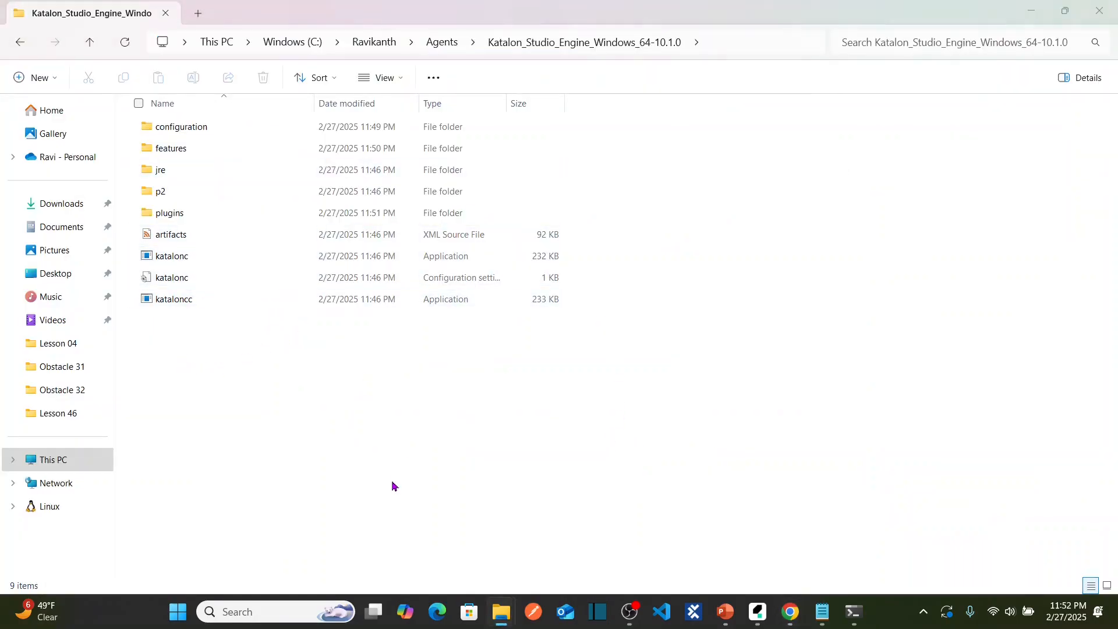
{"action": "left_click", "coordinate": [520, 472]}
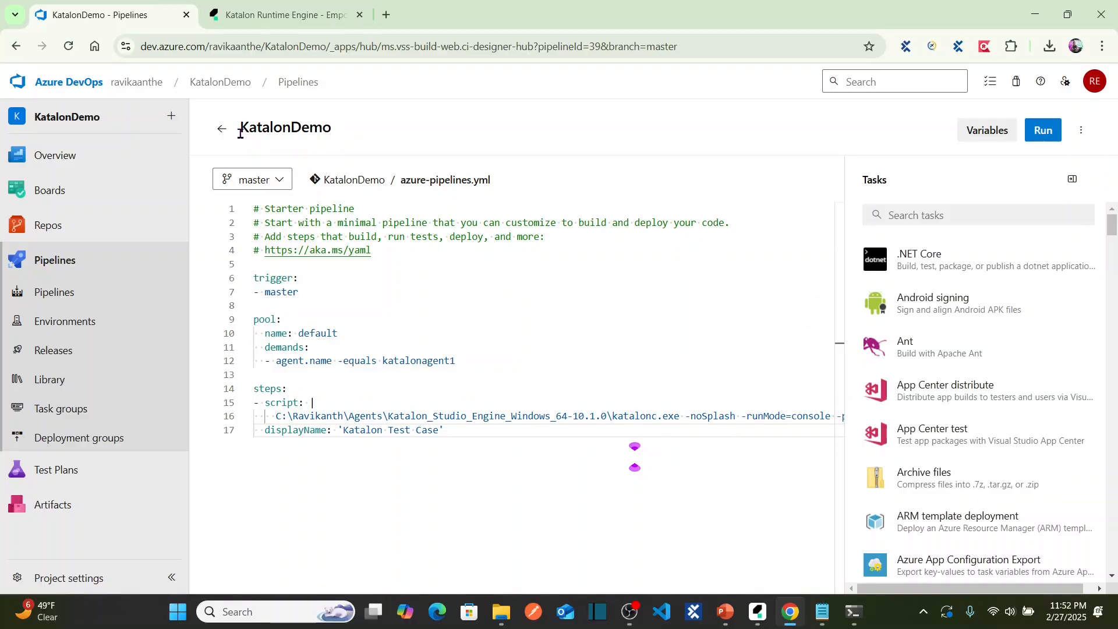
From the KatalonDemo runs list, run the pipeline on branch master, creating run #20250228.4.
{"action": "left_click", "coordinate": [221, 128]}
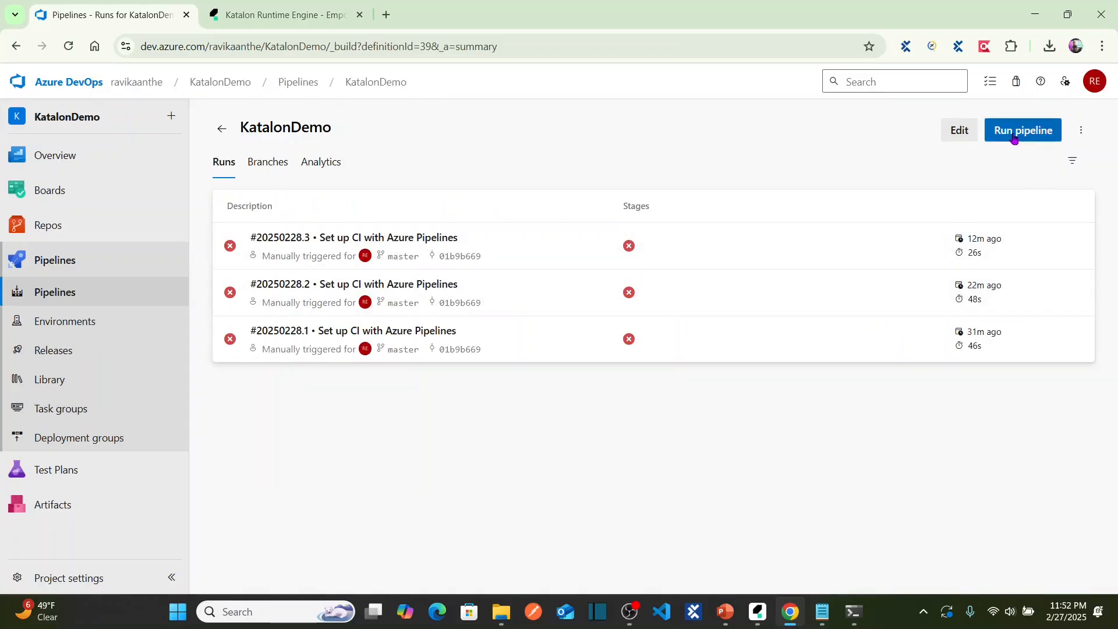
{"action": "left_click", "coordinate": [1037, 135]}
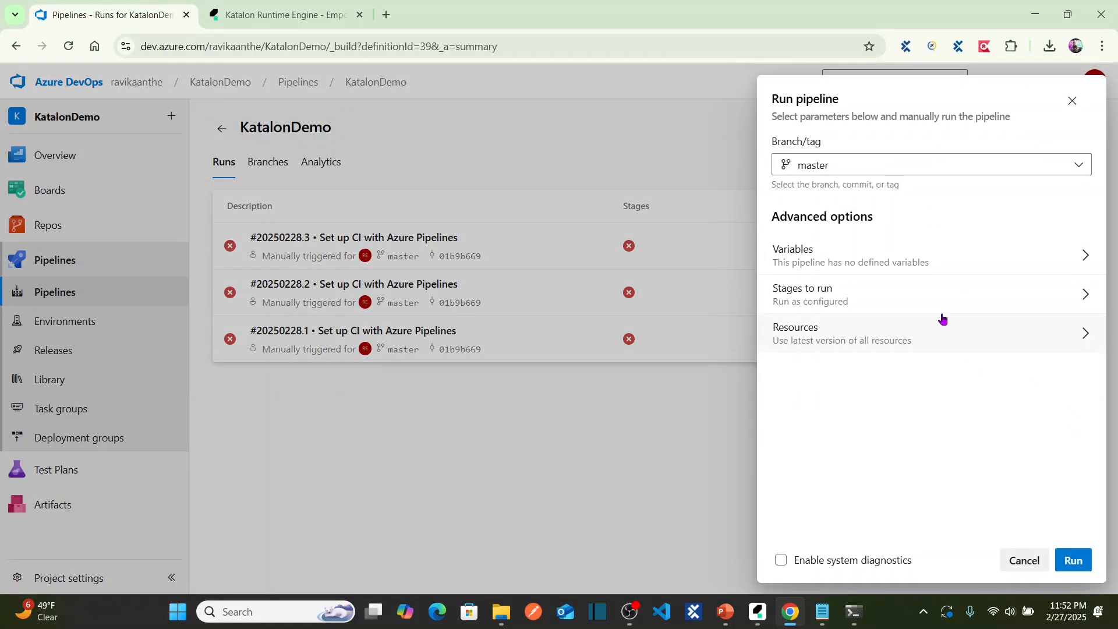
{"action": "left_click", "coordinate": [847, 166]}
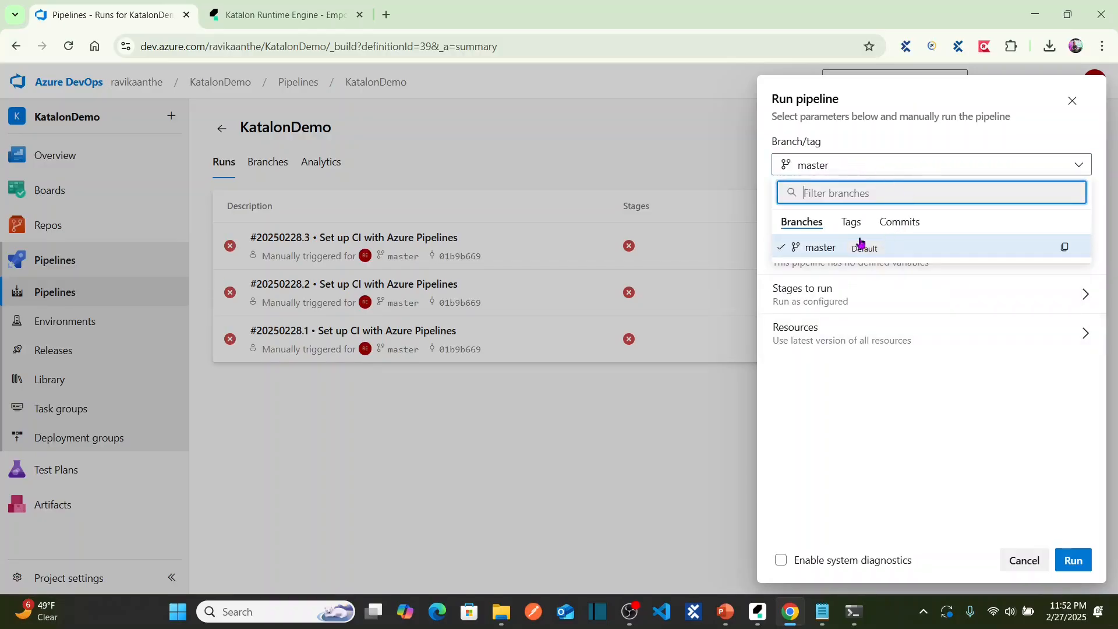
{"action": "left_click", "coordinate": [840, 250]}
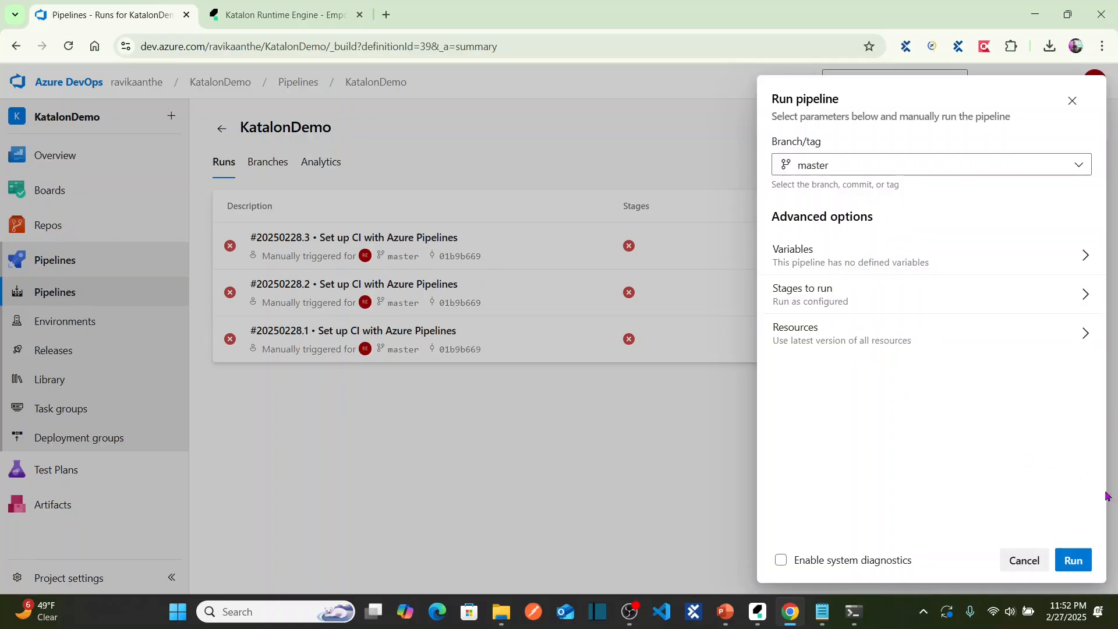
{"action": "left_click", "coordinate": [1077, 568]}
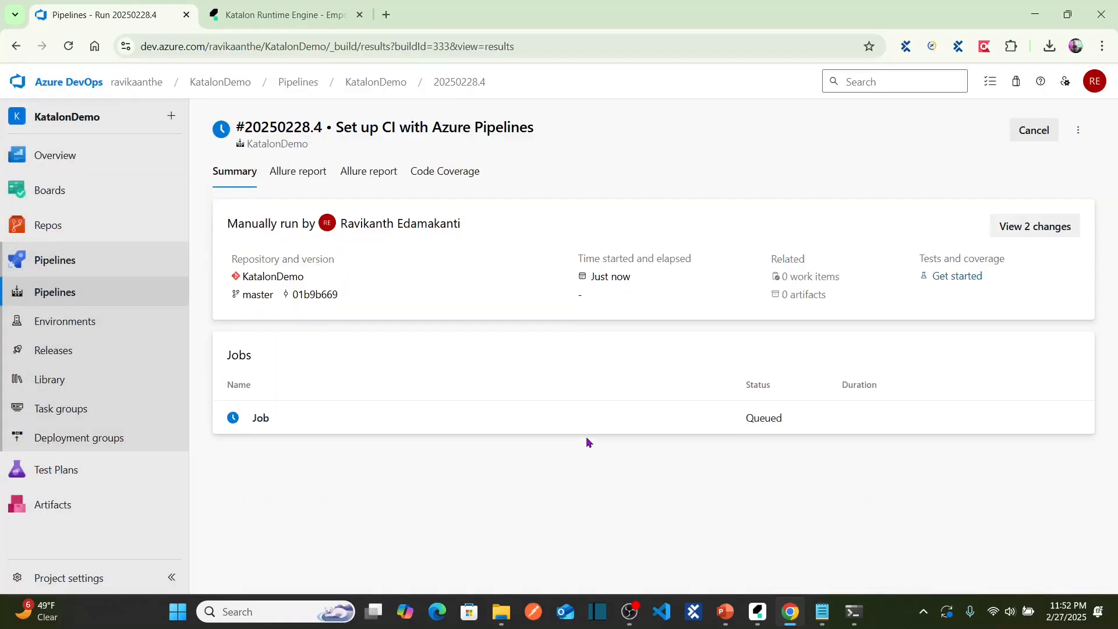
Open the log view for run #20250228.4's single queued Job.
{"action": "left_click", "coordinate": [262, 419]}
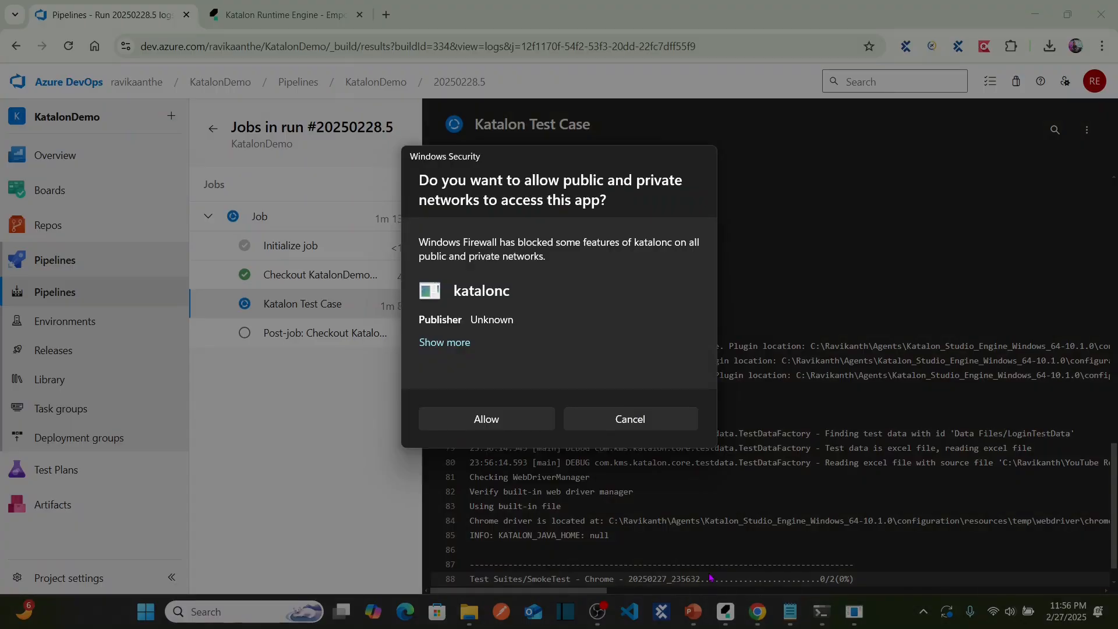
Allow katalonc through Windows Firewall, then show the 'Katalon Studio CI/CD Integration' PowerPoint slide.
{"action": "left_click", "coordinate": [495, 417]}
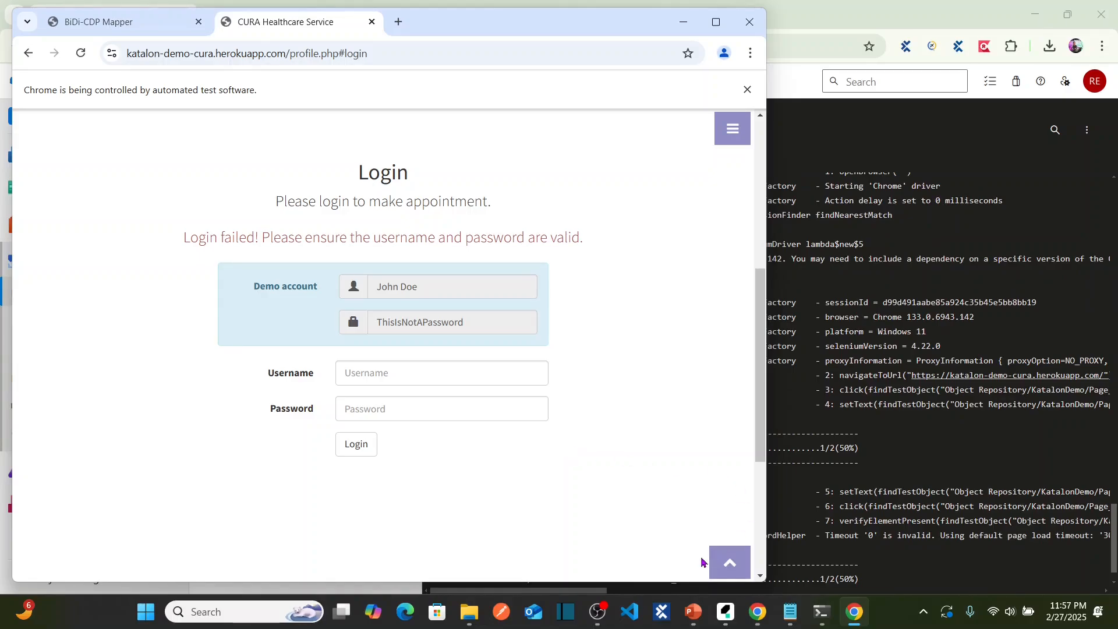
{"action": "mouse_move", "coordinate": [690, 622]}
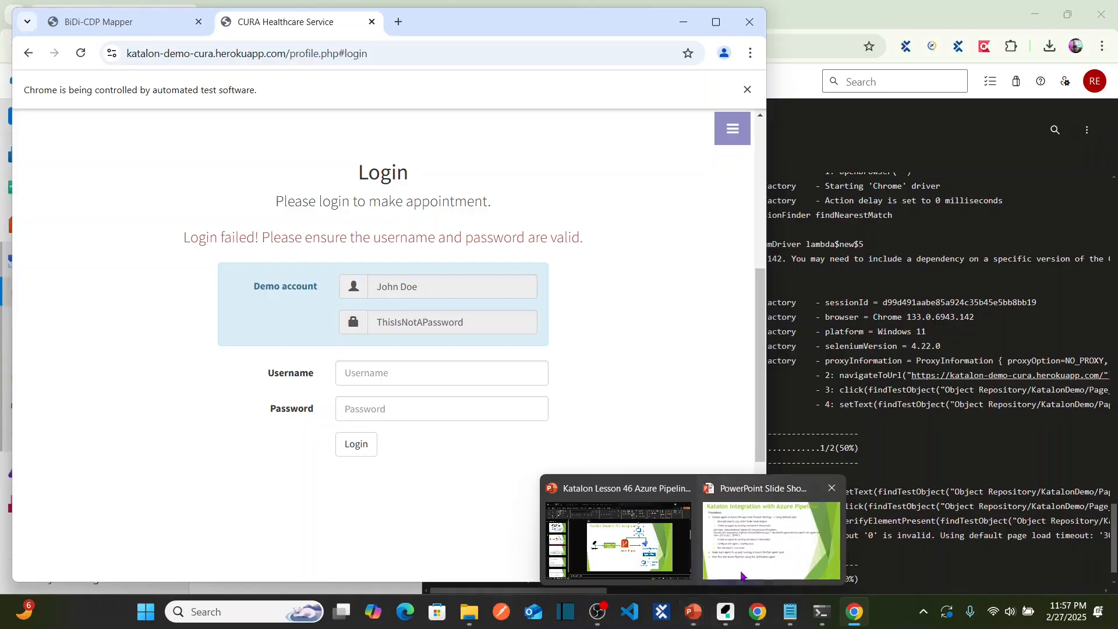
{"action": "left_click", "coordinate": [741, 574]}
{"action": "key", "text": "Left"}
{"action": "key", "text": "Left"}
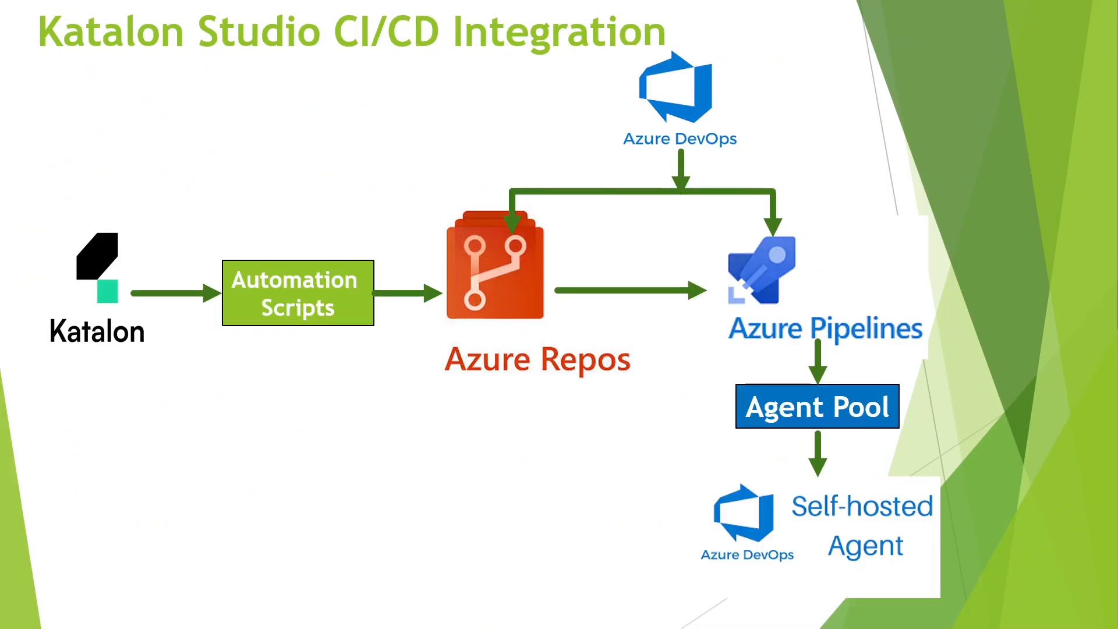